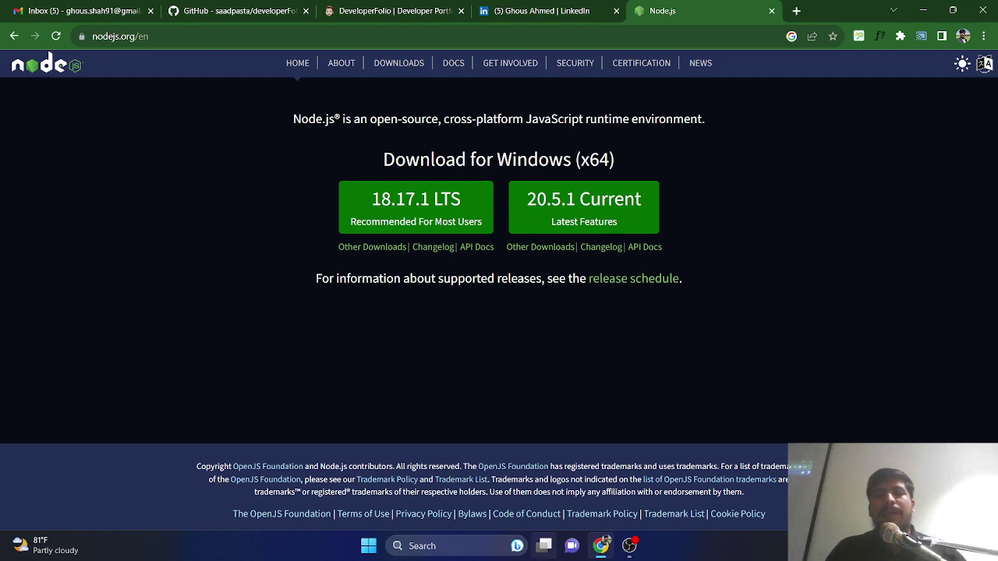
Step: Browse in File Explorer to D:\WAM-WWF-9-11\JavaScript
left_click(922, 10)
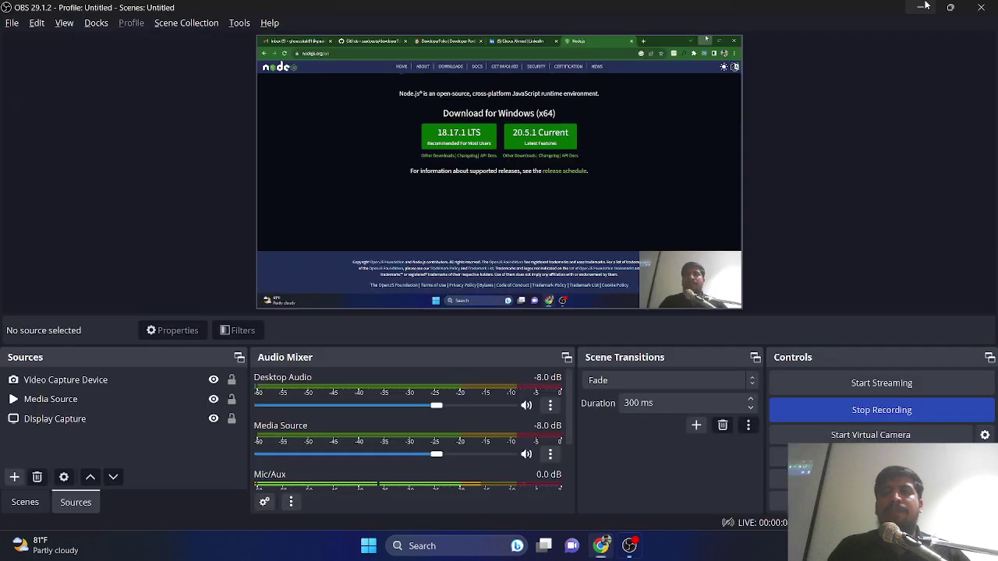
left_click(919, 8)
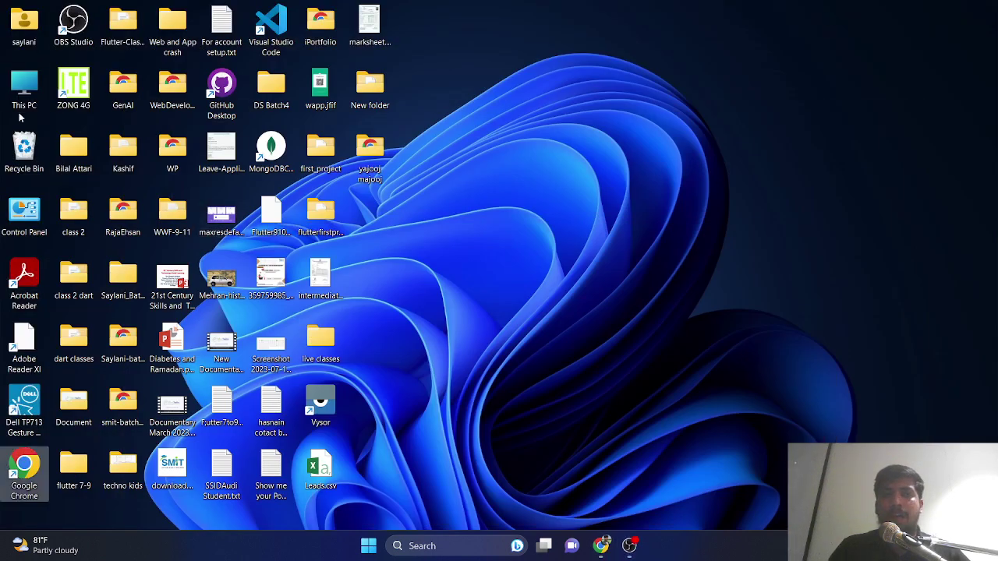
double_click(34, 92)
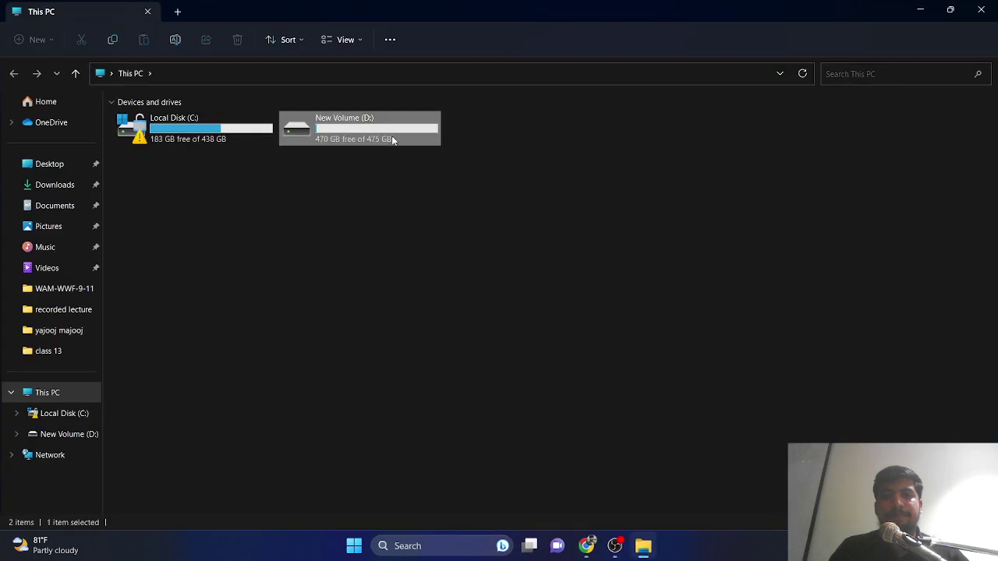
double_click(366, 129)
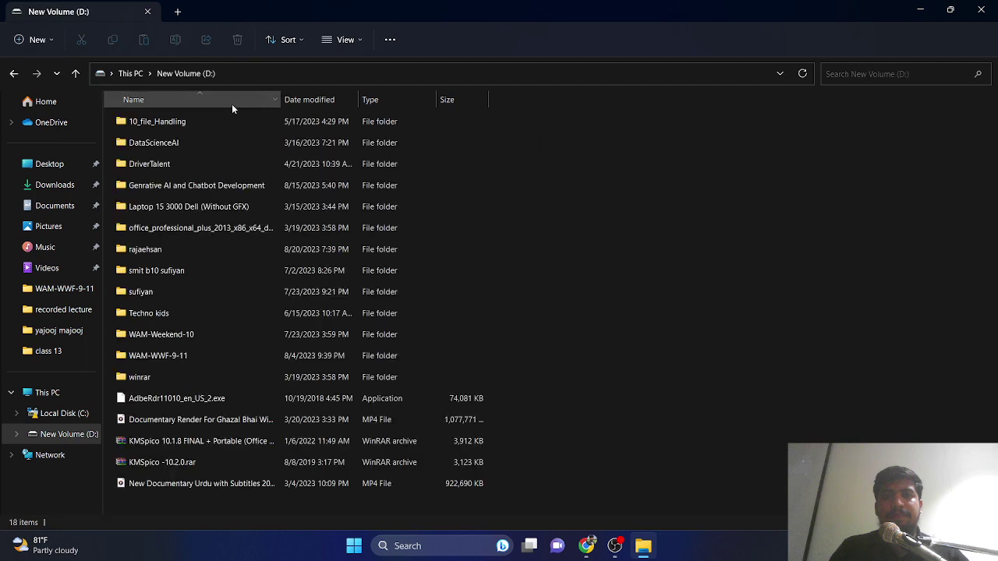
double_click(204, 353)
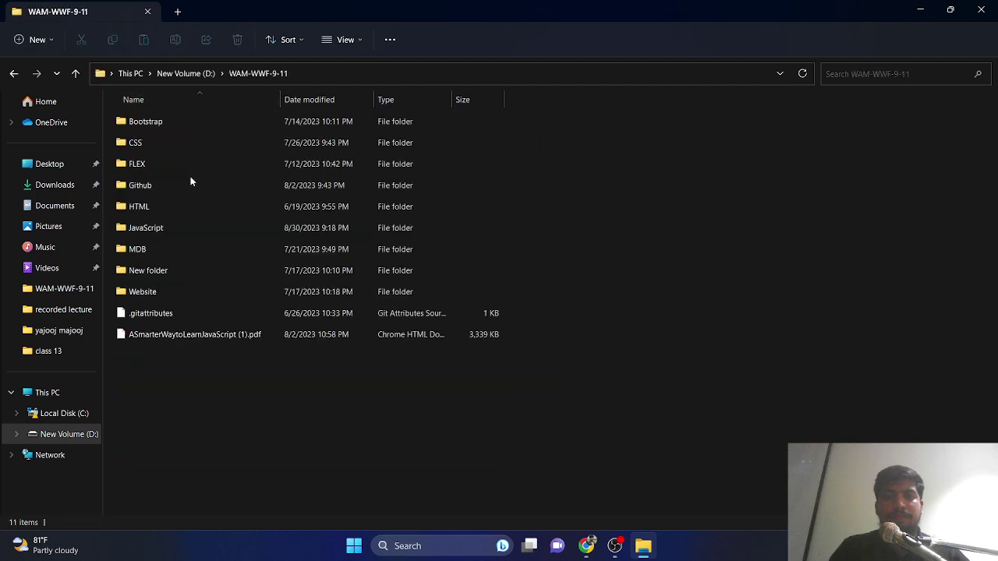
left_click(160, 231)
double_click(160, 231)
Step: Create a new folder named 01-09-2023 there and open it
right_click(205, 354)
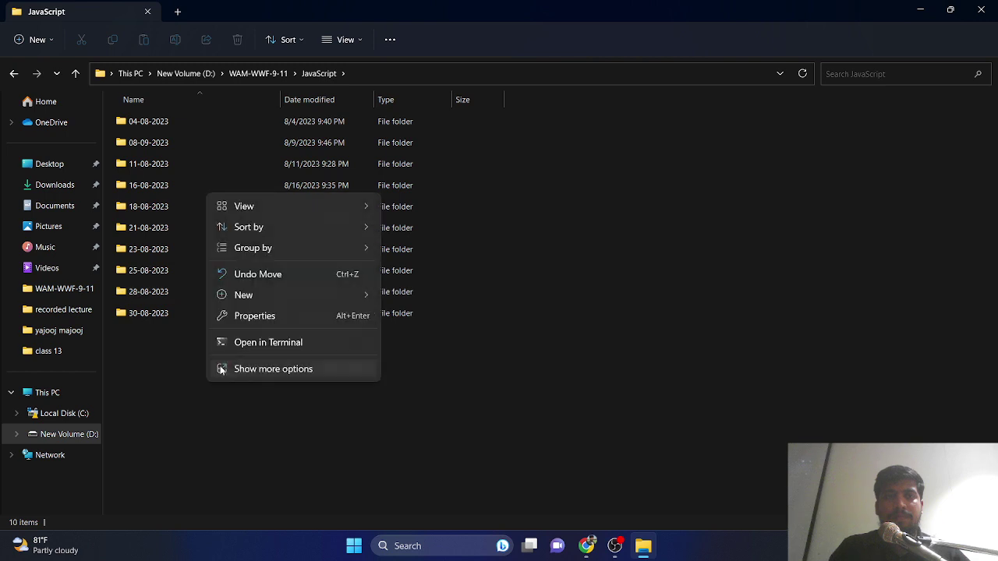
mouse_move(303, 298)
left_click(407, 294)
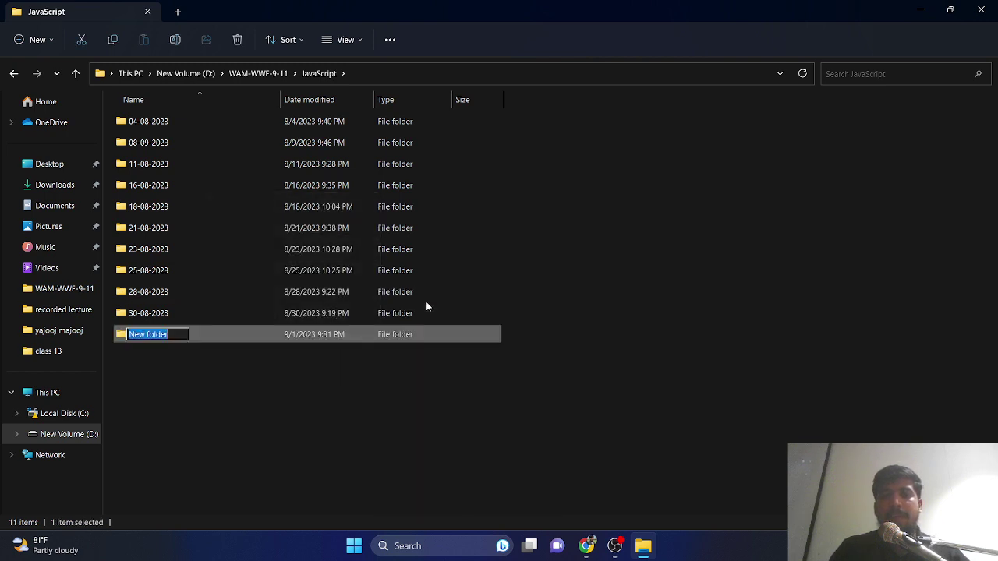
type("0")
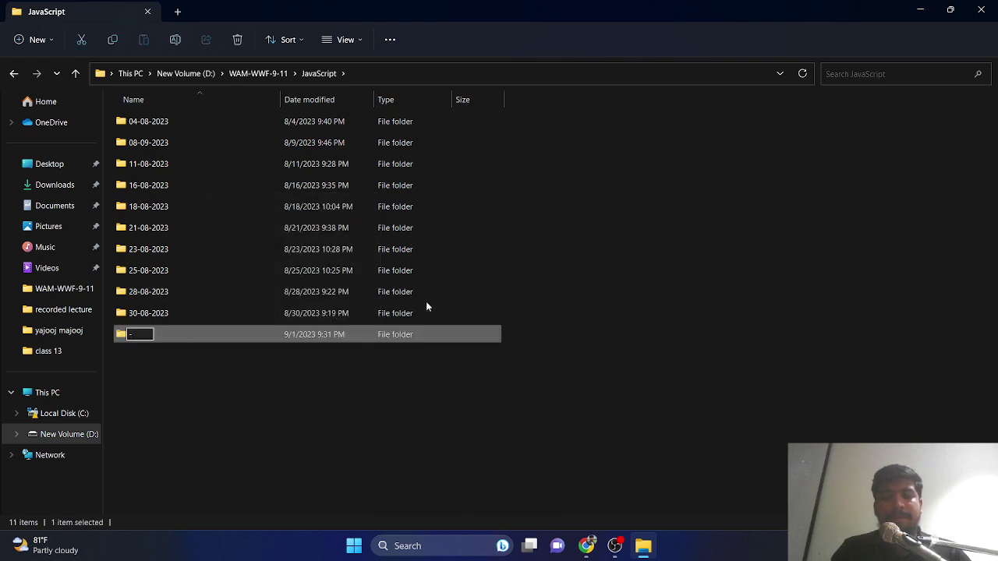
type("1-0")
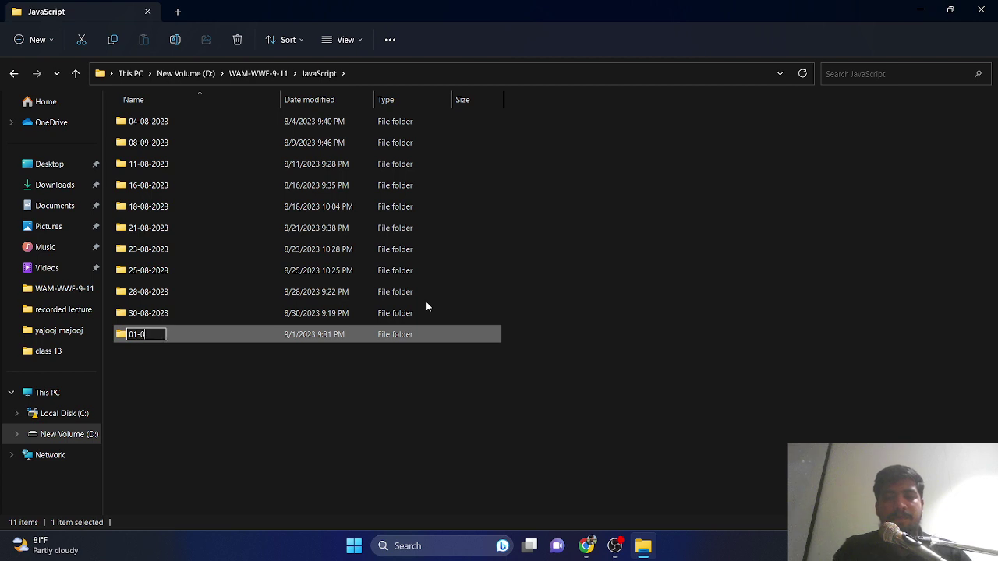
type("9-2023")
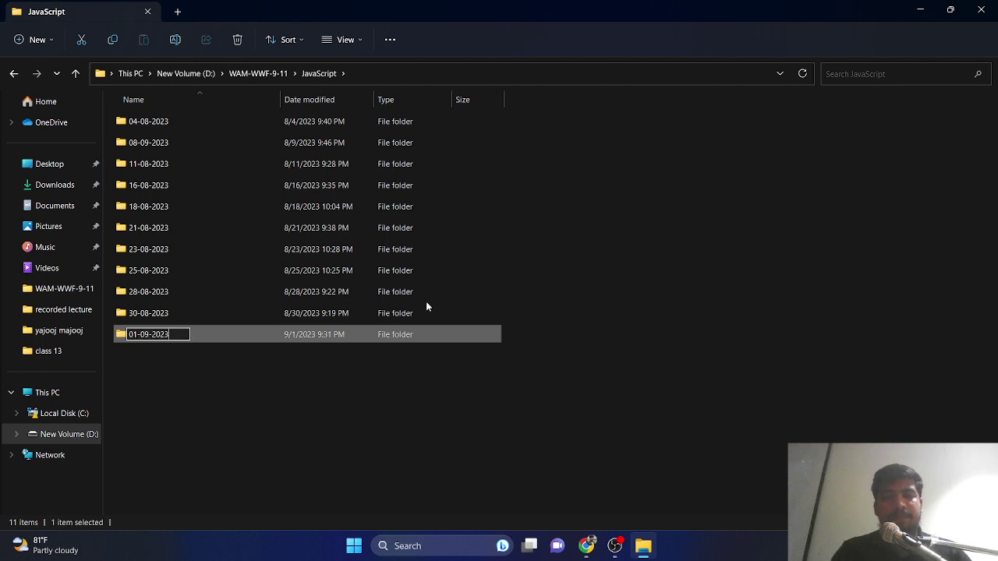
key("Return")
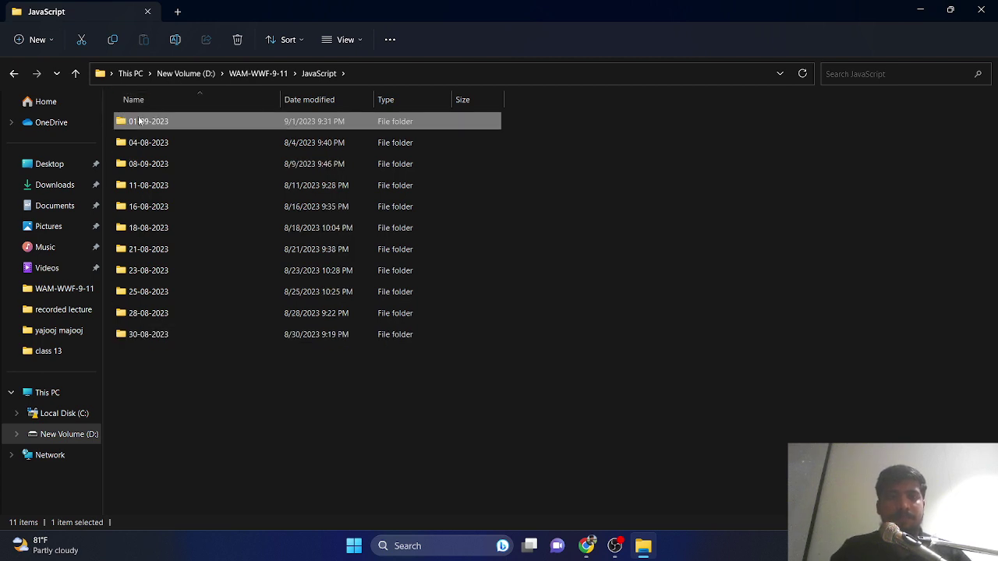
key("Return")
Step: Launch a command prompt in that folder by entering cmd in the address bar
left_click(450, 69)
type("cmd")
key("Return")
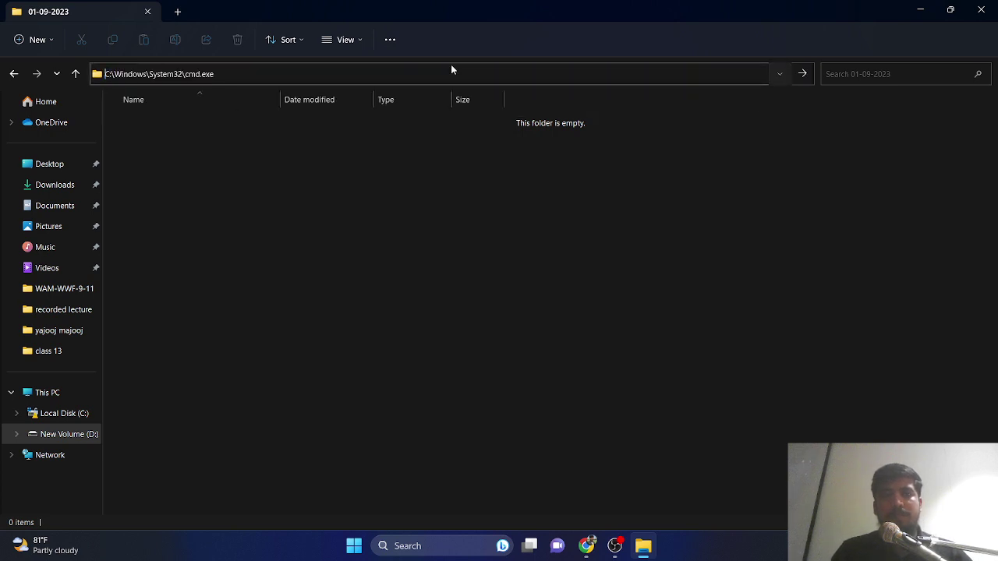
Step: Open the folder in VS Code with the code command and create index.html
type("code")
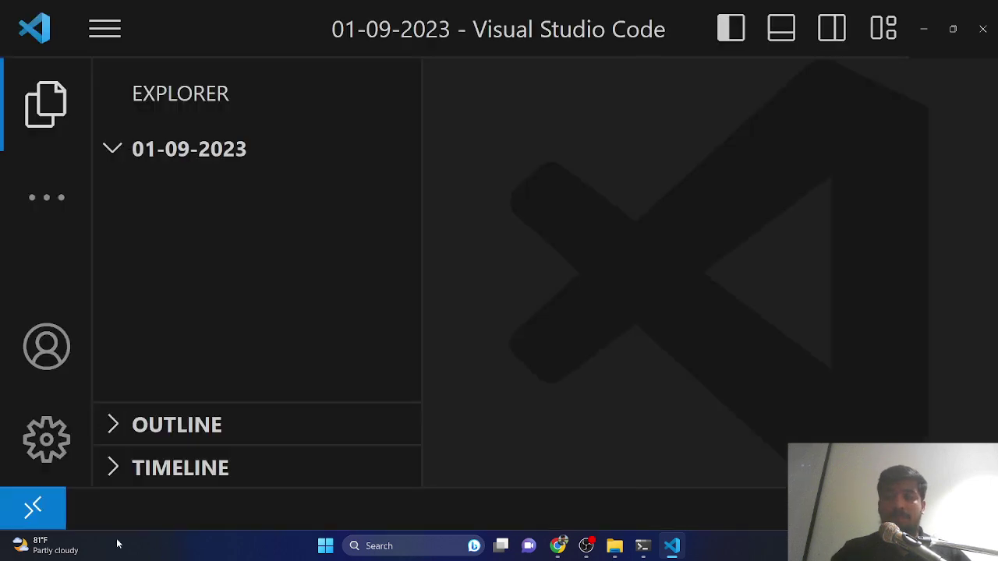
left_click(256, 147)
type("index.html")
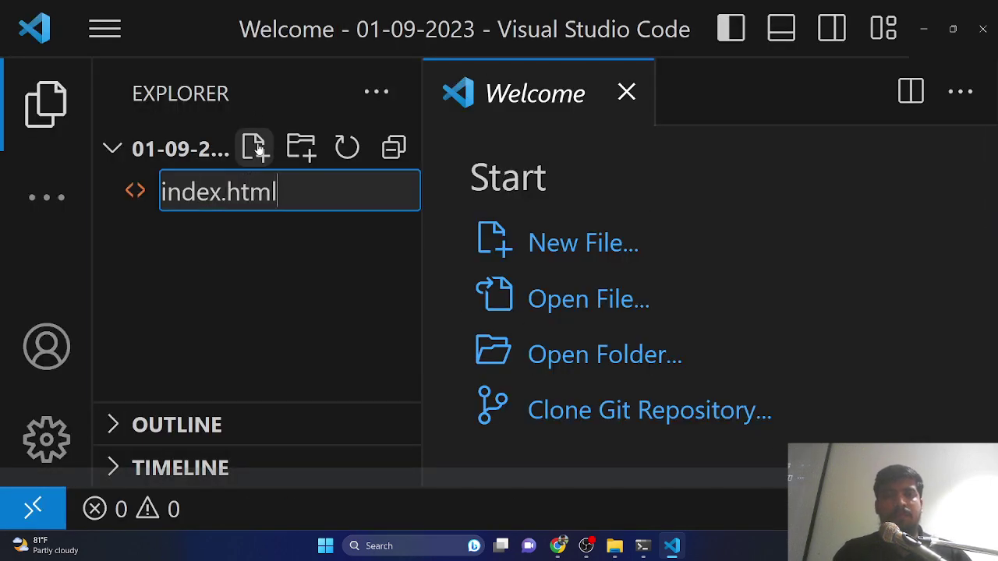
key("Return")
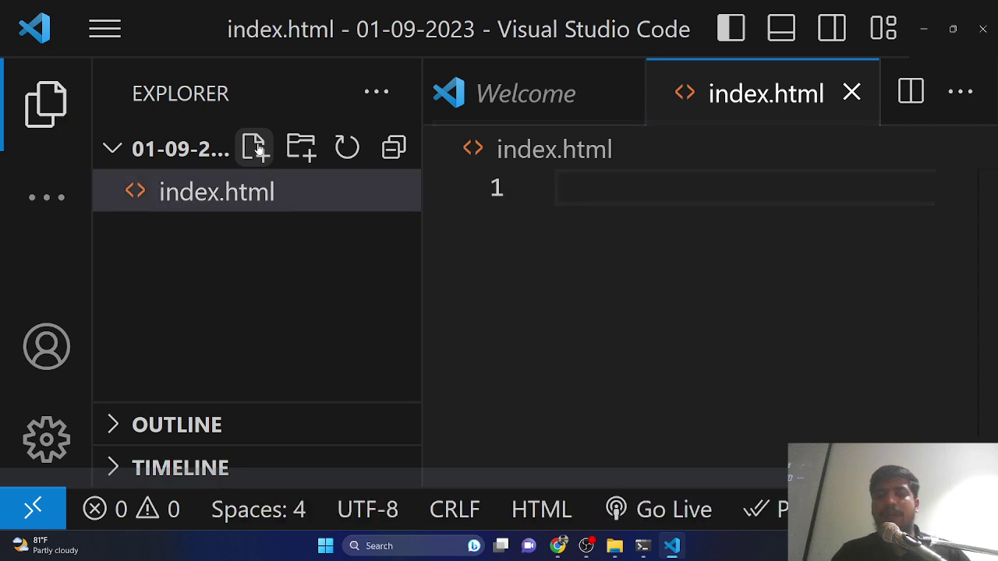
Step: Fill index.html with HTML boilerplate and add a script tag with src="app.js" in the body
key("ctrl+minus")
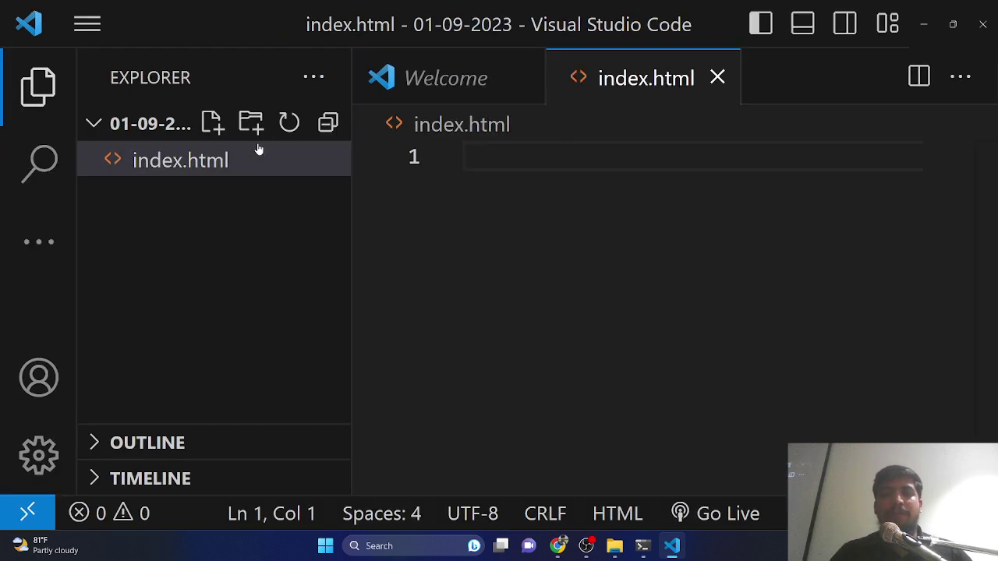
type("!")
key("Return")
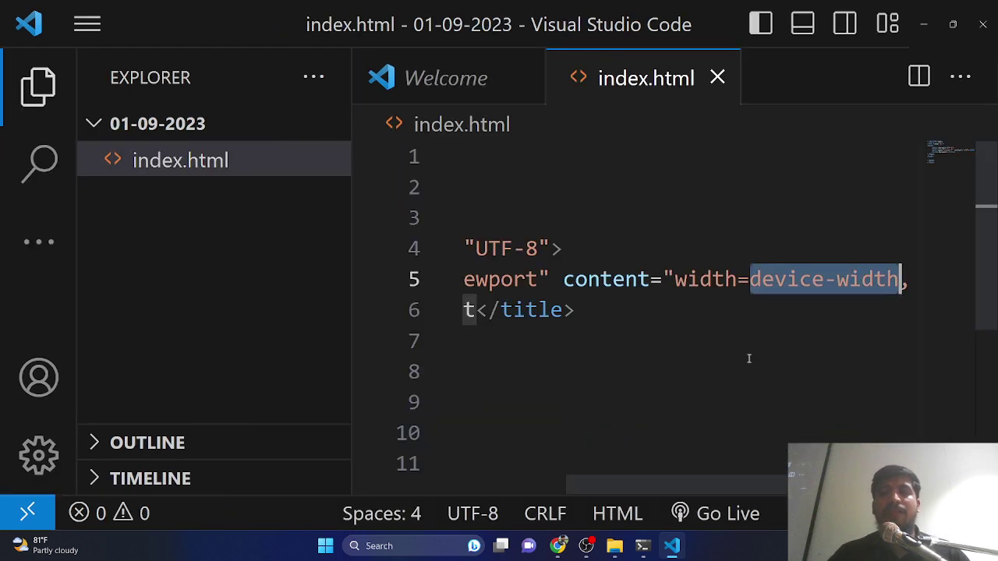
left_click(748, 358)
key("Down")
key("Return")
key("Return")
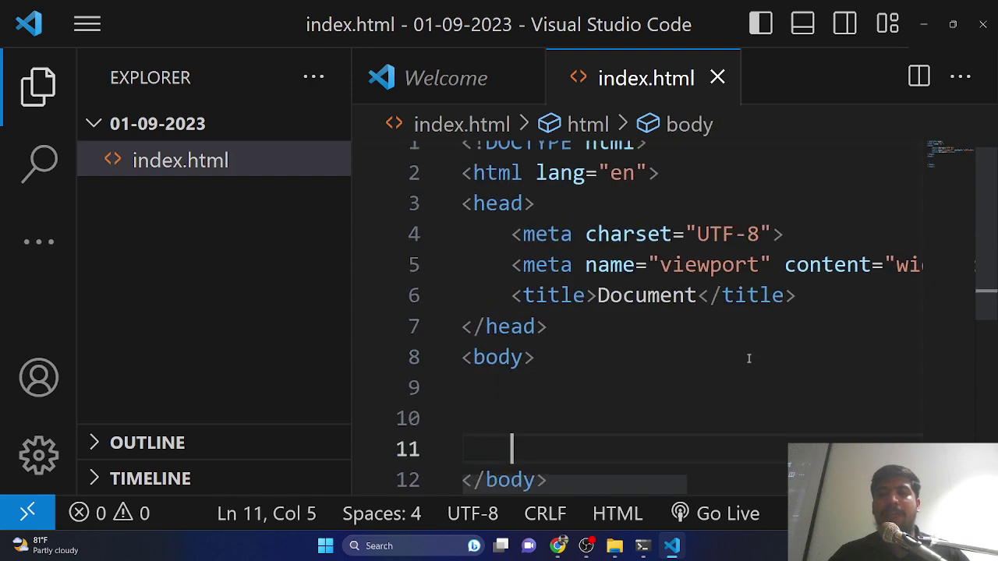
type("sc")
key("Return")
key("Left")
type("src=\"app.js")
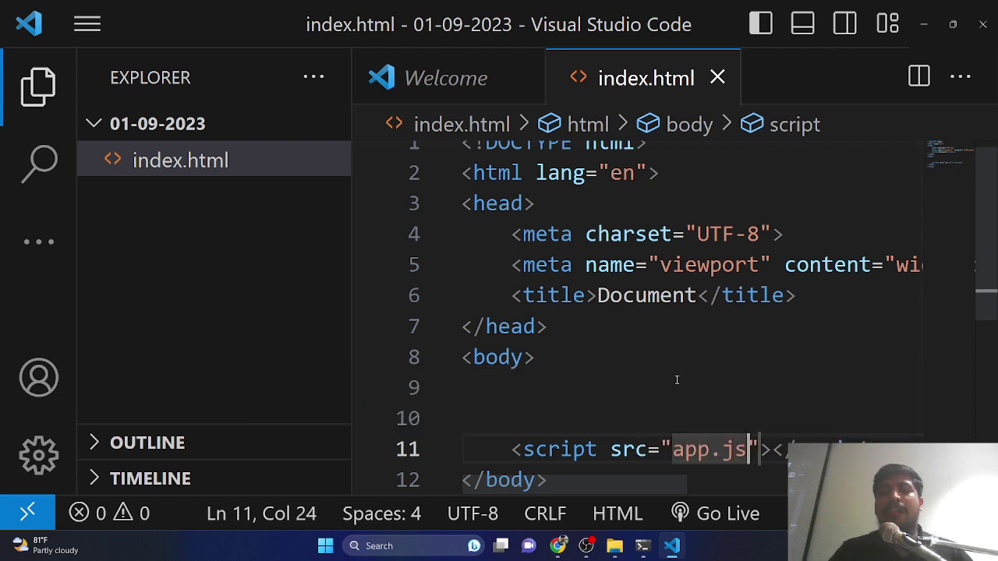
Step: Create app.js from the script link and write console.log("Hello"); in it
scroll(672, 384, "down", 1)
left_click(717, 348, "ctrl")
left_click(537, 283)
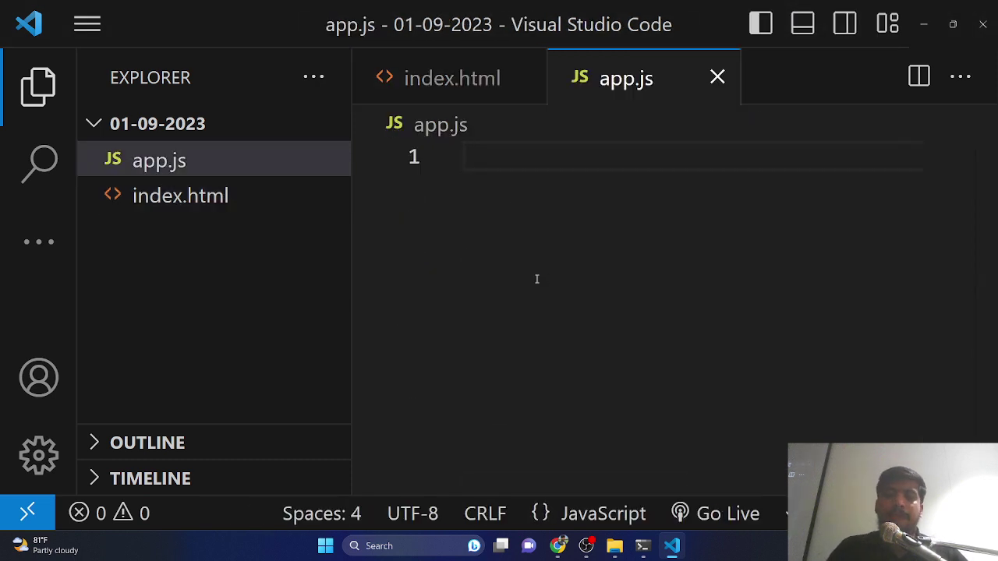
type("console.log(\"H")
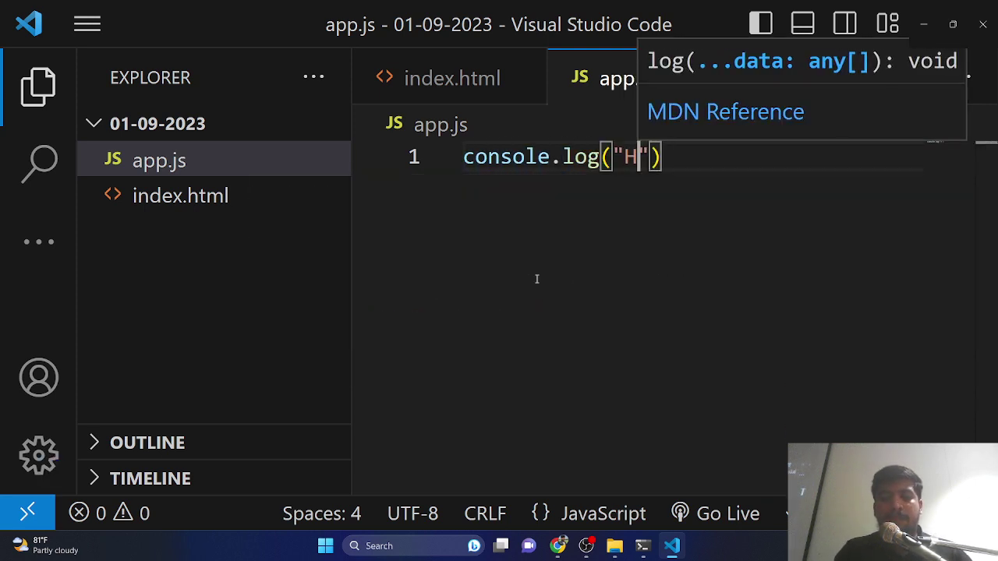
type("ello\");")
key("Return")
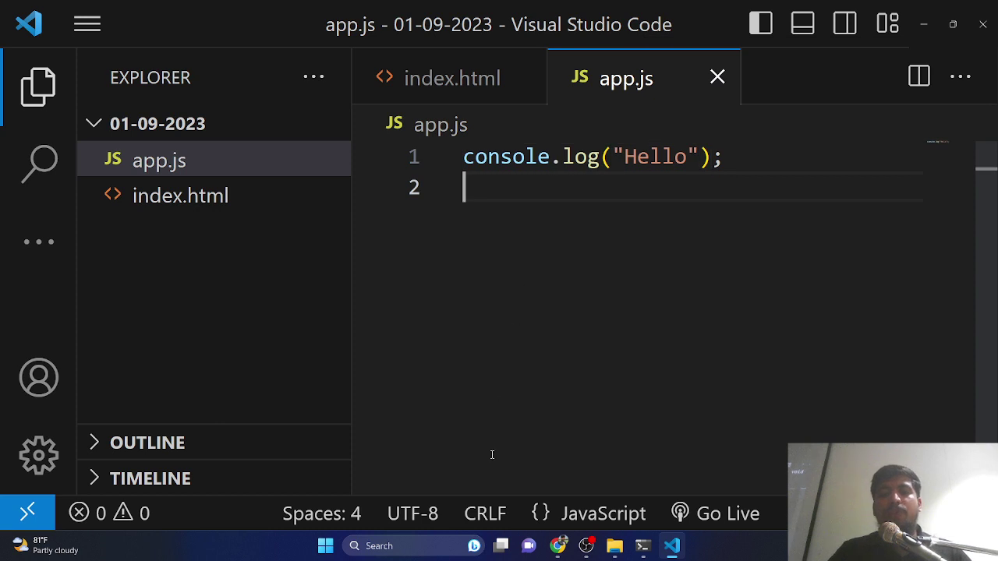
left_click(614, 546)
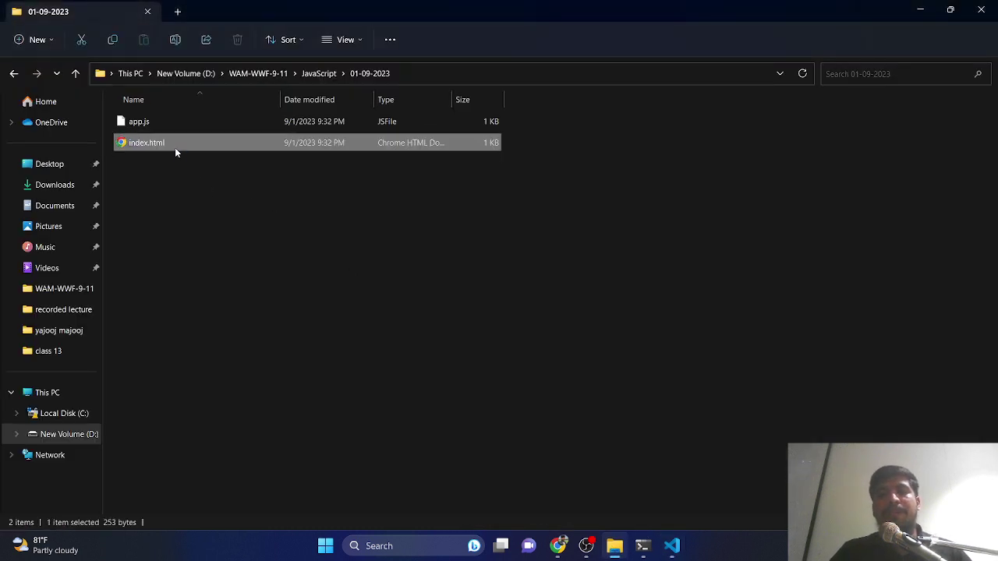
Step: Open index.html in Chrome, check the console for Hello, then show the Node.js download tab
double_click(174, 148)
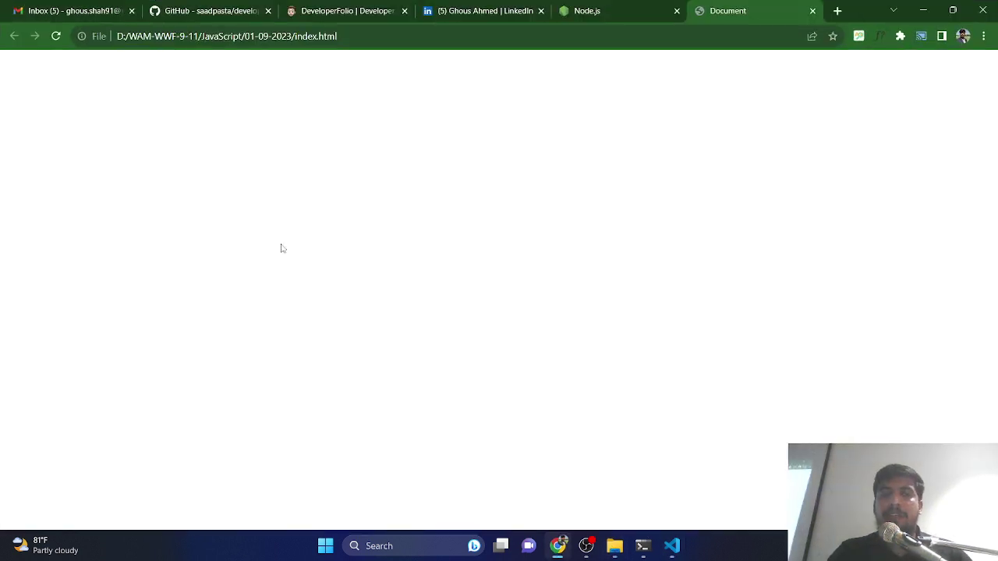
key("F12")
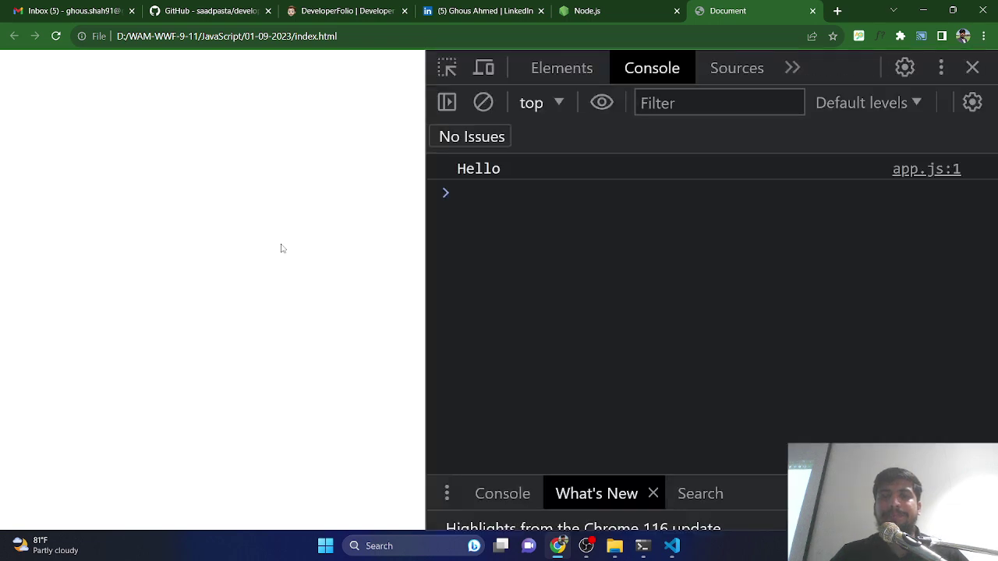
key("alt+Tab")
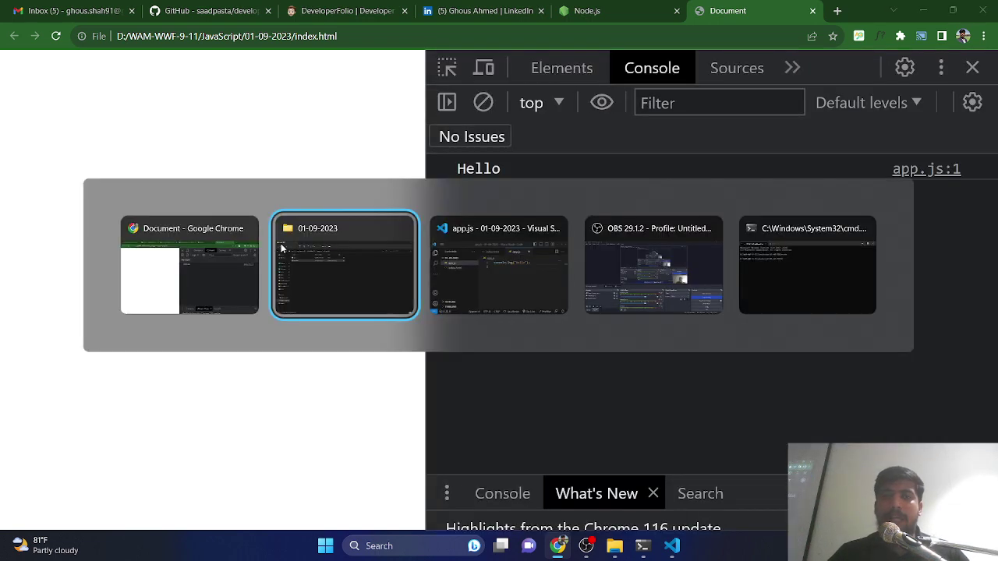
key("alt+Tab")
key("Tab")
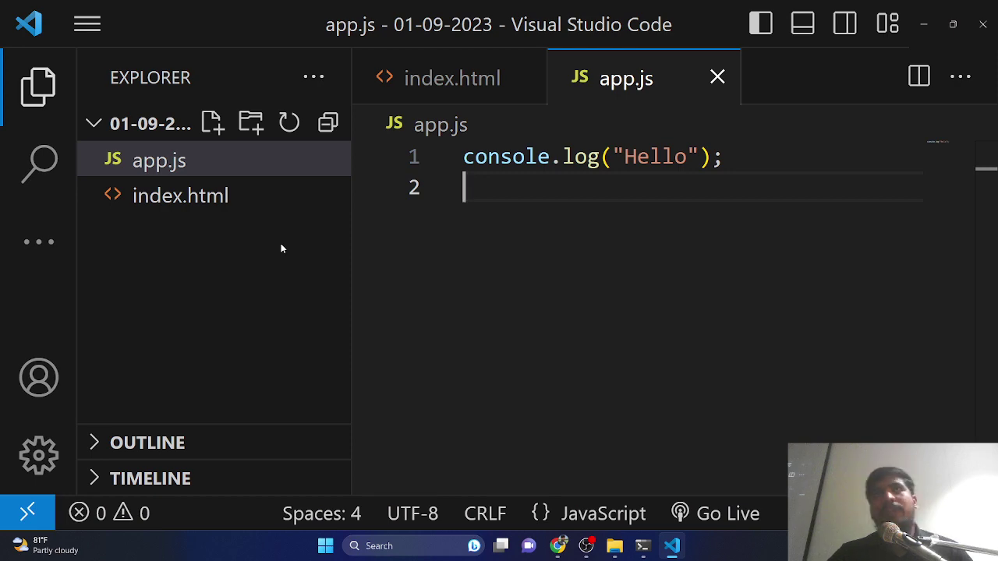
key("alt+Tab")
key("Tab")
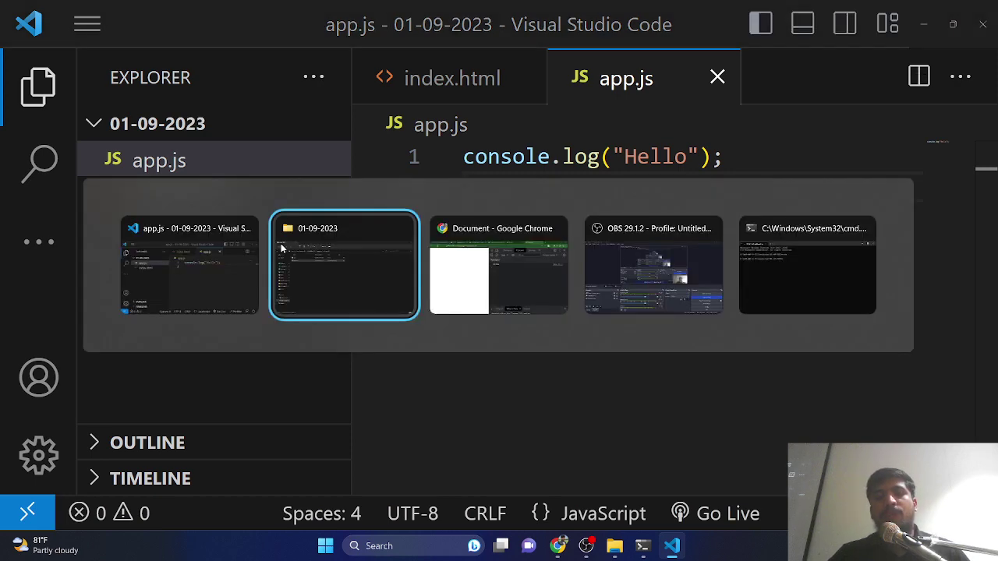
left_click(646, 5)
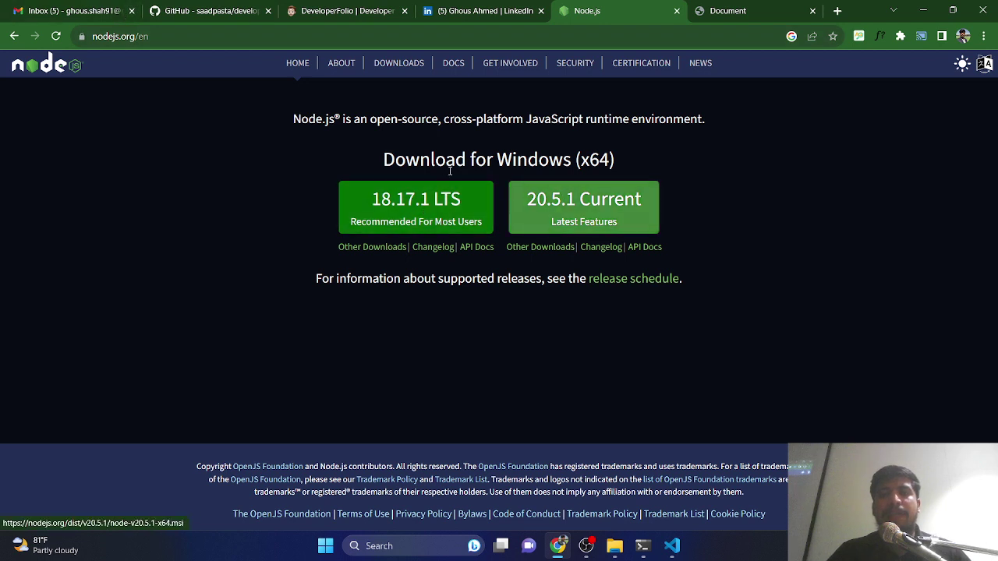
left_click_drag(381, 160, 625, 161)
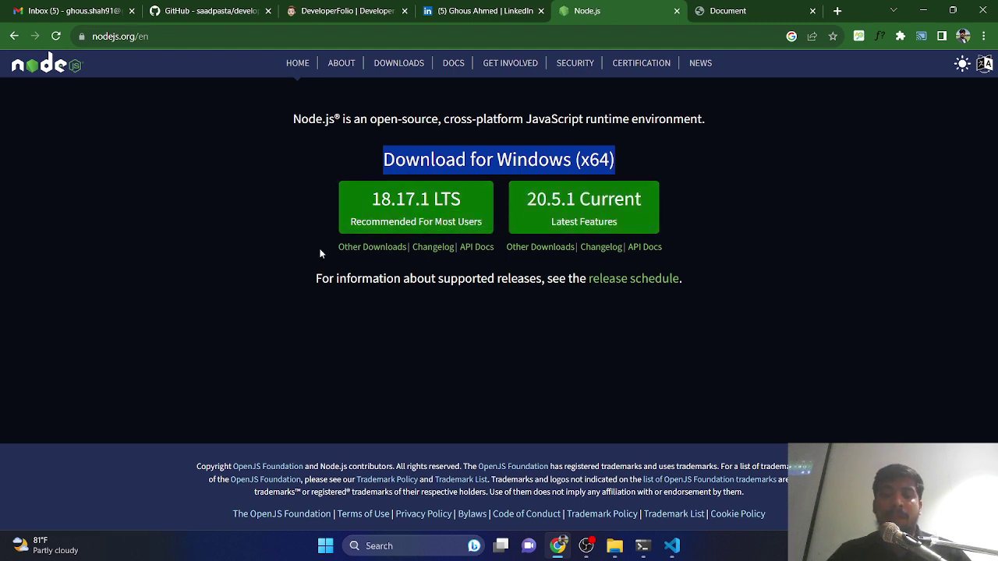
key("alt+Tab")
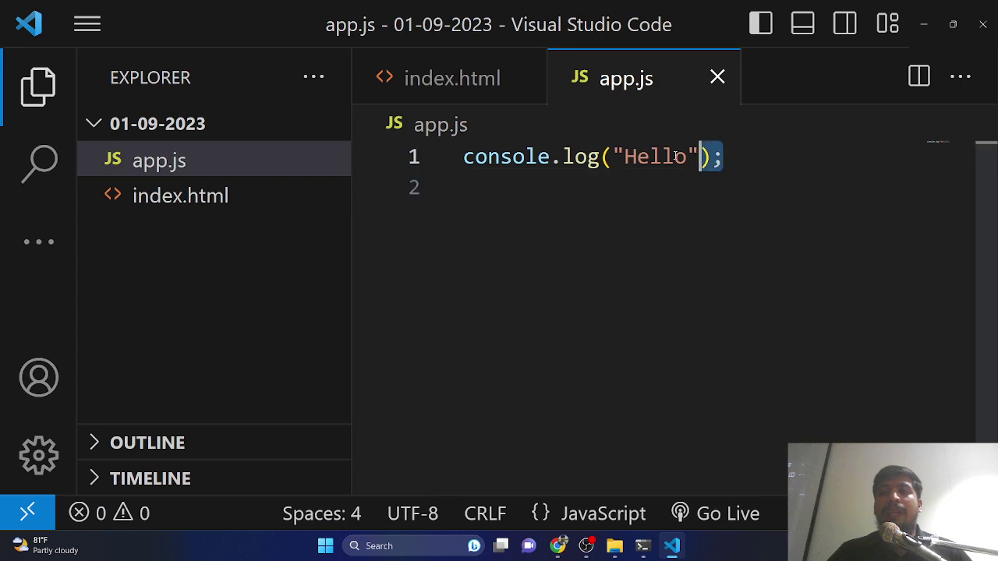
left_click_drag(722, 157, 394, 166)
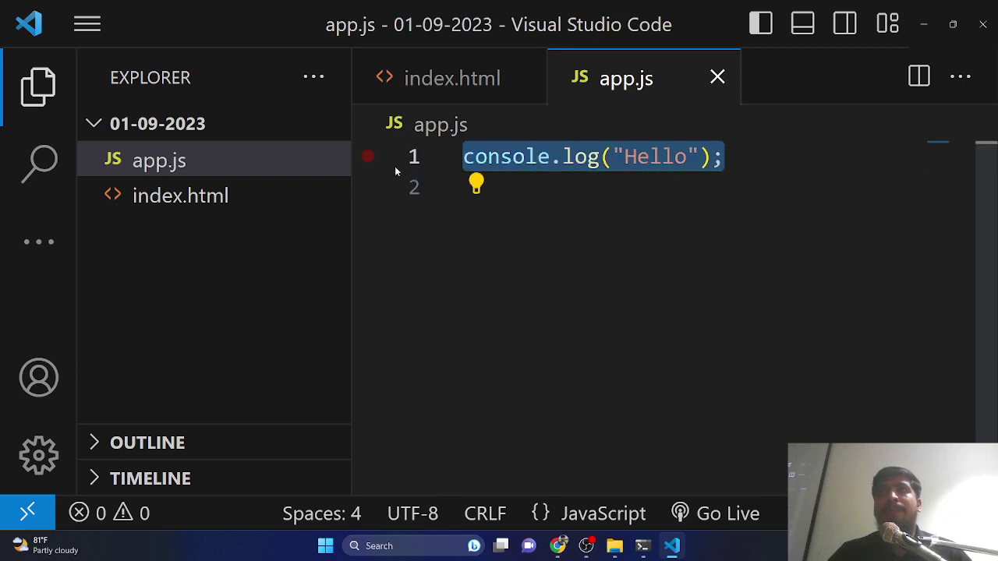
key("alt+Tab")
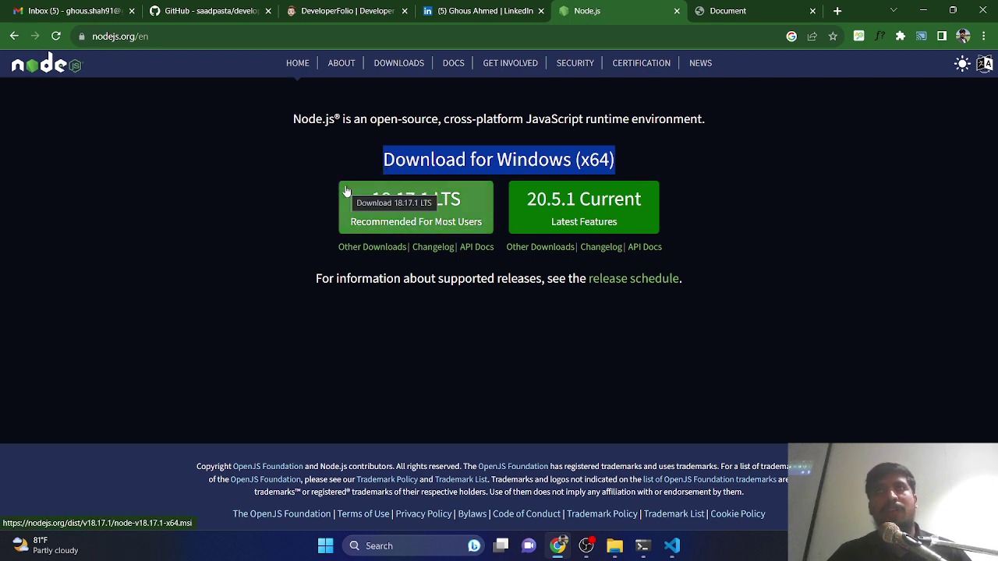
Step: Deselect the highlighted heading on the Node.js home page
left_click(214, 195)
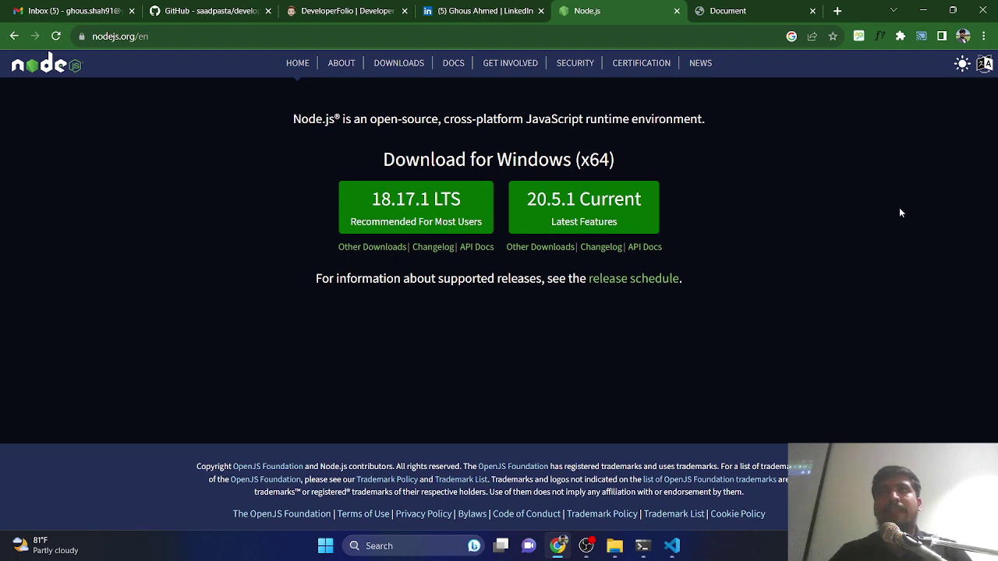
Step: Minimize Chrome, VS Code and Explorer, and enlarge the Command Prompt font
left_click(952, 10)
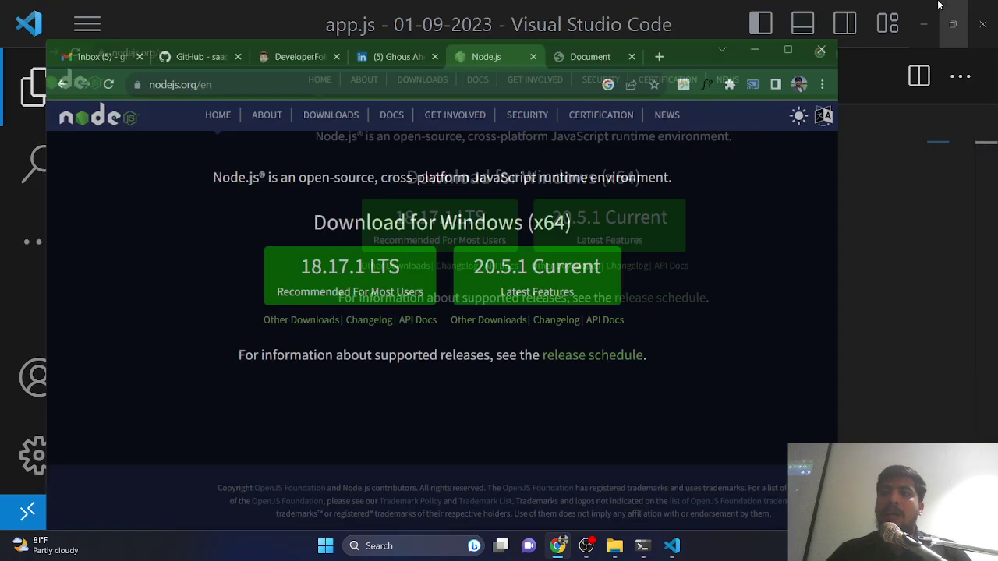
left_click(729, 65)
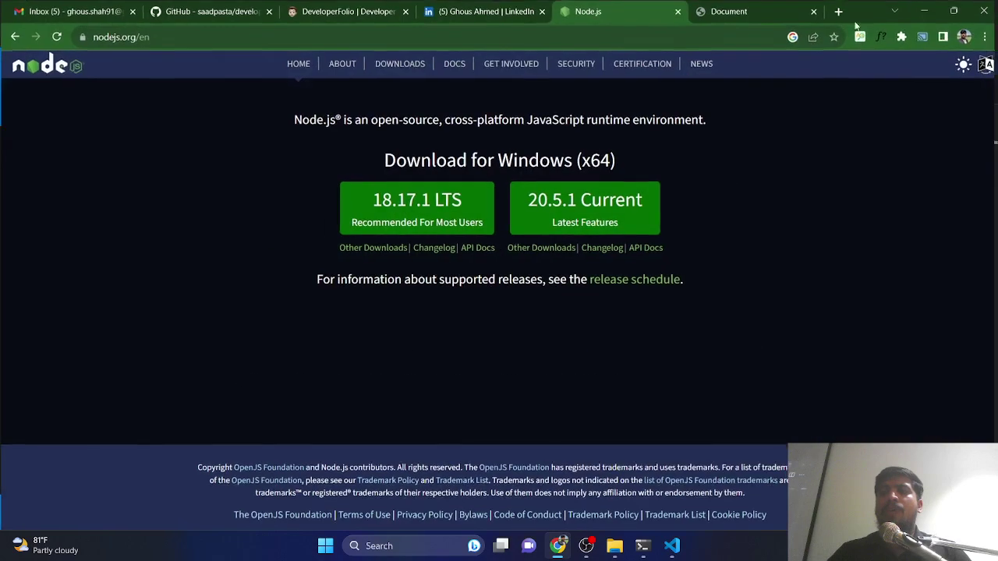
left_click(919, 8)
left_click(924, 10)
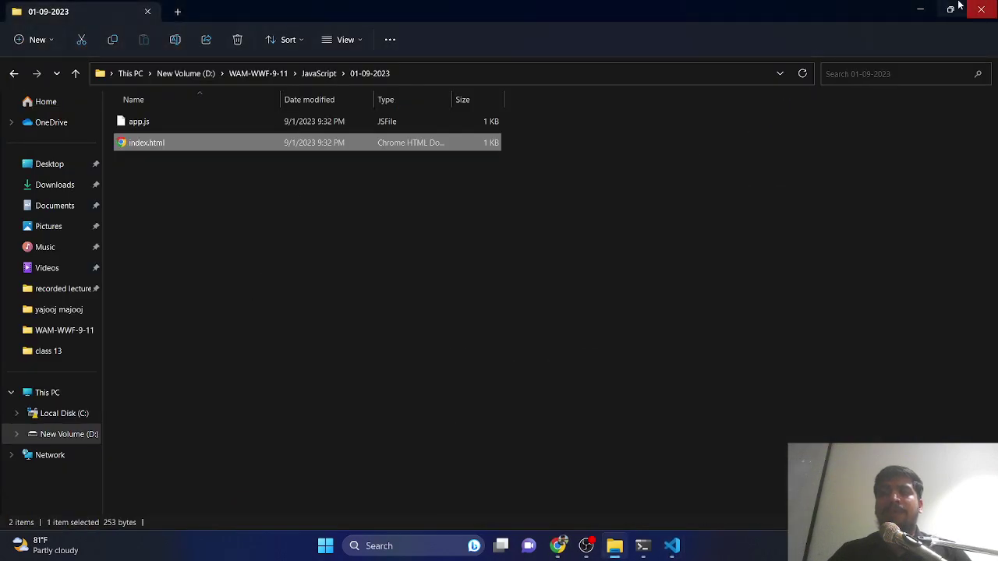
left_click(919, 9)
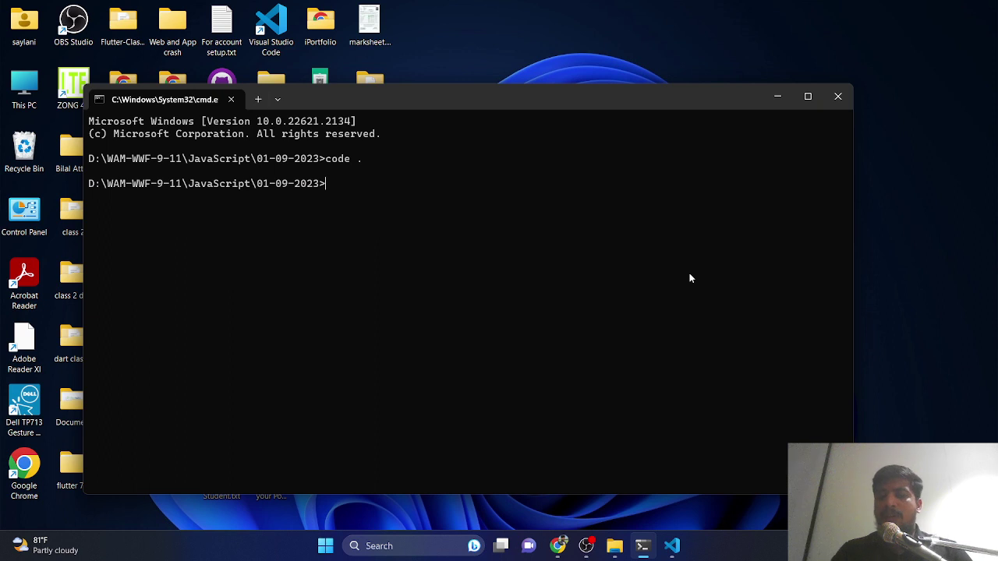
key("ctrl+equal")
key("ctrl+equal")
type("=")
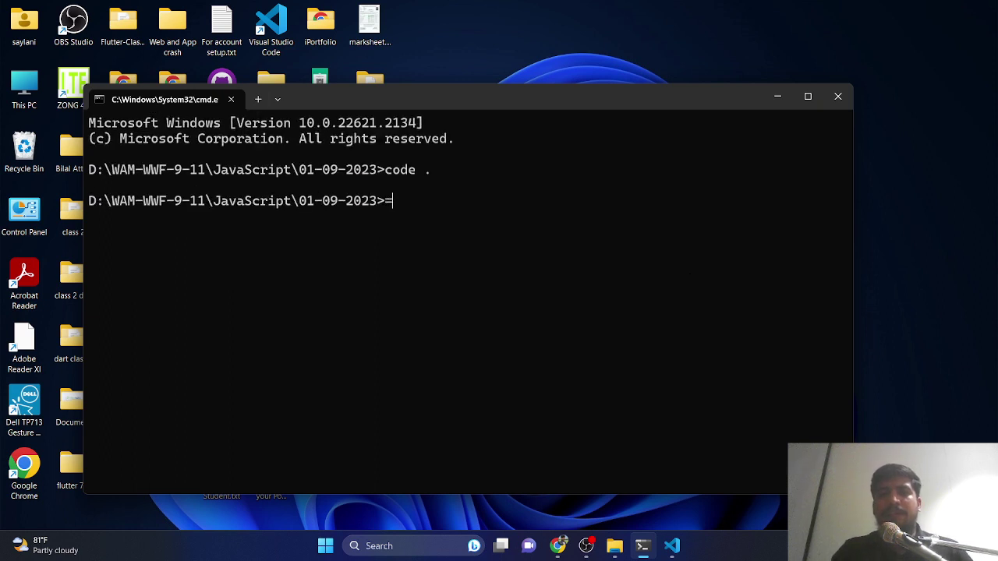
key("BackSpace")
Step: Run node -v and npm -v, which report v18.17.1 and 9.6.7
type("node ")
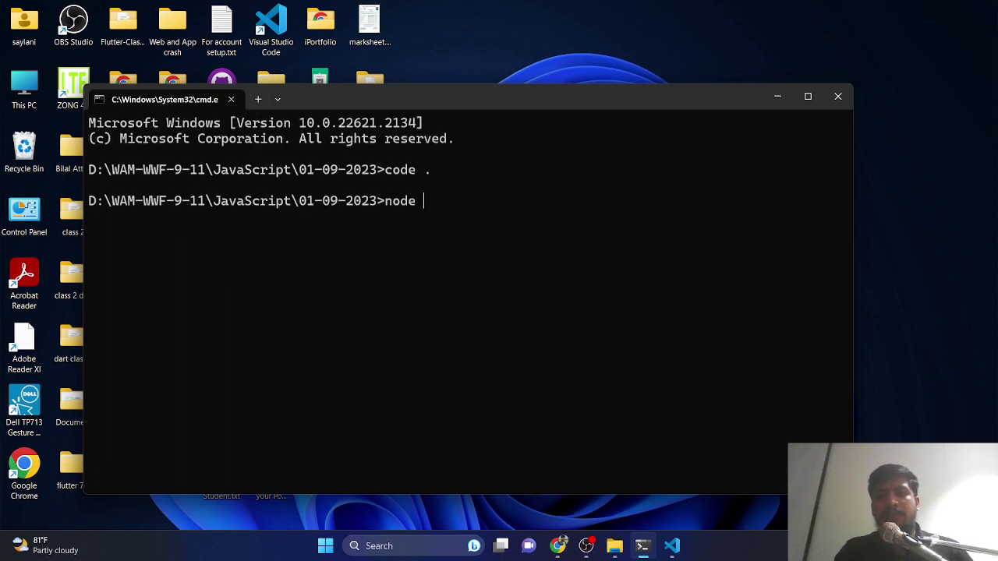
type("-")
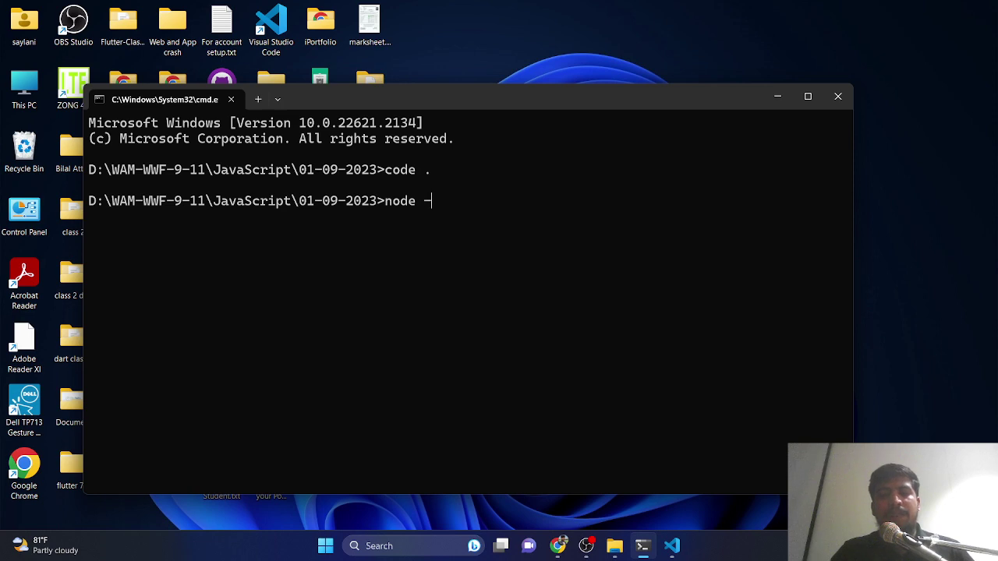
type("v")
key("Return")
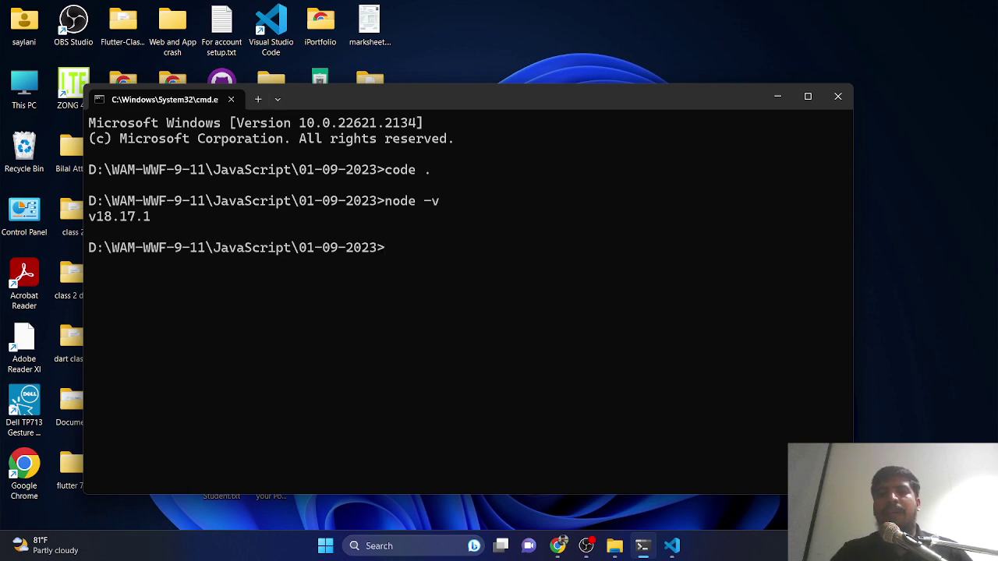
key("ctrl+plus")
key("ctrl+plus")
key("ctrl+plus")
key("ctrl+plus")
key("ctrl+plus")
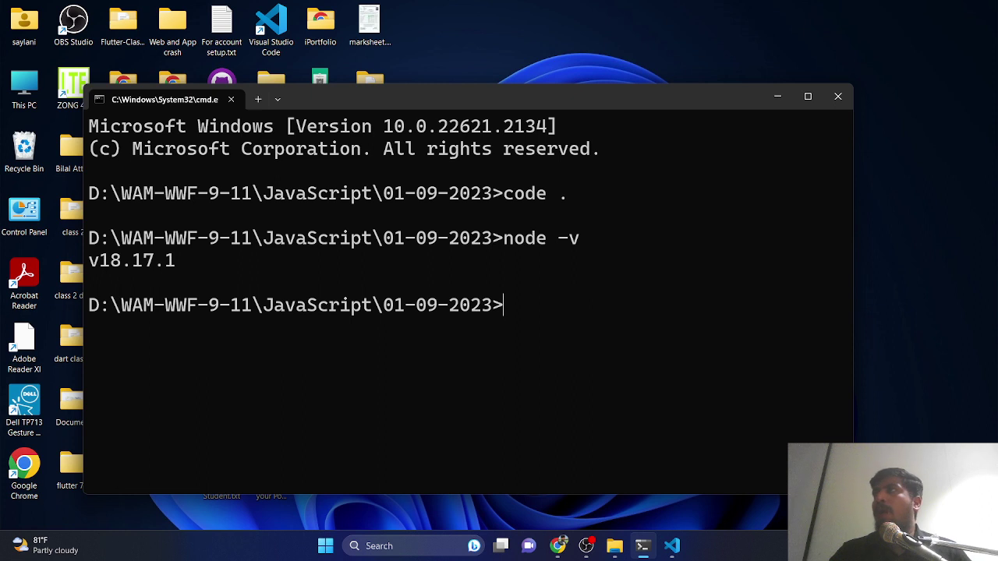
type("npm -v")
key("Return")
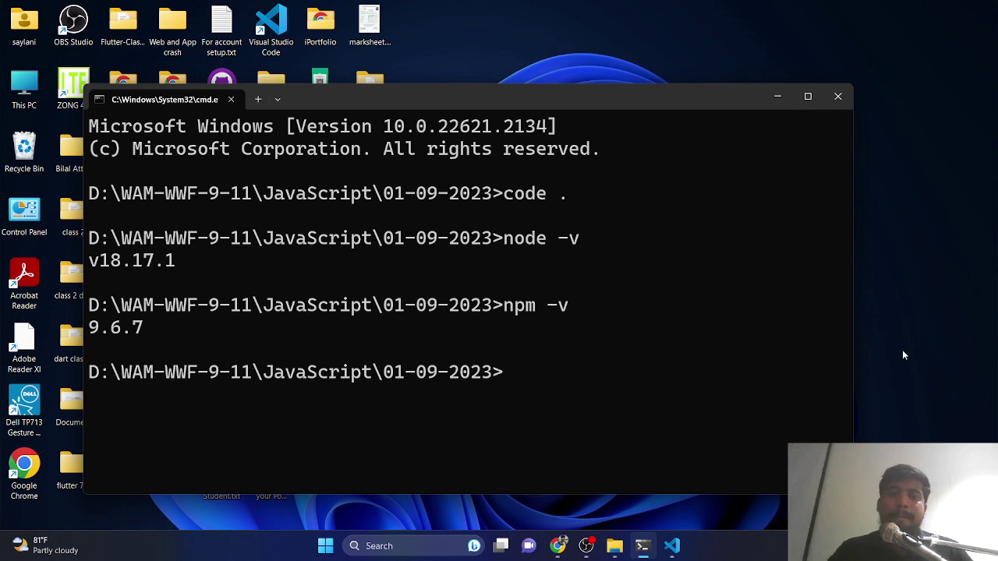
Step: Search the web for surge in a new Chrome tab
left_click(558, 546)
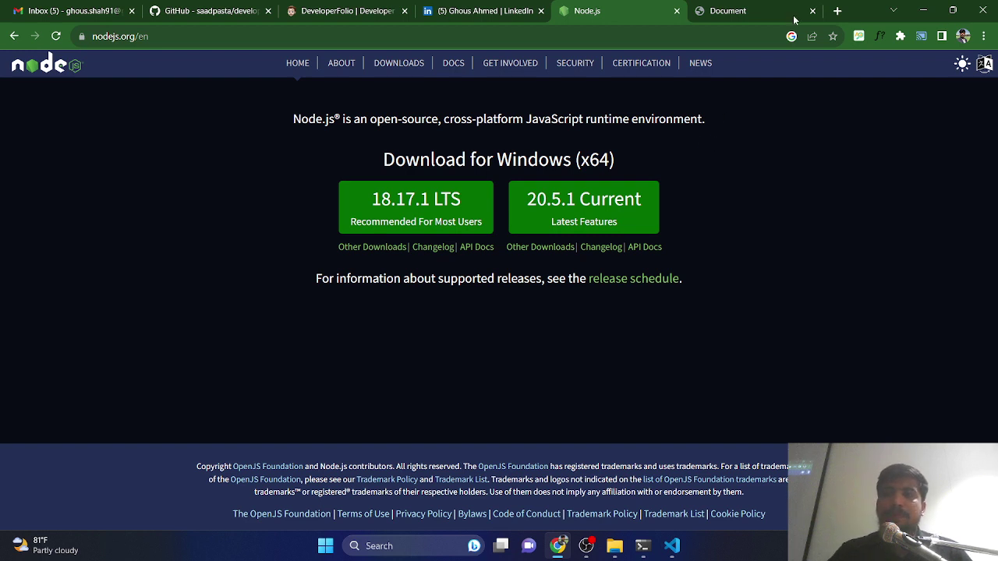
left_click(837, 11)
type("surg")
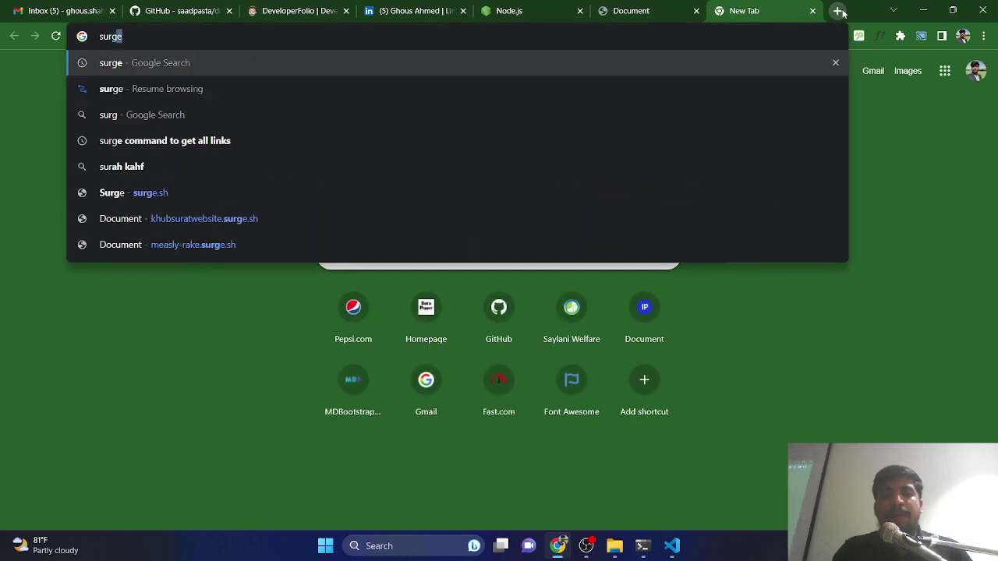
key("Return")
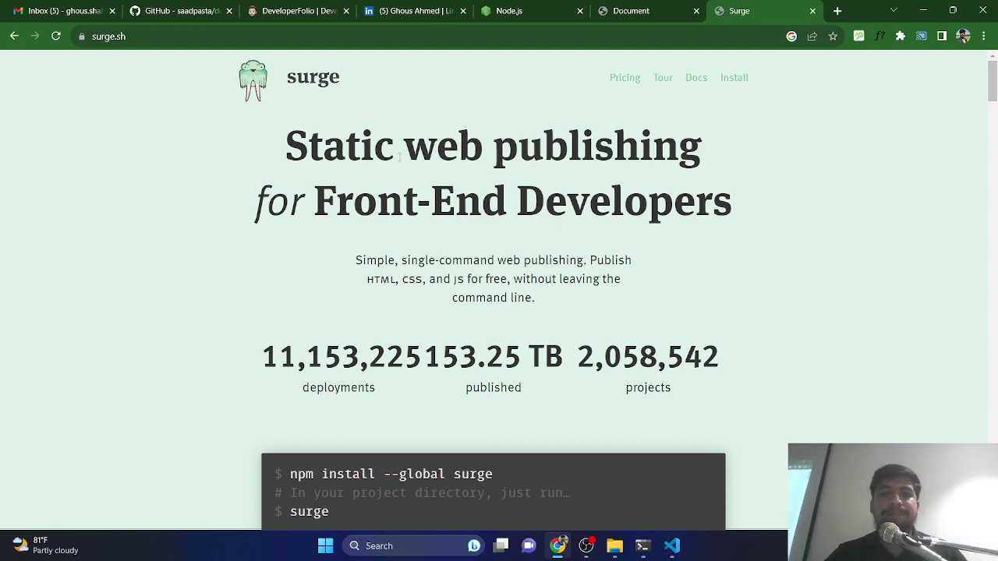
Step: On surge.sh, find and select the npm install --global surge command
scroll(400, 158, "down", 3)
scroll(415, 192, "up", 3)
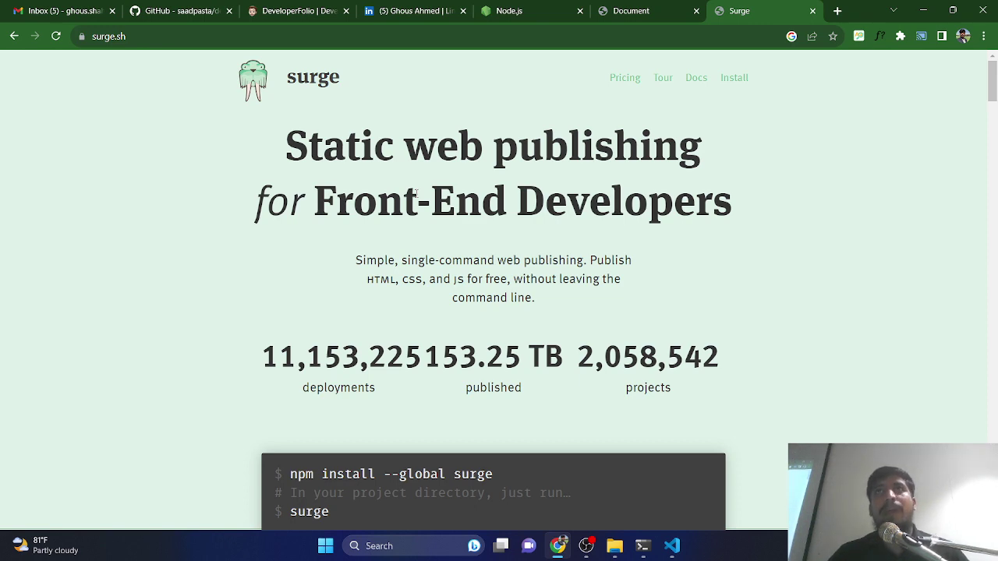
scroll(415, 193, "down", 5)
scroll(416, 193, "up", 5)
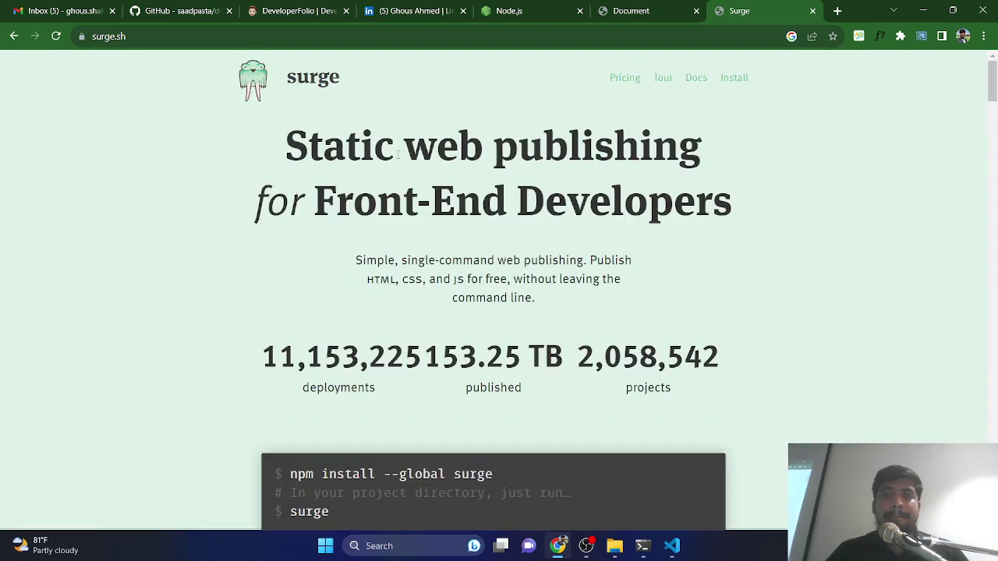
scroll(390, 161, "down", 3)
left_click_drag(290, 213, 499, 221)
Step: Paste the install command into Command Prompt, shorten it to npm i -g surge, and run it
key("ctrl+c")
key("alt+Tab")
key("ctrl+v")
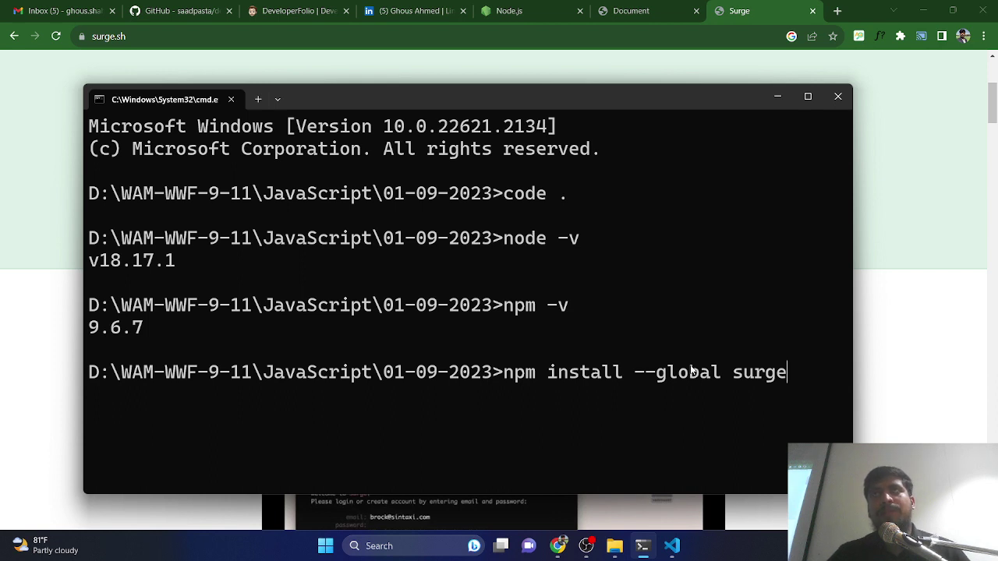
key("Left")
key("Left")
key("Left")
key("Left")
key("Left")
key("Left")
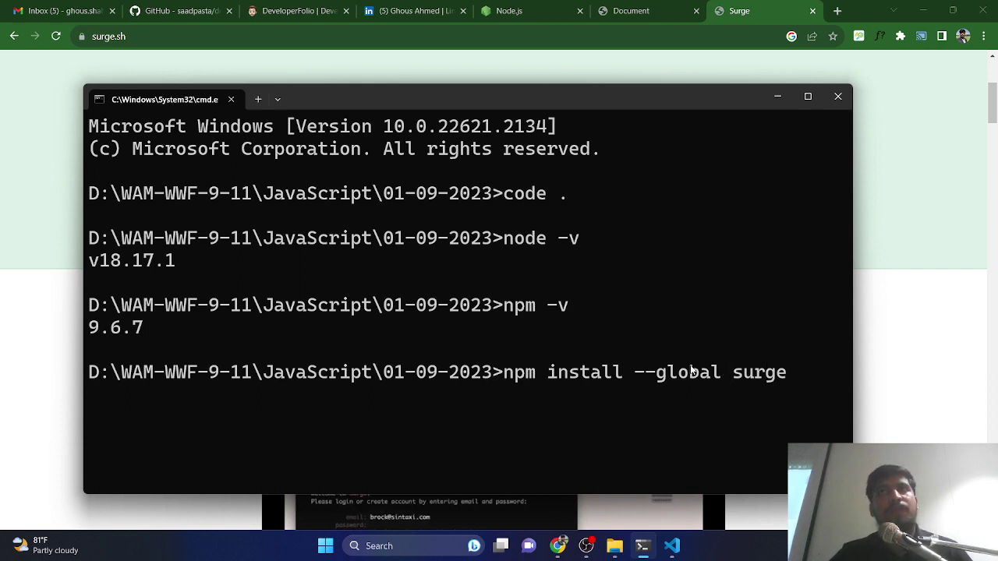
key("BackSpace")
key("BackSpace")
key("BackSpace")
key("BackSpace")
key("BackSpace")
key("BackSpace")
key("BackSpace")
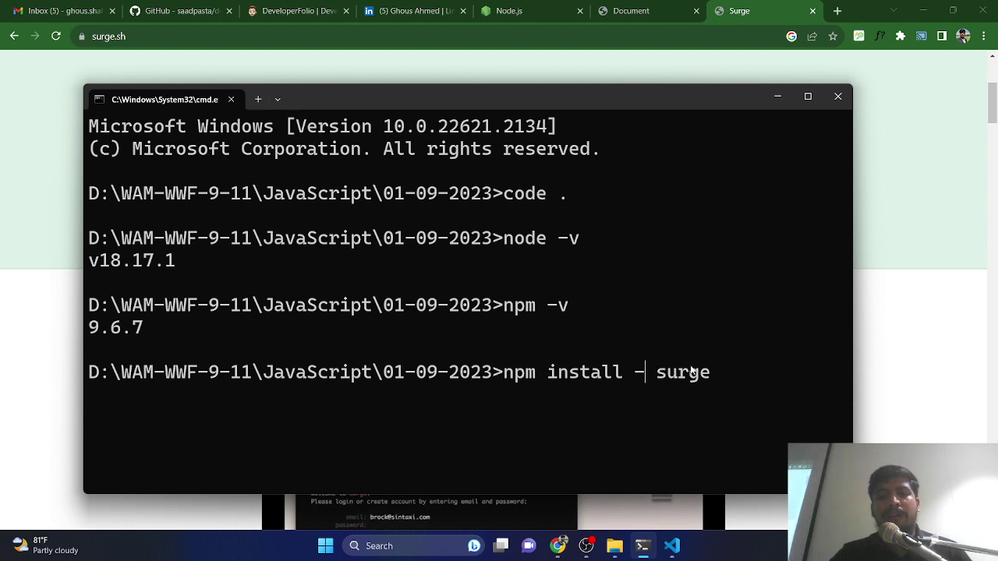
type("g")
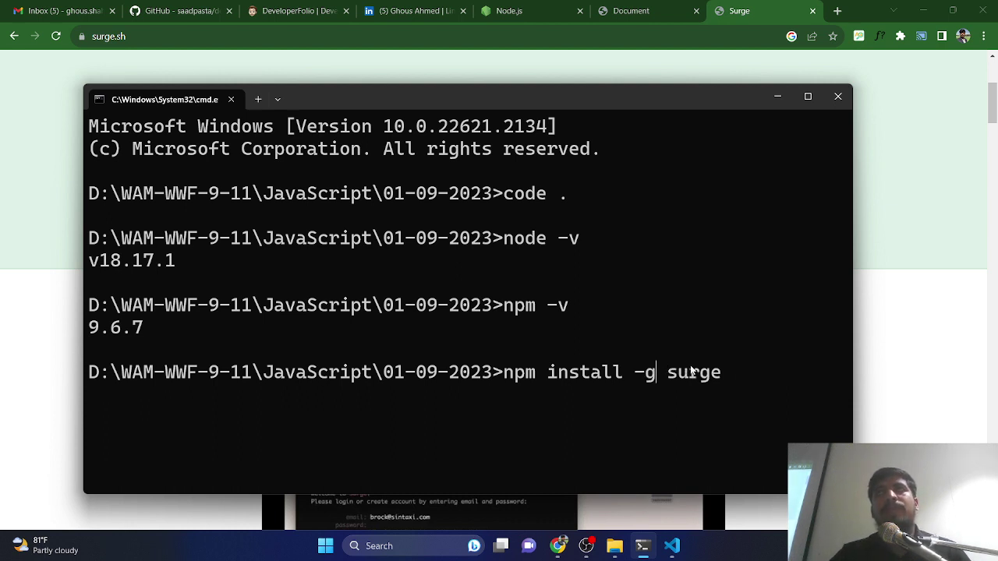
key("Left")
key("Left")
key("Left")
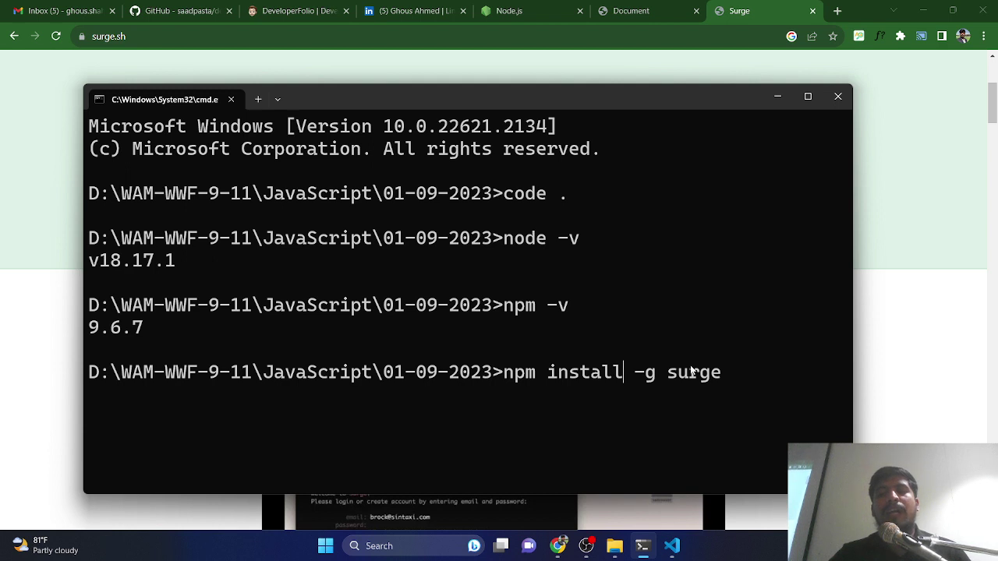
key("BackSpace")
key("BackSpace")
key("BackSpace")
key("BackSpace")
key("BackSpace")
key("BackSpace")
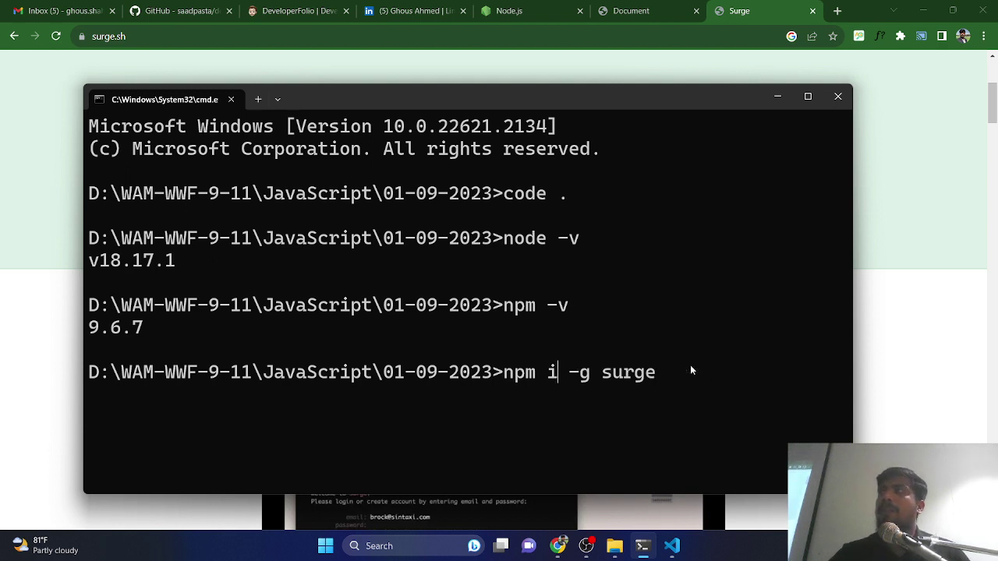
key("Return")
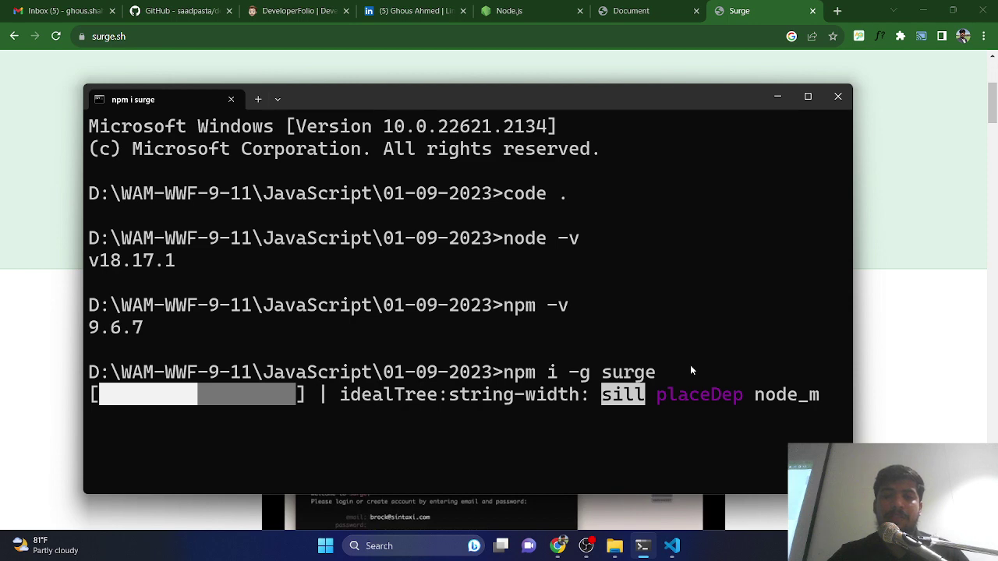
Step: Glance at the surge.sh page, then maximize the terminal to watch the install
key("alt+Tab")
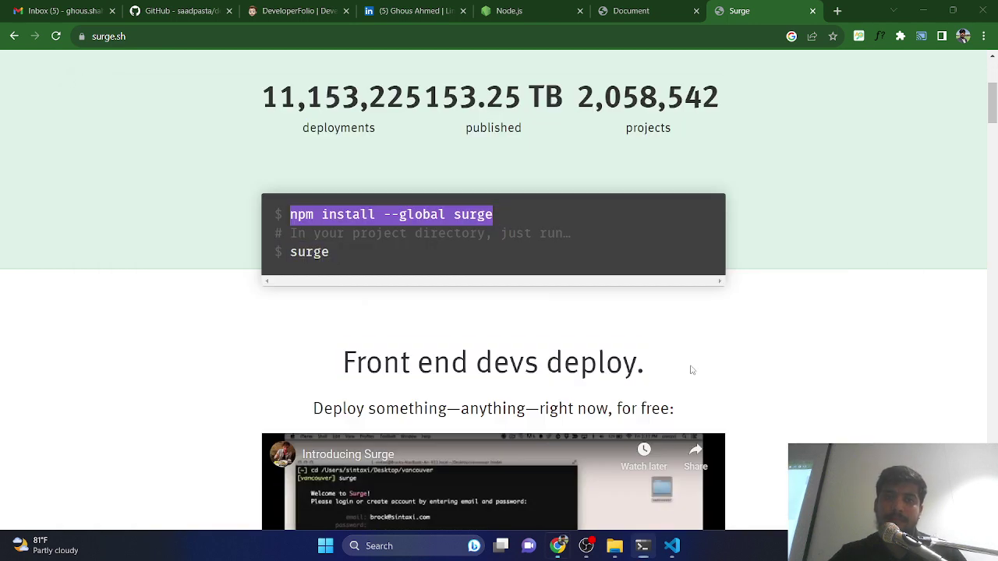
scroll(773, 229, "up", 3)
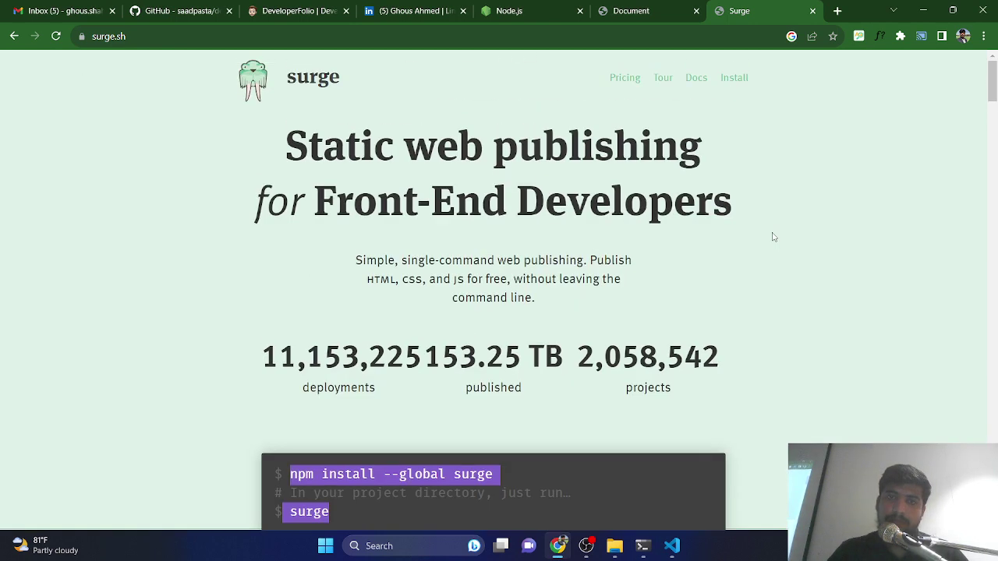
key("alt+Tab")
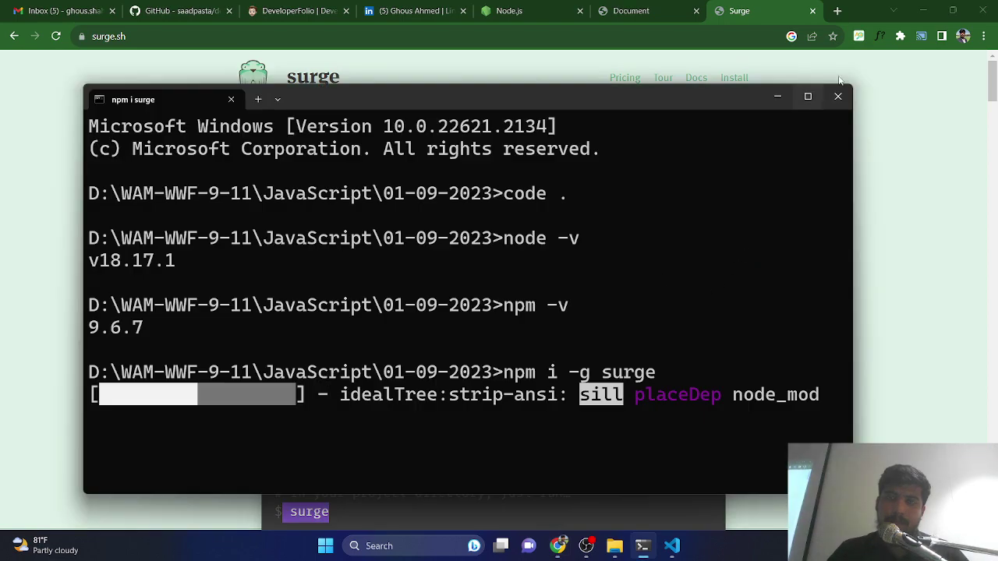
left_click(806, 97)
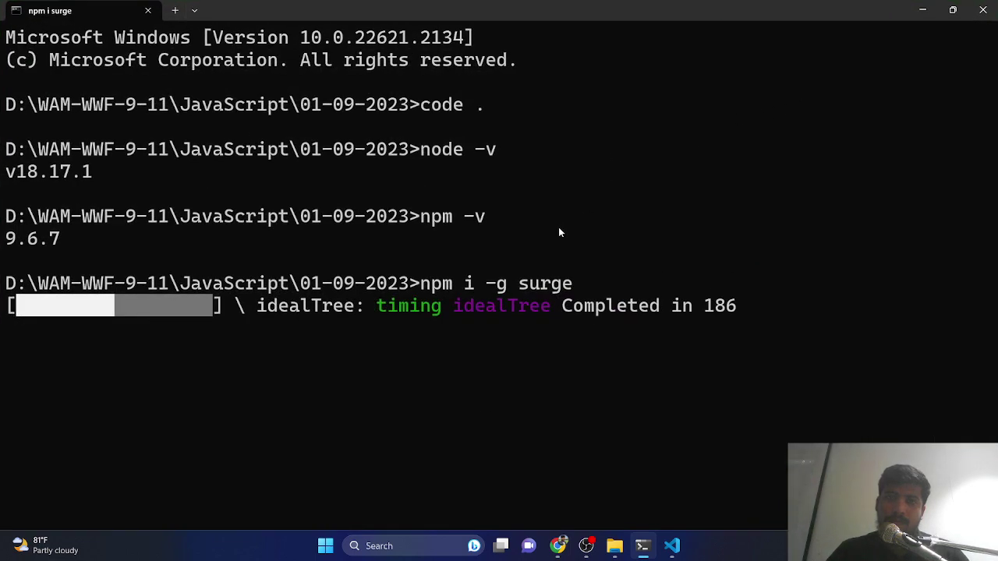
Step: Scroll through the surge.sh getting-started page, recheck the terminal, then return to VS Code
key("alt+Tab")
scroll(497, 286, "down", 6)
scroll(497, 286, "down", 15)
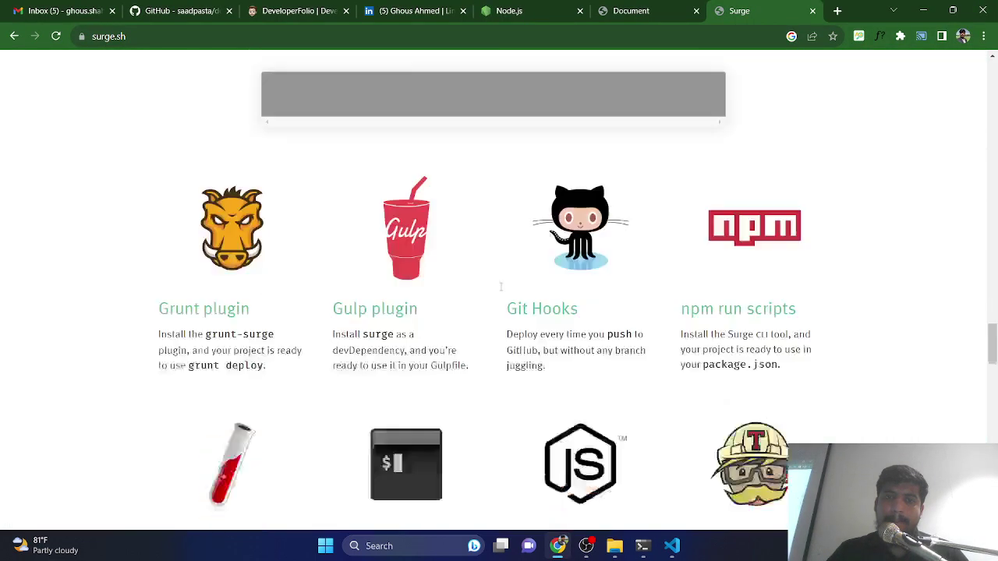
scroll(502, 300, "up", 15)
scroll(519, 289, "down", 8)
scroll(516, 294, "up", 3)
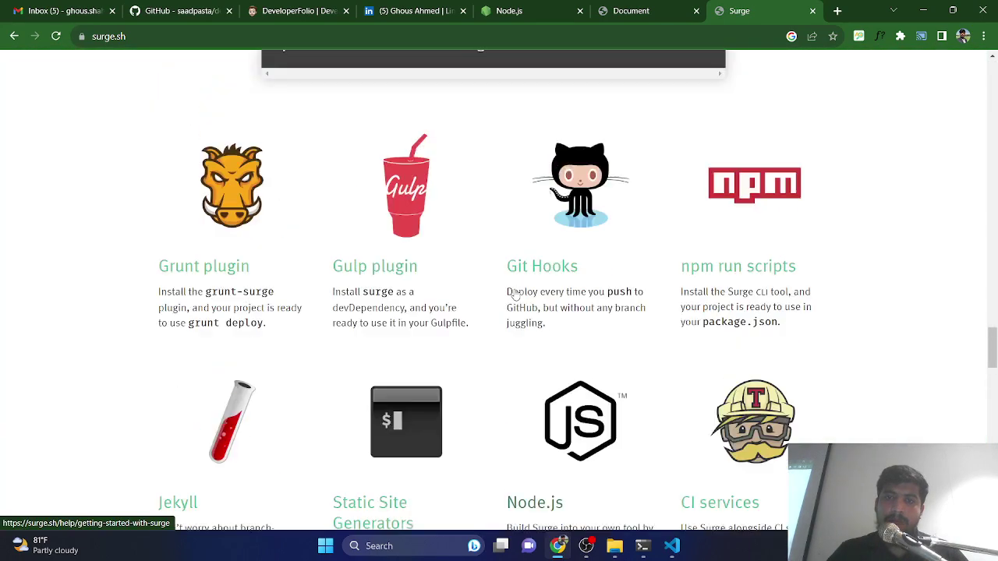
scroll(515, 294, "up", 3)
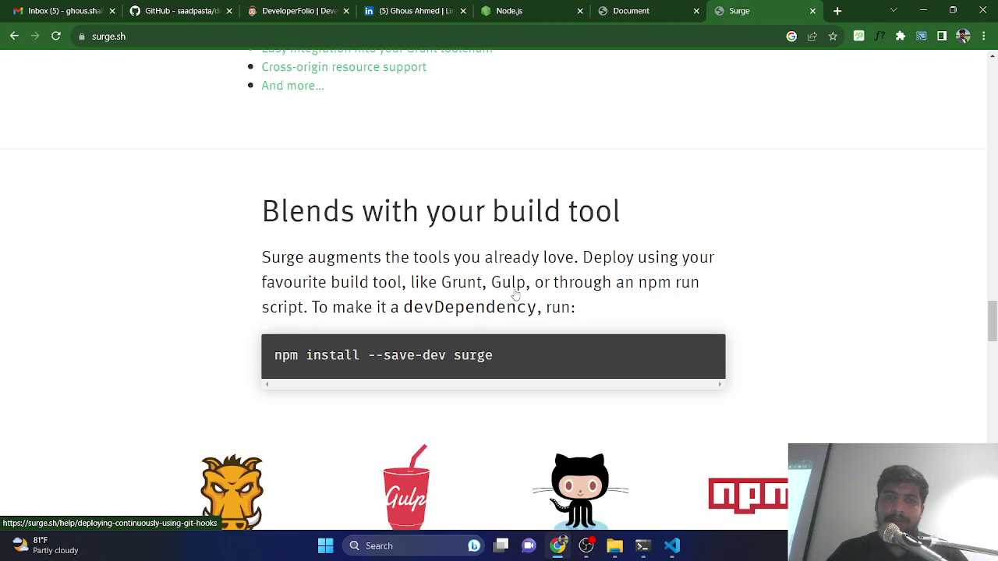
scroll(513, 295, "up", 15)
key("alt+Tab")
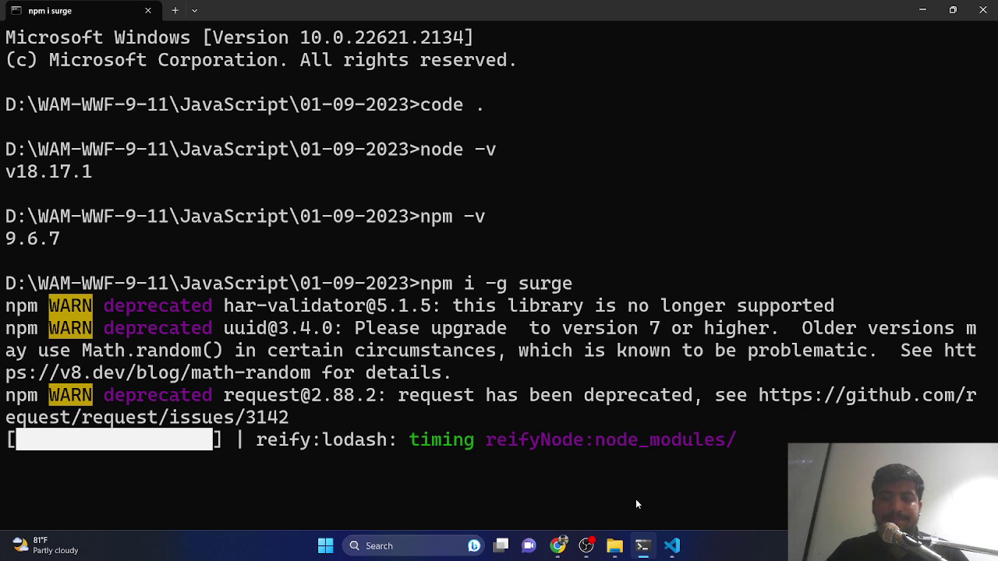
left_click(672, 545)
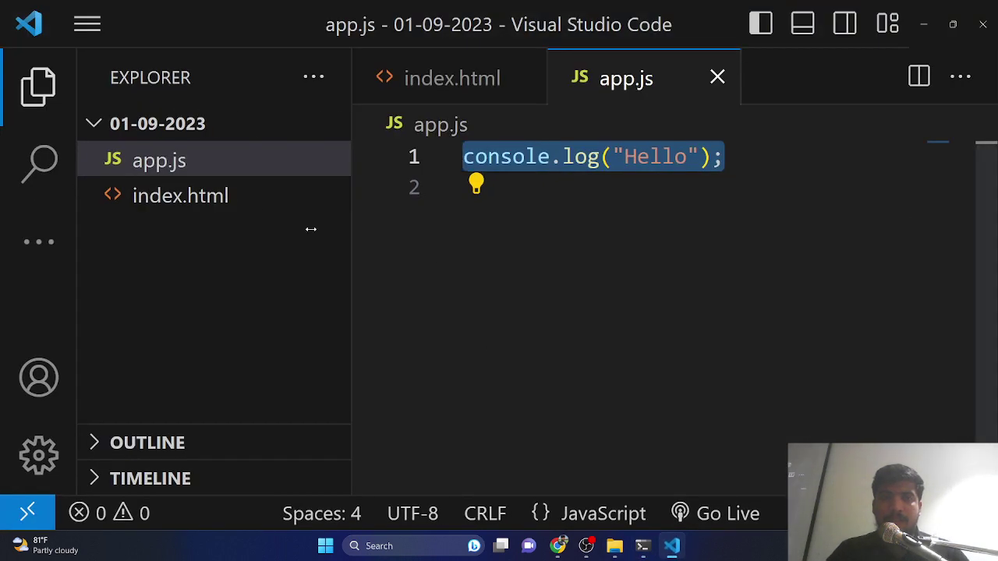
Step: Add an <h1>Hello World</h1> heading to the index.html body and reformat the document
left_click(180, 196)
left_click(579, 261)
key("Return")
key("Return")
key("Return")
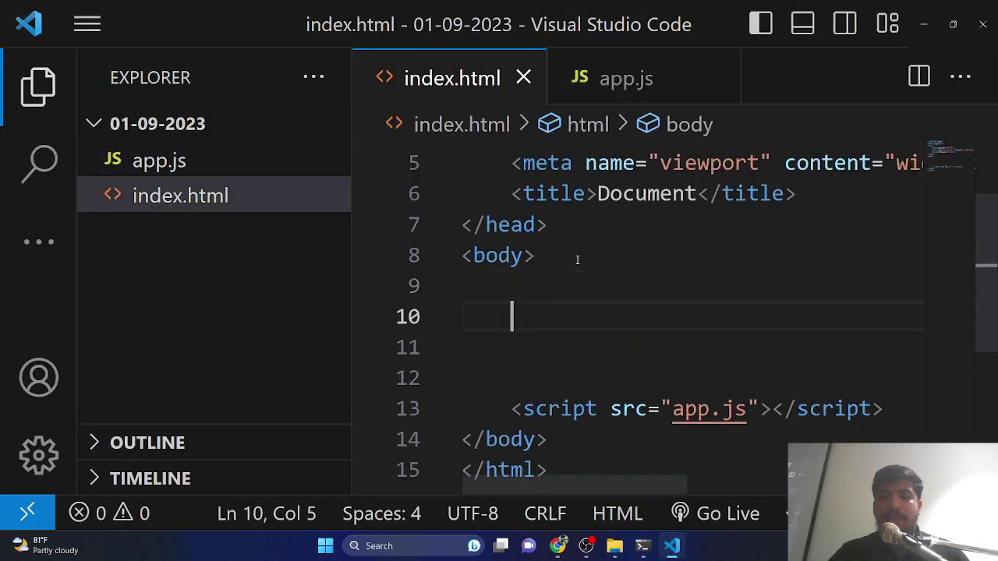
type("<h1>")
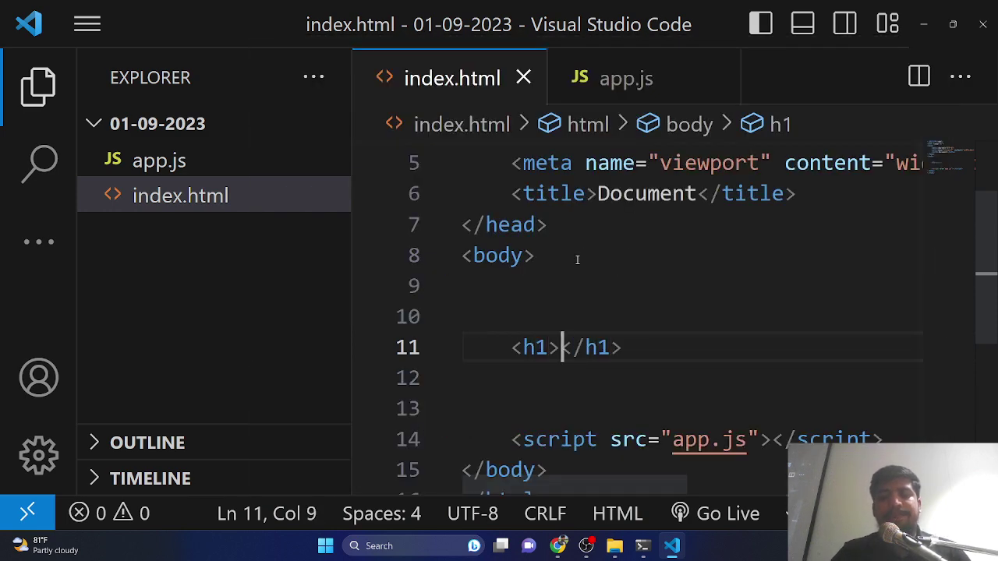
type("llo World")
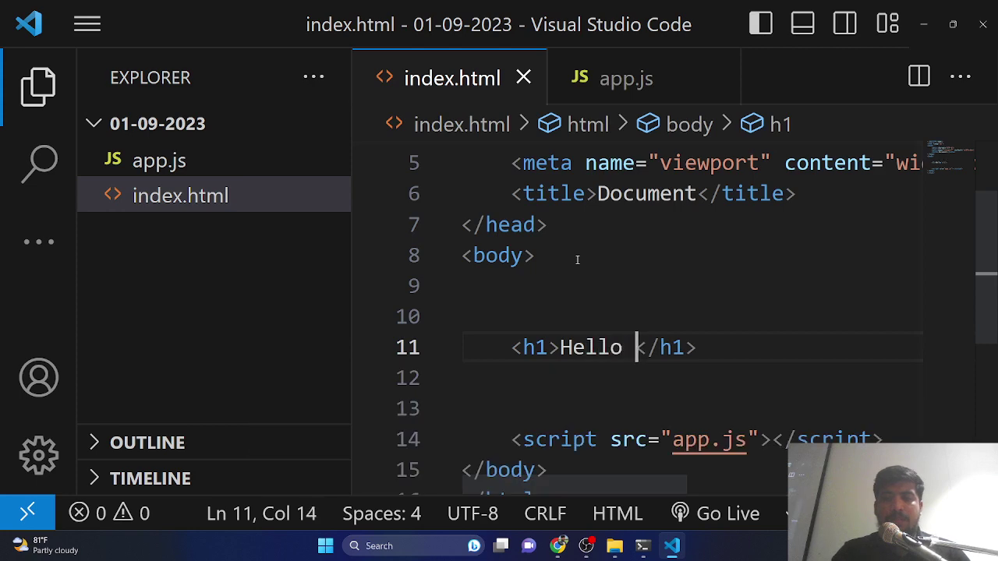
key("shift+alt+f")
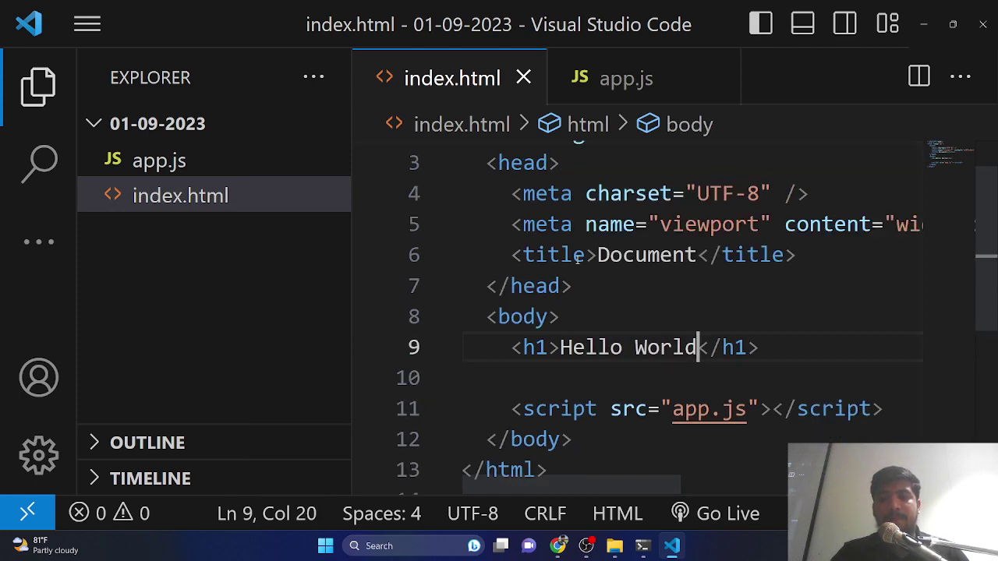
Step: Insert a stylesheet link to style.css in the index.html head
key("alt+Tab")
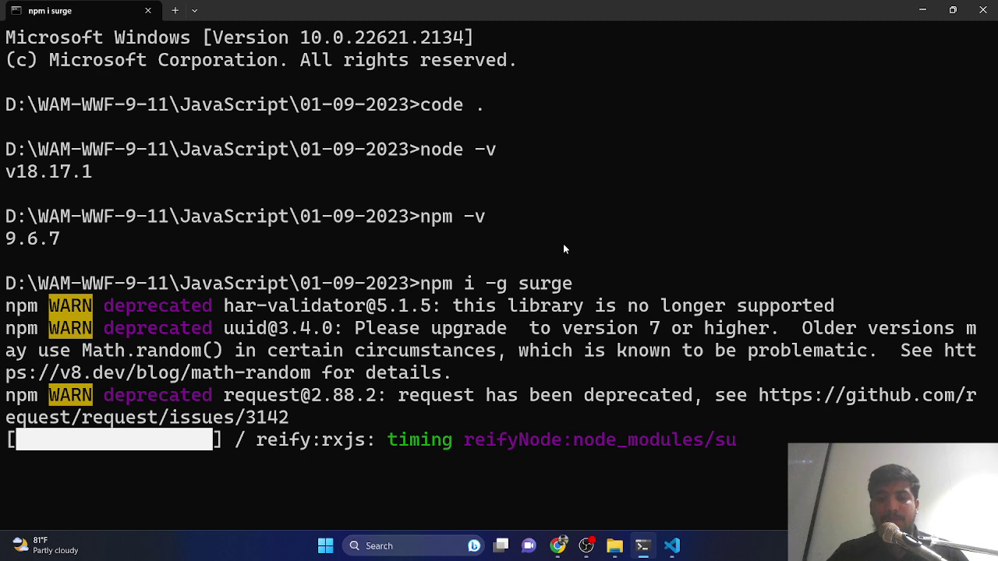
key("alt+Tab")
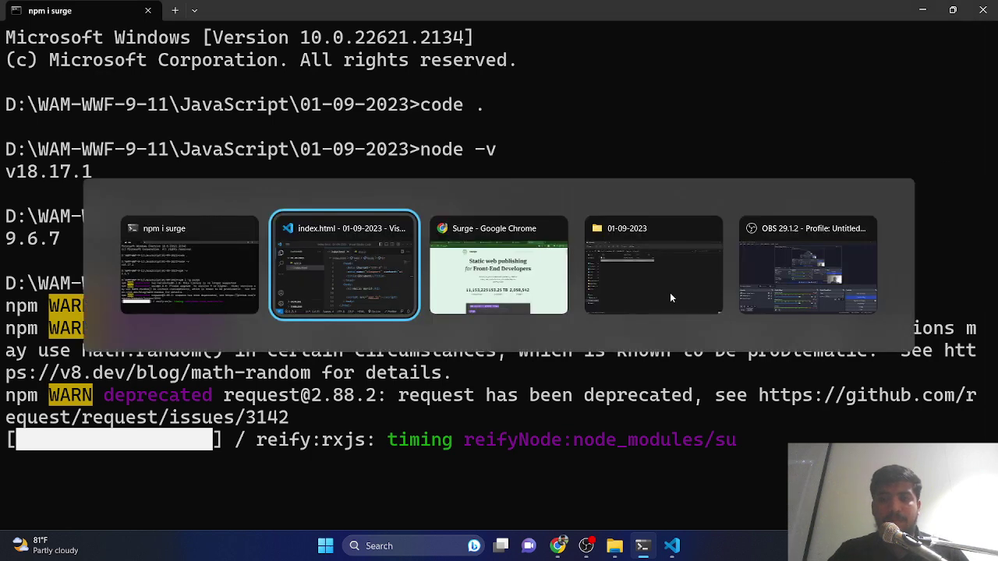
scroll(671, 292, "down", 1)
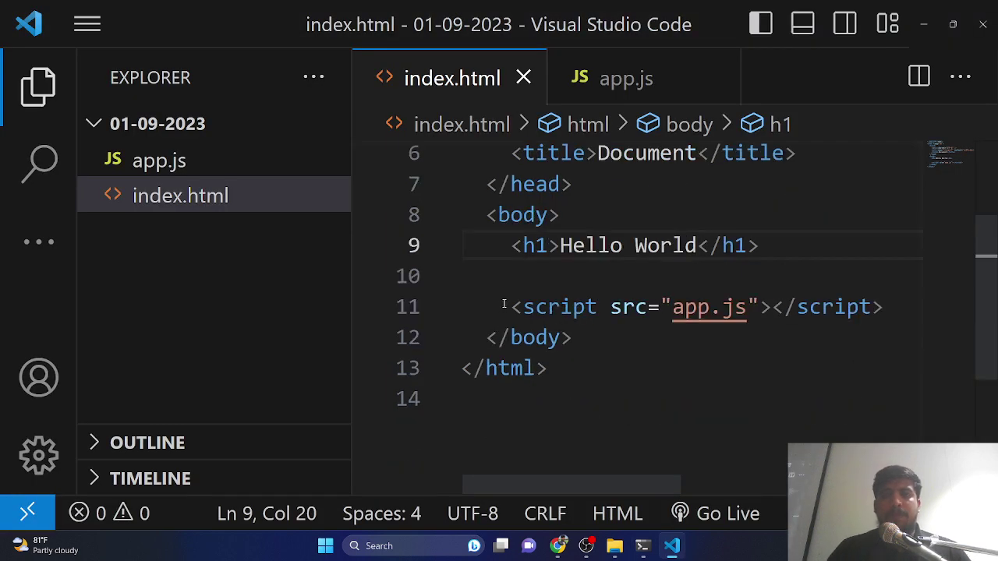
scroll(491, 216, "up", 1)
left_click(835, 253)
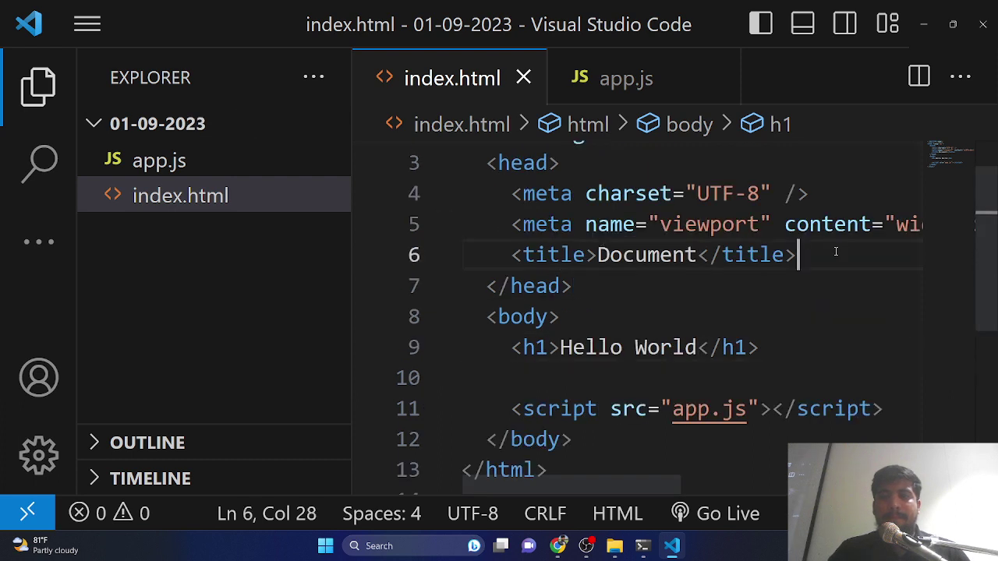
key("Return")
type("li")
key("Down")
key("Down")
key("Down")
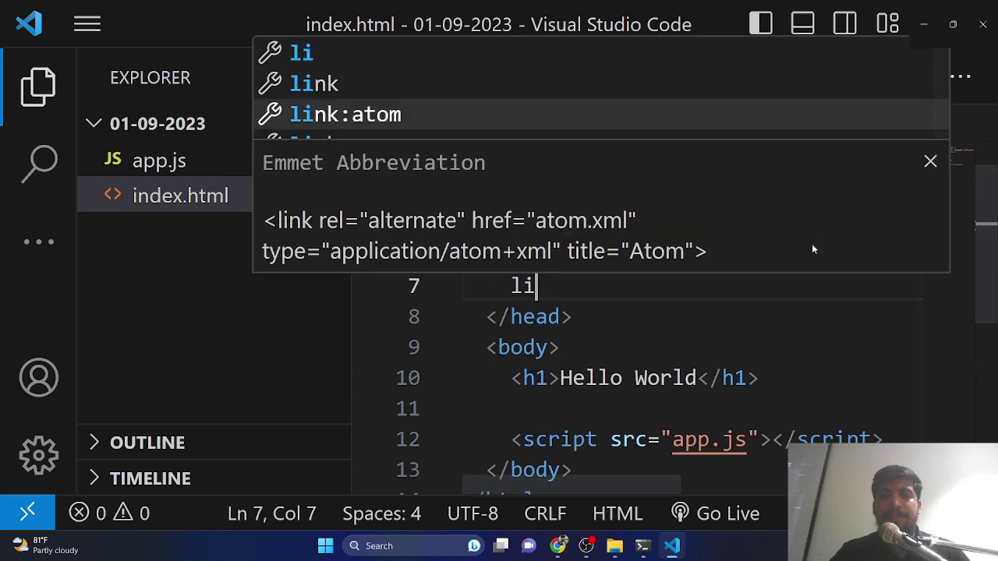
key("Return")
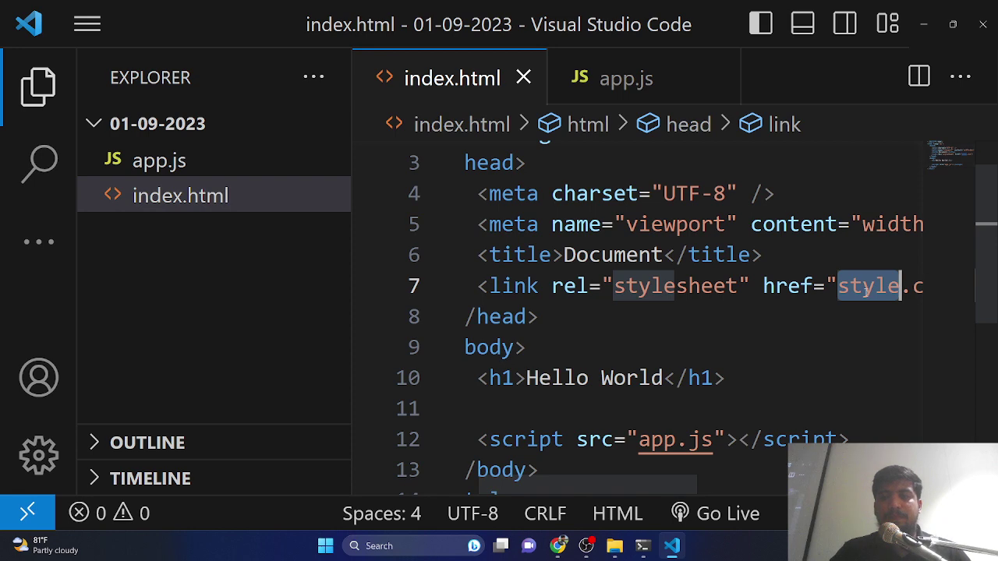
Step: Create style.css with the rule h1 { color: orange; }
left_click(864, 290, "ctrl")
left_click(543, 281)
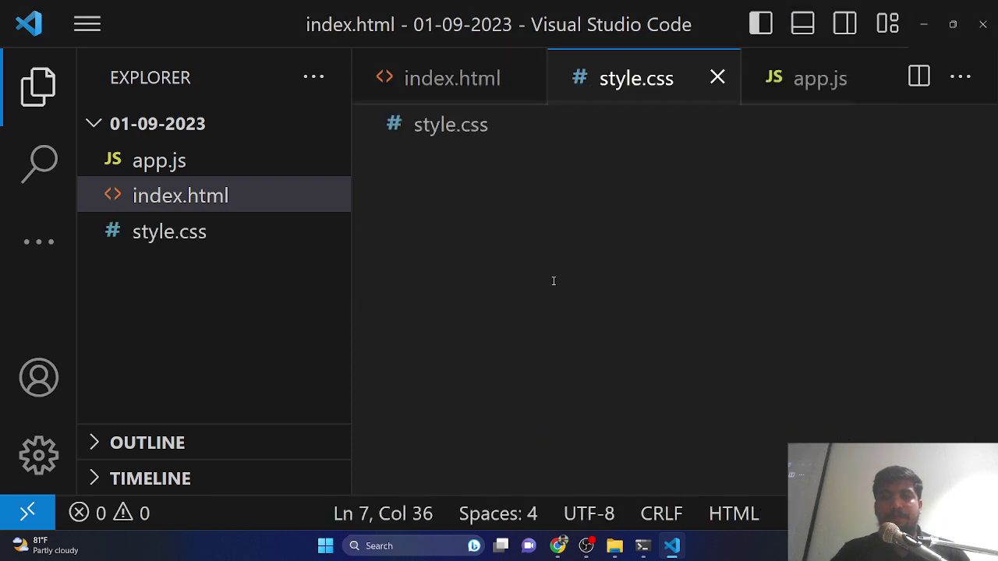
type("h1 {")
key("Return")
type("colo")
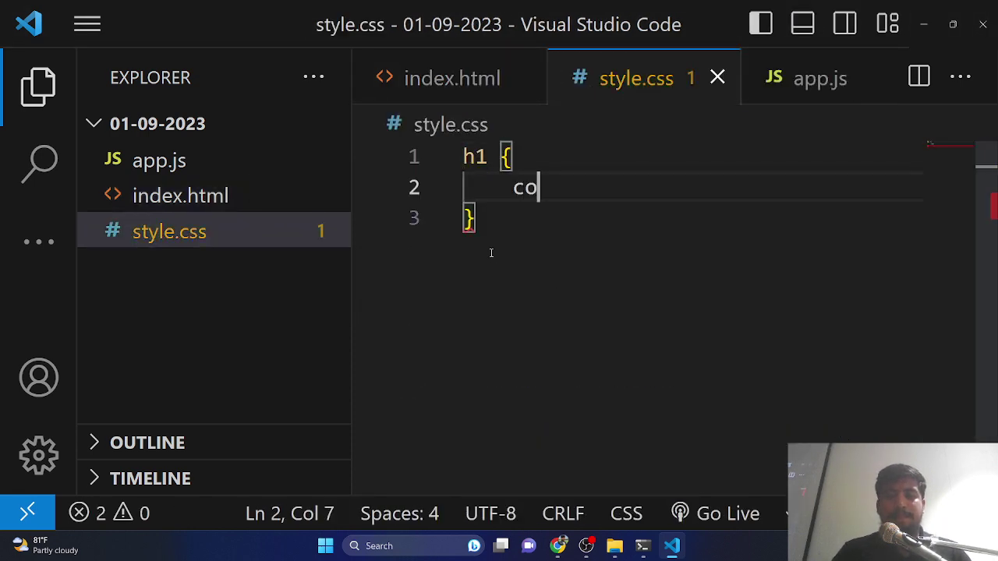
key("Return")
type("ora;")
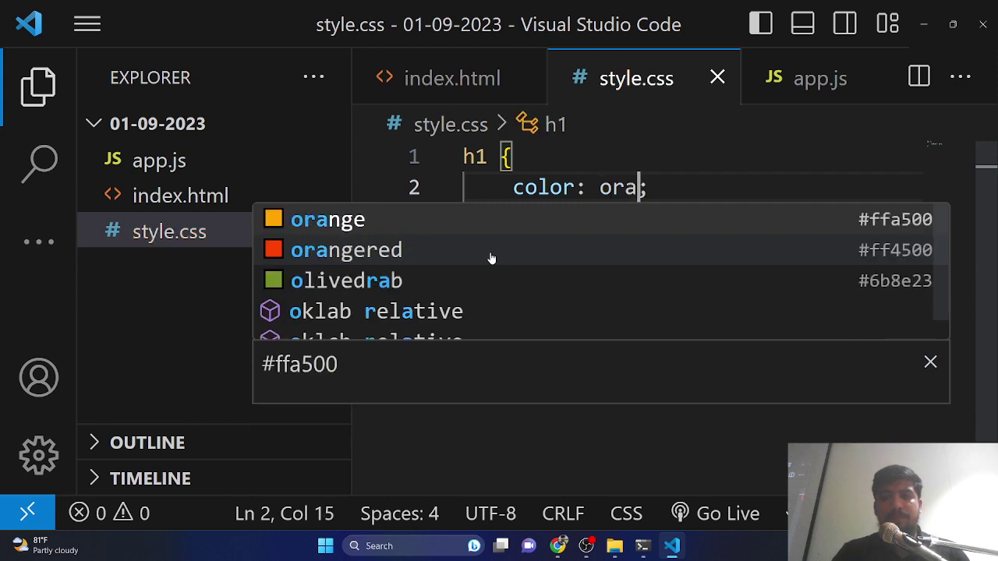
key("Return")
key("alt+Tab")
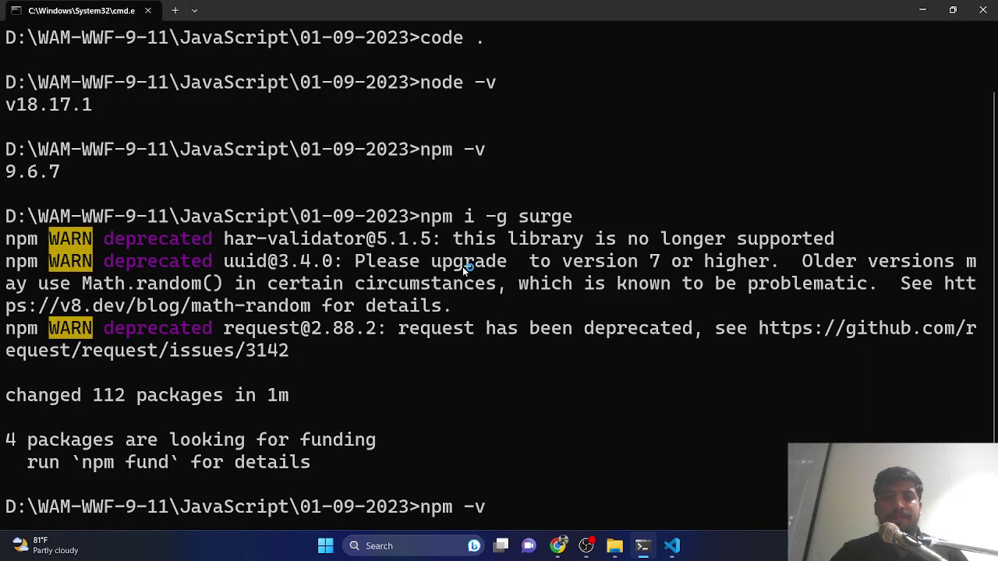
Step: Run surge --version in Command Prompt, which prints v0.23.1
key("BackSpace")
key("BackSpace")
key("BackSpace")
key("BackSpace")
key("BackSpace")
key("BackSpace")
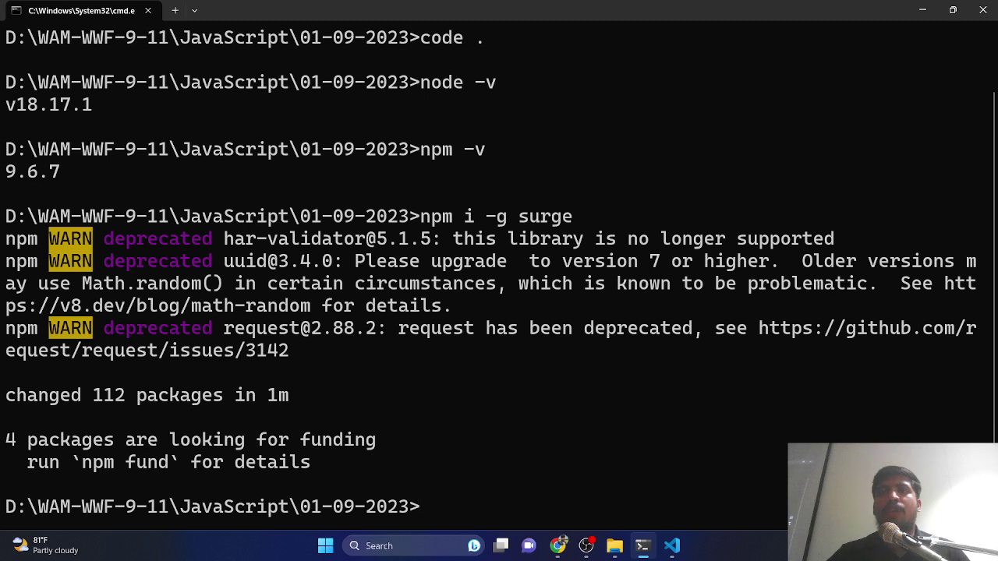
type("surge --ve")
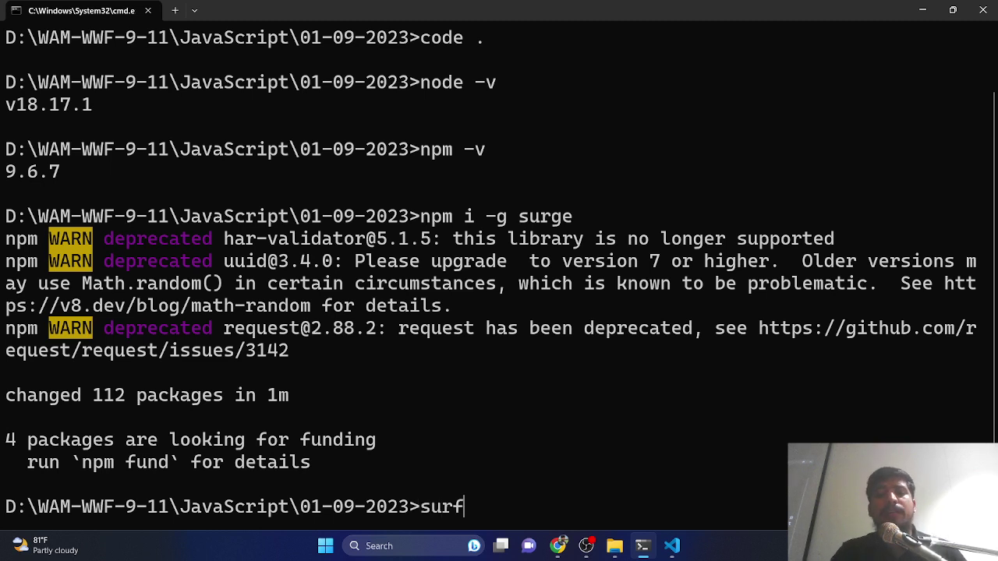
type("rsion")
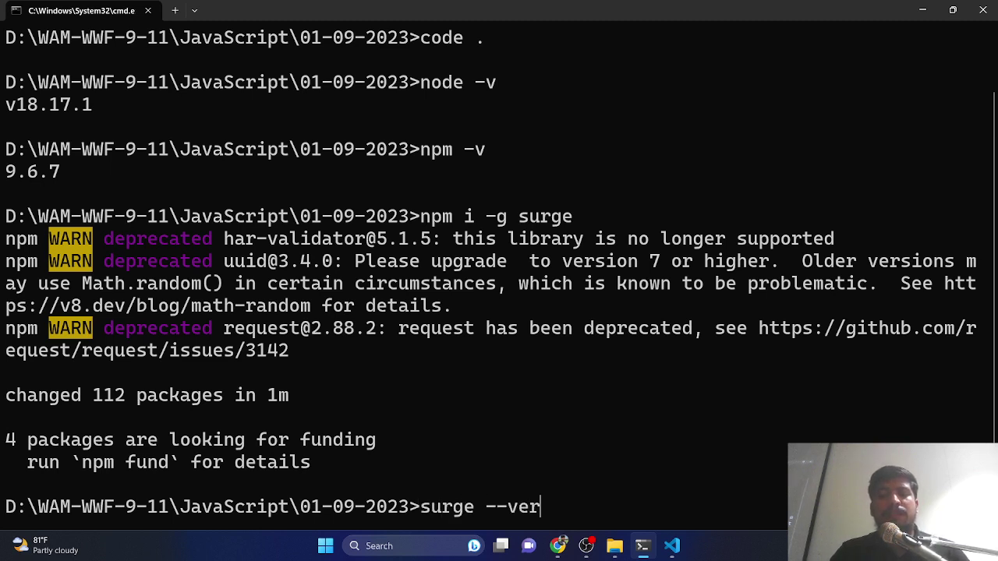
key("Return")
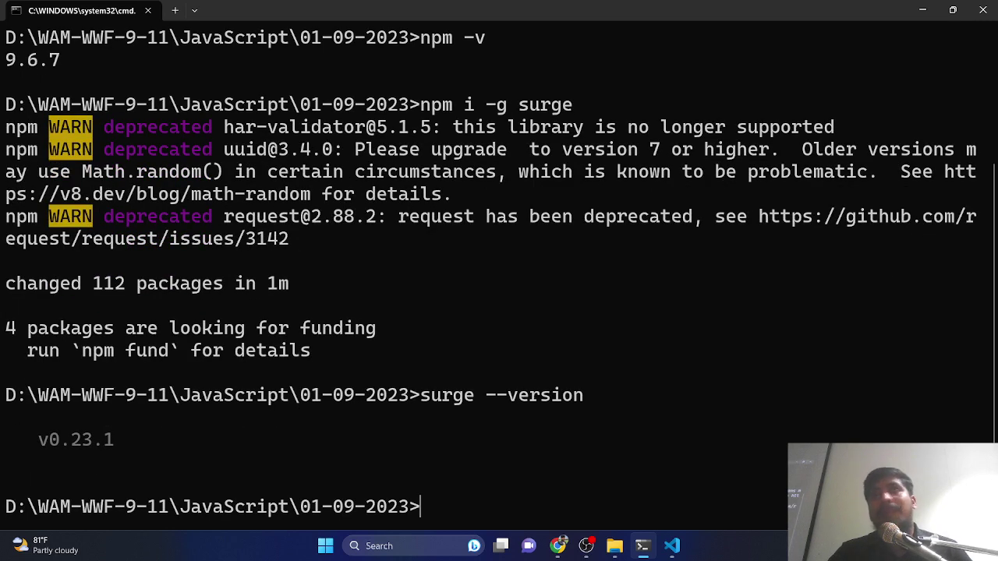
left_click(671, 546)
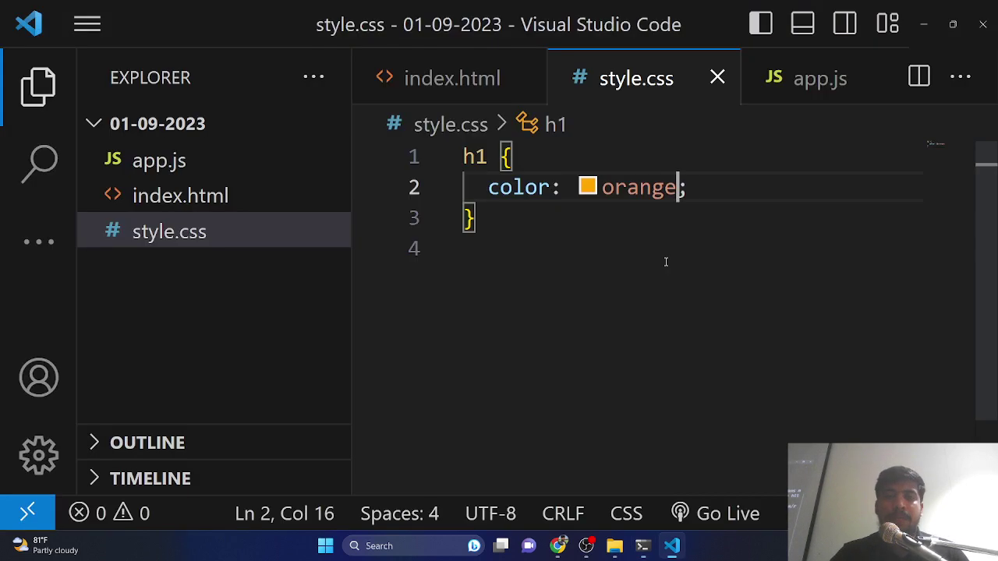
key("alt+Tab")
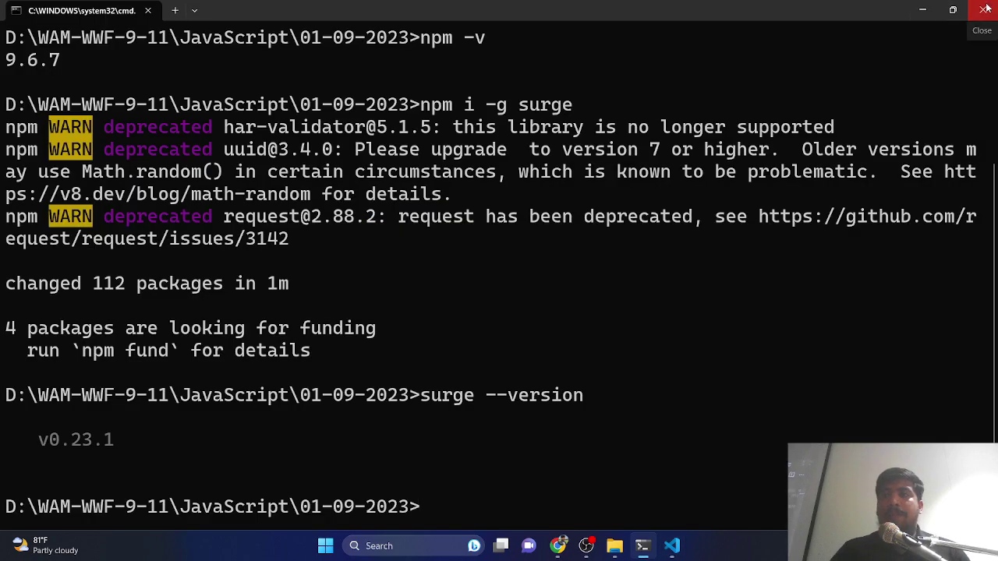
key("alt+Tab")
Step: Minimize the editor and browser, restore the 01-09-2023 folder window, and select its address bar
left_click(921, 19)
left_click(921, 11)
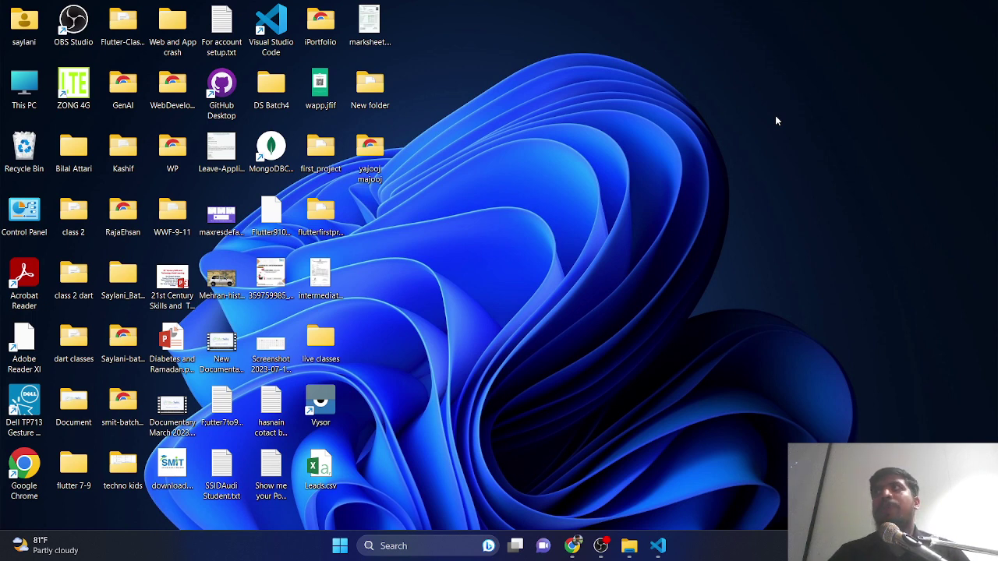
left_click(629, 546)
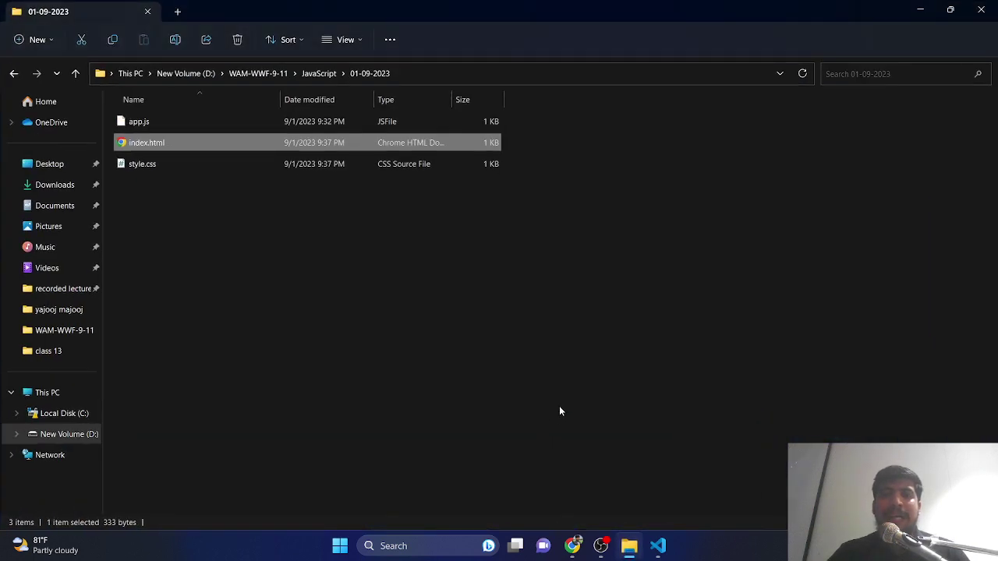
left_click(497, 440)
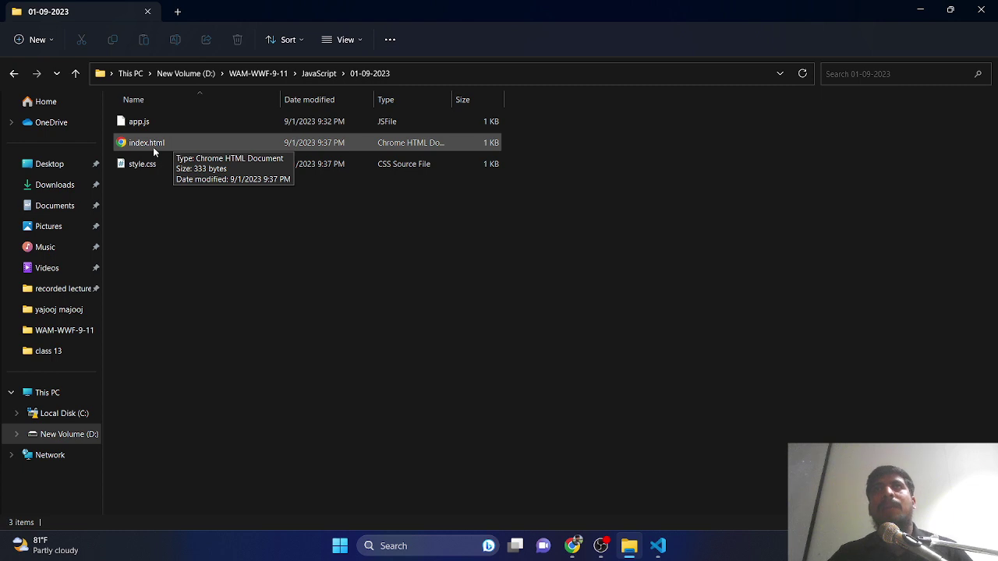
left_click(463, 73)
Step: Open a Command Prompt in the 01-09-2023 folder and run surge with enlarged text
type("cmd.exe")
key("Return")
type("cmd")
key("Return")
type("s")
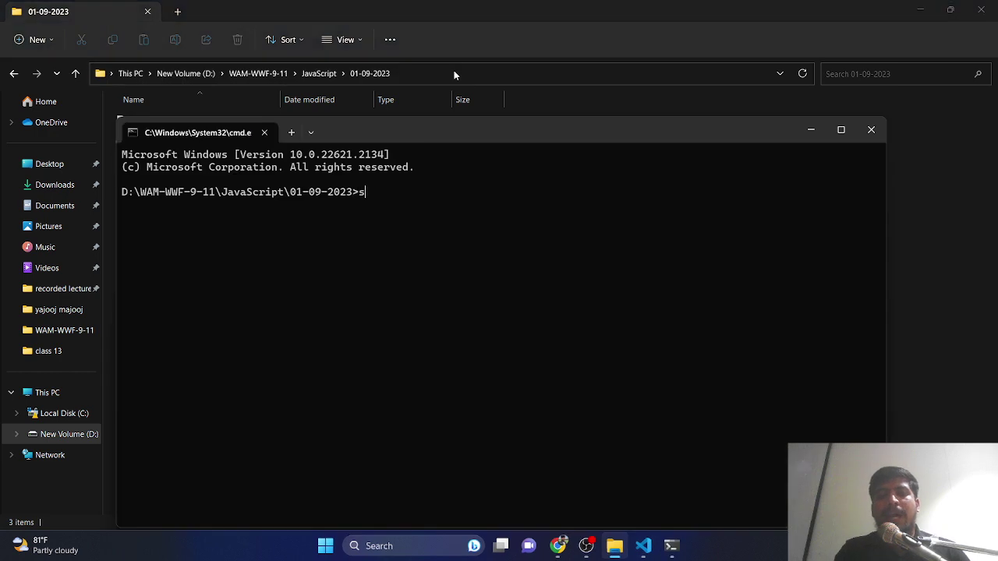
key("ctrl+plus")
key("ctrl+plus")
type("urge")
key("Return")
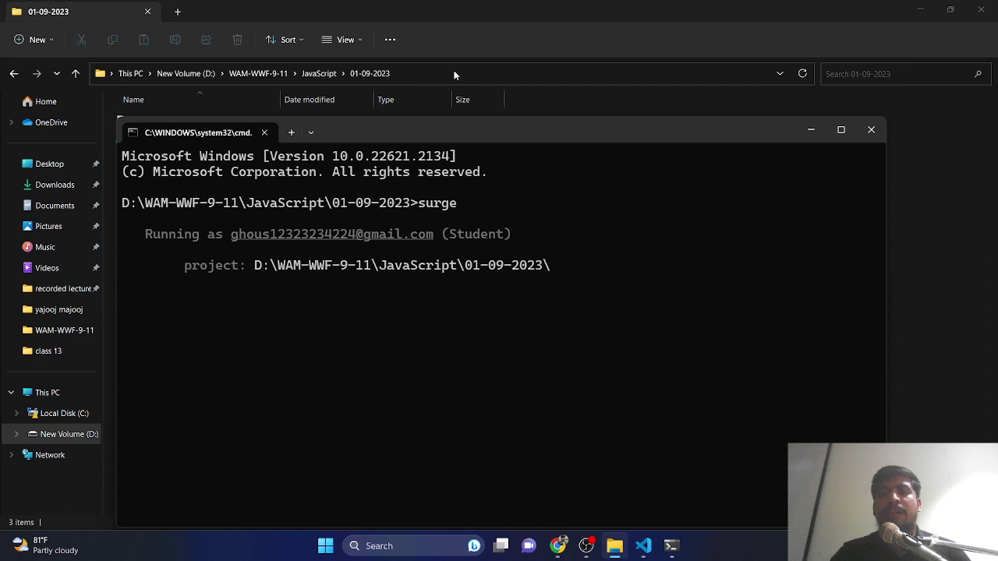
Step: Cancel surge, run surge logout, and reopen a fresh Command Prompt in the folder
key("ctrl+c")
key("Return")
key("Return")
type("surge logout")
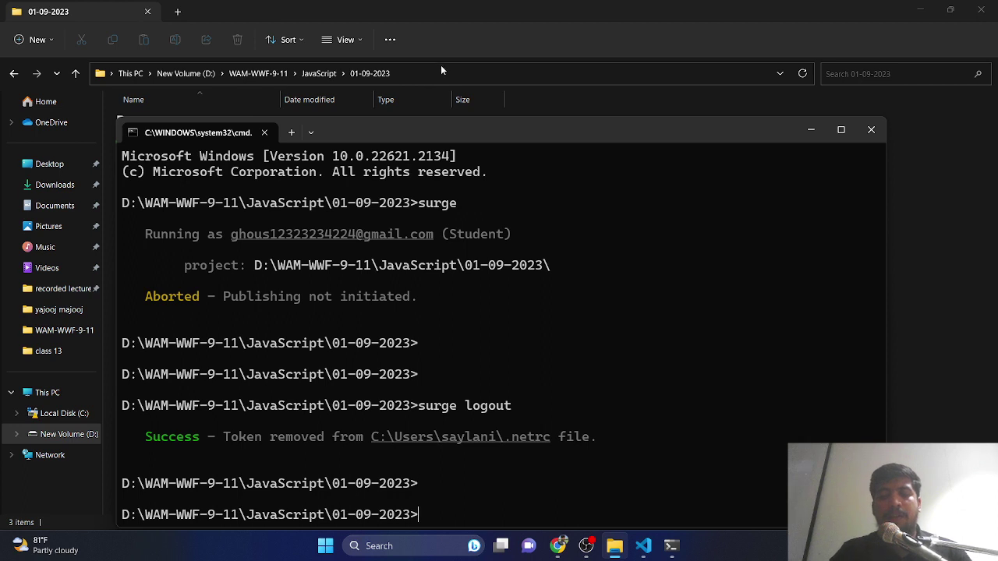
left_click(870, 130)
left_click(461, 70)
key("Return")
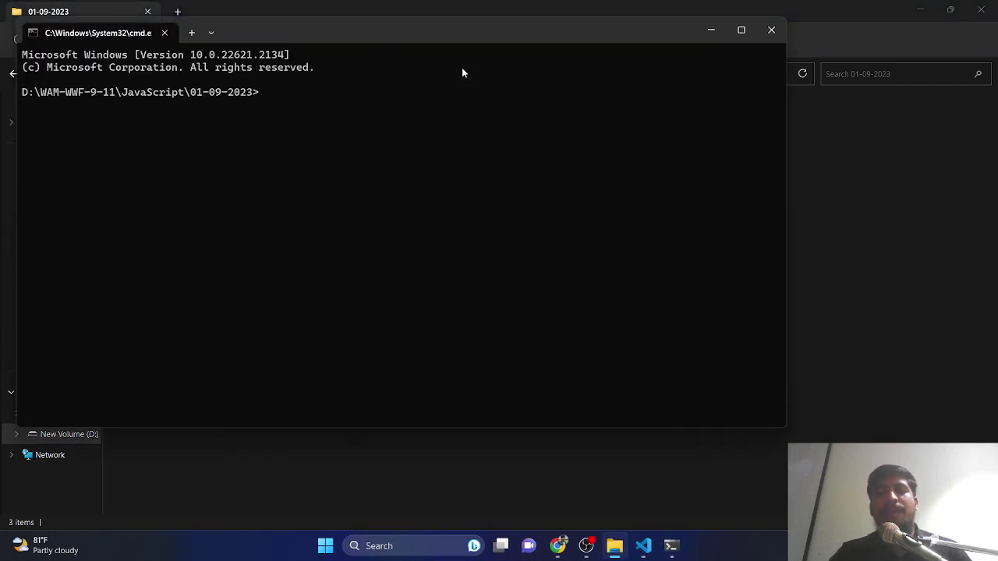
Step: Run surge in a maximized, enlarged prompt and submit the account e-mail at the login prompt
key("ctrl+plus")
key("ctrl+plus")
key("ctrl+plus")
type("surge")
key("Return")
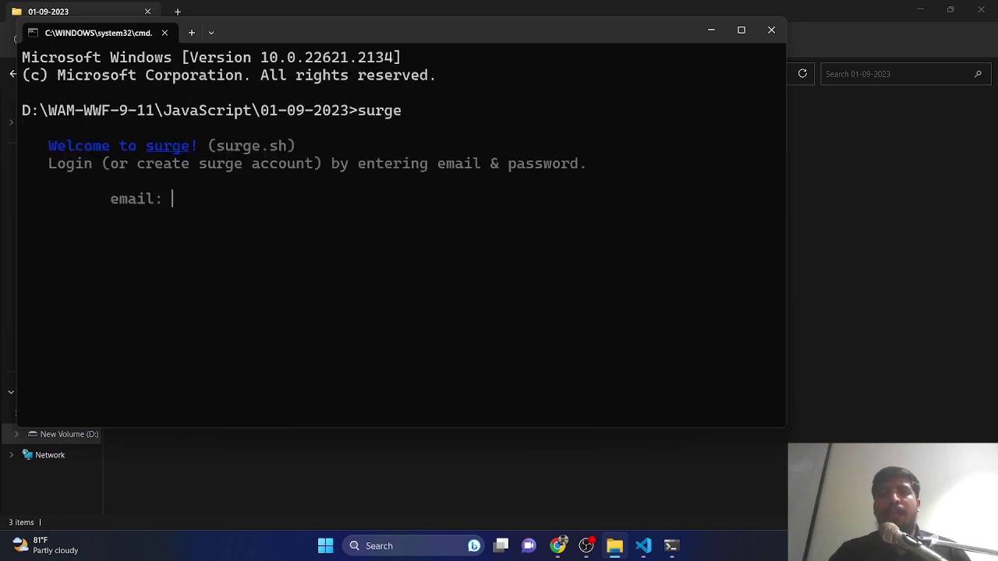
left_click(740, 30)
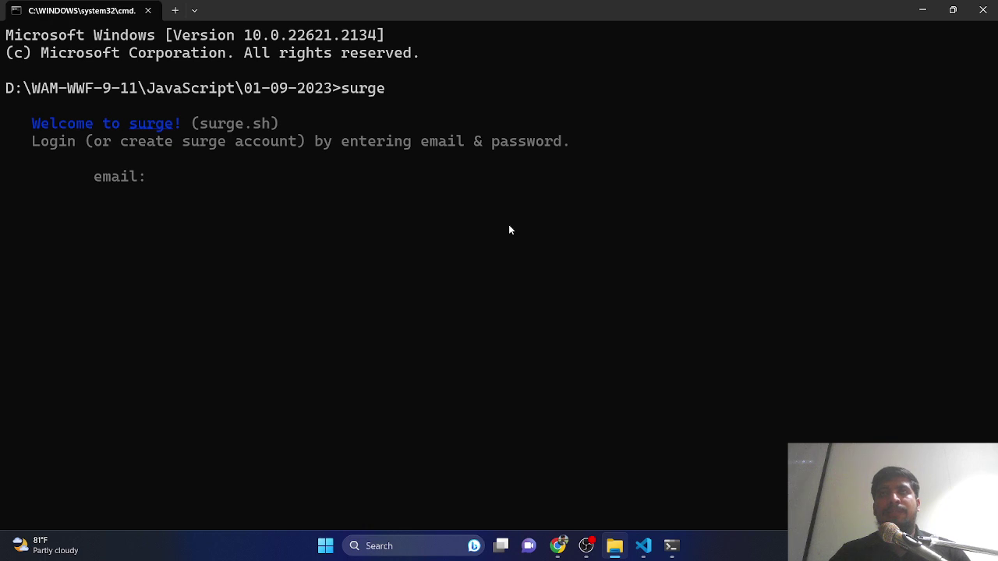
scroll(509, 227, "up", 5)
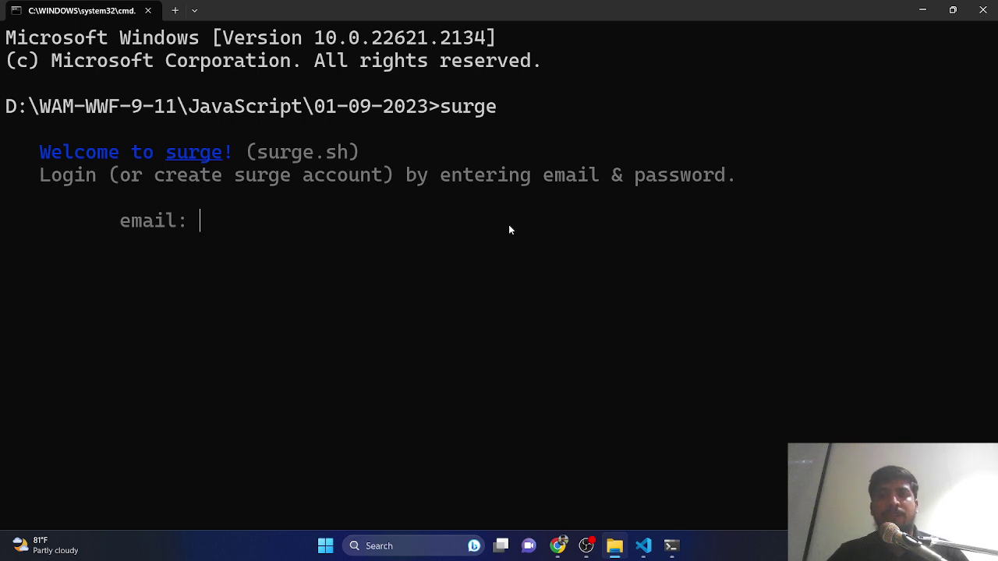
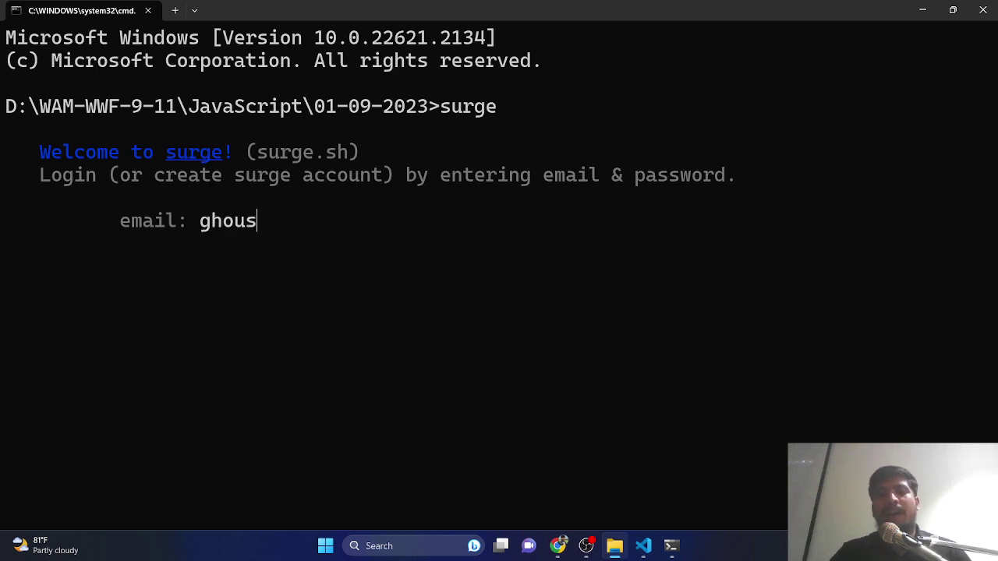
key("Return")
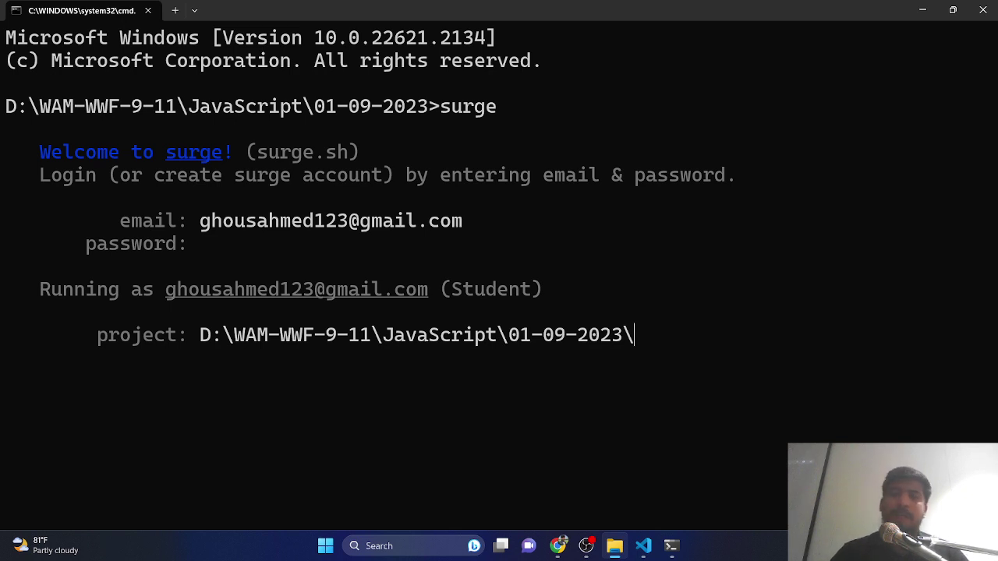
Step: Accept the 01-09-2023 project path and suggested shallow-donkey.surge.sh domain, which is refused
mouse_move(633, 336)
left_mouse_down()
mouse_move(479, 336)
mouse_move(365, 354)
mouse_move(116, 339)
mouse_move(532, 336)
mouse_move(646, 323)
left_mouse_up()
left_click(621, 339)
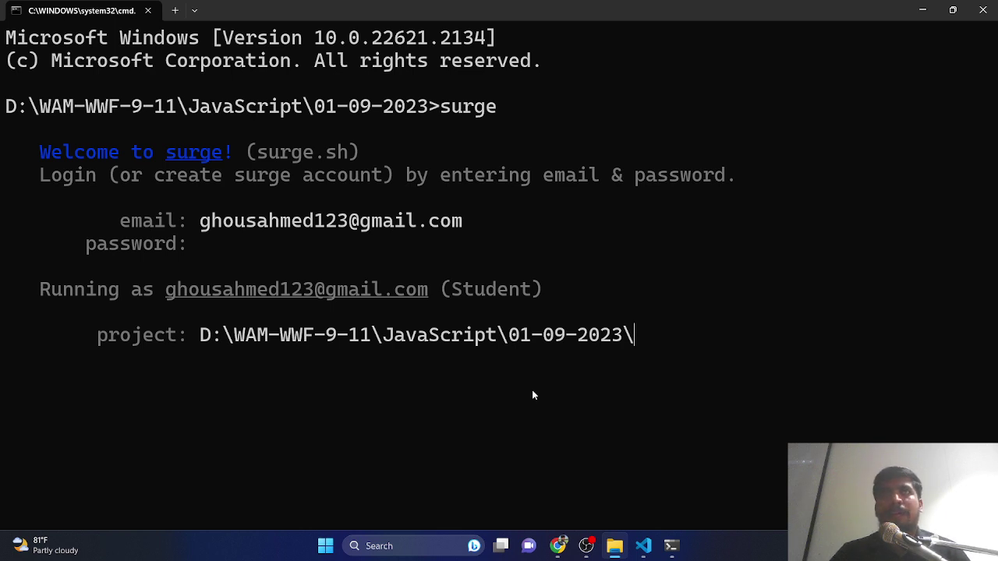
key("Return")
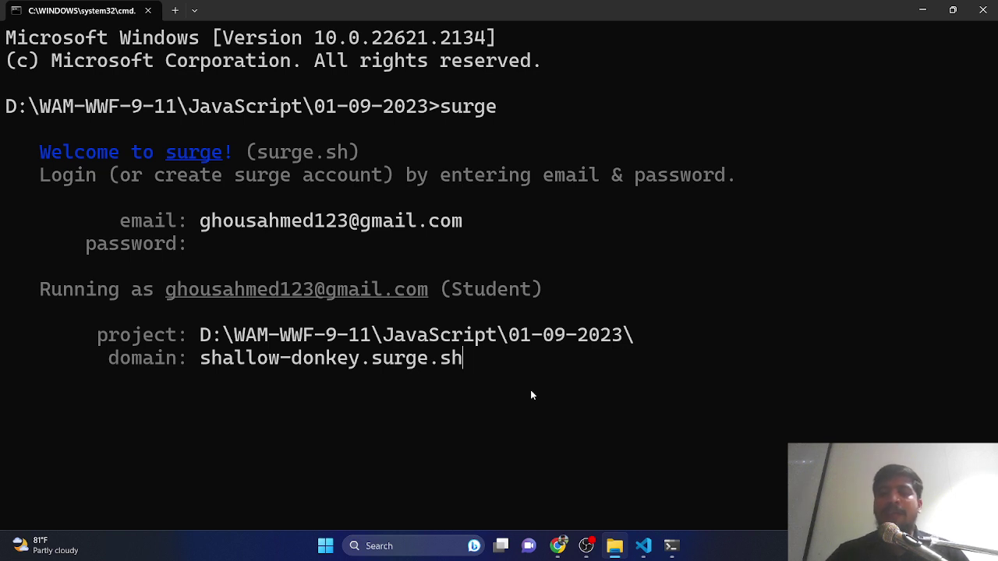
key("Return")
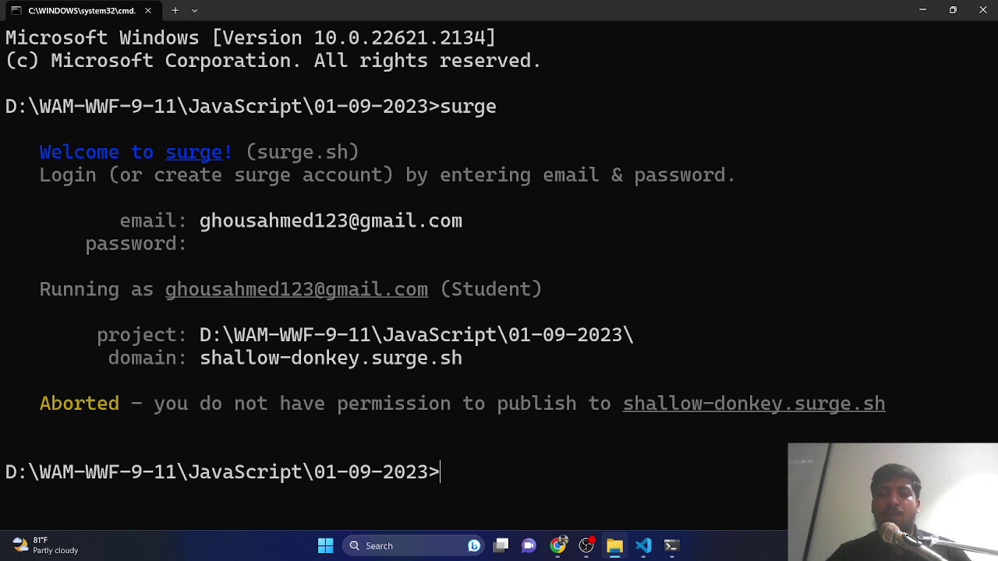
Step: Rerun surge to publish to scientific-playground.surge.sh and copy the published address
type("surge")
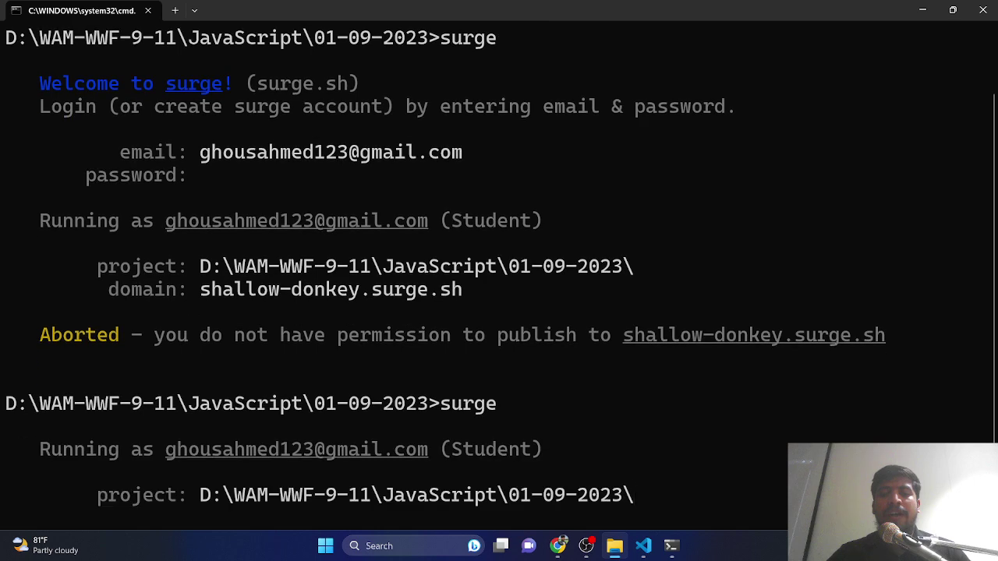
key("Return")
key("Return")
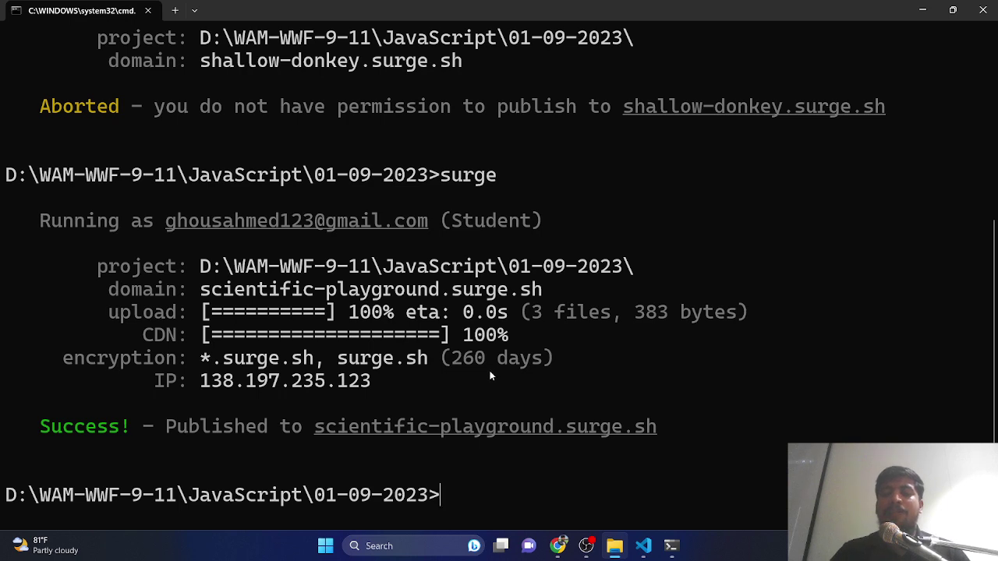
left_click_drag(316, 428, 651, 438)
key("ctrl+c")
Step: Load scientific-playground.surge.sh in a new Chrome tab and zoom in on the Hello World page
key("alt+Tab")
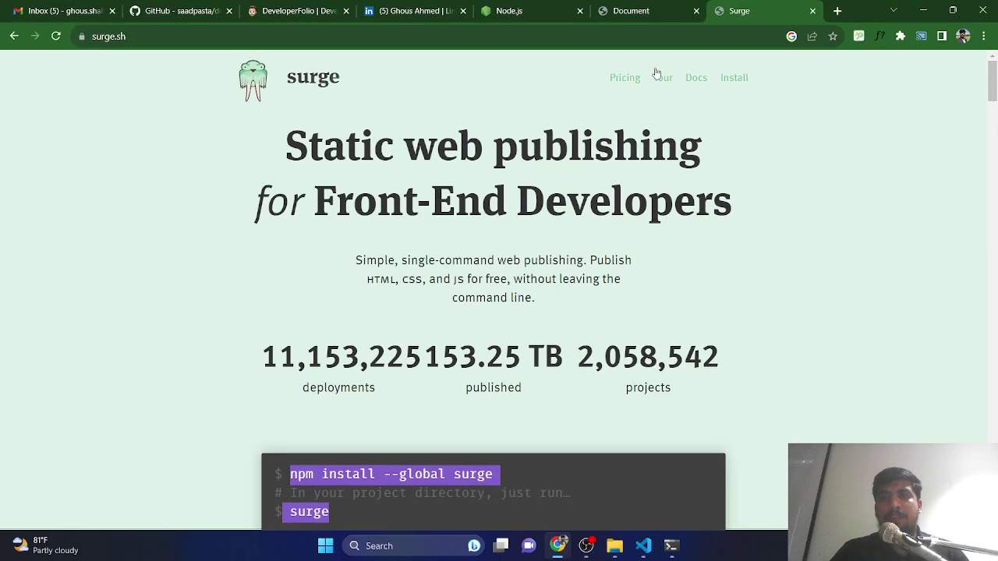
left_click(839, 12)
key("ctrl+v")
key("Return")
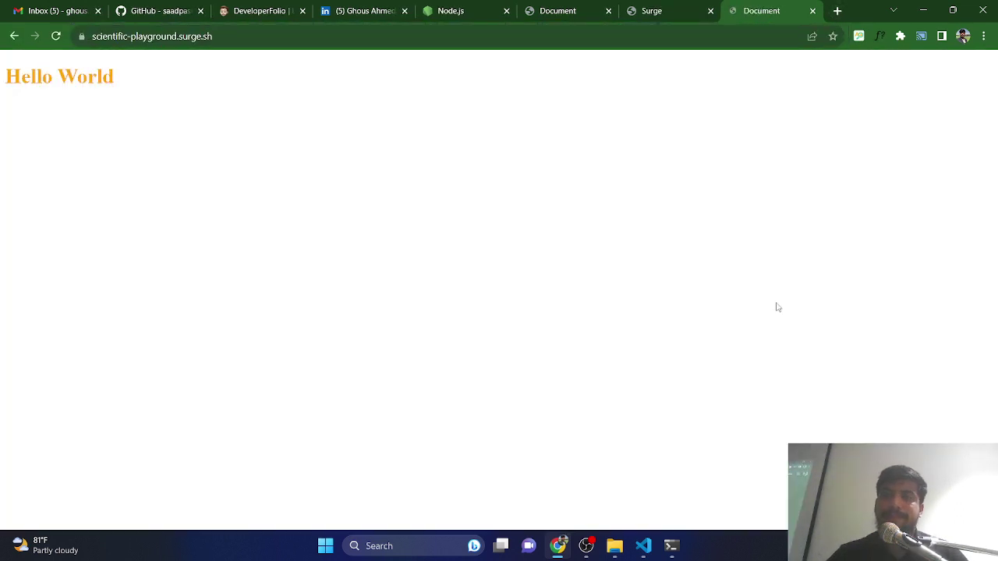
key("ctrl+plus")
key("ctrl+plus")
key("ctrl+plus")
key("ctrl+plus")
key("ctrl+plus")
key("ctrl+plus")
key("ctrl+plus")
key("ctrl+plus")
key("ctrl+plus")
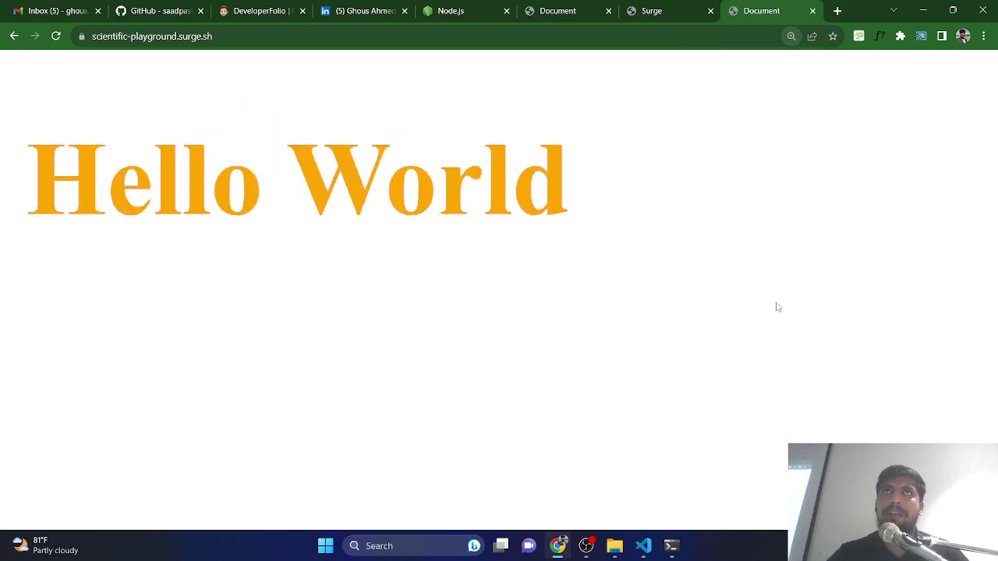
key("alt+Tab")
key("alt+Tab")
key("alt+Tab")
key("alt+Tab")
key("alt+Tab")
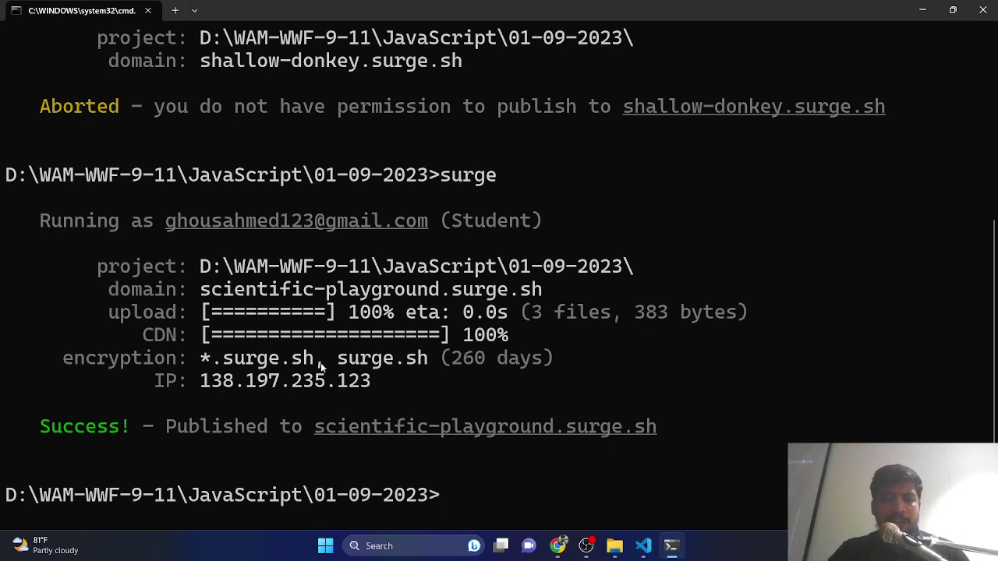
Step: Open the server IP 138.197.235.123 in a new tab, then close that sfo-15 page
left_click_drag(201, 381, 366, 379)
key("ctrl+c")
key("alt+Tab")
key("alt+Tab")
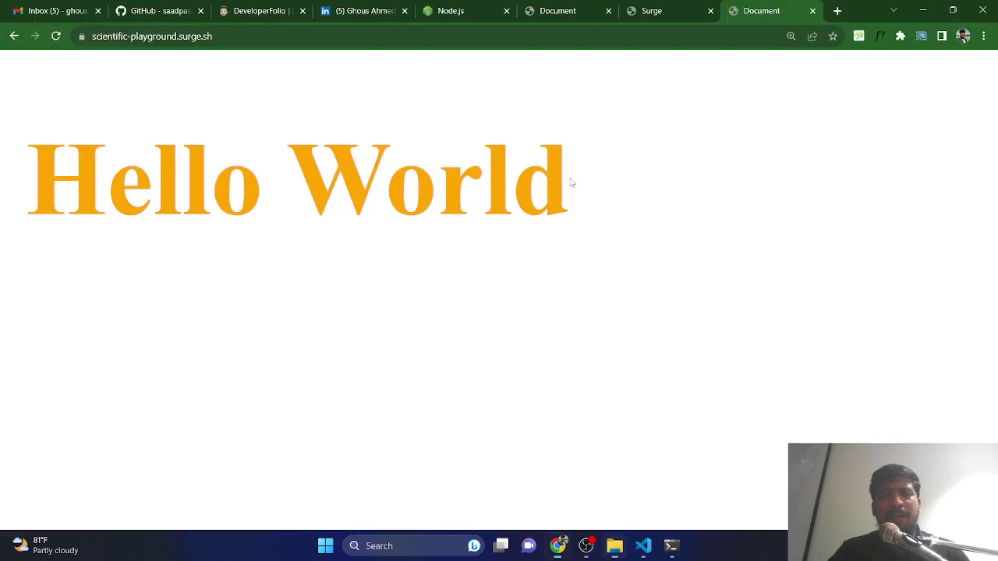
left_click(837, 10)
key("ctrl+v")
key("Return")
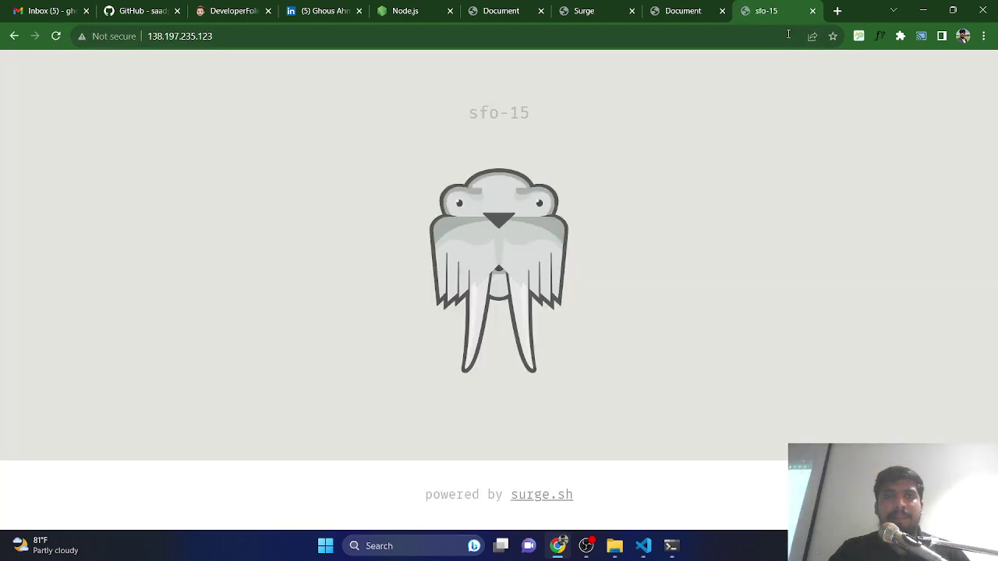
left_click(812, 10)
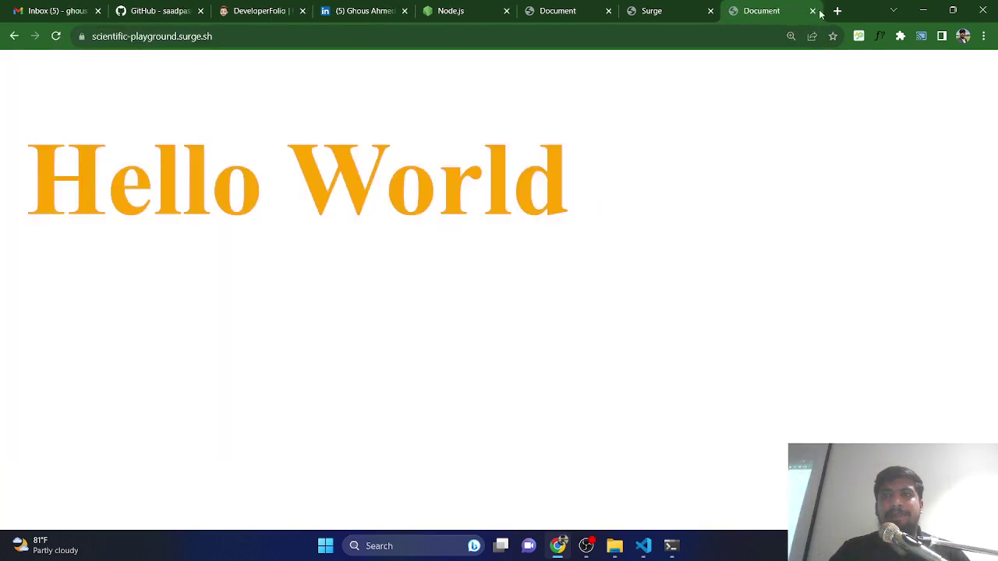
left_click(819, 11)
Step: Search Google for 'surge domain expiry'
type("surge d")
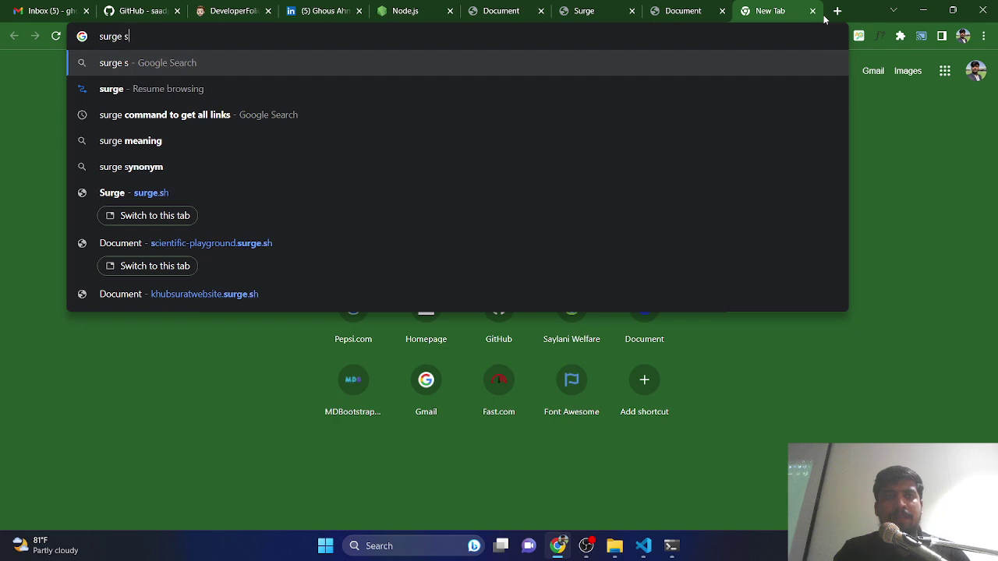
type("eplo")
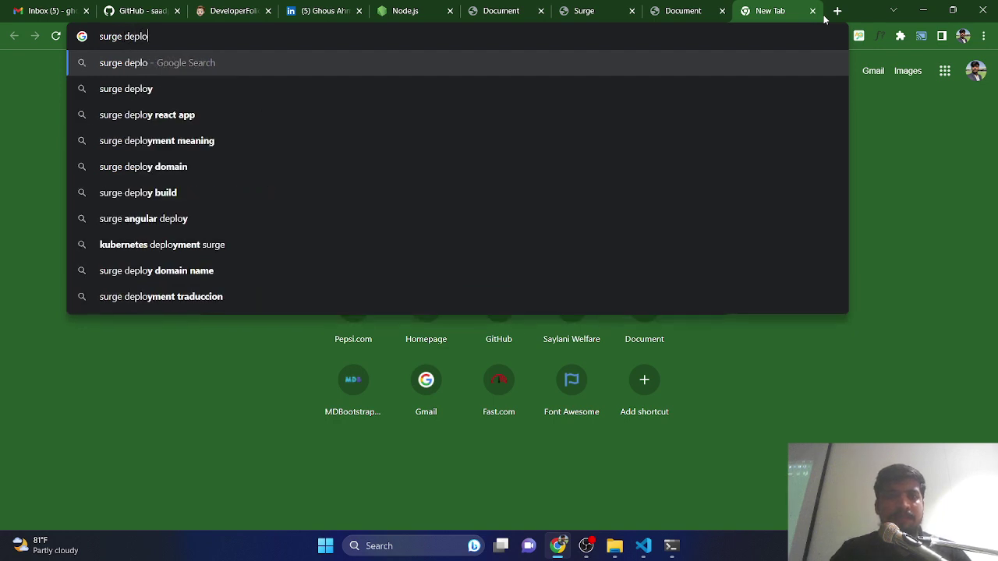
key("BackSpace")
key("BackSpace")
key("BackSpace")
key("BackSpace")
key("BackSpace")
type("domain ex")
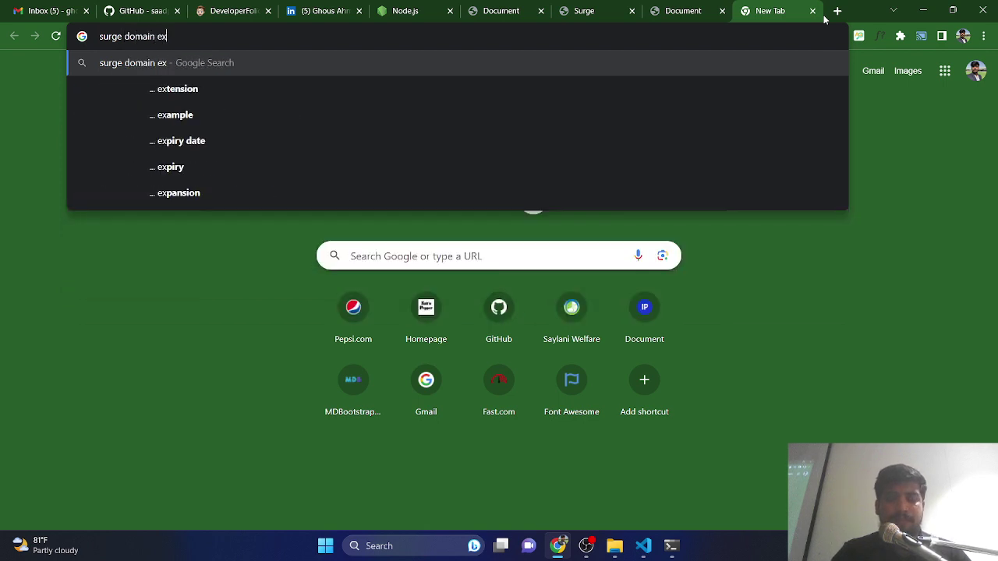
left_click(229, 173)
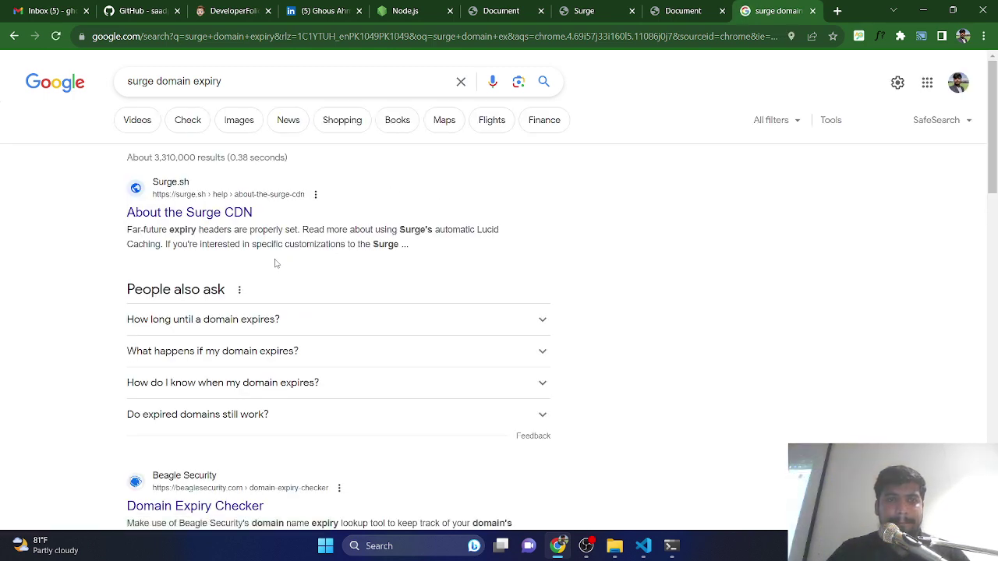
Step: Read the domain-expiry FAQ answer and the About the Surge CDN page, then close it
left_click(193, 329)
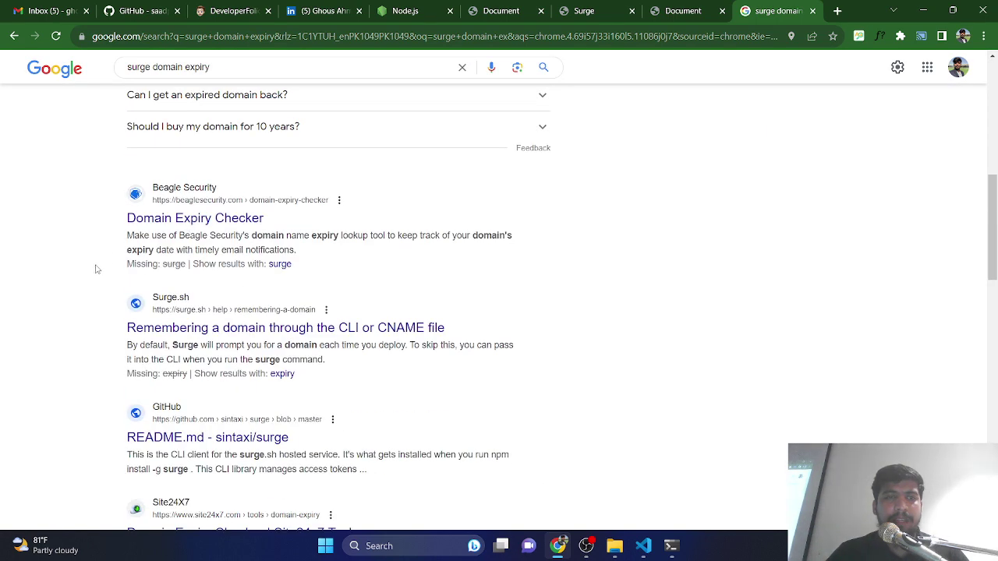
scroll(94, 267, "up", 2)
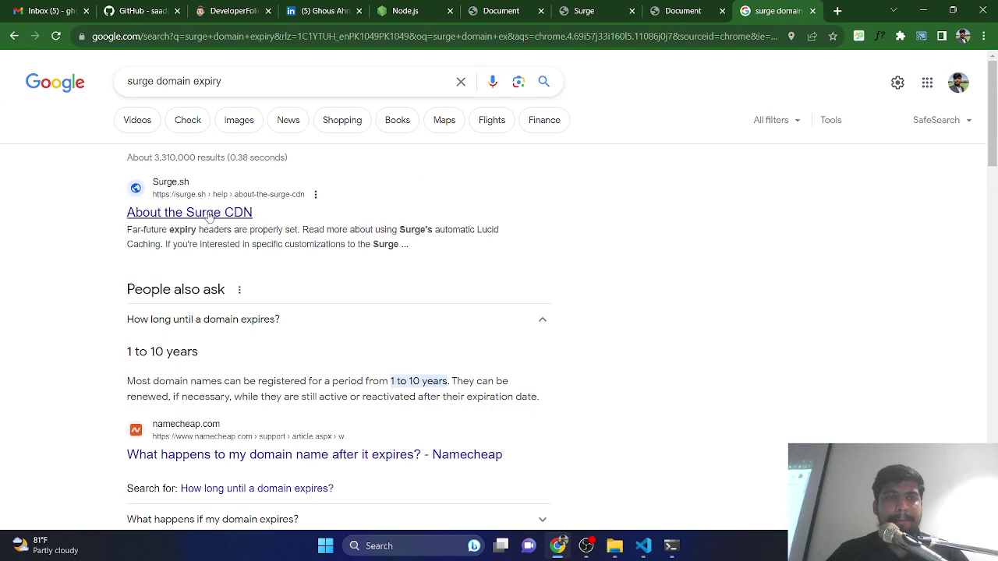
left_click(209, 215)
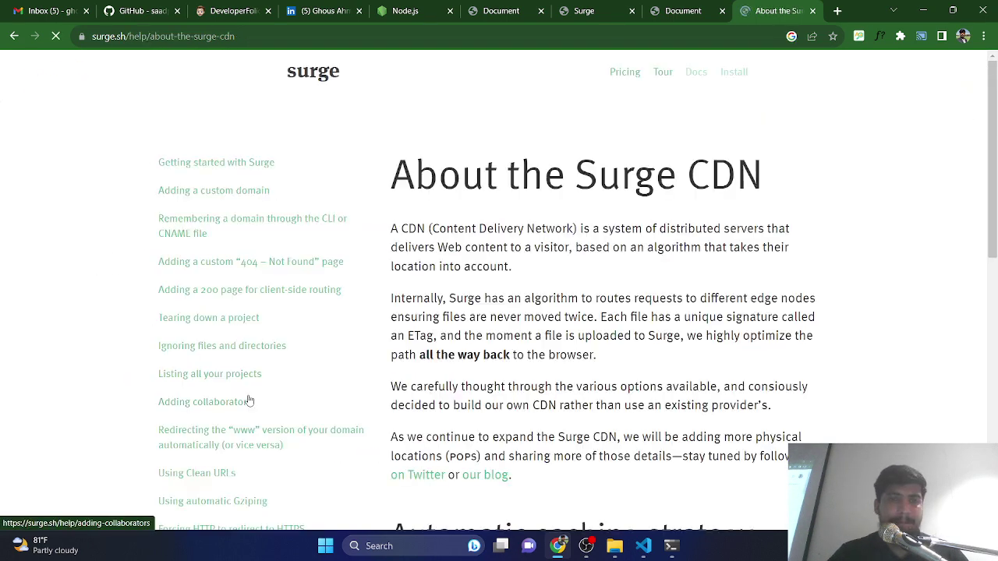
scroll(741, 328, "down", 3)
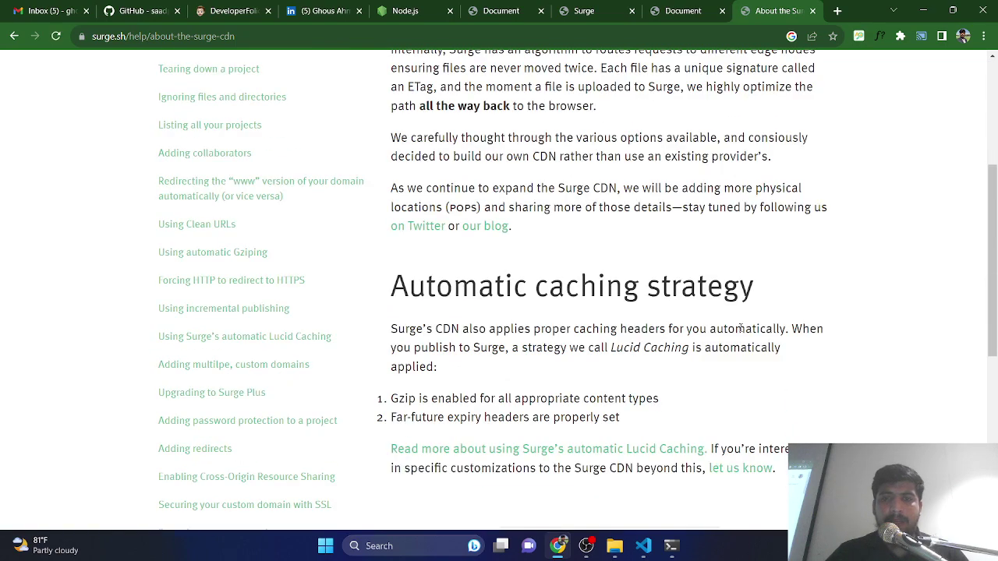
scroll(691, 382, "down", 5)
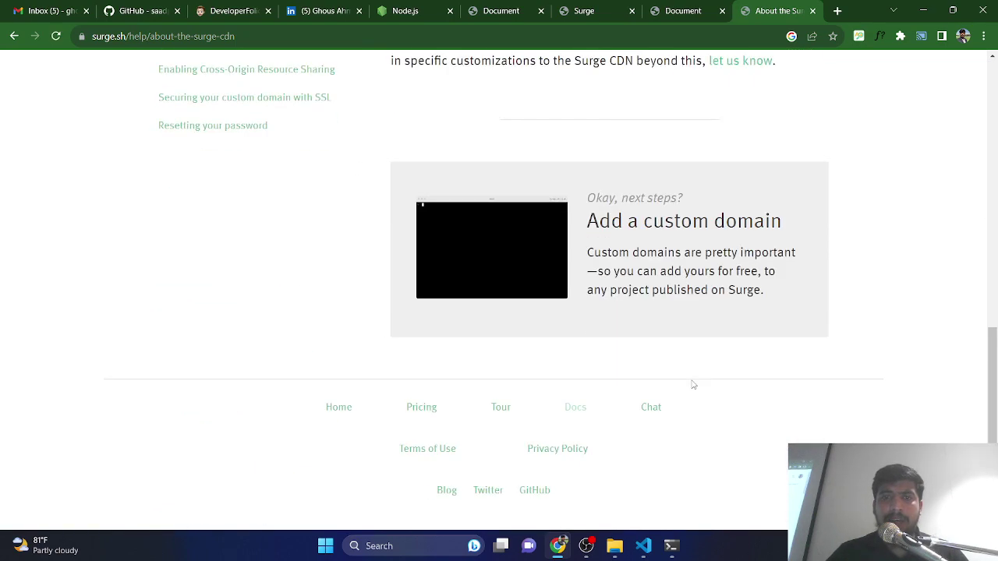
scroll(693, 384, "up", 2)
scroll(691, 384, "up", 2)
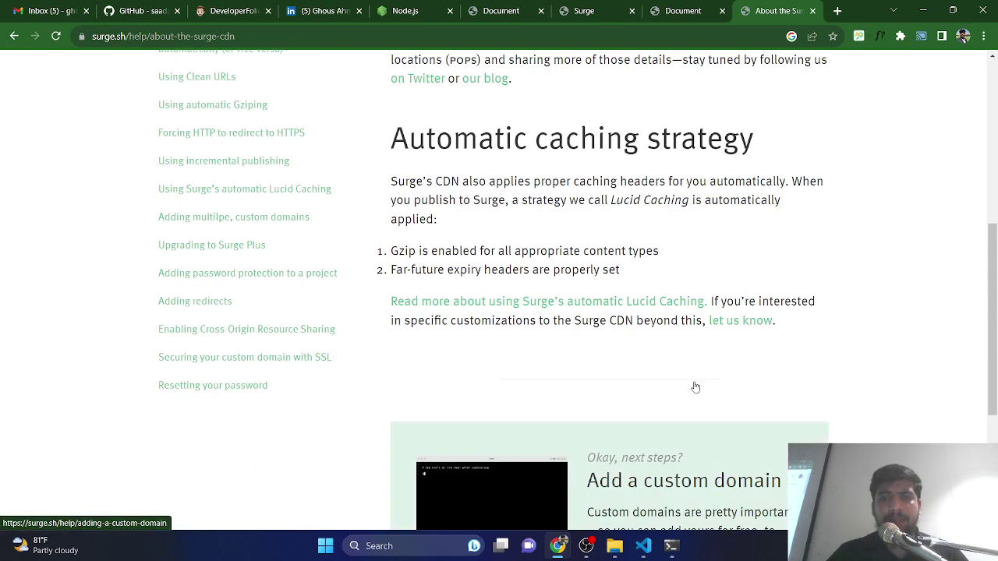
scroll(696, 387, "up", 5)
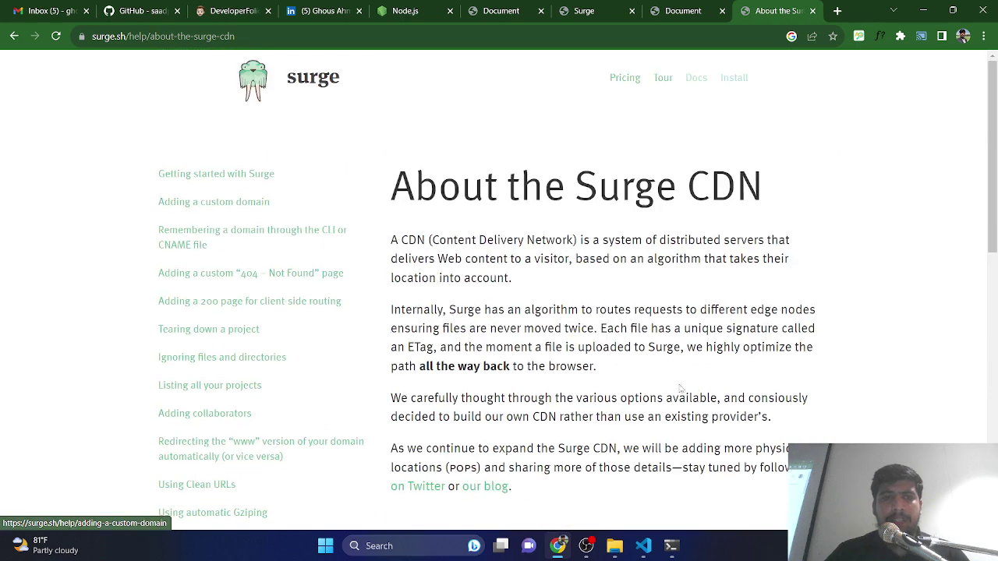
left_click(812, 11)
Step: Return to Command Prompt and run surge again for the 01-09-2023 project
key("alt+Tab")
key("alt+Tab")
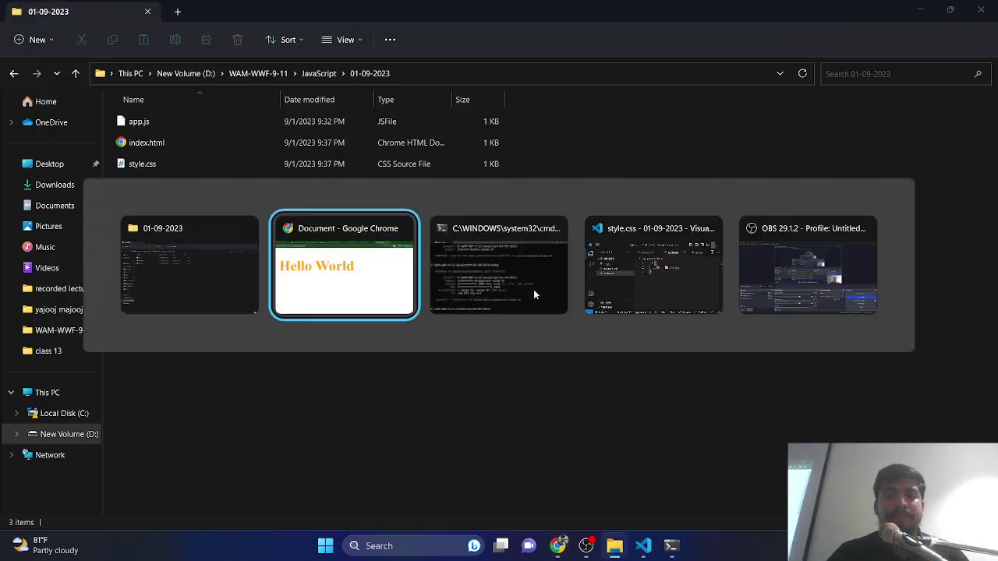
left_click(534, 291)
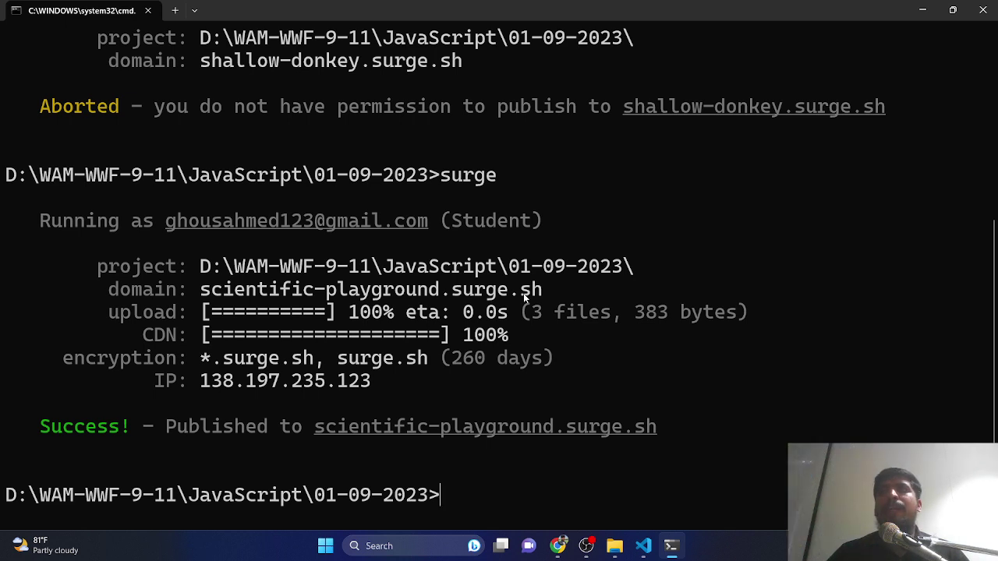
type("surge")
key("Return")
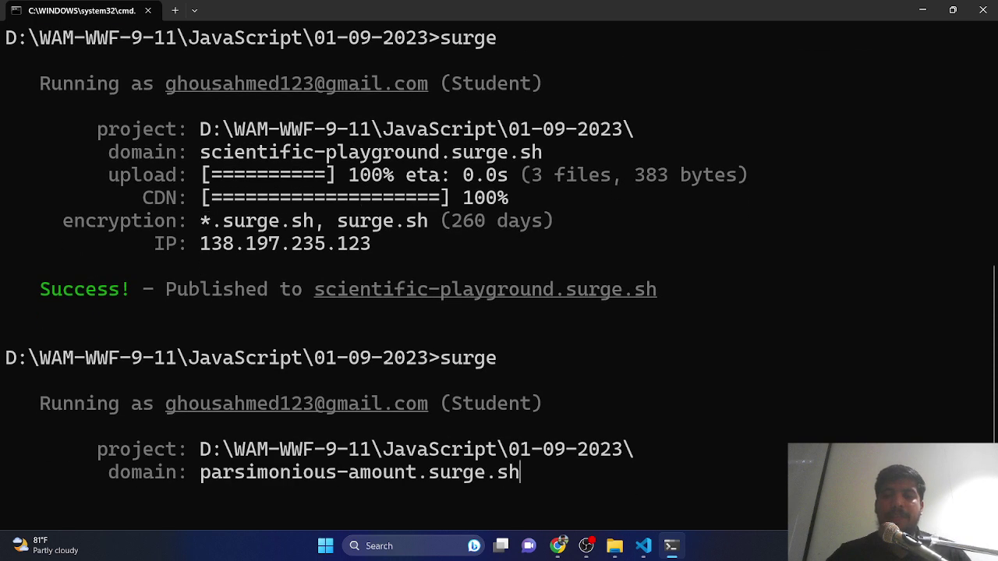
Step: Replace the suggested domain with smit-batch-10, publish, and copy the smit-batch-10.surge.sh URL
key("Left")
key("Left")
key("Left")
key("Left")
key("Left")
key("Left")
key("Left")
key("Left")
key("Left")
key("BackSpace")
key("BackSpace")
key("BackSpace")
key("BackSpace")
key("BackSpace")
key("BackSpace")
key("BackSpace")
key("BackSpace")
key("BackSpace")
key("BackSpace")
key("BackSpace")
key("BackSpace")
key("BackSpace")
key("BackSpace")
key("BackSpace")
key("BackSpace")
key("BackSpace")
key("BackSpace")
key("BackSpace")
type("smit-batch-10")
key("Return")
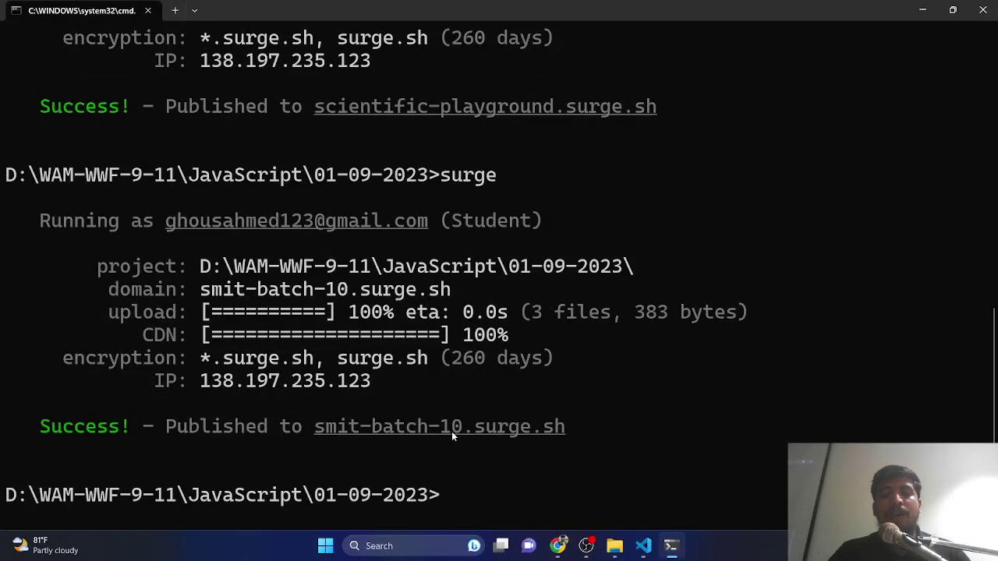
left_click_drag(305, 427, 579, 429)
key("ctrl+c")
Step: Load smit-batch-10.surge.sh in a new Chrome tab and zoom in to check the heading
key("alt+Tab")
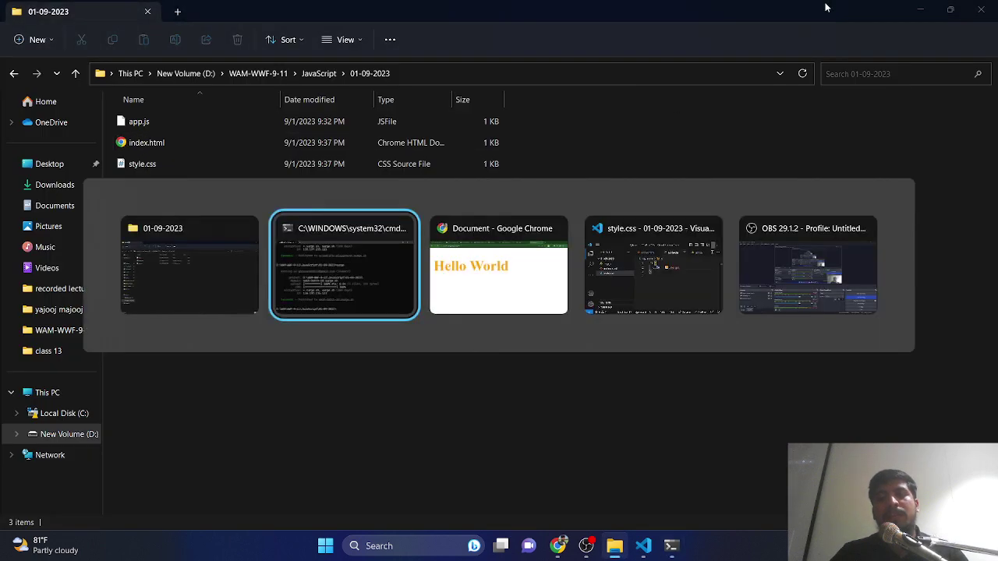
left_click(837, 11)
key("ctrl+v")
key("Return")
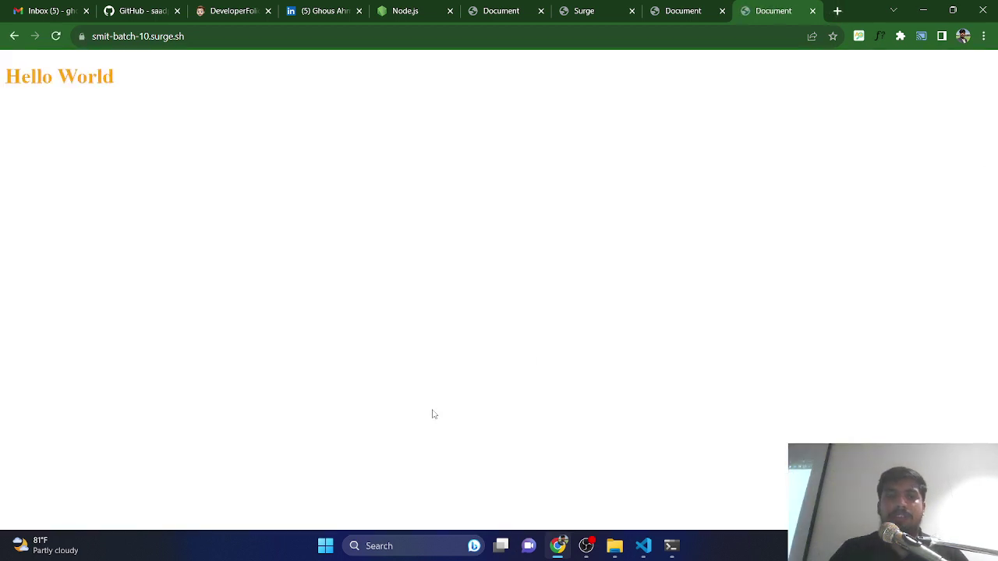
key("ctrl+plus")
key("ctrl+plus")
key("ctrl+plus")
key("ctrl+plus")
key("ctrl+plus")
key("ctrl+plus")
key("ctrl+plus")
key("ctrl+plus")
key("ctrl+plus")
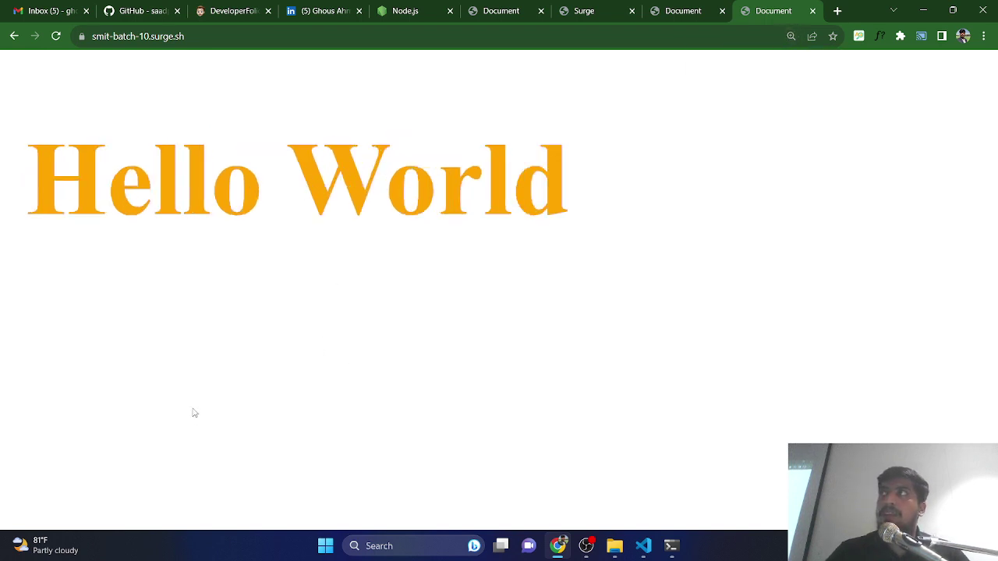
Step: Switch back to Visual Studio Code showing style.css
key("alt+Tab")
key("alt+Tab")
key("Tab")
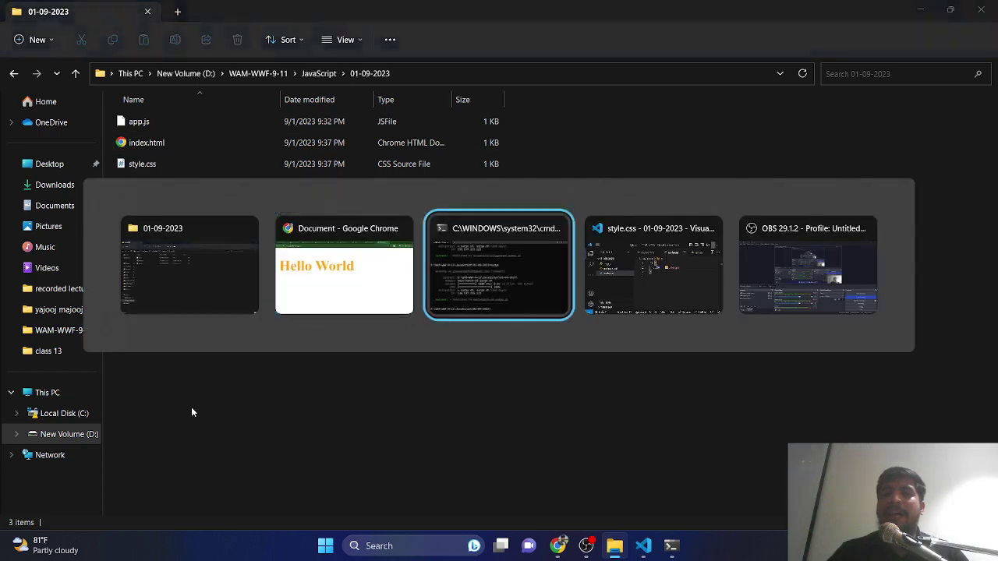
left_click(644, 545)
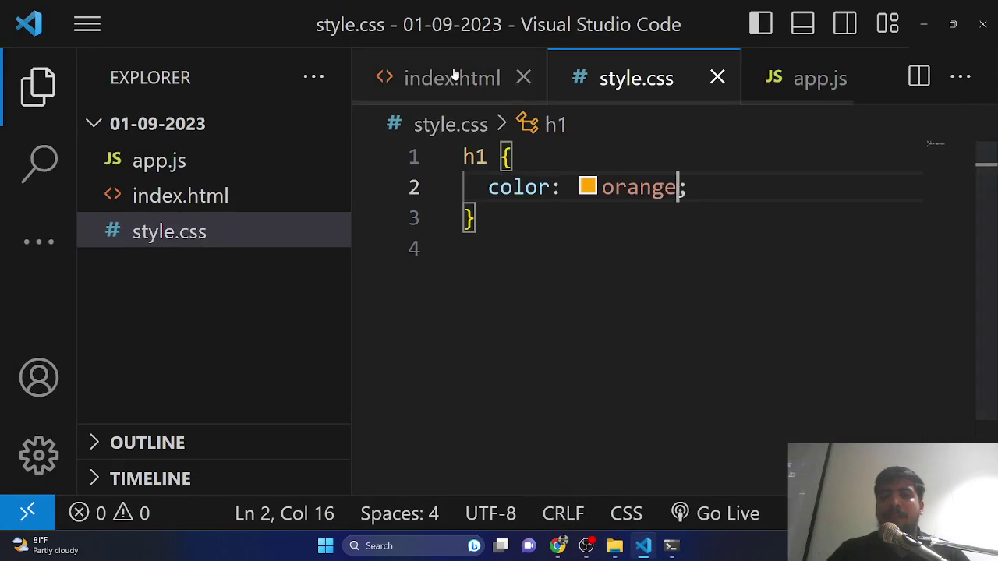
Step: Add an h2 heading with the author's name below the Hello World h1 in index.html
left_click(494, 78)
left_click(750, 265)
key("Return")
key("Return")
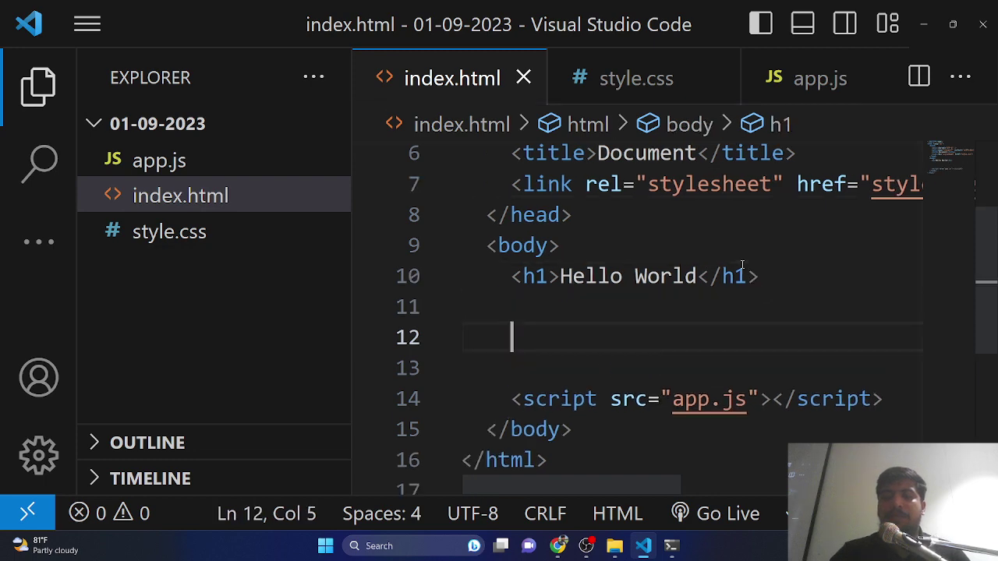
type("<h2")
key("Return")
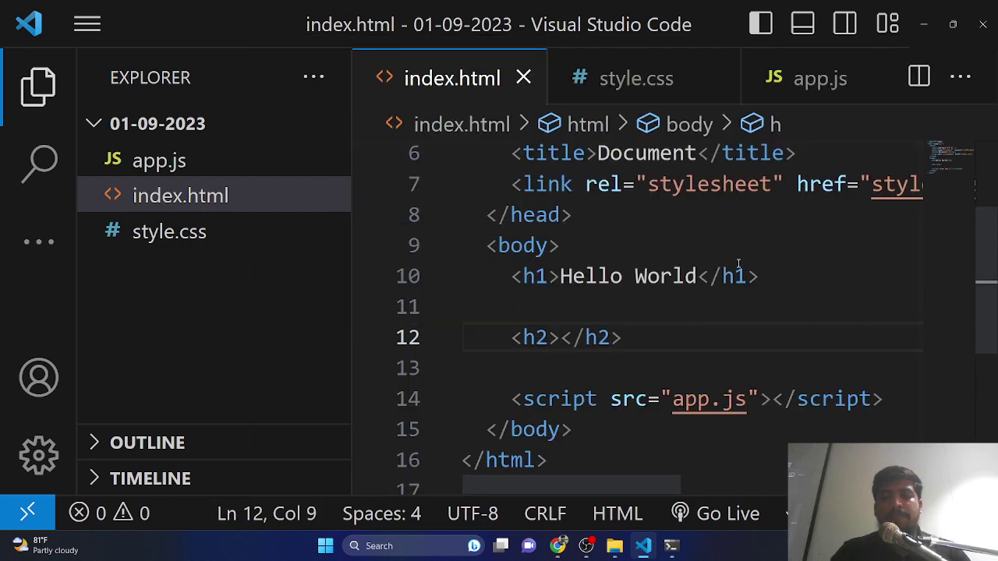
type("GHous A")
key("BackSpace")
key("BackSpace")
key("BackSpace")
key("BackSpace")
key("BackSpace")
key("BackSpace")
type("hous Ahmed")
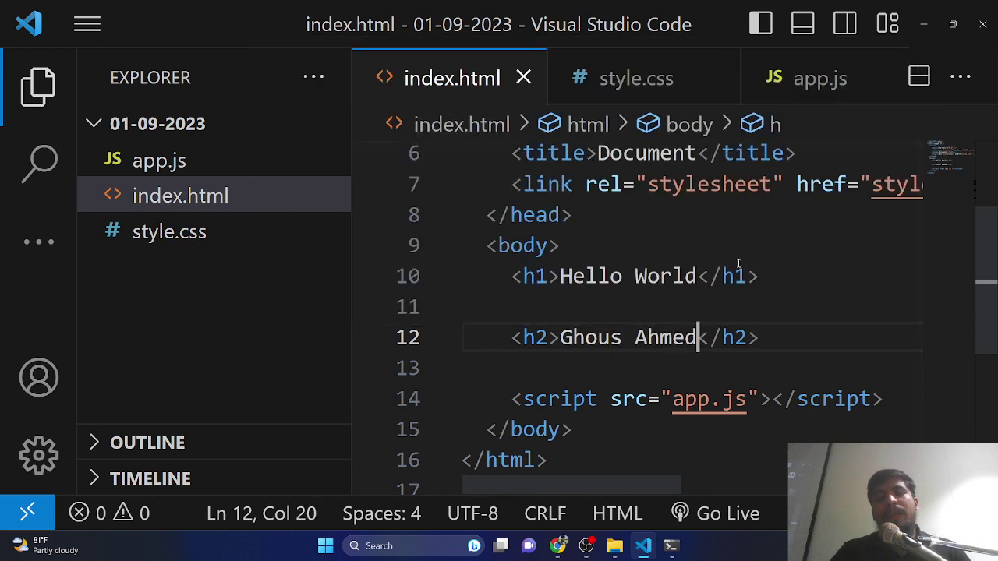
Step: Rerun the previous surge command in Command Prompt
key("alt+Tab")
key("Up")
key("Return")
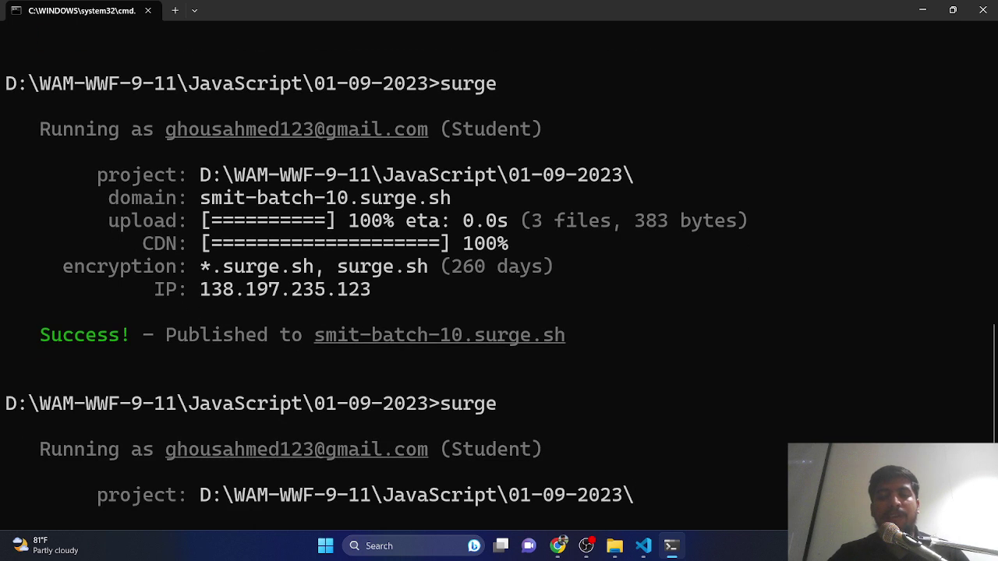
Step: Replace the suggested domain with smit-batch-10 and republish the updated 3-file project
key("Left")
key("Left")
key("Left")
key("Left")
key("Left")
key("Left")
key("Left")
key("Left")
key("Left")
key("Left")
key("Left")
key("Right")
key("Right")
key("BackSpace")
key("BackSpace")
key("BackSpace")
key("BackSpace")
key("BackSpace")
key("BackSpace")
key("BackSpace")
key("BackSpace")
key("BackSpace")
key("BackSpace")
key("BackSpace")
key("BackSpace")
key("BackSpace")
key("BackSpace")
key("BackSpace")
key("BackSpace")
key("BackSpace")
key("BackSpace")
key("BackSpace")
type("smit-batch-10")
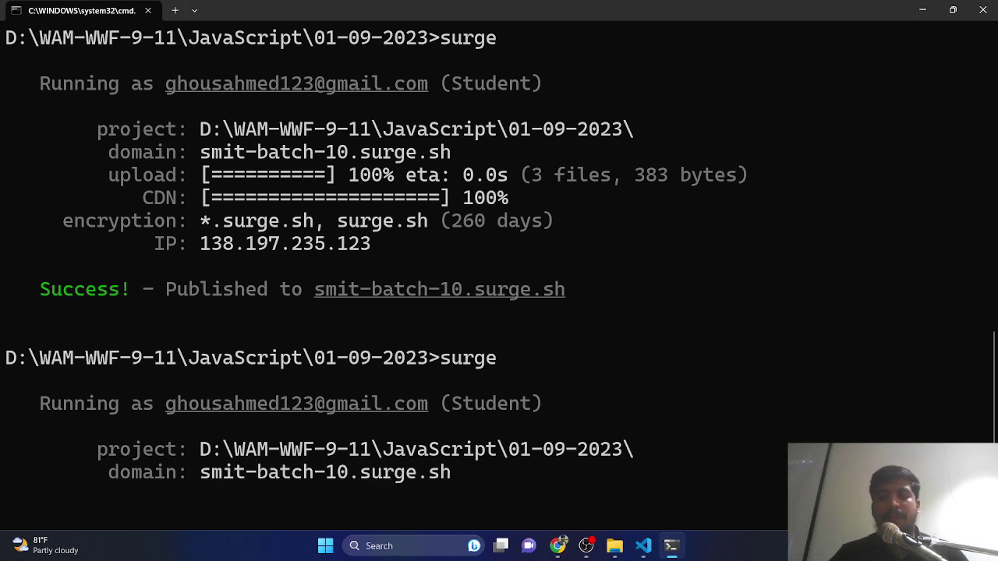
key("Return")
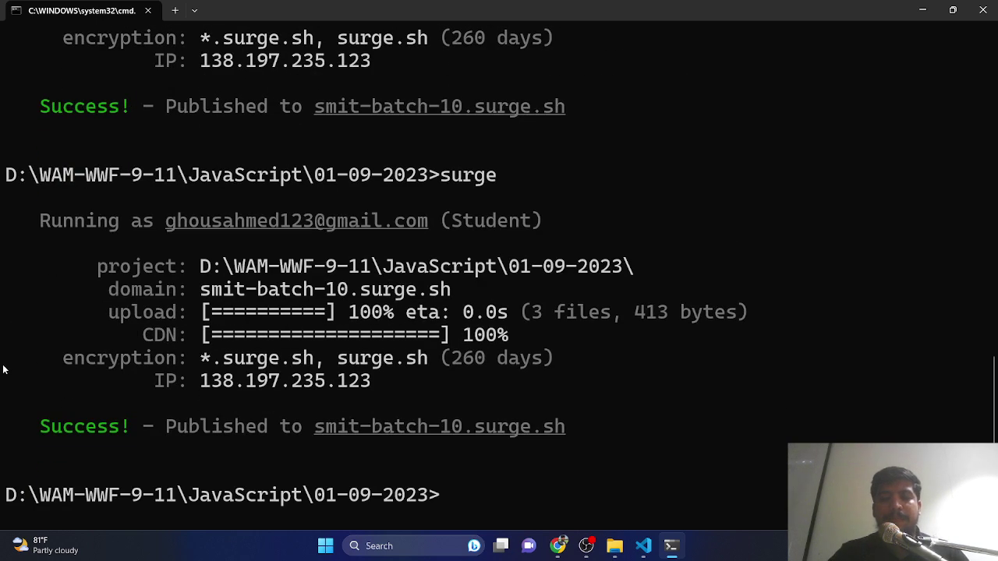
Step: Reload smit-batch-10.surge.sh in Chrome to confirm the name subheading, then return to the terminal
key("alt+Tab")
key("alt+Tab")
key("alt+Tab")
key("alt+Tab")
key("Tab")
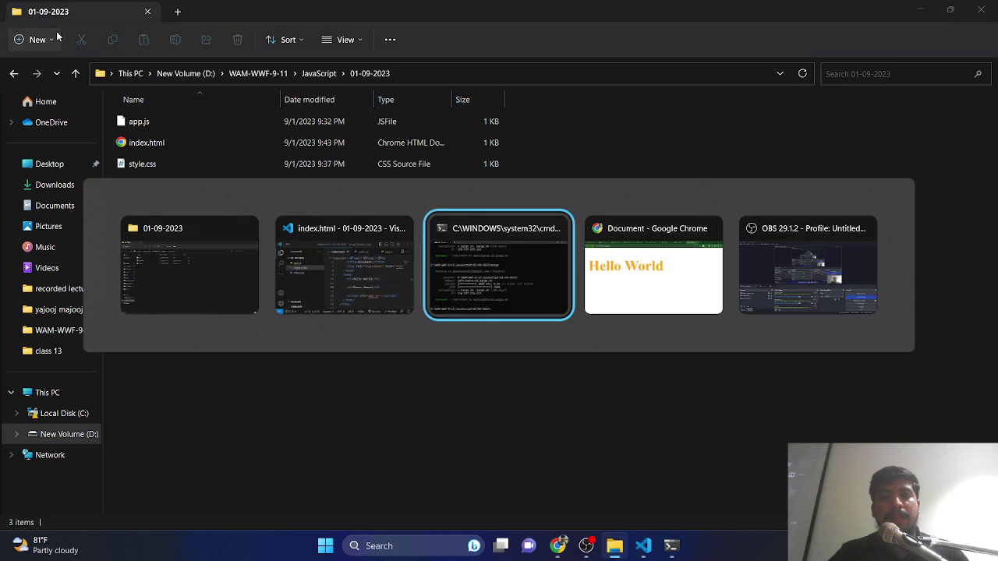
key("Tab")
left_click(59, 35)
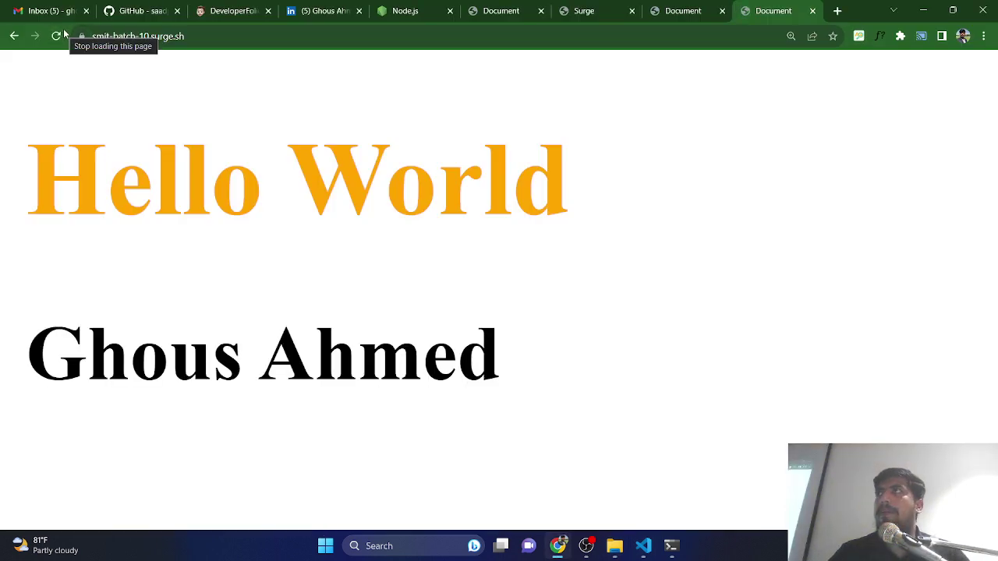
key("alt+Tab")
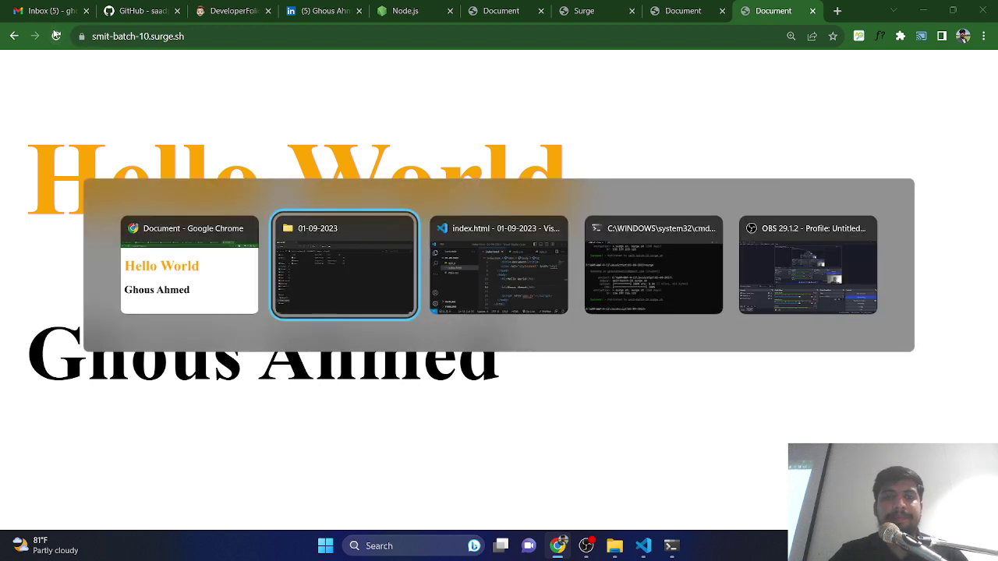
key("alt+Tab")
key("alt+Tab")
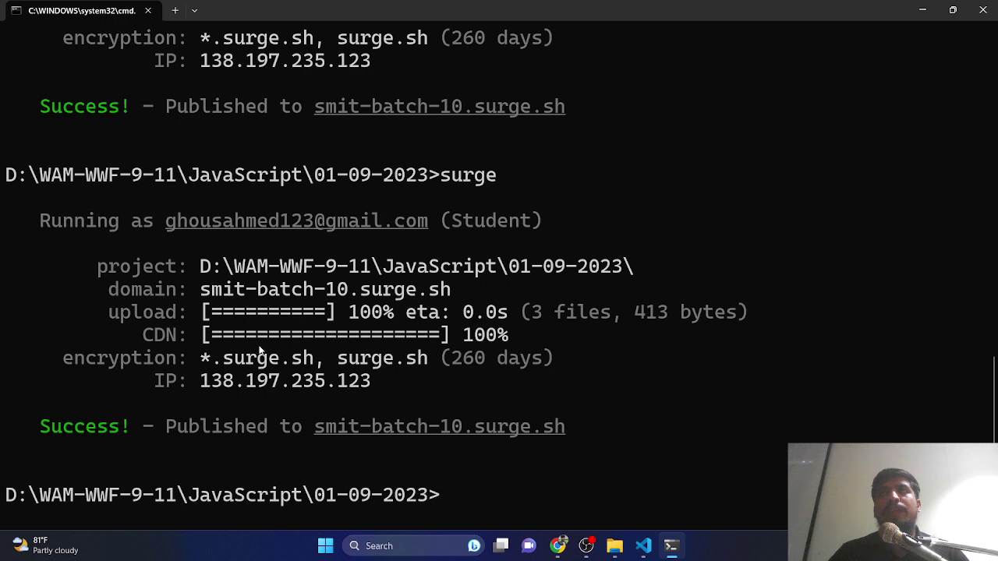
Step: Run 'surge list' to show smit-batch-10.surge.sh and scientific-playground.surge.sh, then copy the smit-batch-10 domain
type("surge list")
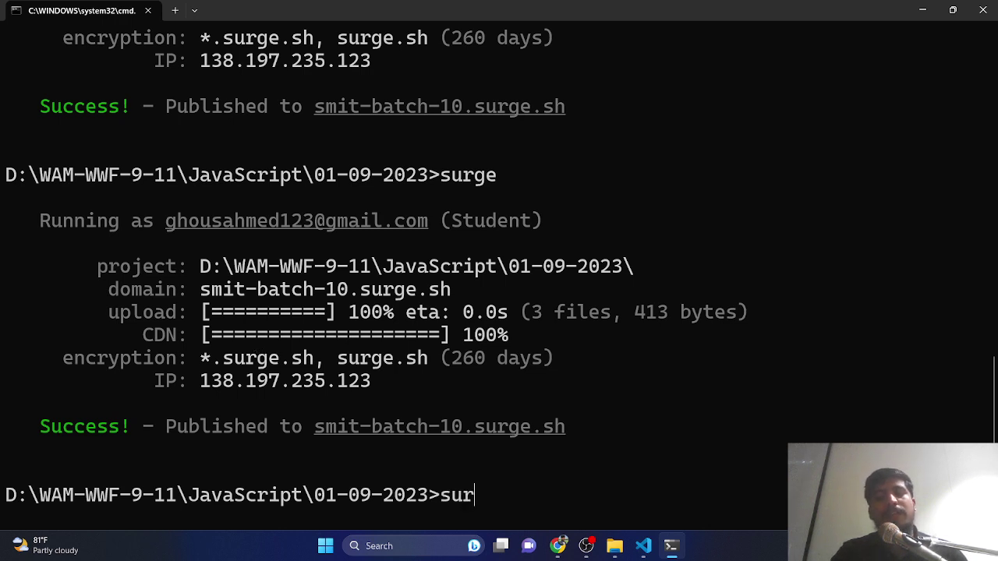
key("Return")
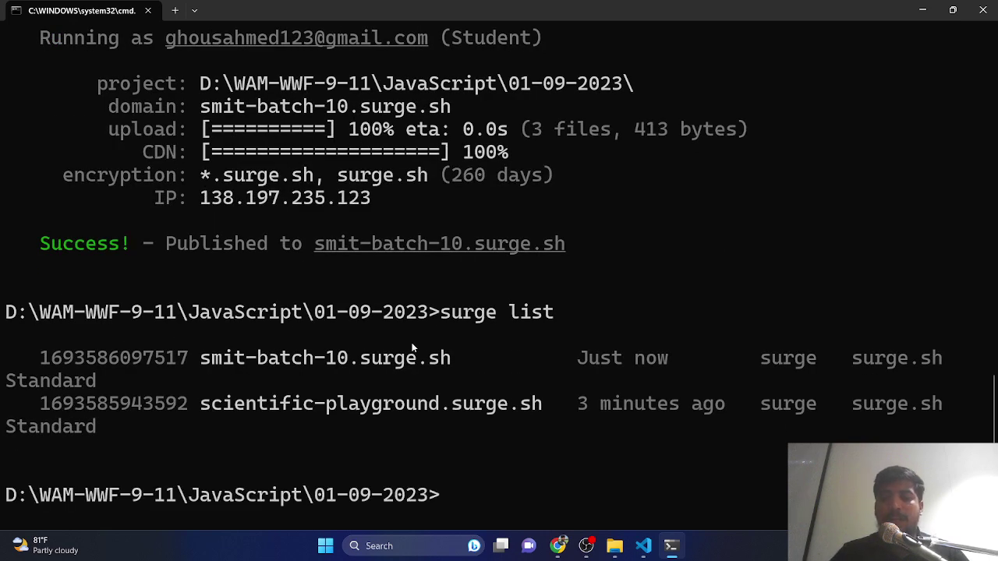
key("ctrl+minus")
key("ctrl+minus")
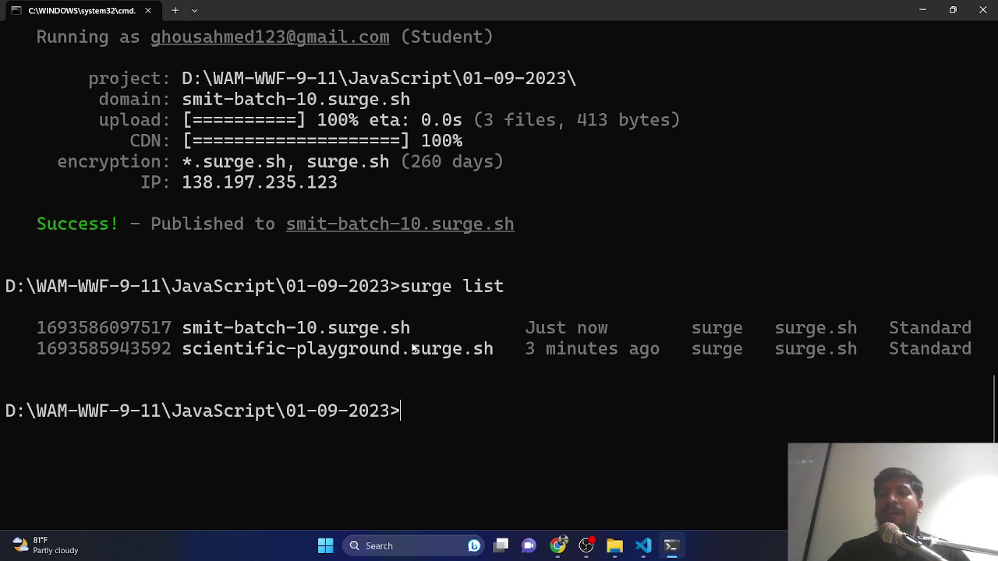
left_click_drag(187, 330, 489, 332)
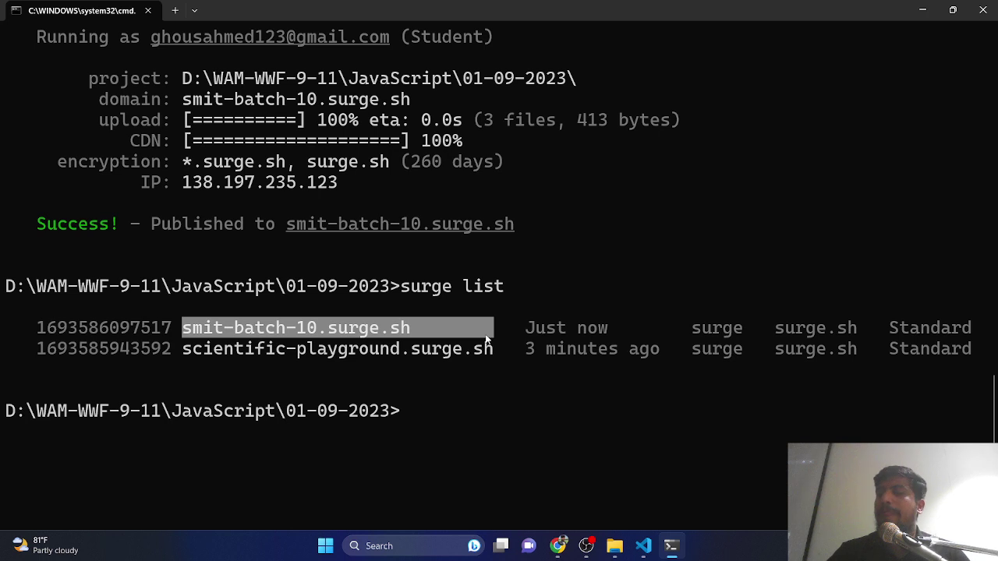
key("ctrl+c")
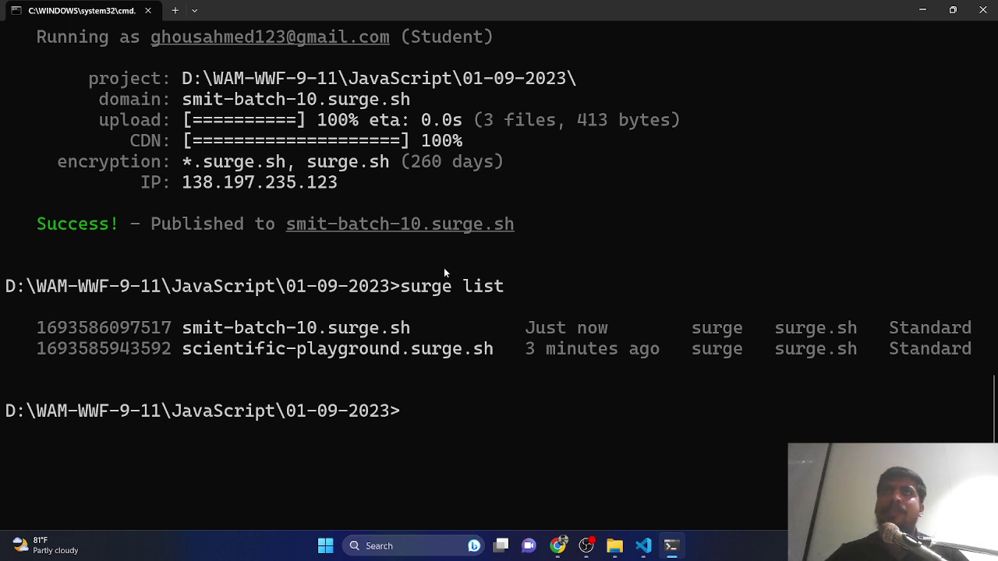
Step: In Chrome, scroll through the Surge home page describing static web publishing
key("alt+Tab")
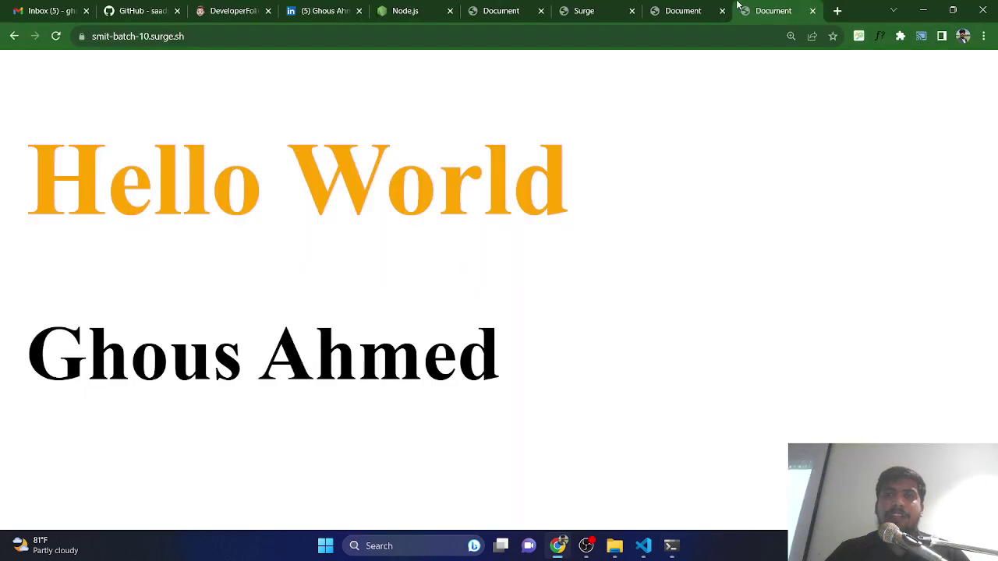
left_click(694, 8)
left_click(608, 6)
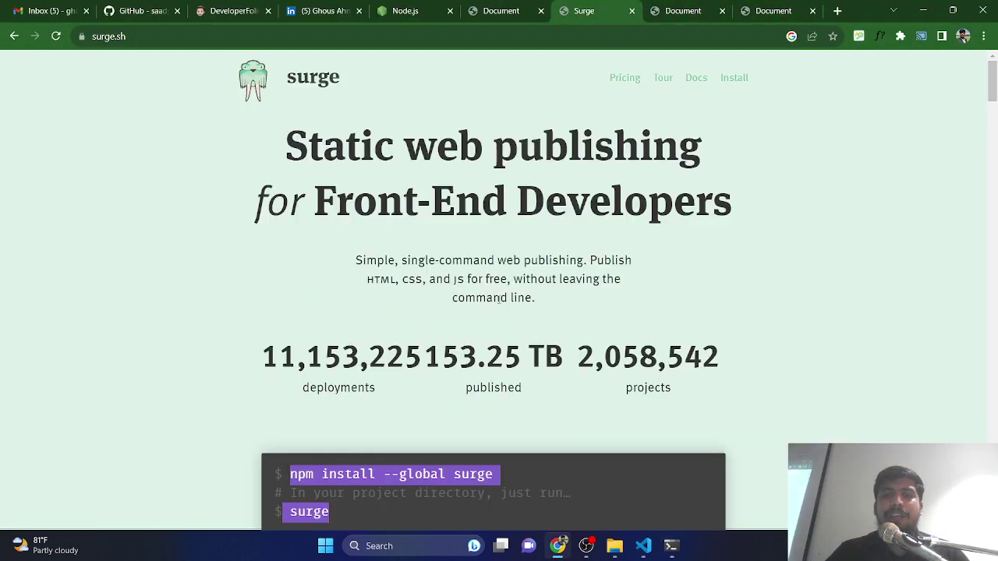
scroll(529, 392, "down", 10)
scroll(532, 398, "up", 3)
scroll(534, 394, "down", 8)
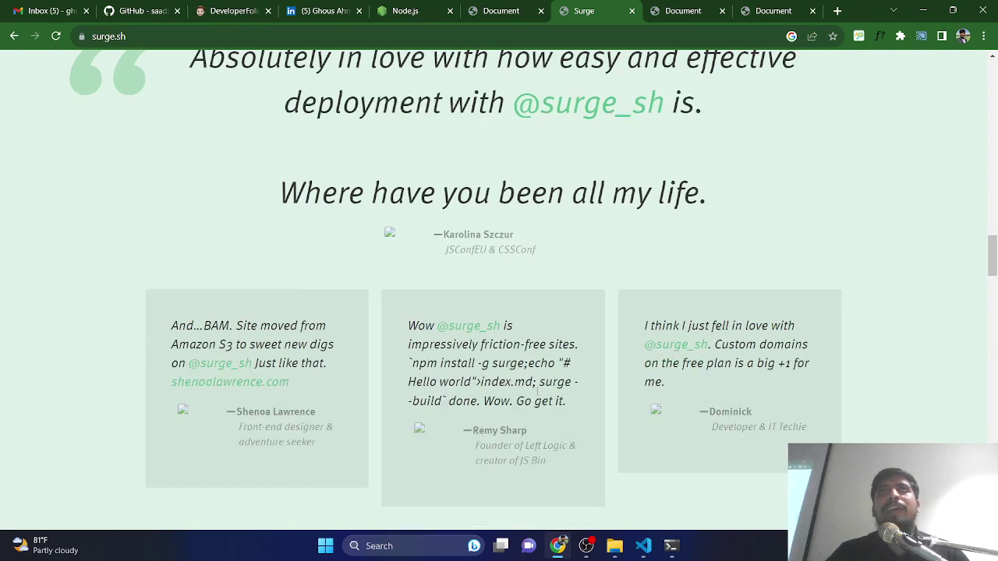
scroll(538, 394, "up", 5)
scroll(541, 392, "down", 5)
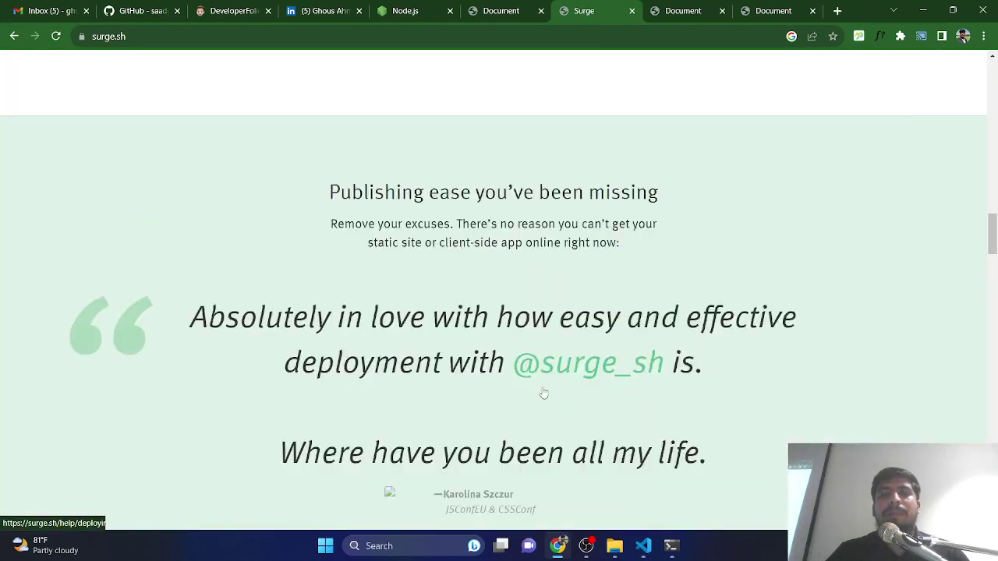
scroll(562, 389, "up", 15)
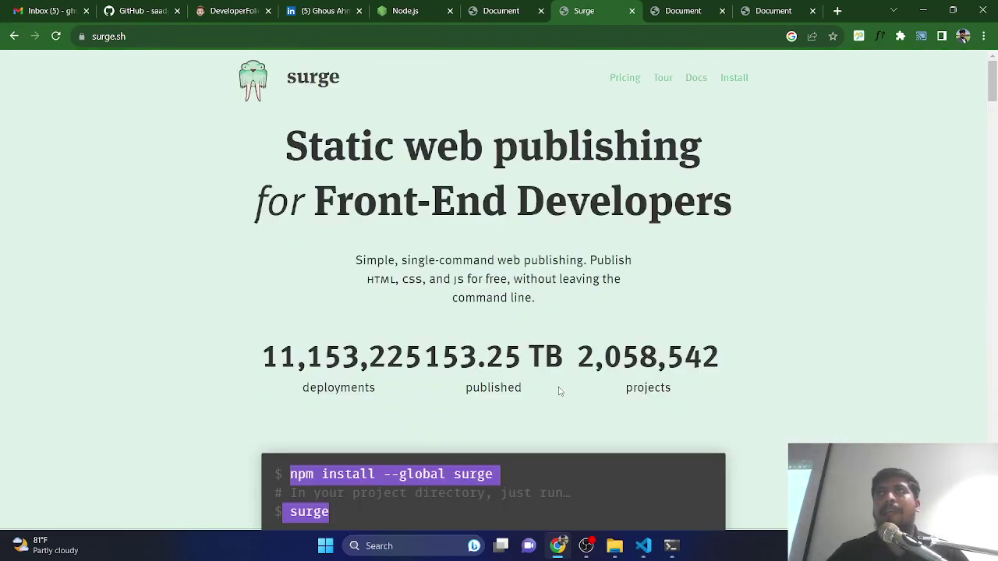
key("alt+Tab")
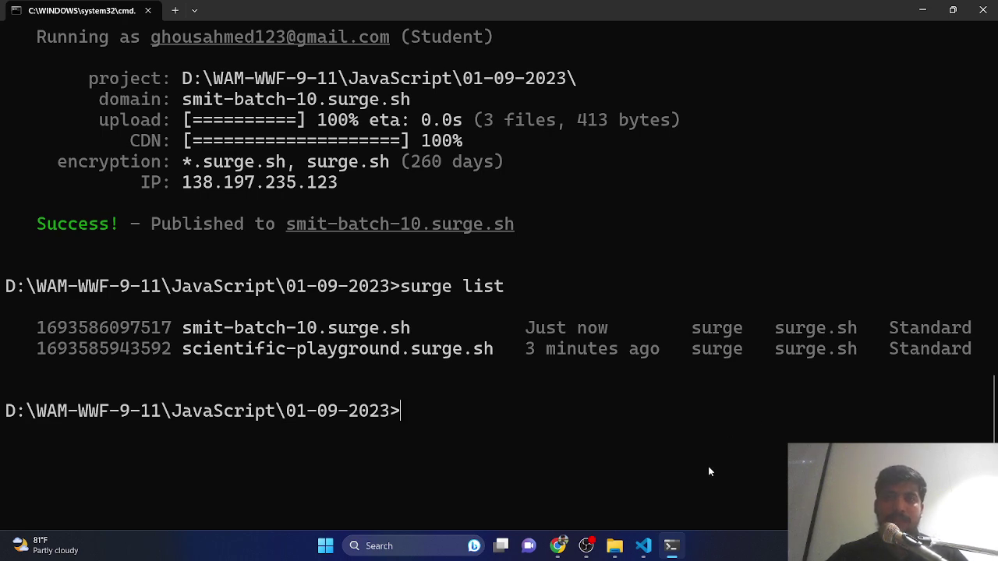
key("alt+Tab")
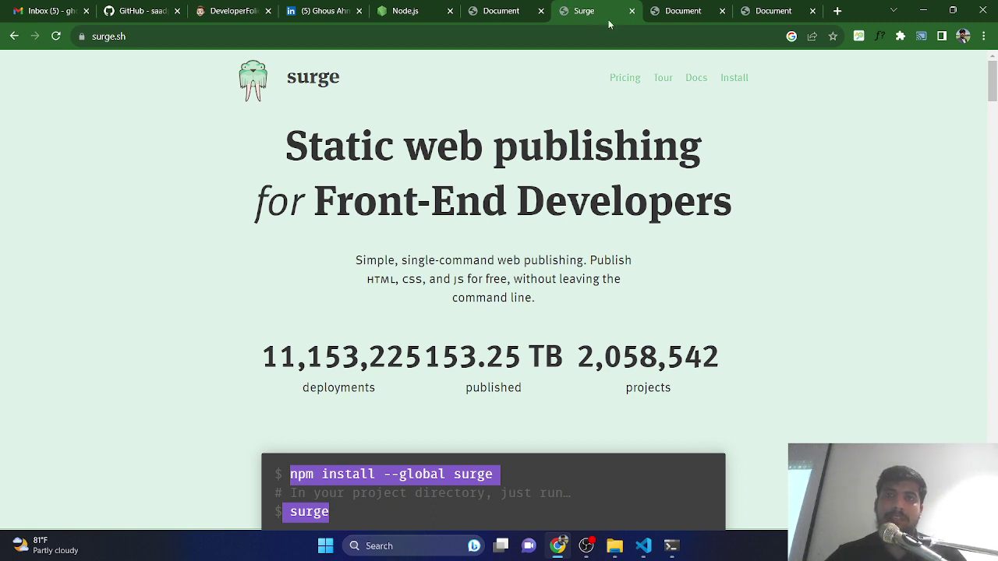
Step: Close the Surge tab, then look over the local index.html page, the LinkedIn tab, the terminal and the editor
left_click(632, 11)
left_click(485, 7)
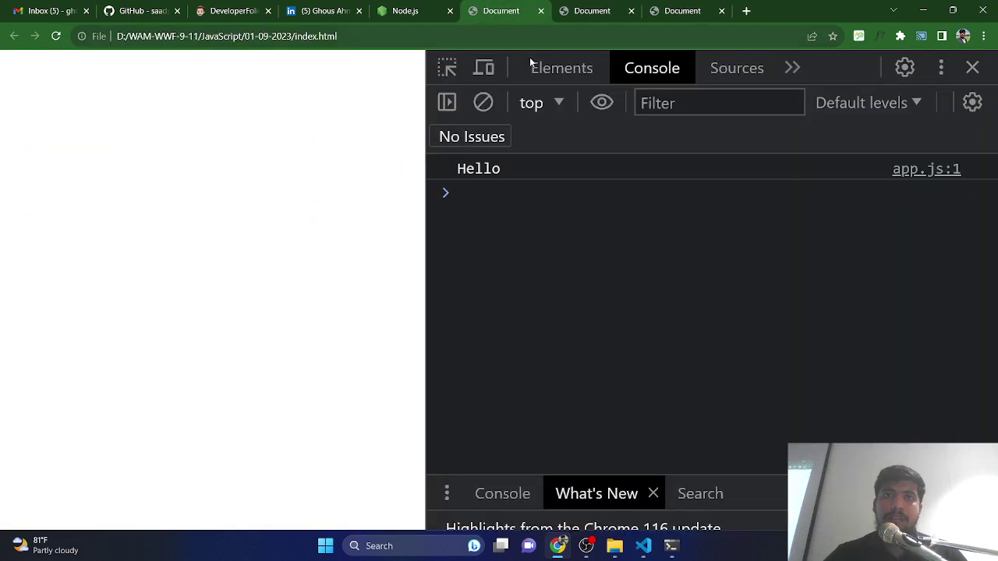
left_click(361, 8)
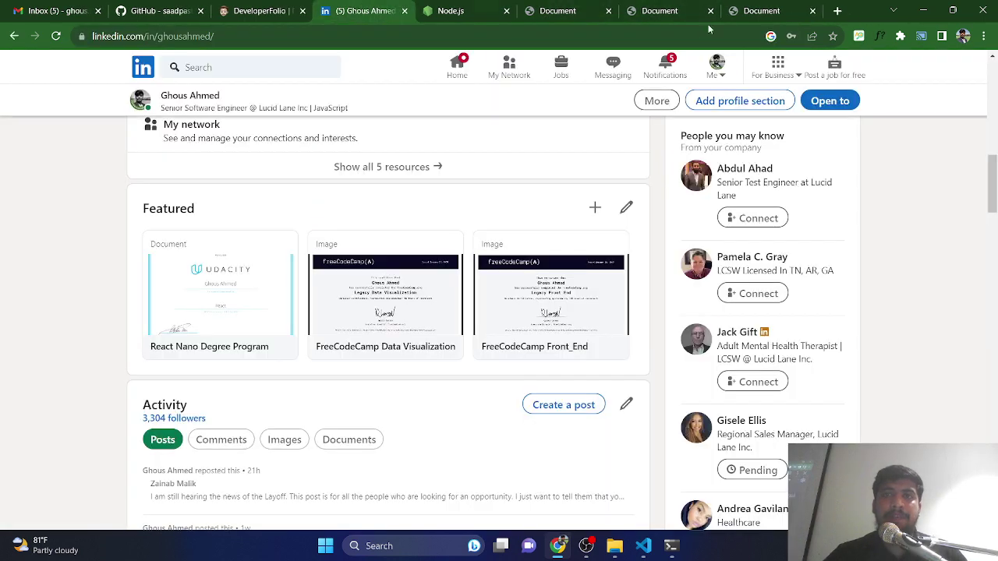
left_click(568, 8)
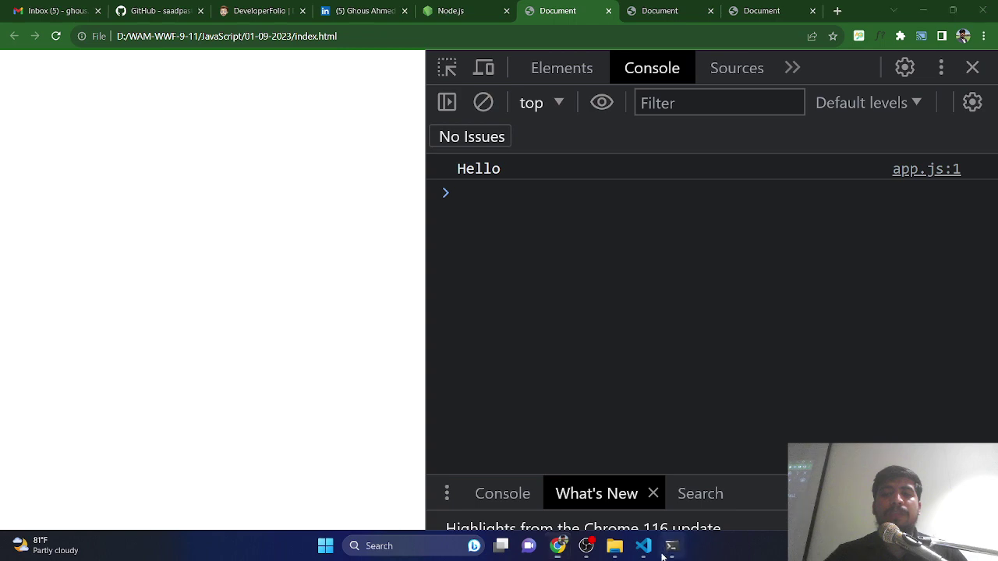
left_click(671, 546)
left_click(639, 510)
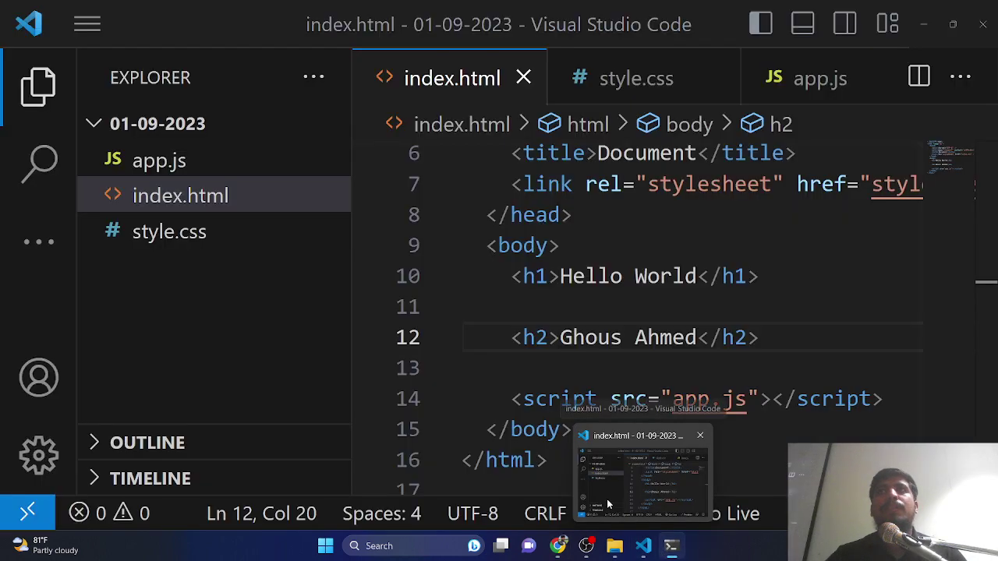
key("alt+Tab")
key("Tab")
key("alt+Tab")
key("Tab")
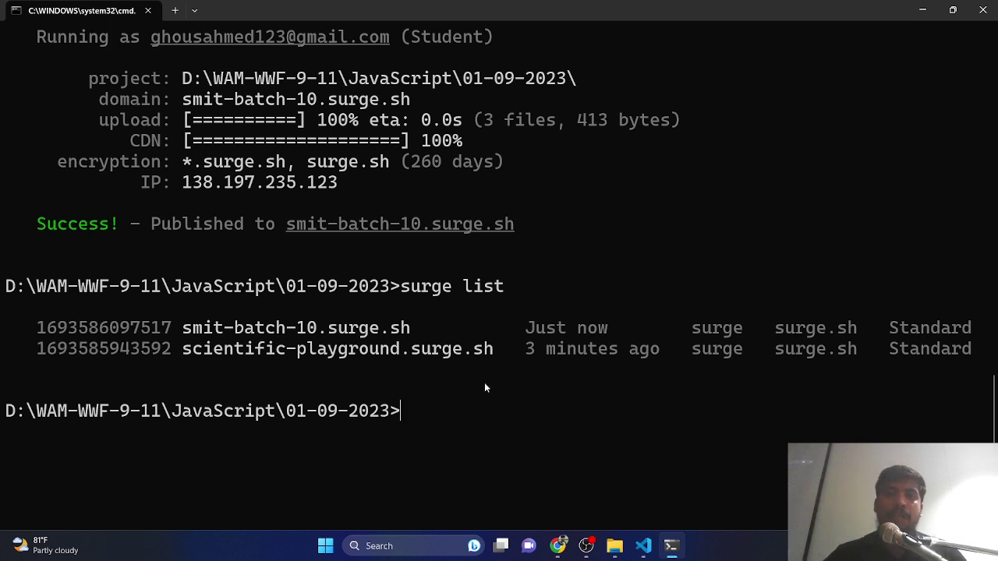
Step: Back in Chrome, check the scientific-playground.surge.sh and LinkedIn tabs, ending on the Node.js home page
key("alt+Tab")
left_click(631, 7)
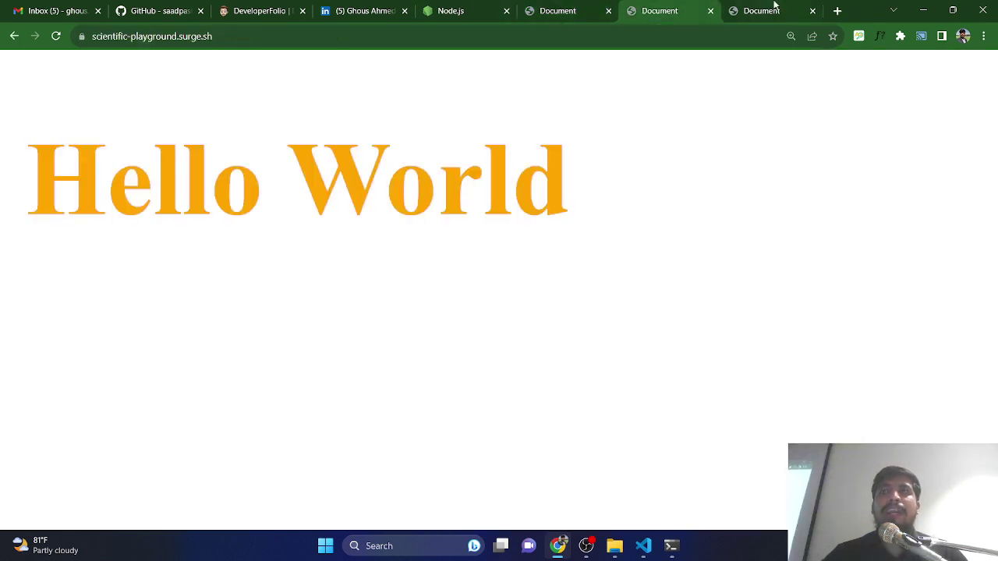
mouse_move(791, 7)
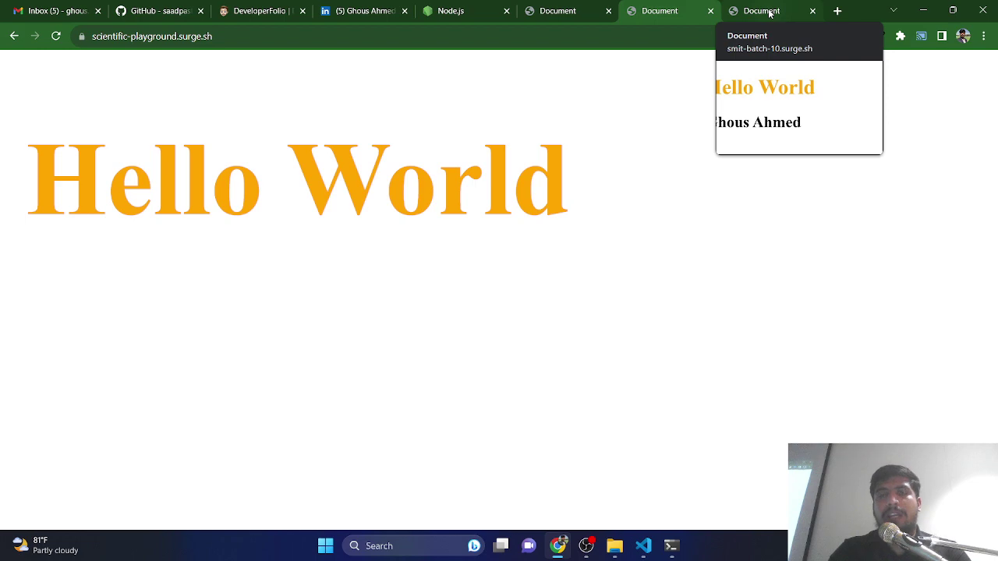
left_click(328, 5)
left_click(468, 9)
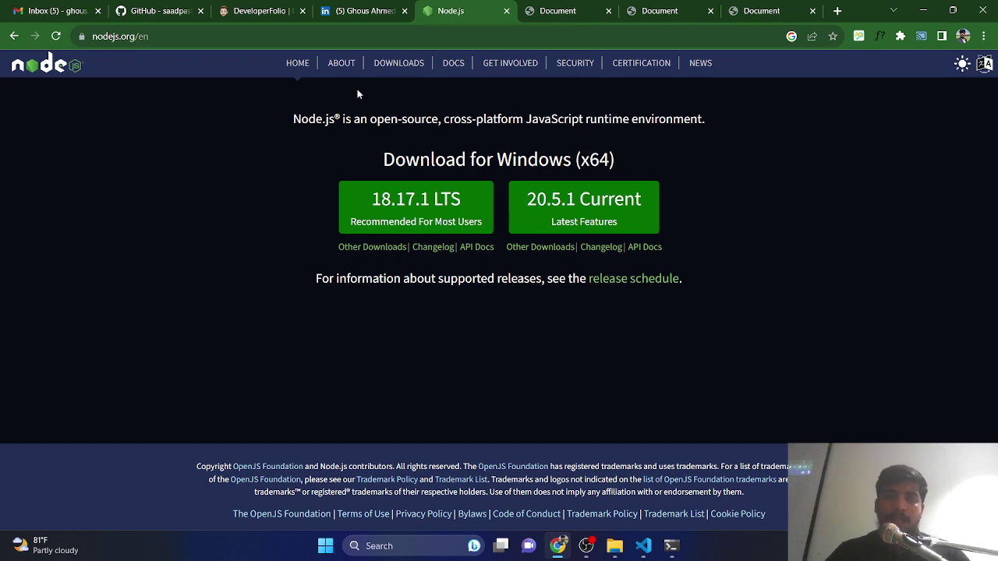
Step: Paste smit-batch-10.surge.sh at the Command Prompt prompt
key("alt+Tab")
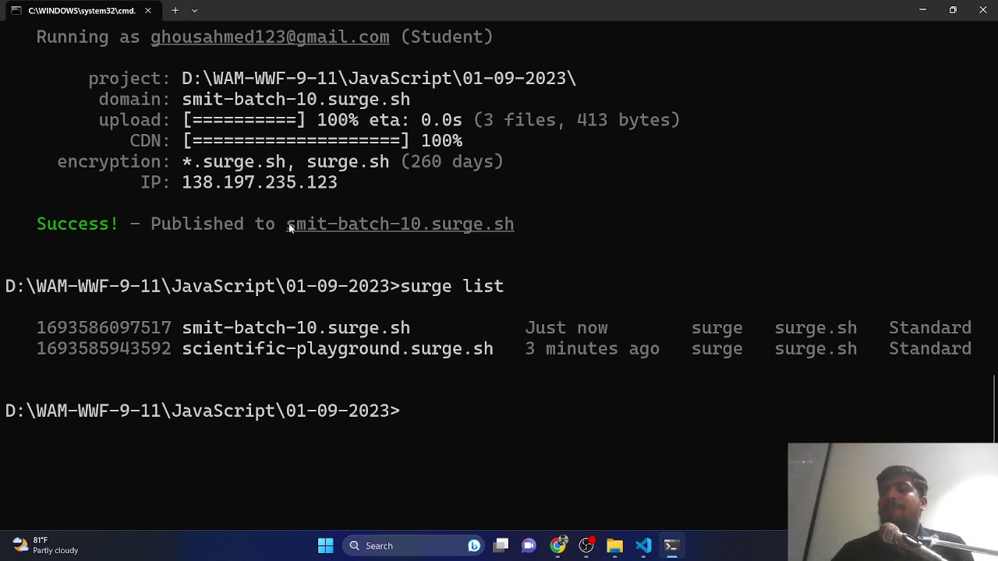
right_click(251, 426)
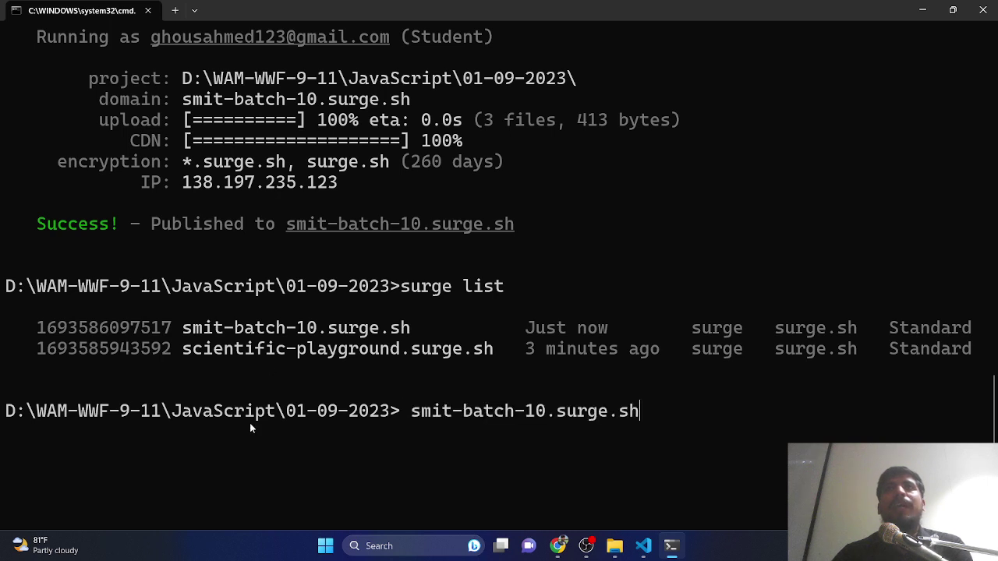
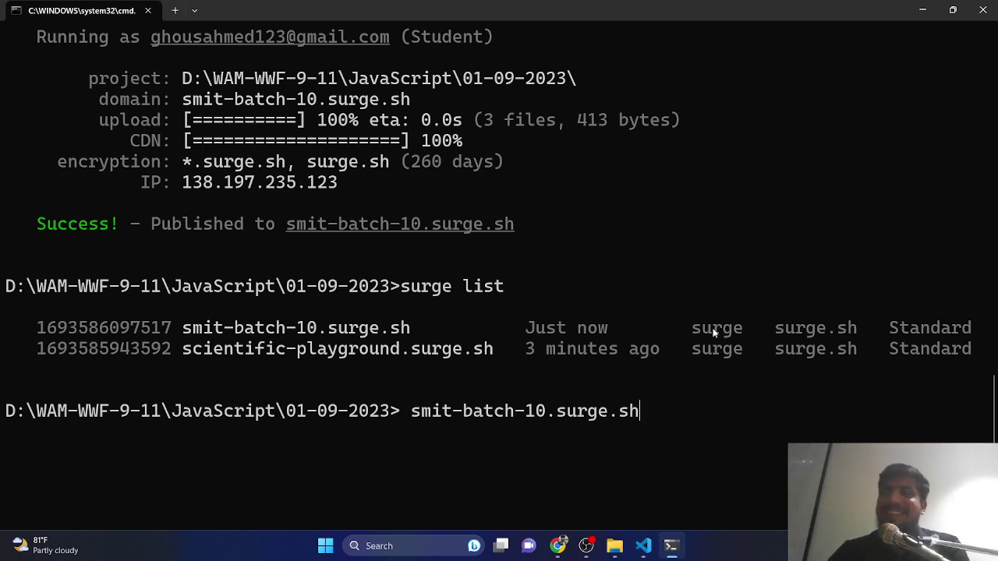
Step: Delete the unrun smit-batch-10.surge.sh text at the prompt, then return to Chrome
key("BackSpace")
key("BackSpace")
key("BackSpace")
key("BackSpace")
key("BackSpace")
key("BackSpace")
key("BackSpace")
key("BackSpace")
key("BackSpace")
key("BackSpace")
key("BackSpace")
key("BackSpace")
key("BackSpace")
key("BackSpace")
key("BackSpace")
key("BackSpace")
key("BackSpace")
key("BackSpace")
key("BackSpace")
key("BackSpace")
key("BackSpace")
key("BackSpace")
key("BackSpace")
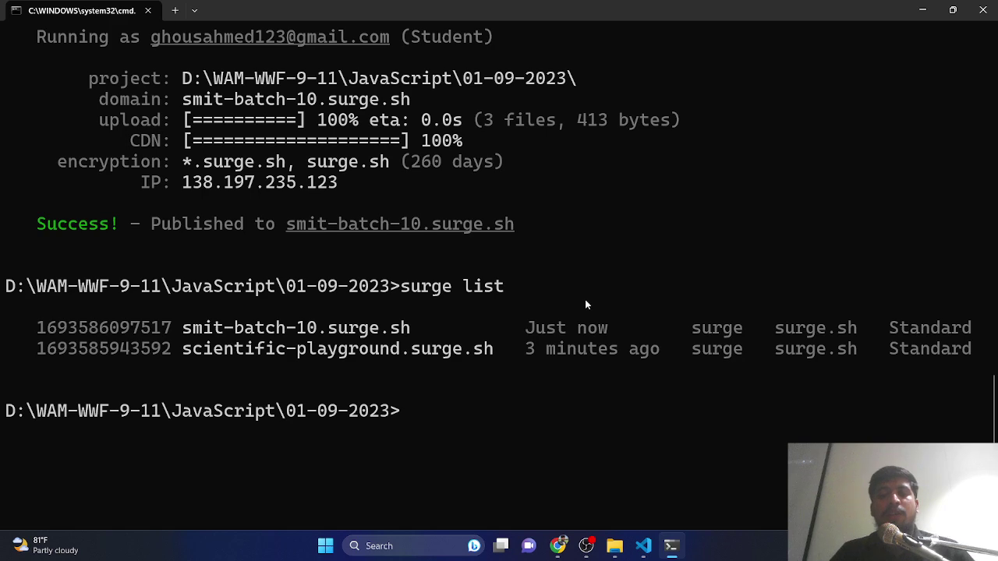
key("alt+Tab")
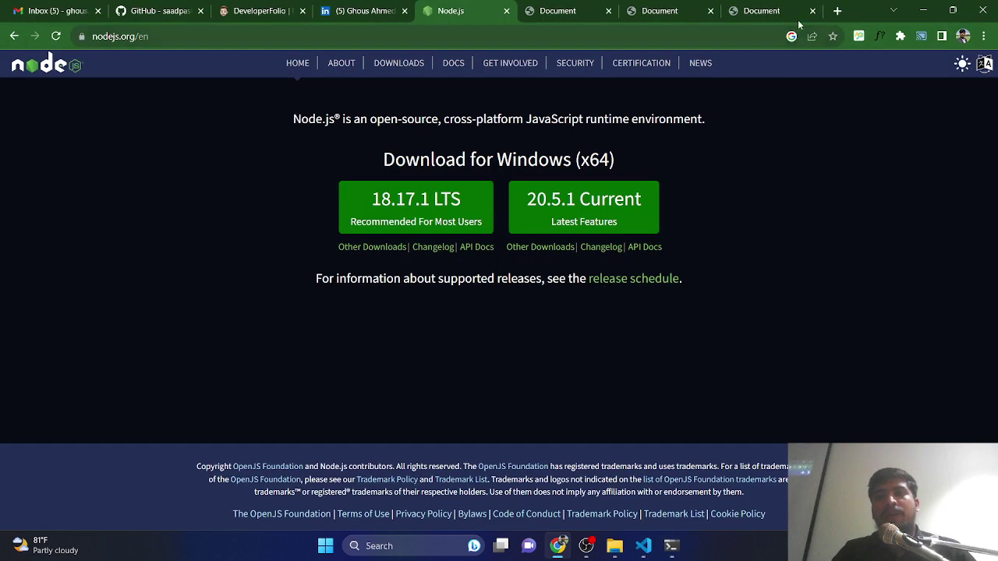
Step: Search Google for pknic in a new tab and open the PKNIC .pk Registry Provider site
left_click(837, 11)
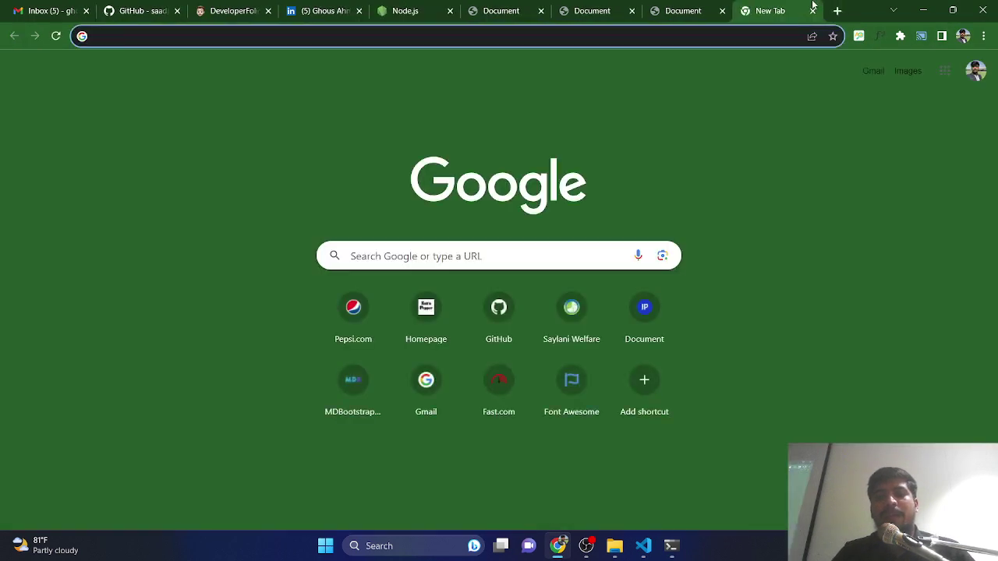
type("pknic")
key("Return")
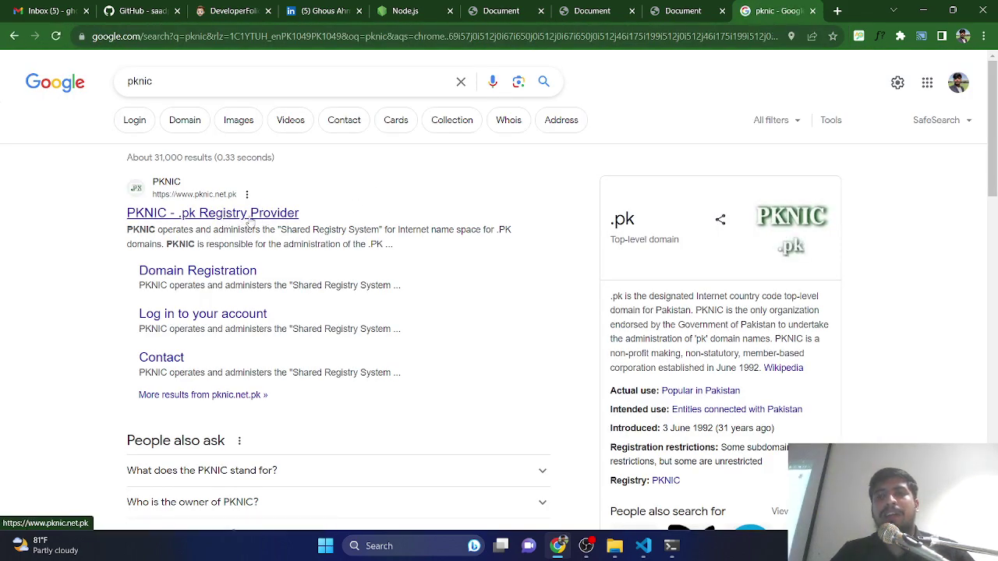
left_click(249, 219)
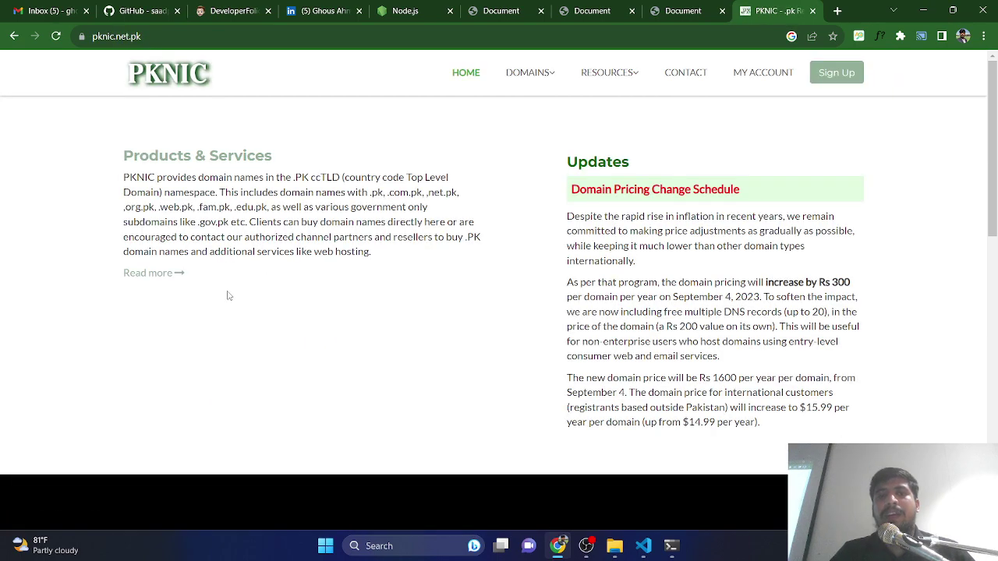
Step: Scroll through the PKNIC home page top to bottom, then return to the pknic results
scroll(252, 287, "down", 10)
scroll(252, 286, "up", 10)
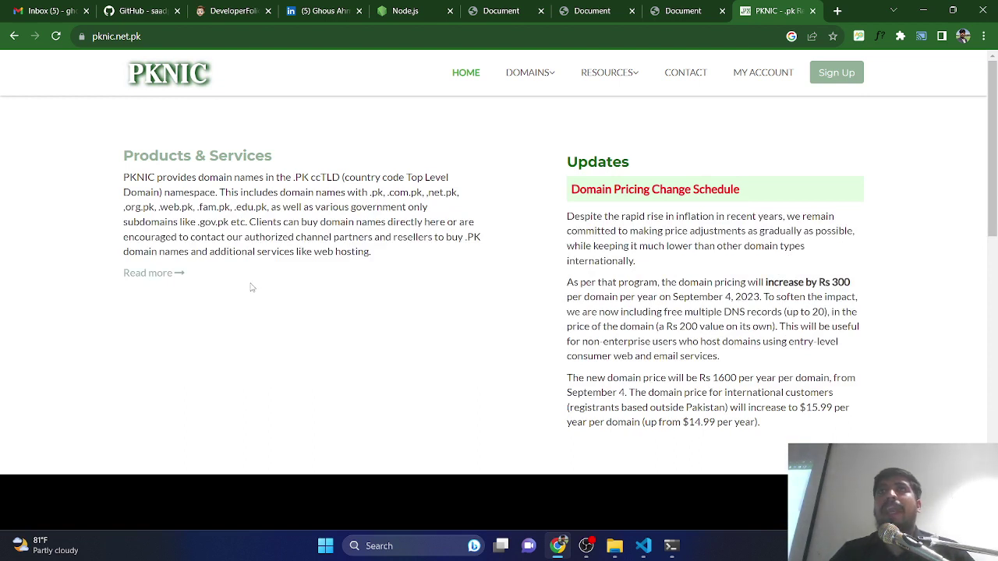
scroll(252, 286, "down", 10)
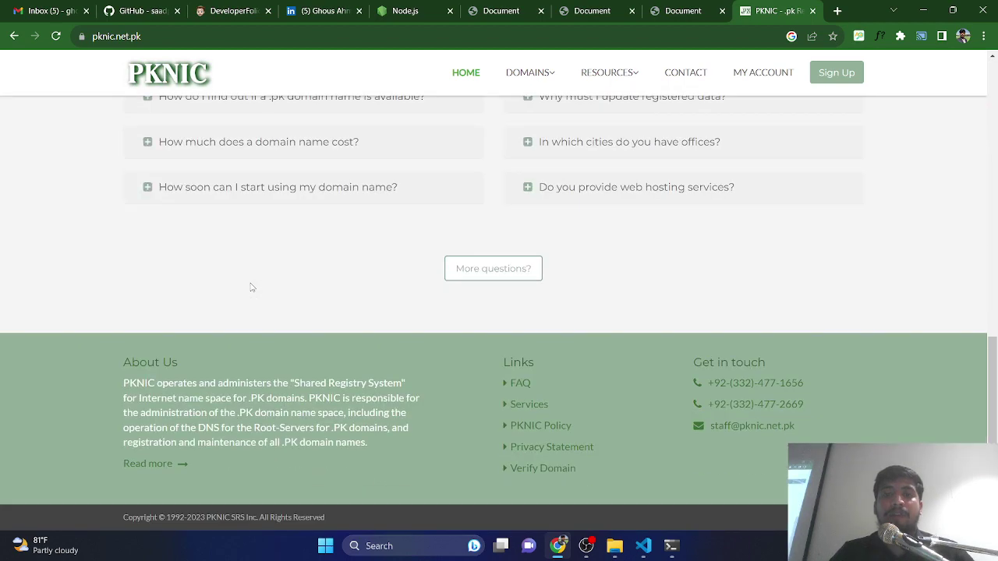
scroll(252, 287, "up", 5)
scroll(252, 286, "up", 4)
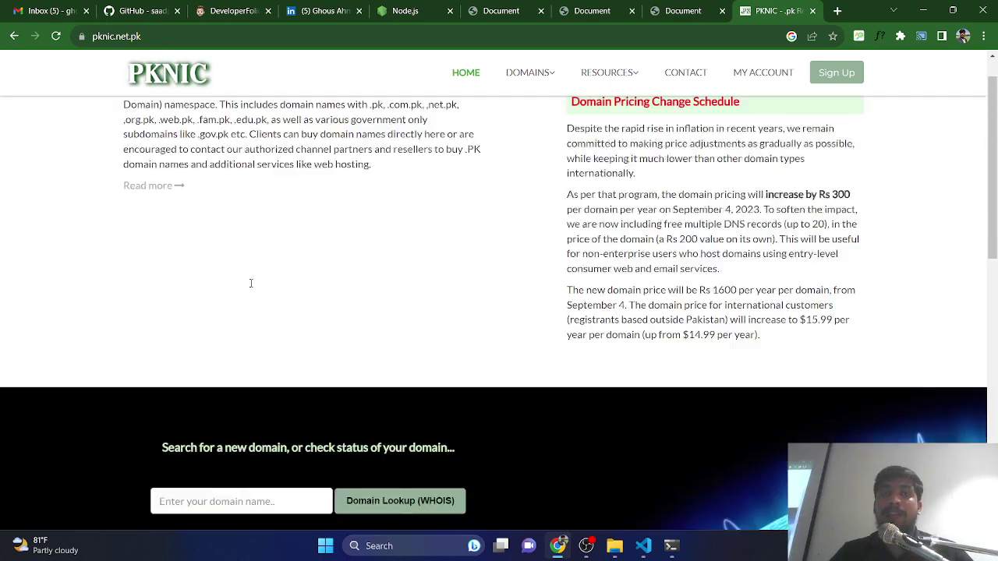
key("End")
key("Home")
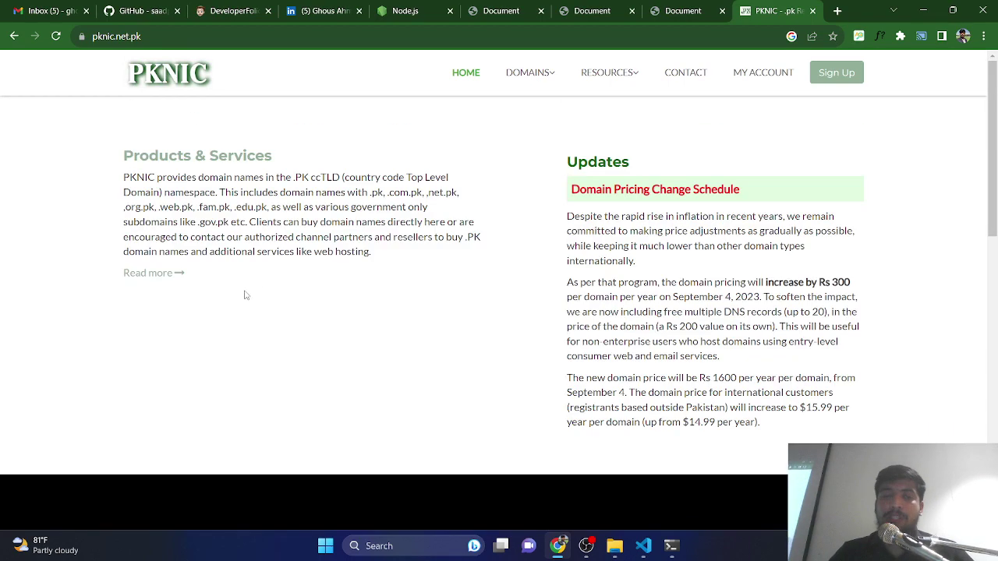
left_click(15, 35)
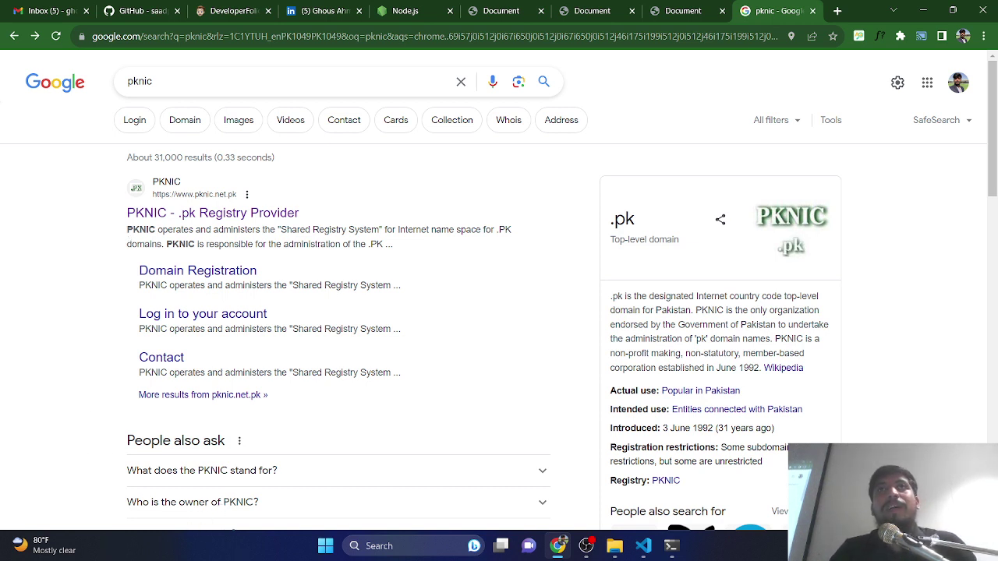
Step: Look over the open Document, deployed Hello World and local index.html tabs
mouse_move(586, 546)
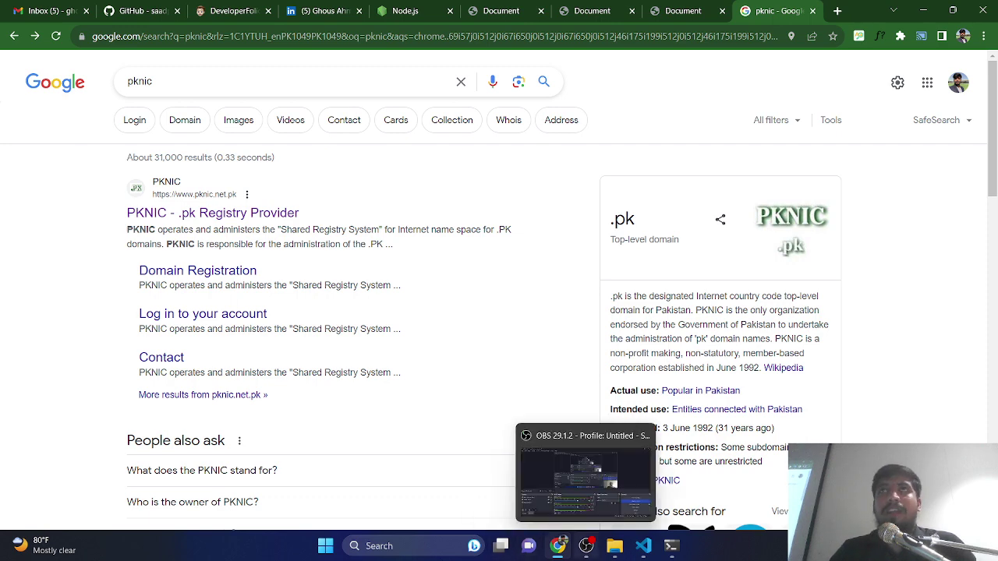
scroll(501, 155, "down", 3)
scroll(501, 155, "up", 3)
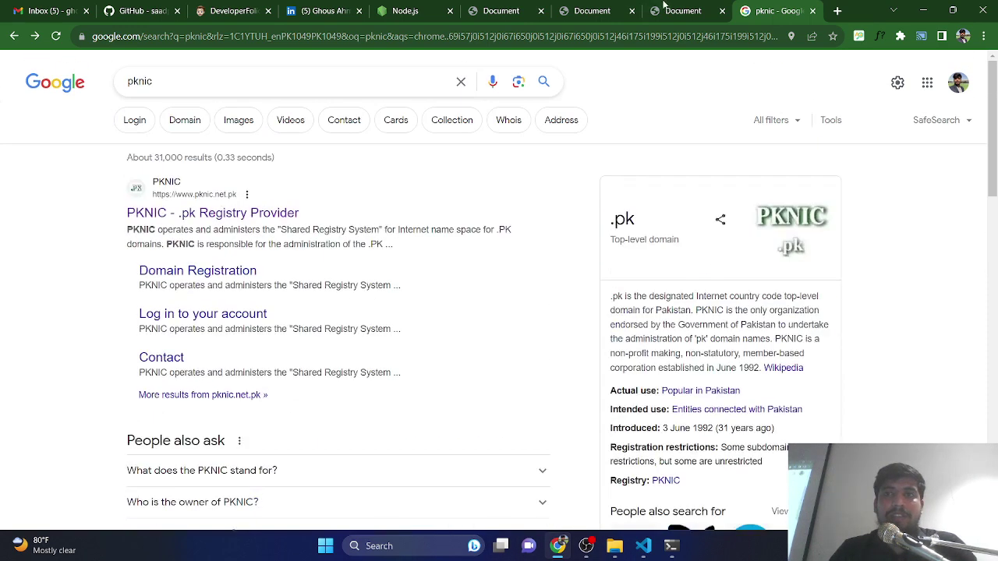
left_click(678, 9)
left_click(620, 10)
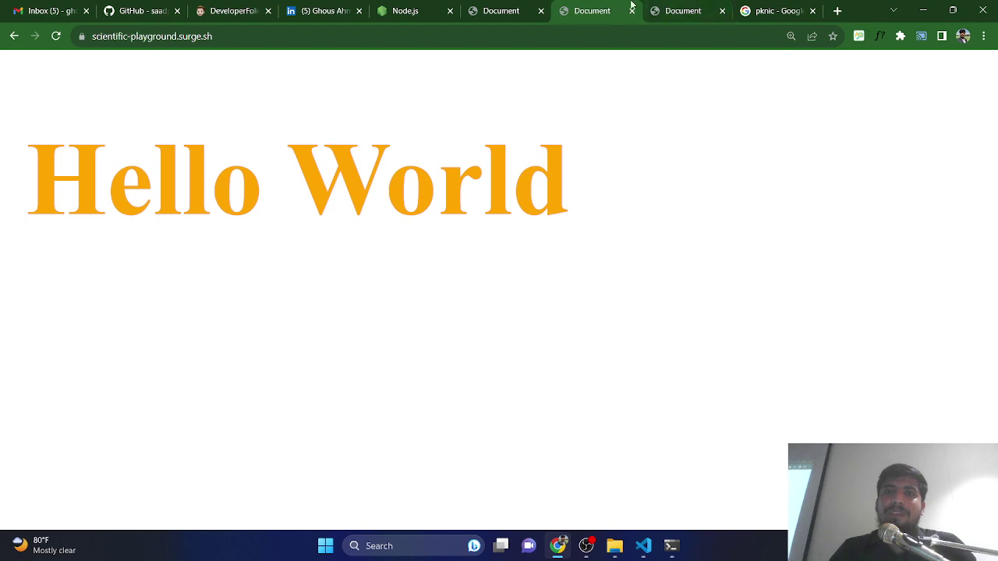
left_click(511, 9)
Step: Search Google for godaddy in a new tab and open GoDaddy's official Pakistan site
left_click(837, 10)
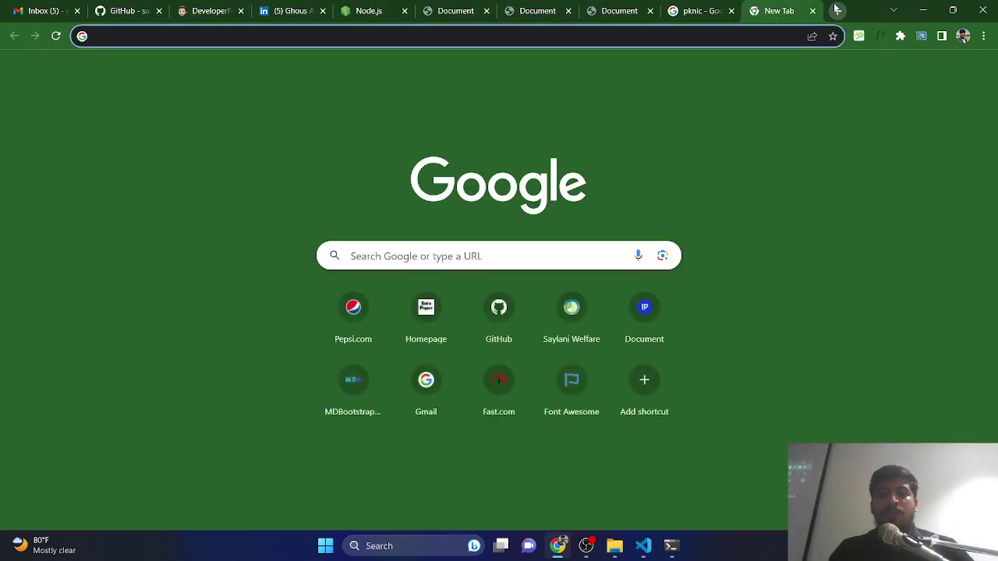
type("godad")
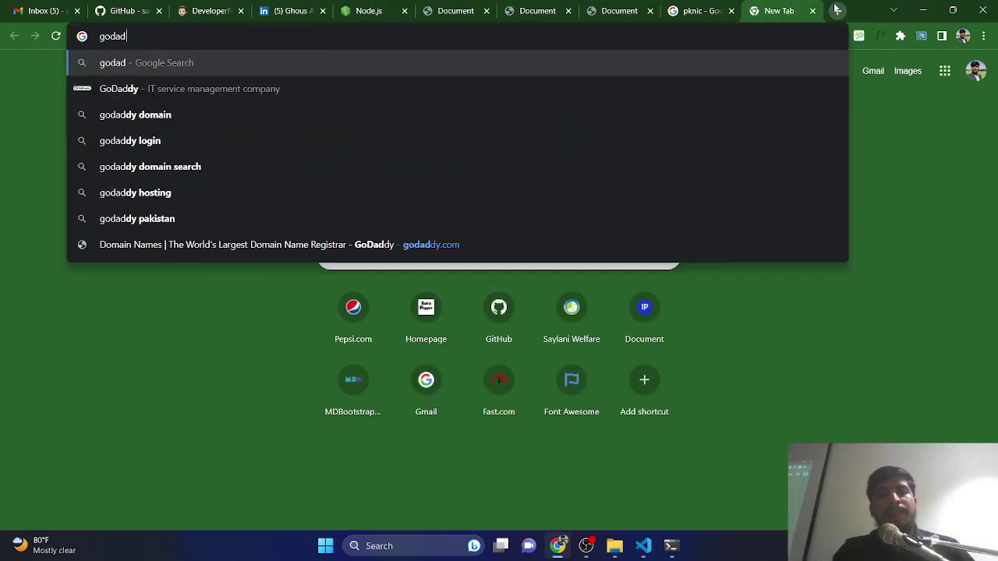
key("Down")
key("Return")
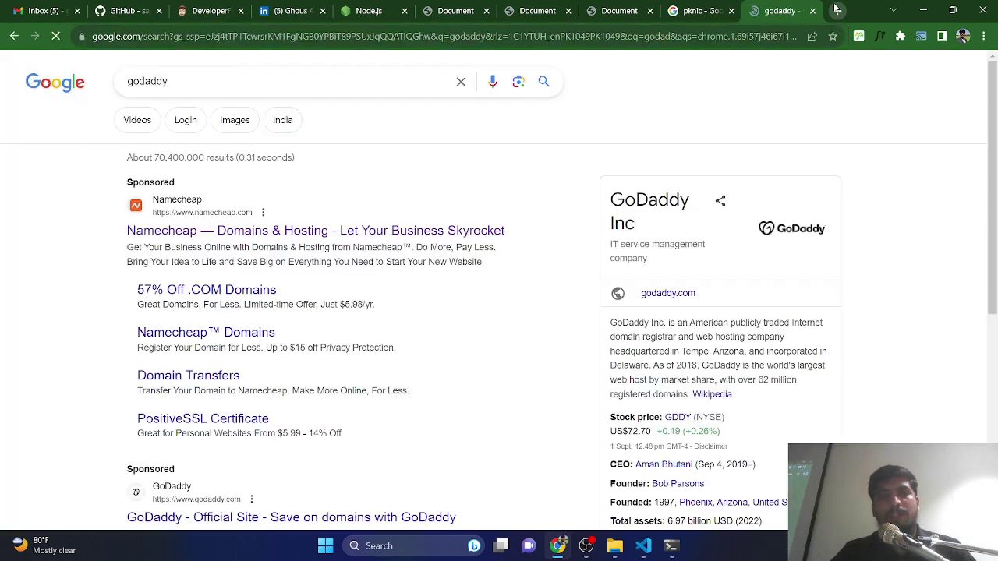
scroll(578, 200, "down", 7)
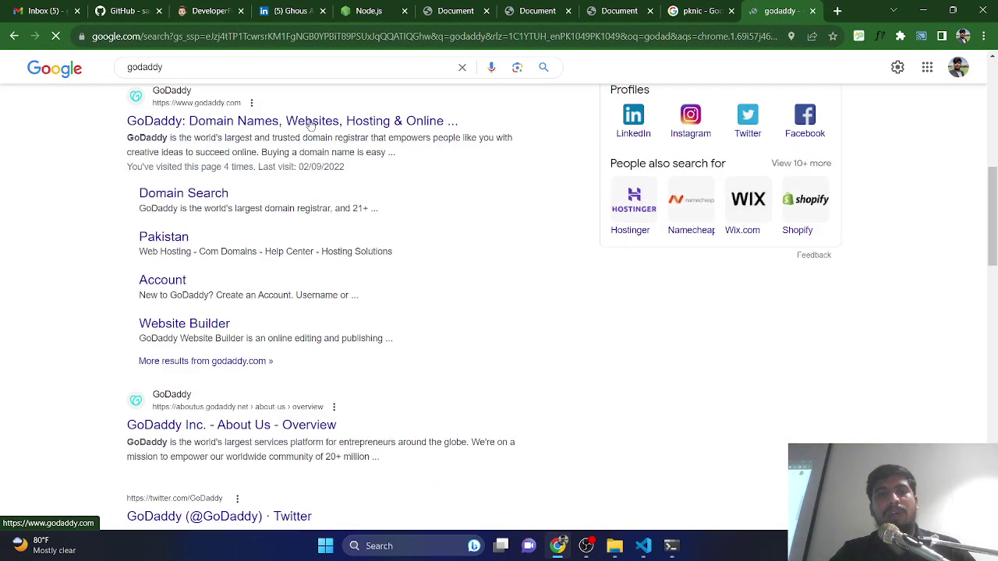
left_click(305, 121)
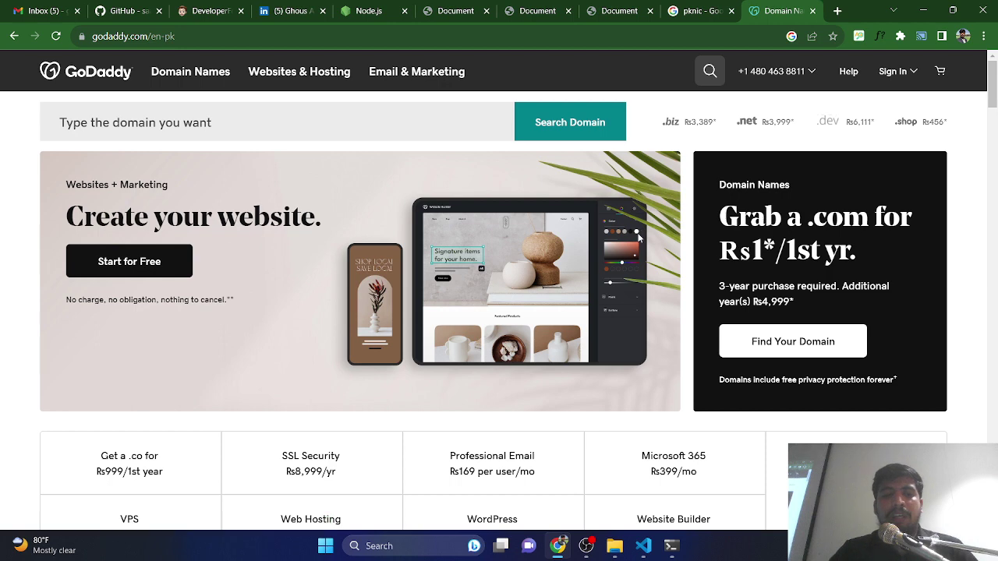
Step: Scroll the GoDaddy home page to the price tiles: VPS Rs1,599/mo, Web Hosting Rs649/mo
scroll(590, 299, "down", 3)
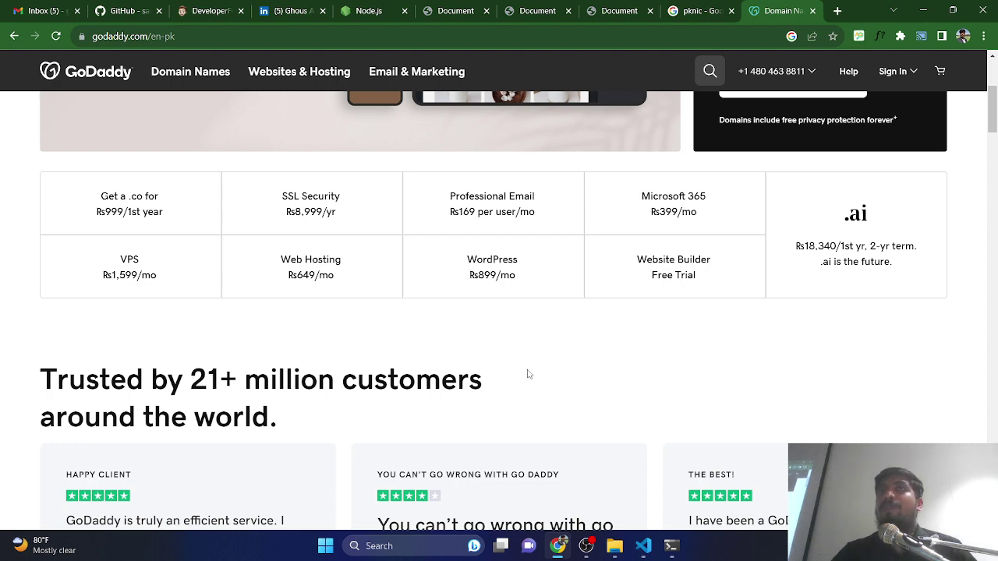
scroll(527, 374, "up", 3)
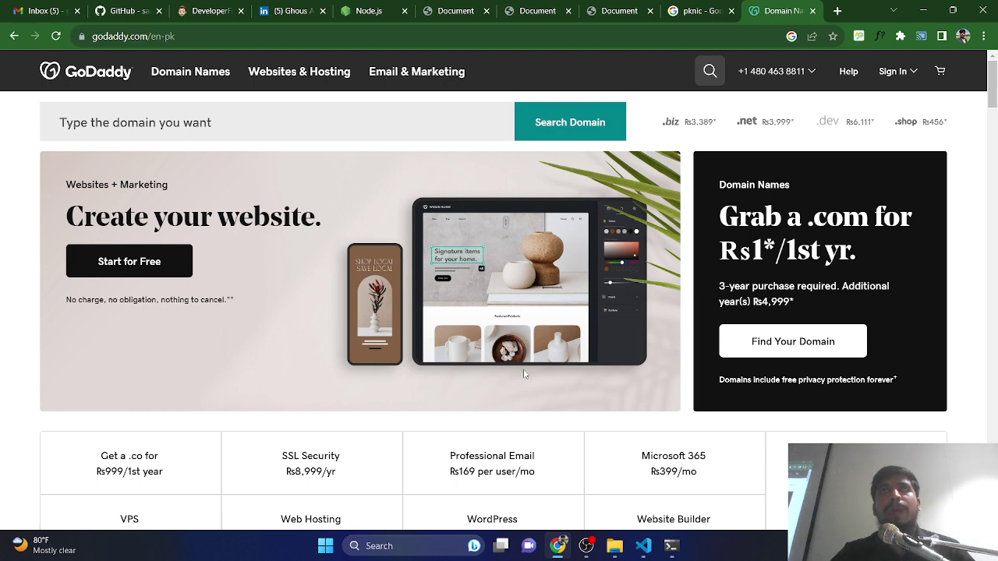
scroll(524, 375, "down", 3)
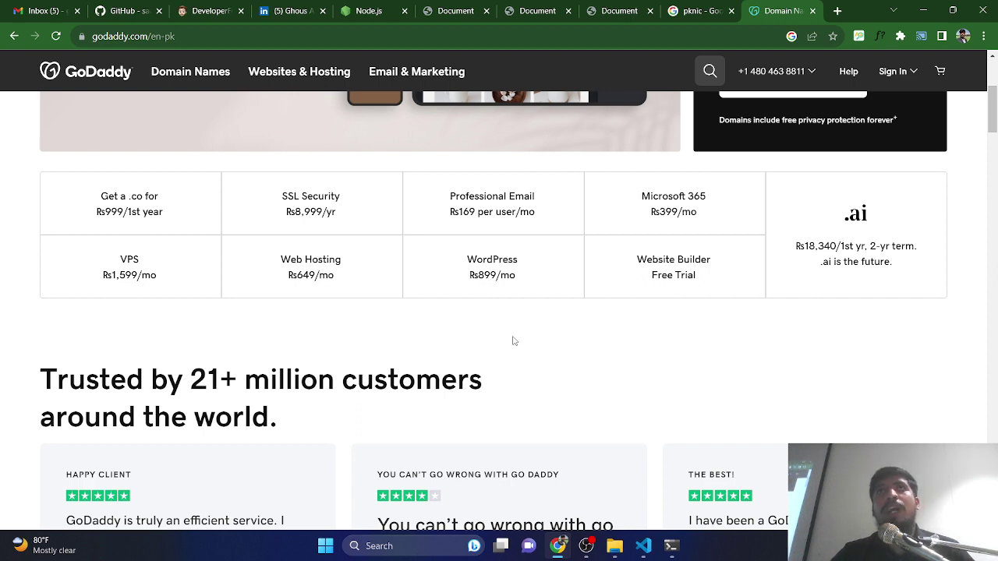
Step: Search GoDaddy for abc.com, showing it taken with a Rs12,249 broker fee
scroll(512, 338, "up", 3)
scroll(499, 303, "down", 10)
scroll(597, 291, "up", 10)
left_click(429, 131)
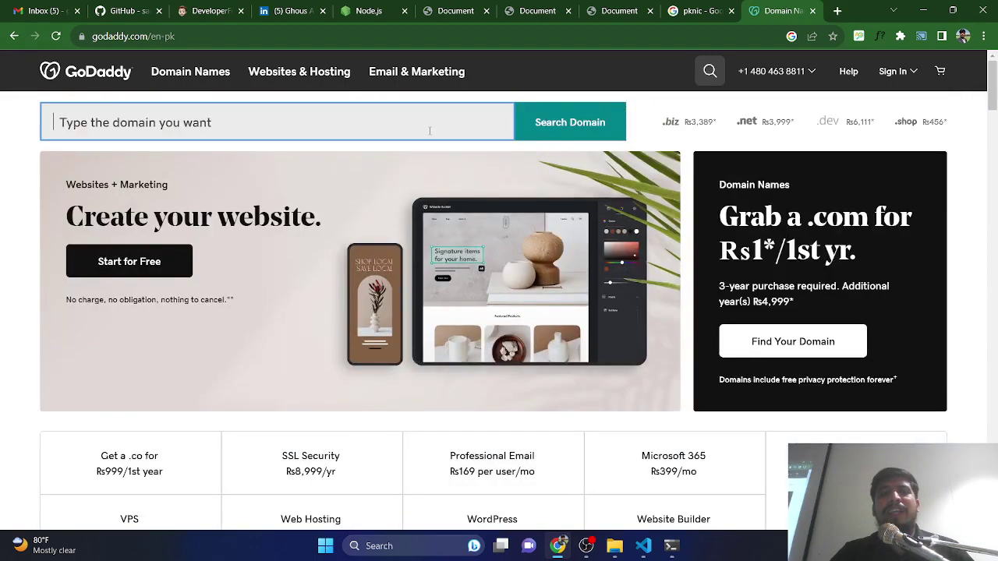
type("abc.com")
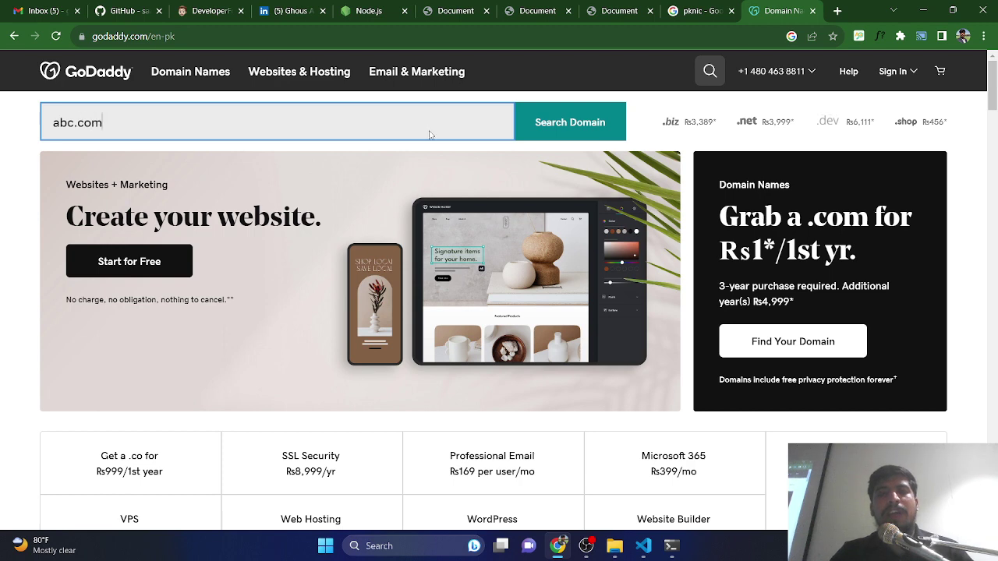
key("Return")
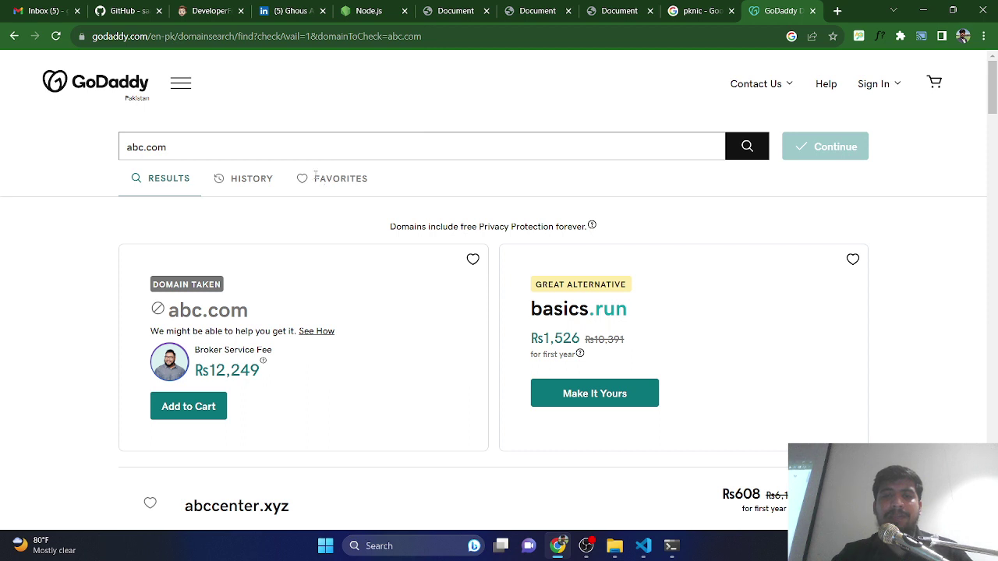
double_click(146, 146)
left_click(148, 147)
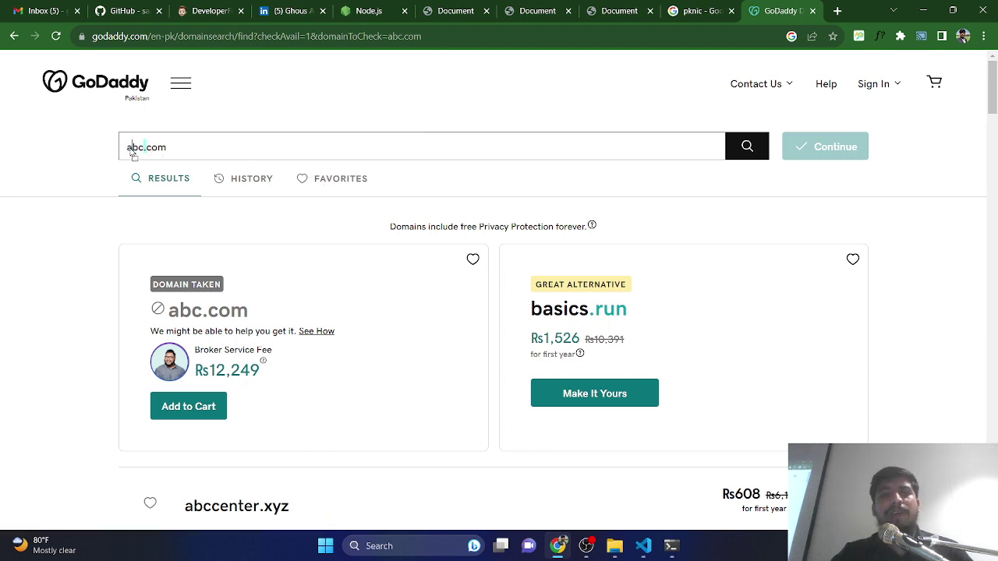
left_click_drag(127, 147, 148, 147)
type("smit")
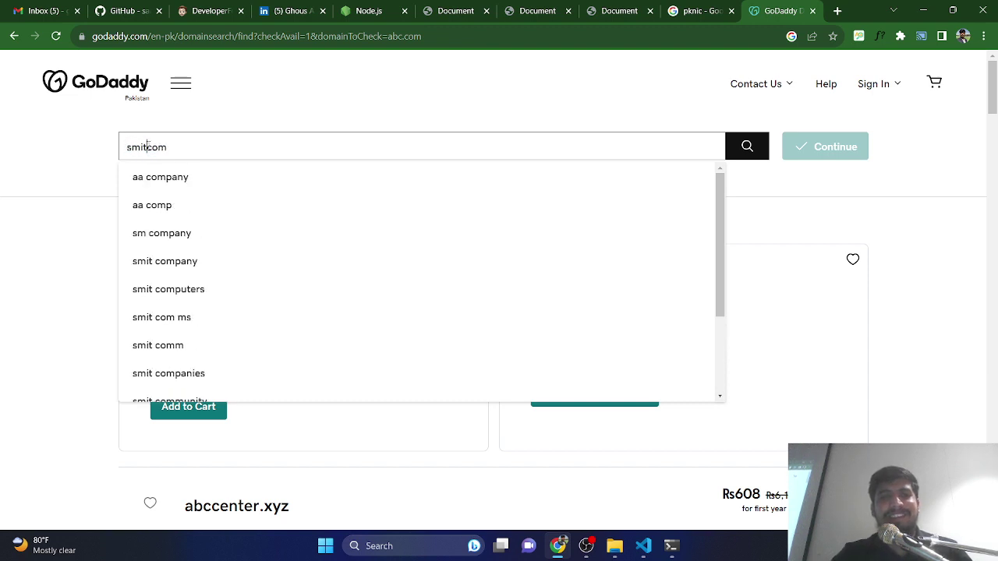
type(".")
key("Return")
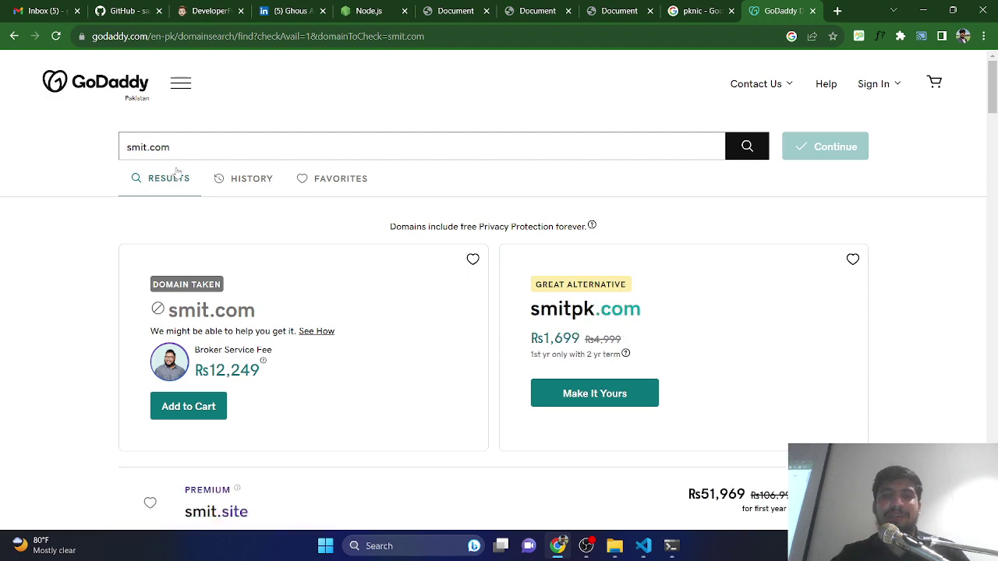
scroll(234, 297, "down", 3)
scroll(234, 296, "up", 3)
scroll(234, 296, "down", 3)
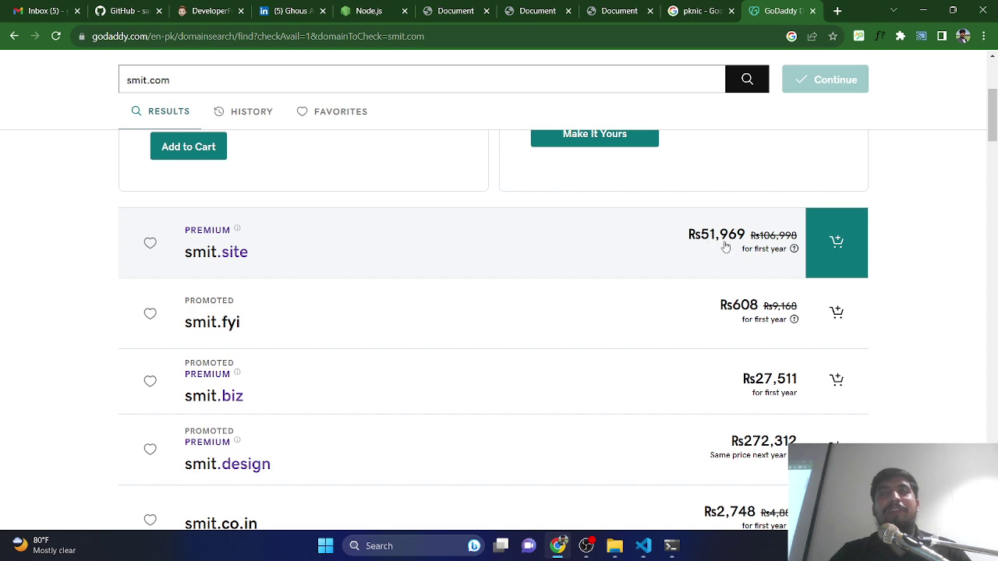
scroll(554, 226, "down", 3)
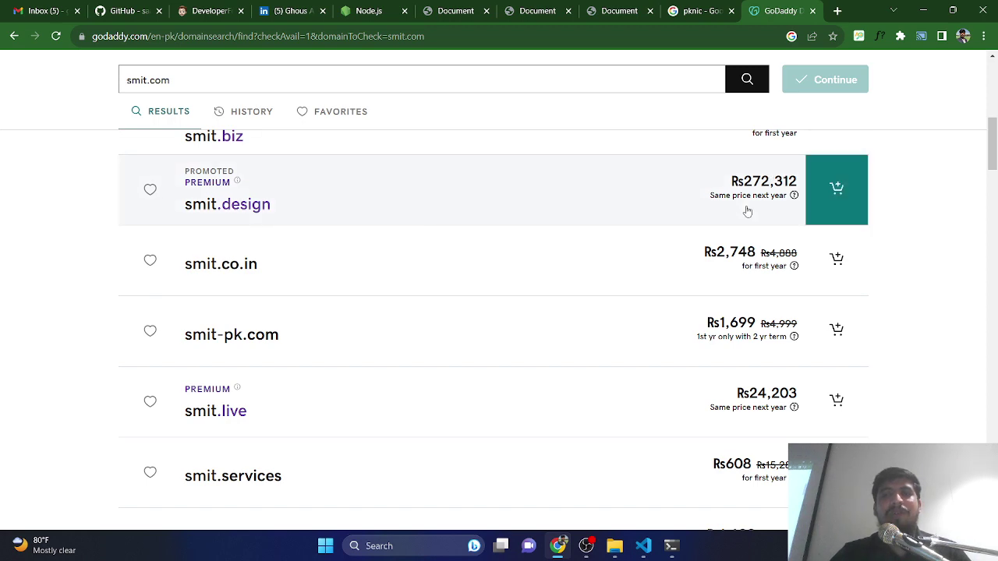
scroll(751, 208, "down", 5)
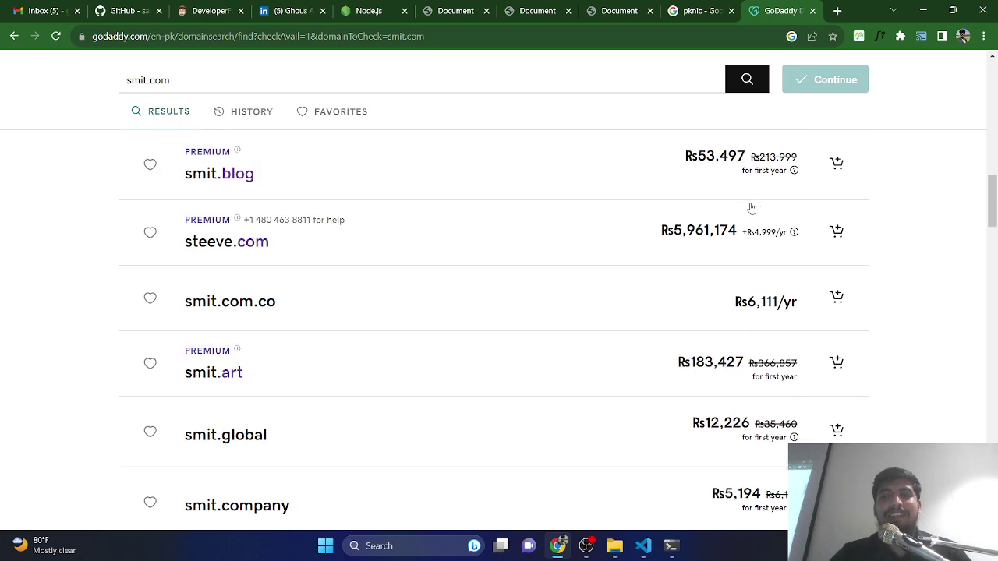
scroll(750, 208, "down", 5)
scroll(750, 208, "down", 8)
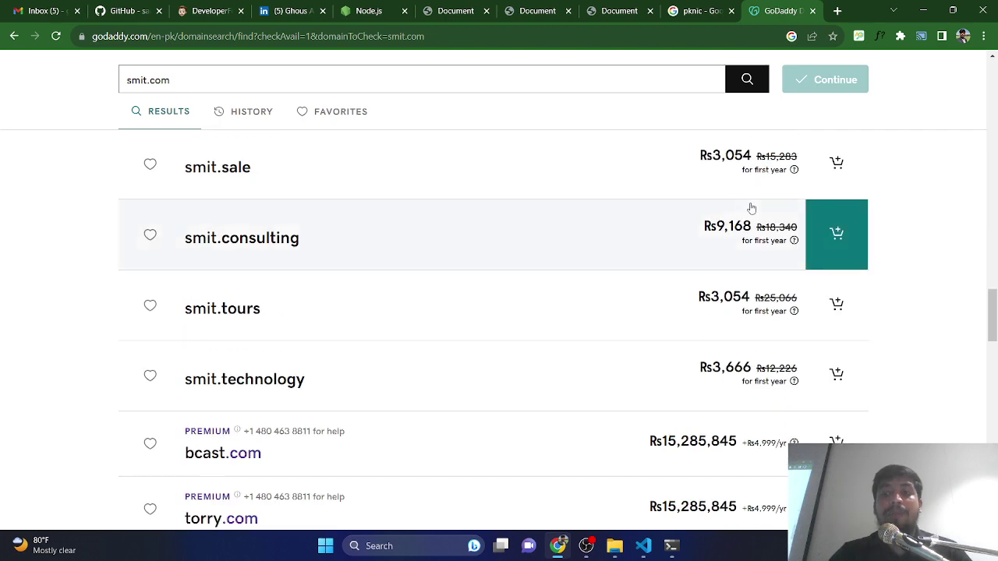
scroll(506, 350, "down", 3)
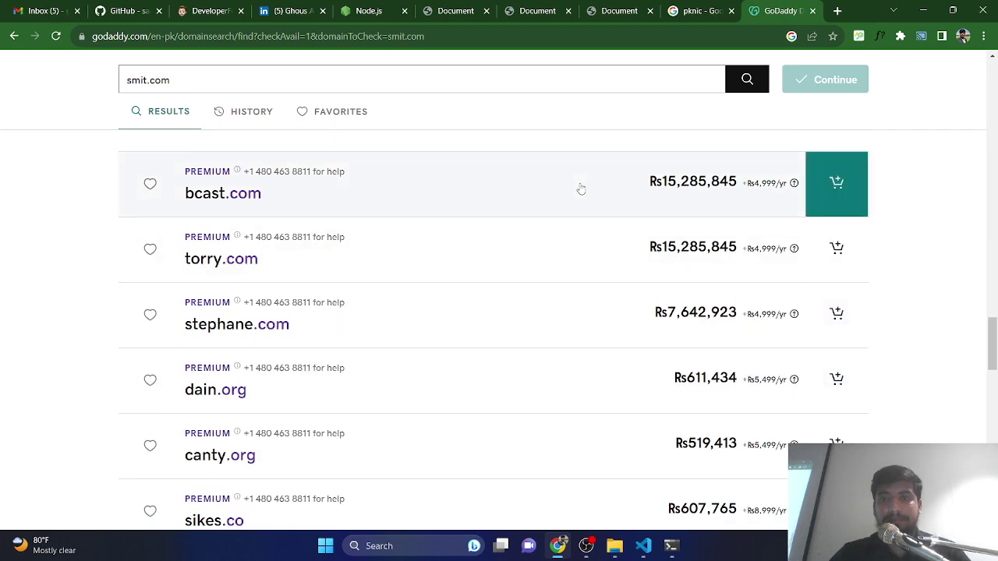
scroll(96, 310, "down", 2)
scroll(97, 312, "up", 1)
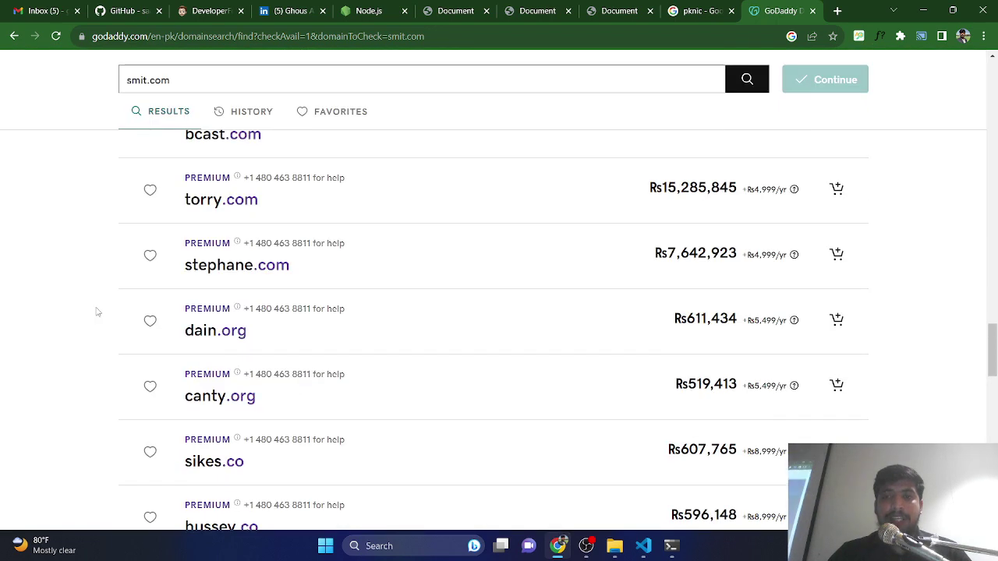
scroll(96, 311, "up", 6)
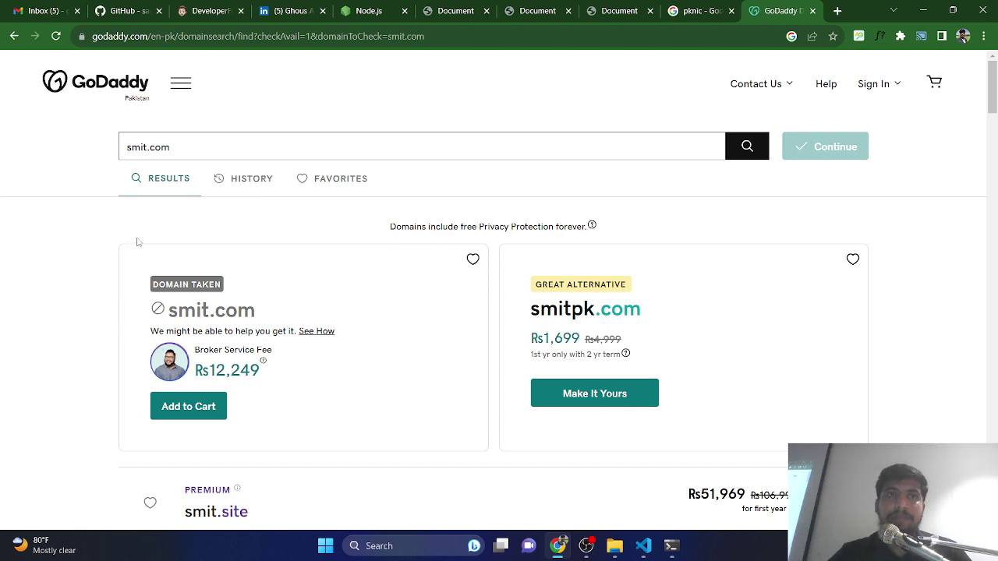
Step: Replace smit.com with a long personal-name .com domain and check its availability
triple_click(201, 143)
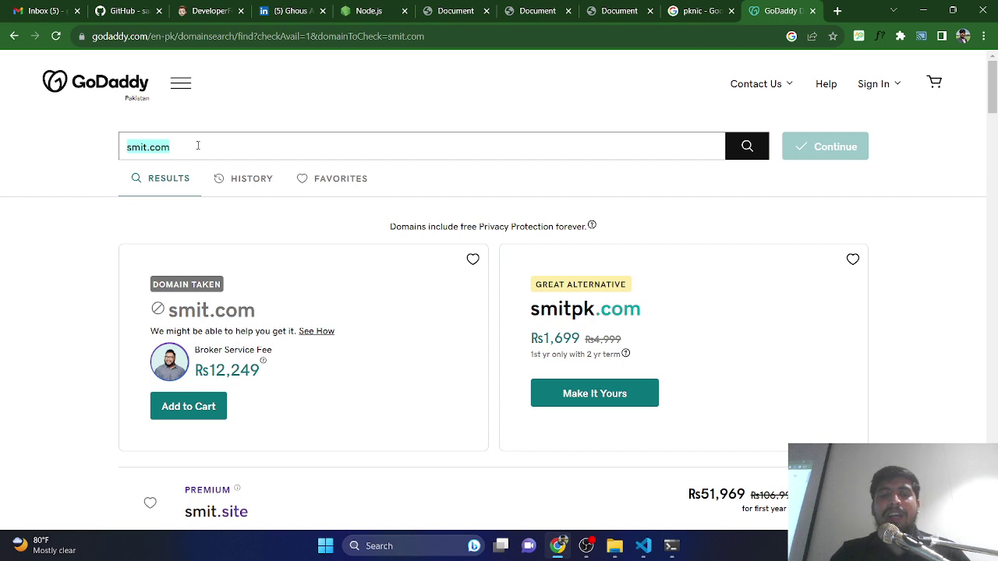
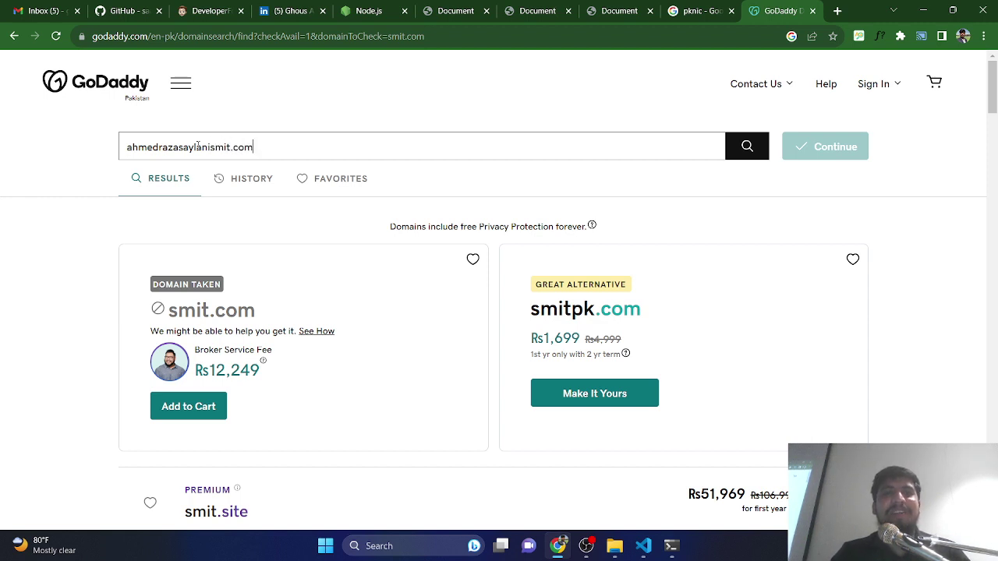
key("Return")
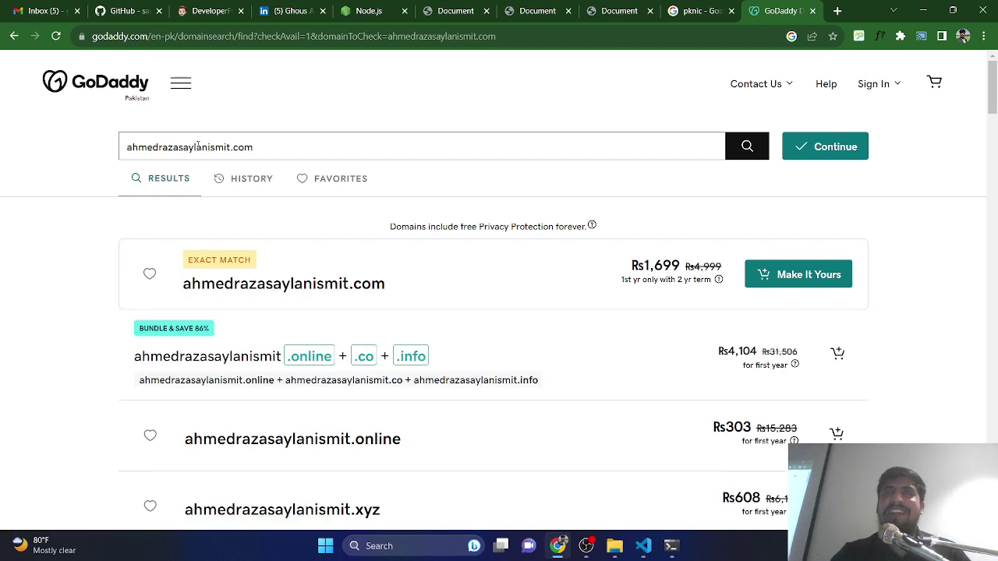
Step: Trim the middle of the name and check the shorter .com version
left_click_drag(182, 147, 225, 147)
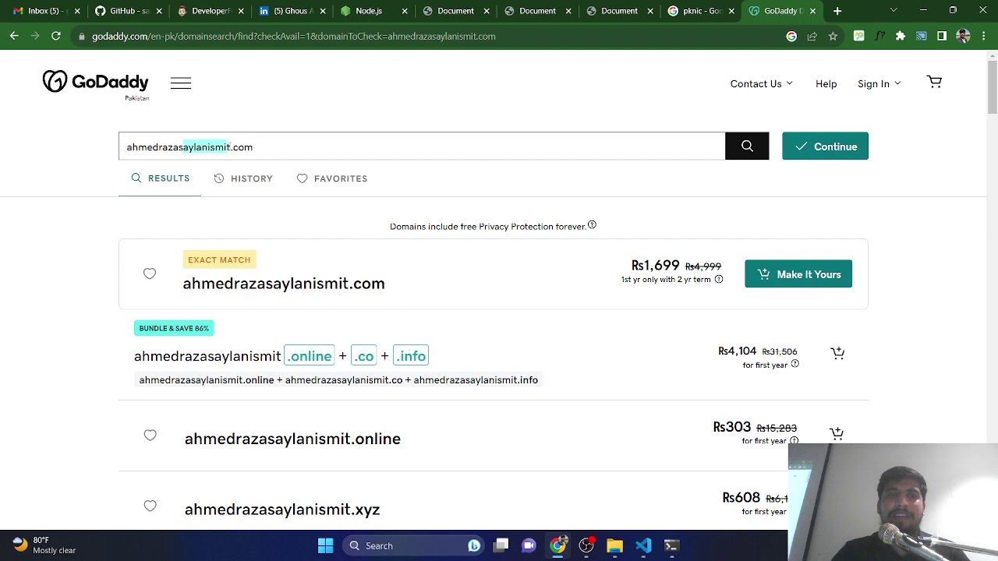
key("BackSpace")
key("Delete")
key("Delete")
key("Delete")
key("Delete")
key("BackSpace")
type(".com")
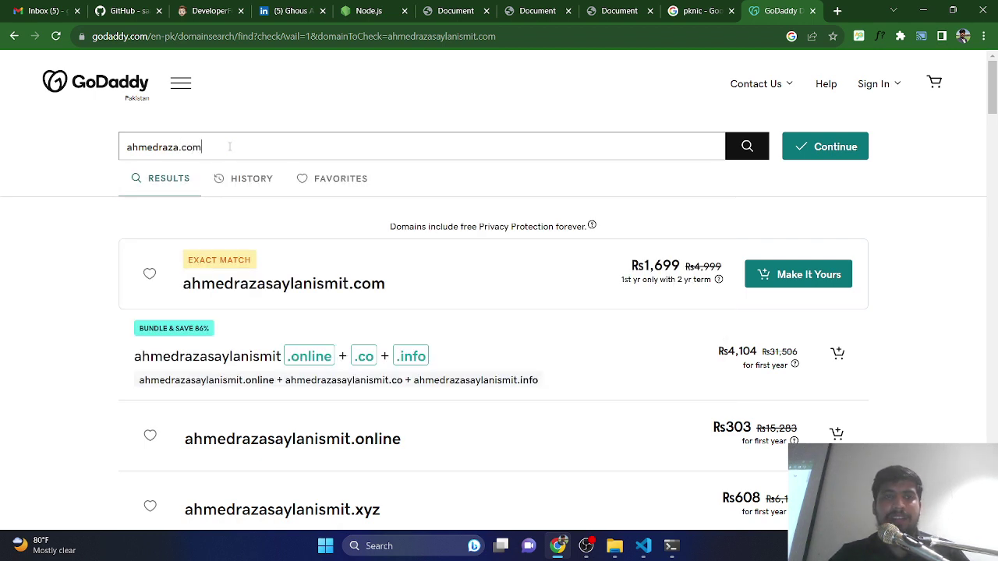
key("Return")
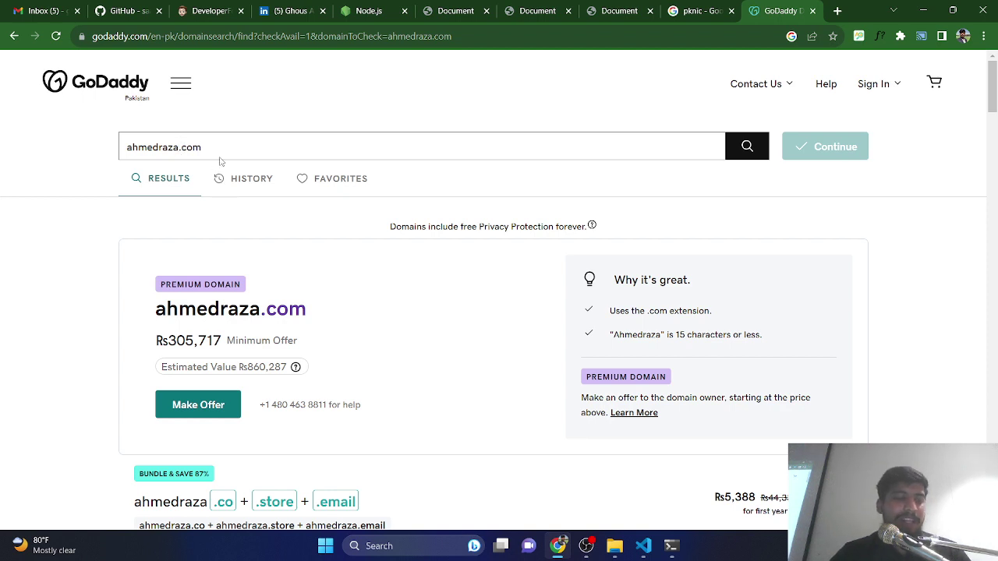
Step: Prefix the name with 'm' and recheck, finding it available at Rs1,699
left_click(128, 146)
type("m")
key("Return")
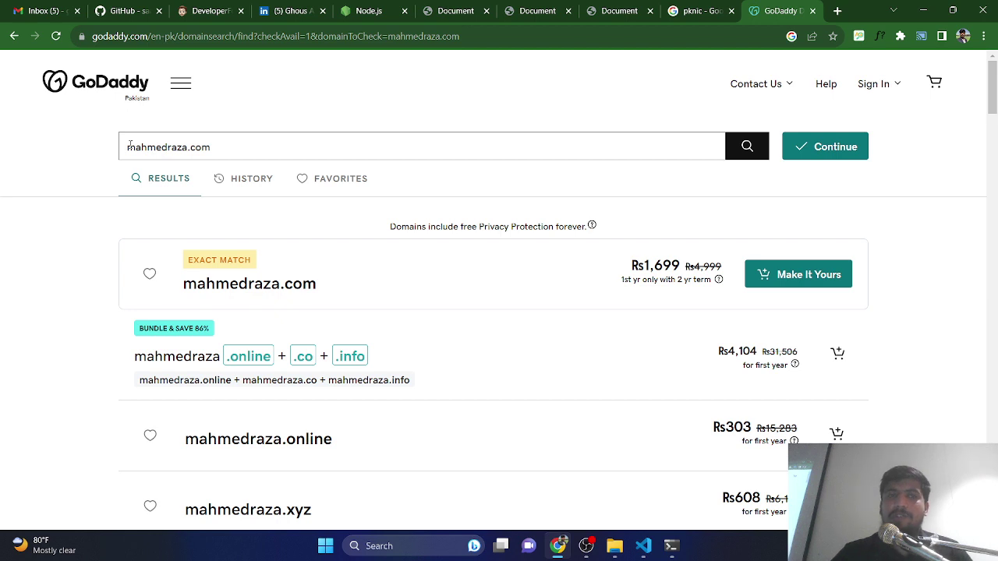
triple_click(132, 145)
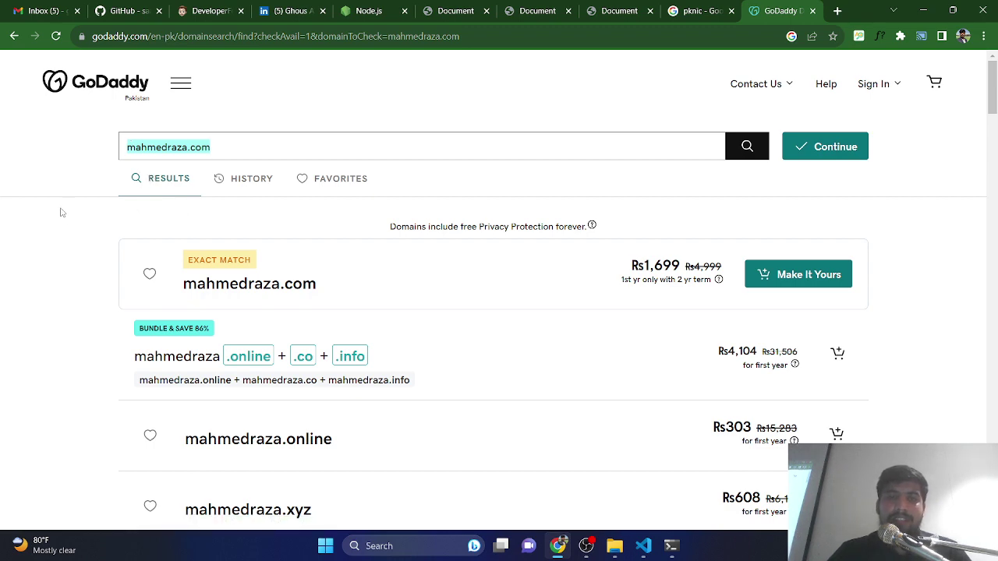
Step: Open Namecheap's home page in a new tab and review its A$9.24 .COM price and deals
left_click(837, 10)
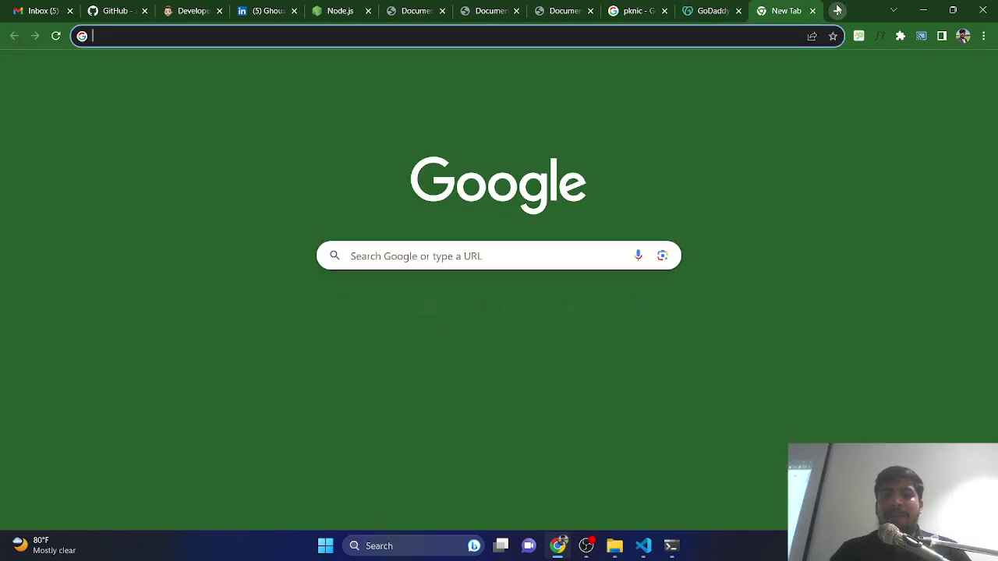
type("name")
key("Return")
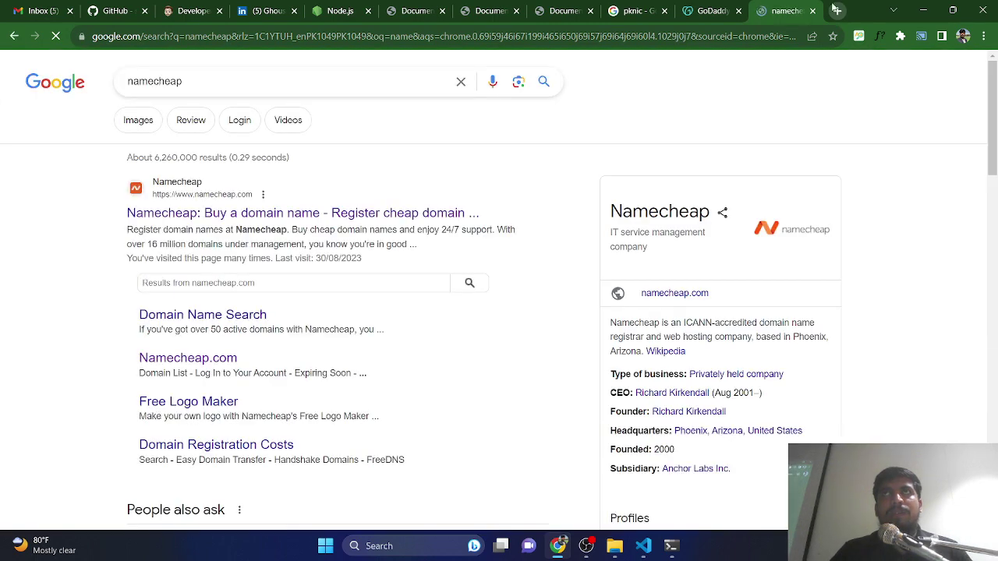
left_click(213, 197)
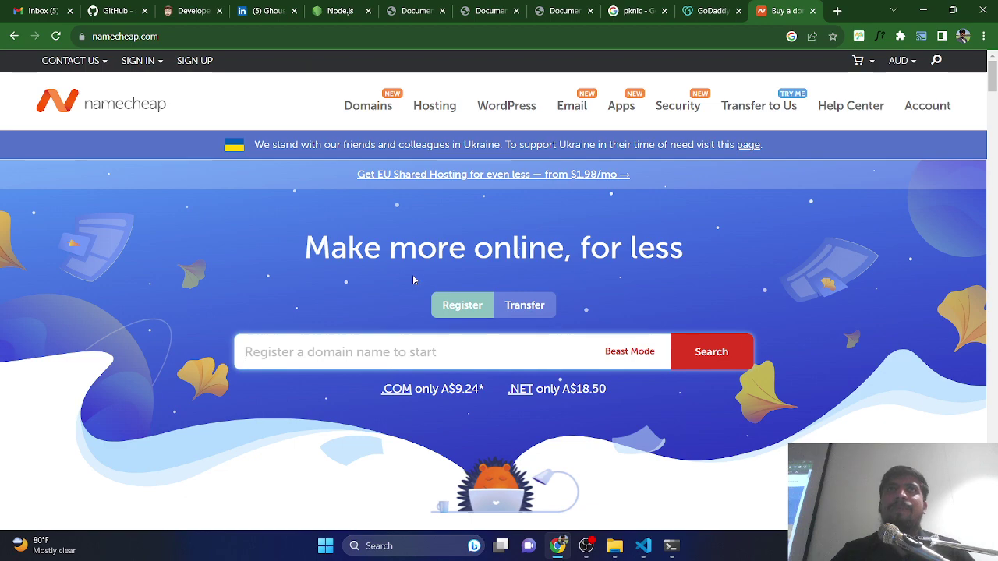
scroll(491, 197, "down", 10)
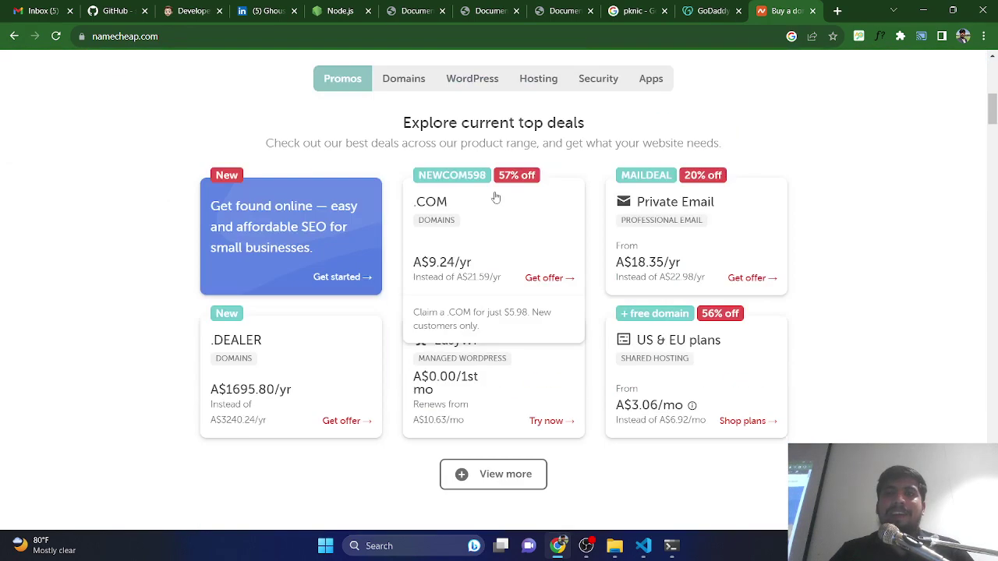
scroll(489, 198, "up", 7)
scroll(483, 238, "up", 4)
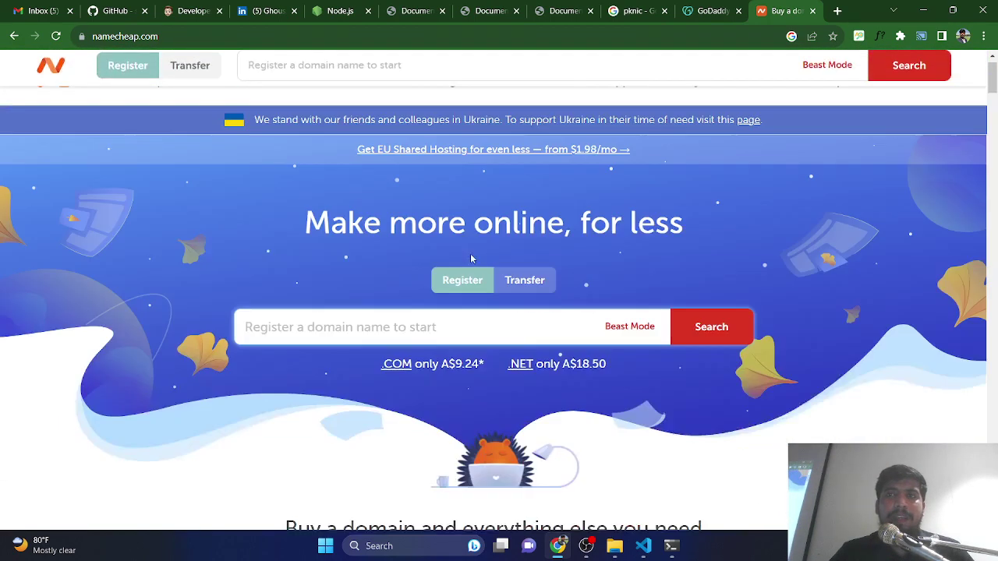
left_click(843, 8)
Step: Try loading domains.pk in the new tab
type("doamins")
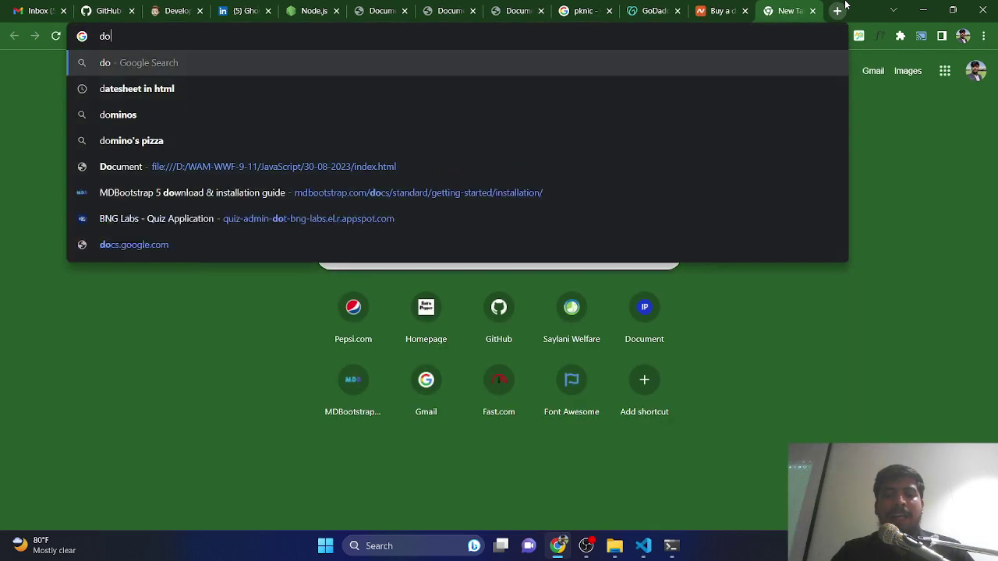
key("BackSpace")
key("BackSpace")
key("BackSpace")
key("BackSpace")
key("BackSpace")
type("m")
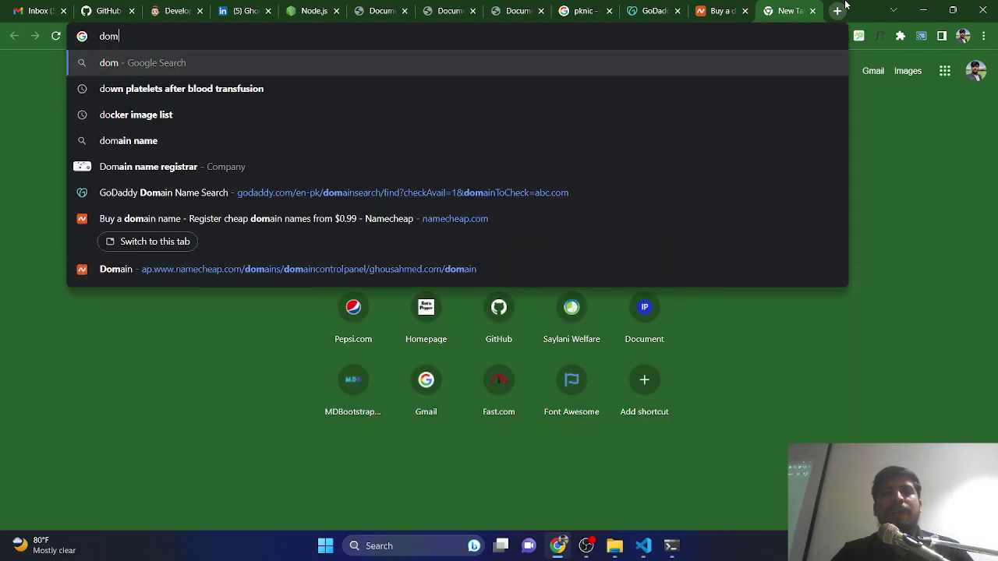
type("ains.pk")
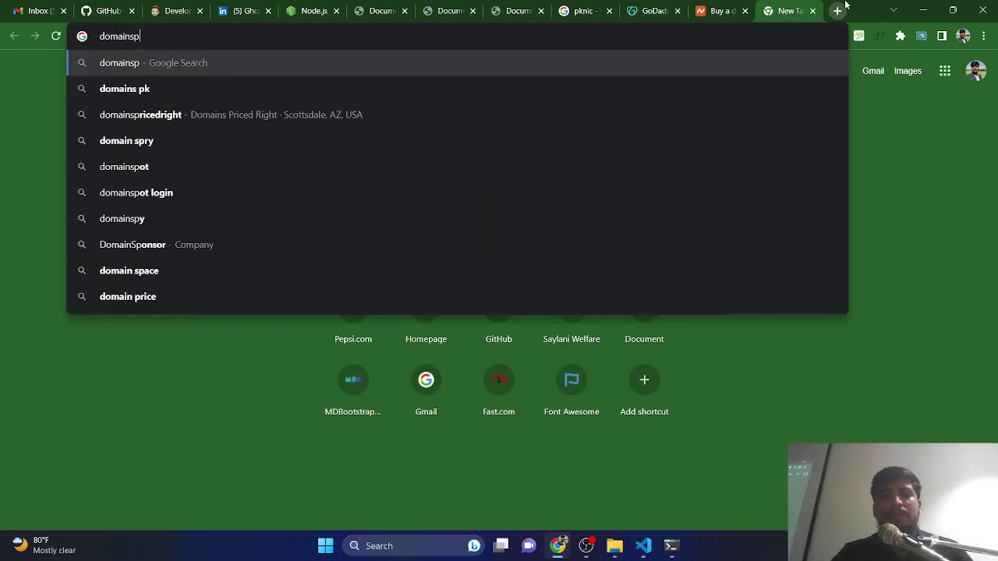
key("Return")
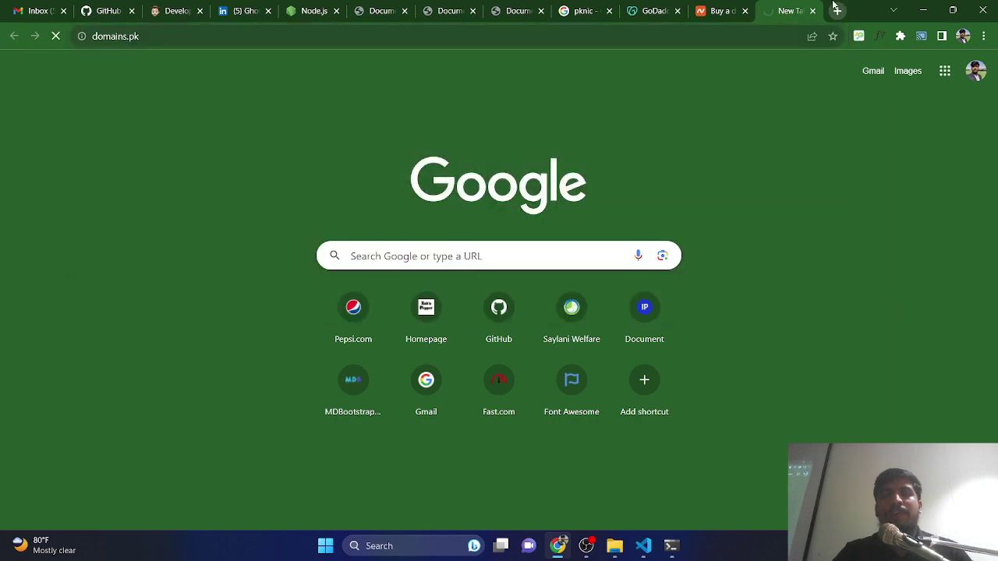
Step: Search for hosterpk in another new tab and open the HosterPK website
left_click(836, 8)
type("hosterpk")
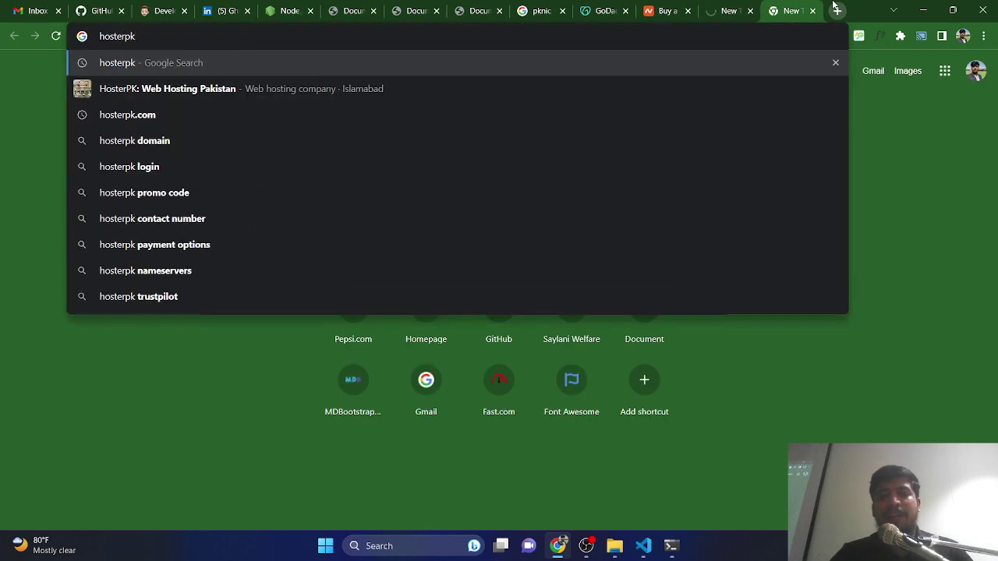
key("Return")
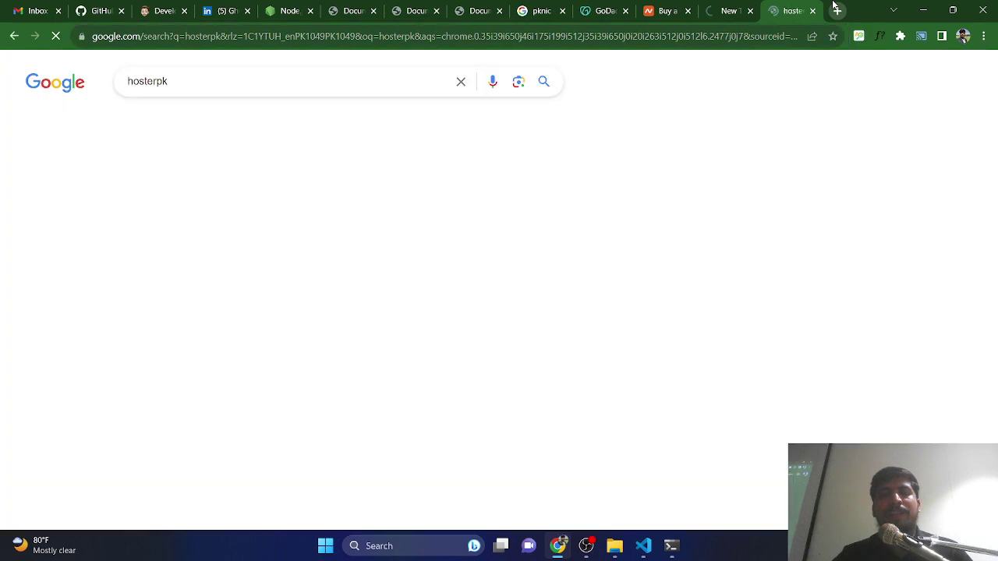
left_click(163, 213)
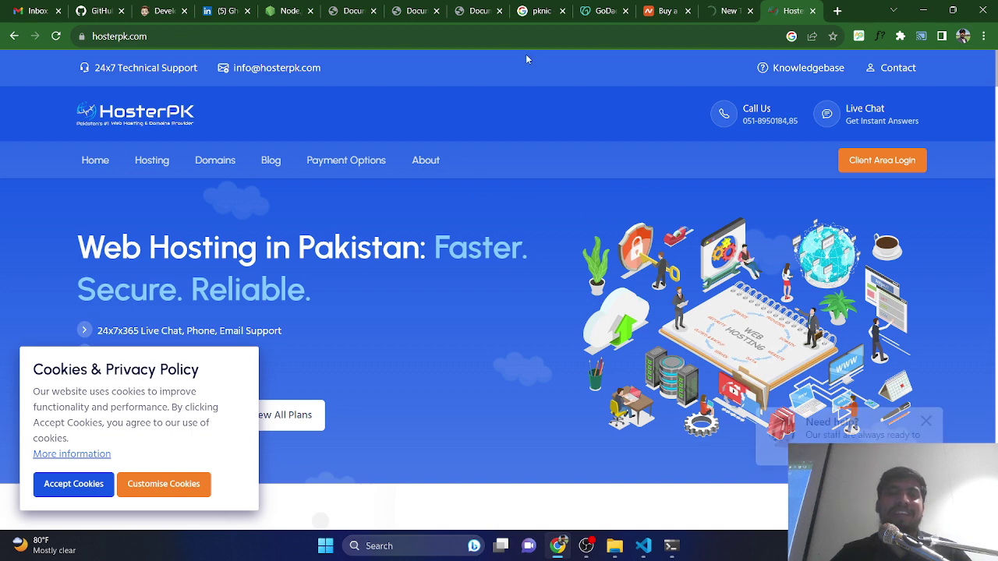
Step: Retry the unreachable domains.pk page, then go back to the blank new-tab page
left_click(728, 11)
left_click(650, 8)
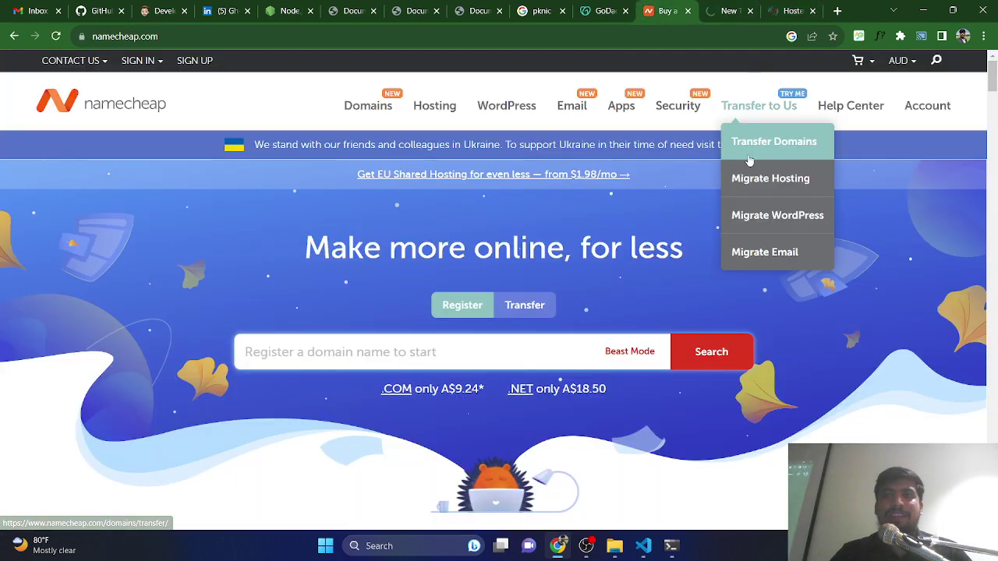
left_click(789, 10)
left_click(730, 11)
key("F5")
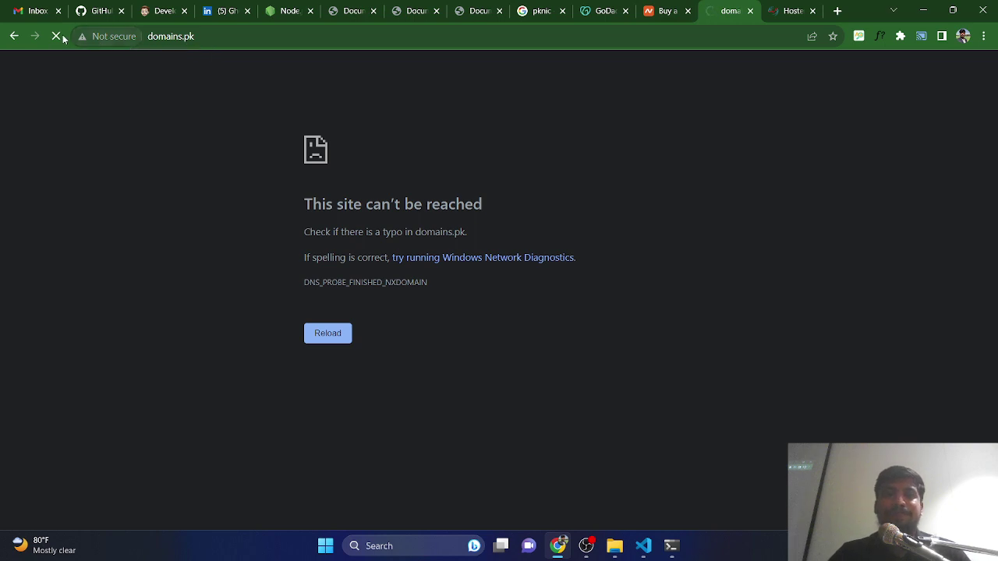
left_click(12, 37)
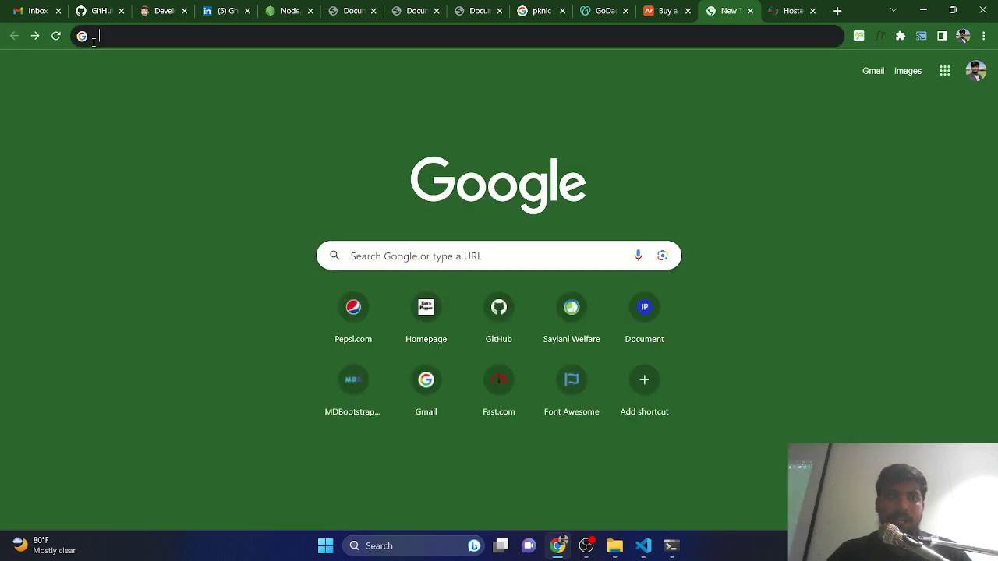
Step: Go to hostndomain from the address bar to reach HOSTnDOMAIN.com's hosting plans
left_click(92, 39)
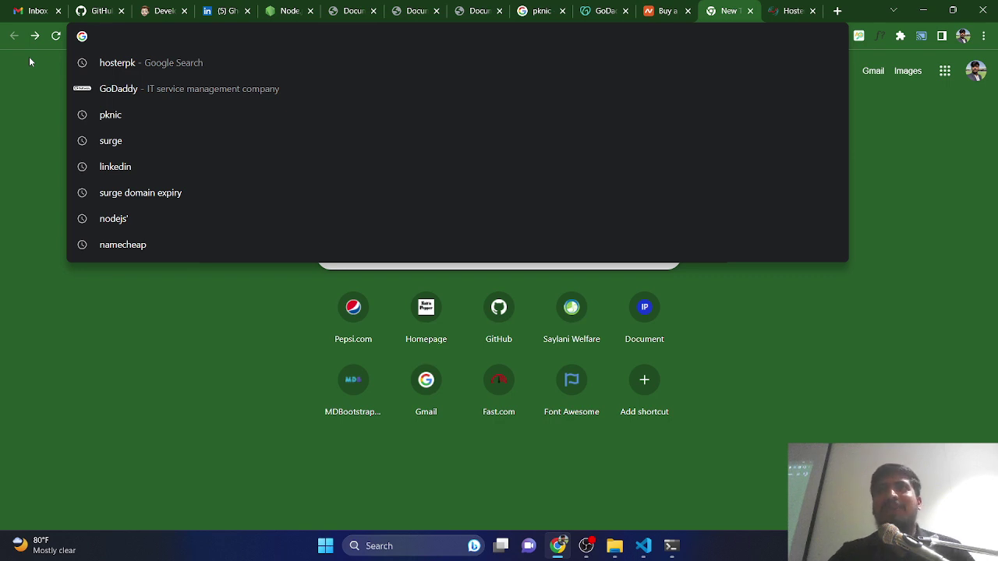
left_click(8, 81)
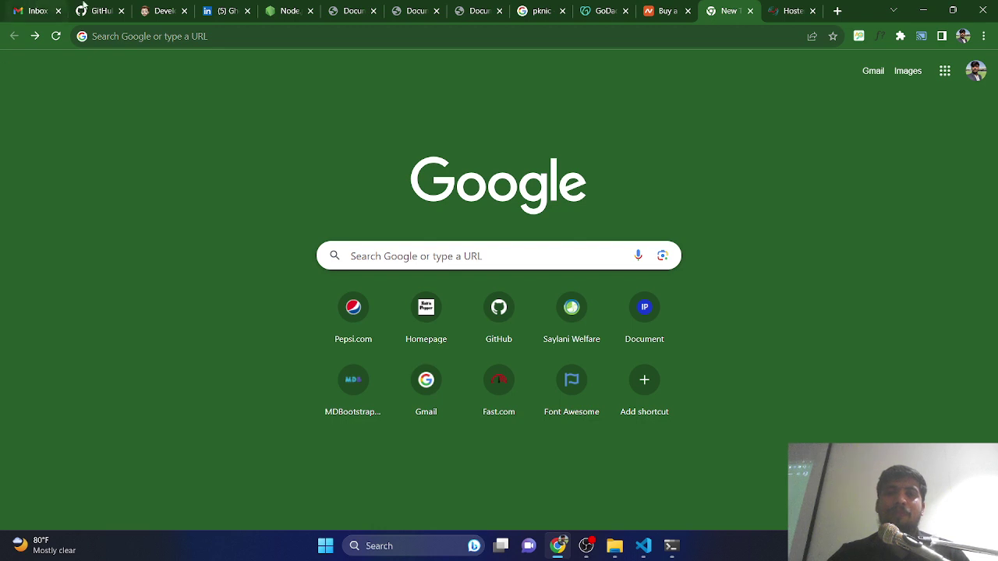
left_click(113, 36)
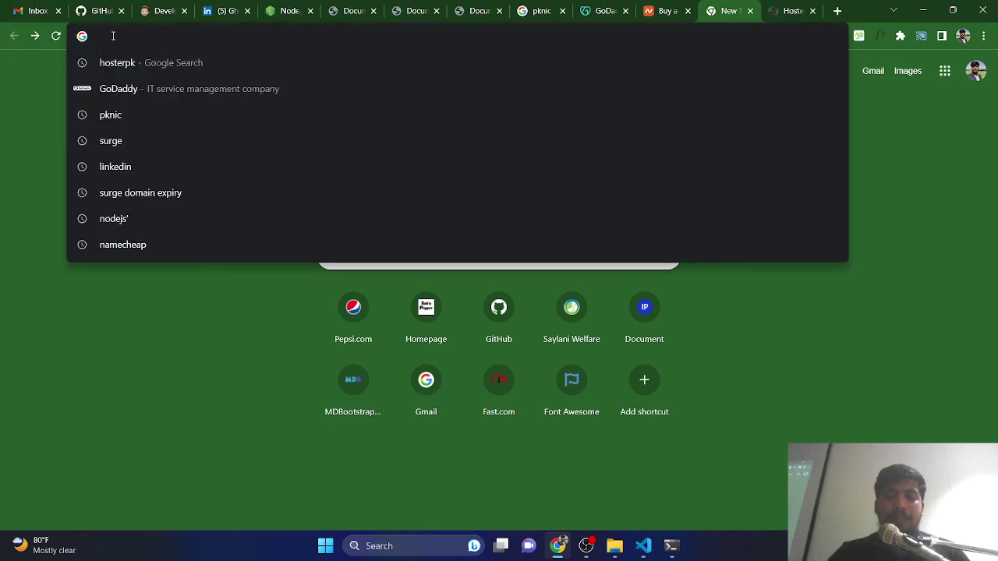
type("hostndomain")
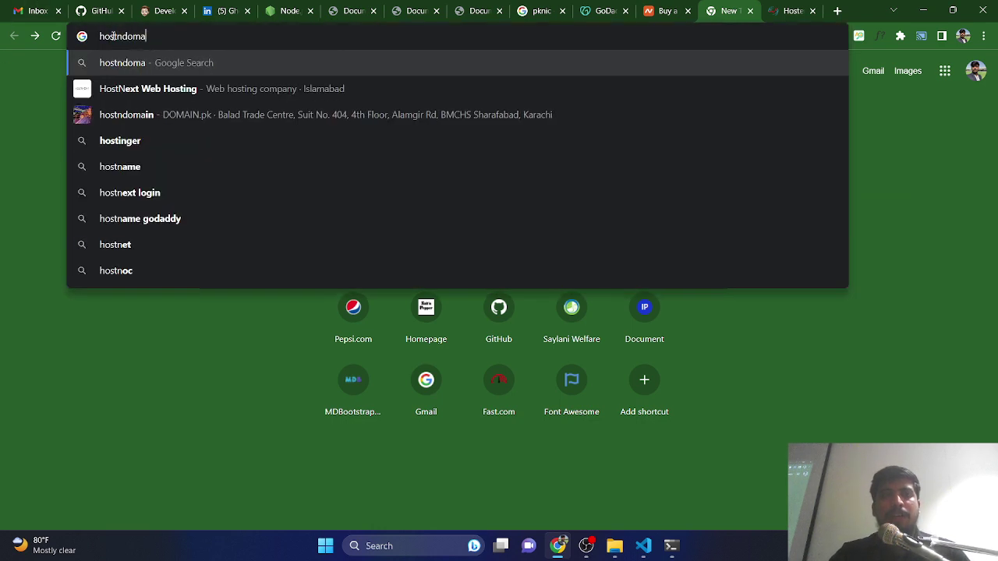
key("Return")
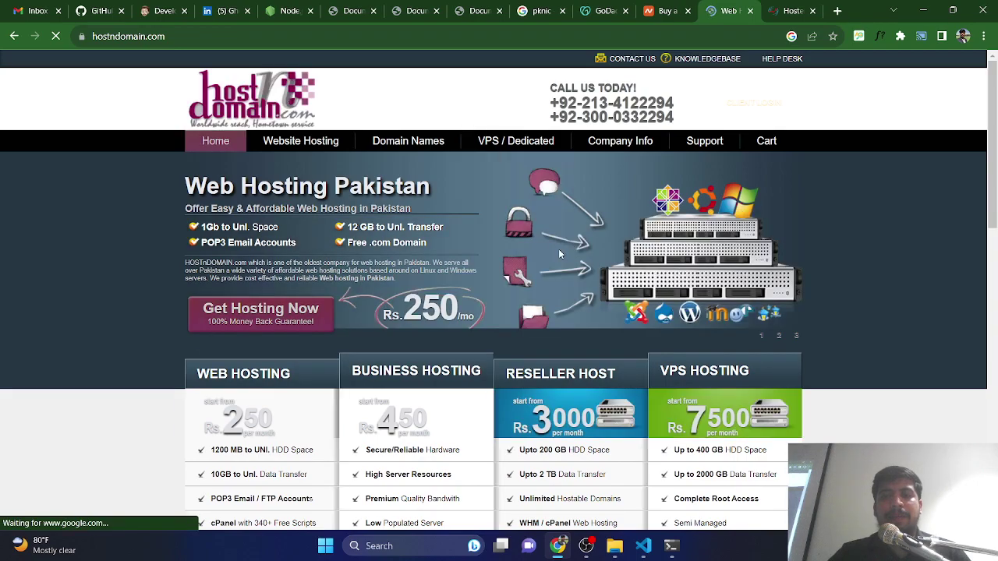
Step: Check a personal-name domain in HOSTnDOMAIN's Check Domain Availability box
scroll(558, 249, "down", 3)
scroll(449, 351, "down", 3)
scroll(445, 351, "up", 3)
scroll(446, 352, "down", 3)
left_click(438, 120)
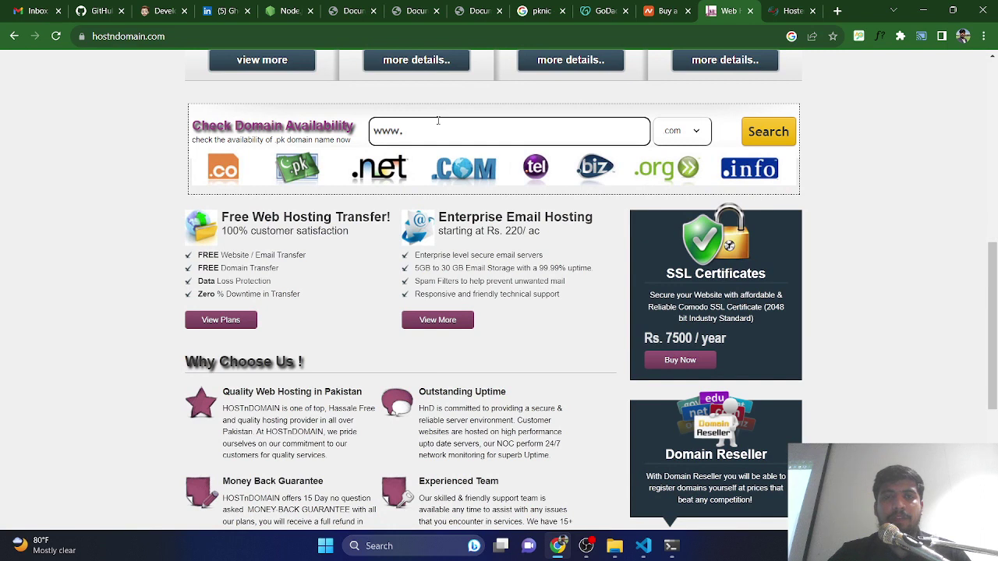
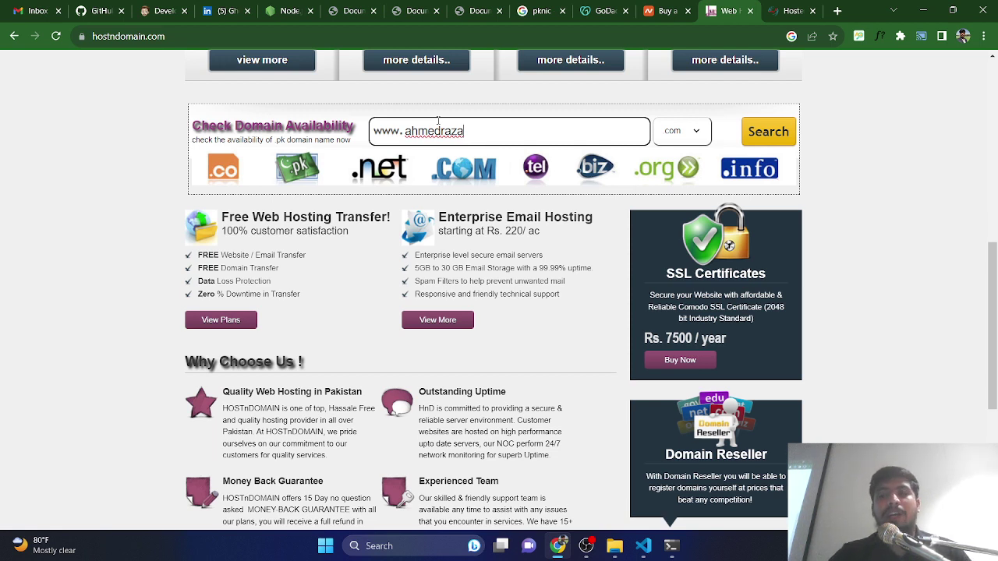
key("Return")
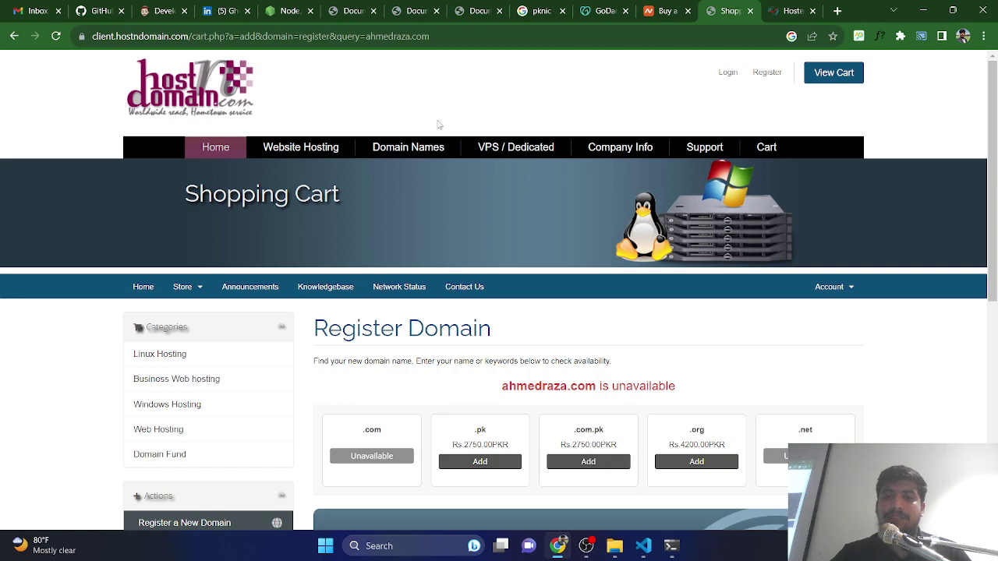
Step: Prefix the name with 'm', search again, and note the available .com at Rs.3900.00PKR
scroll(967, 257, "down", 3)
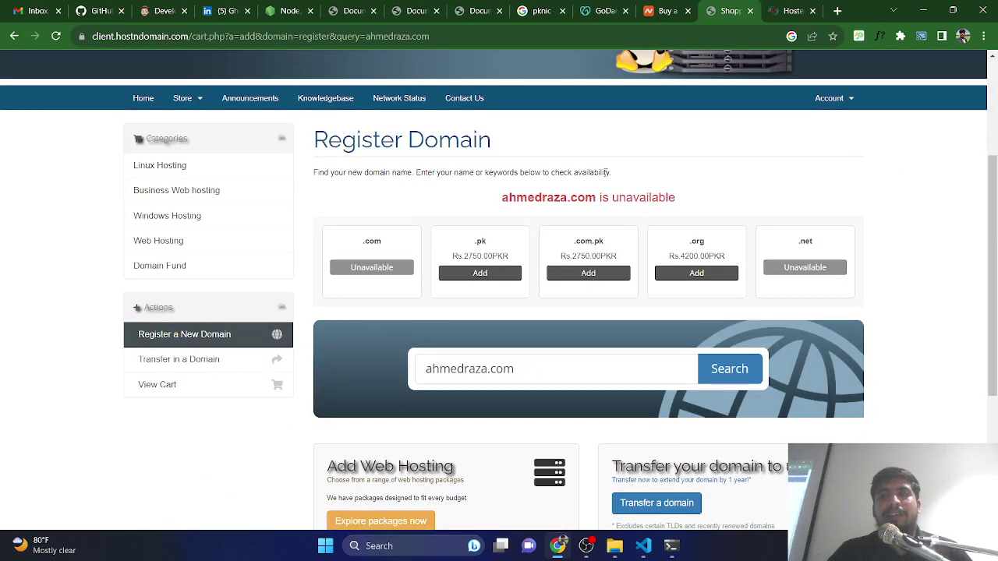
scroll(551, 232, "up", 3)
scroll(503, 246, "down", 4)
left_click(424, 297)
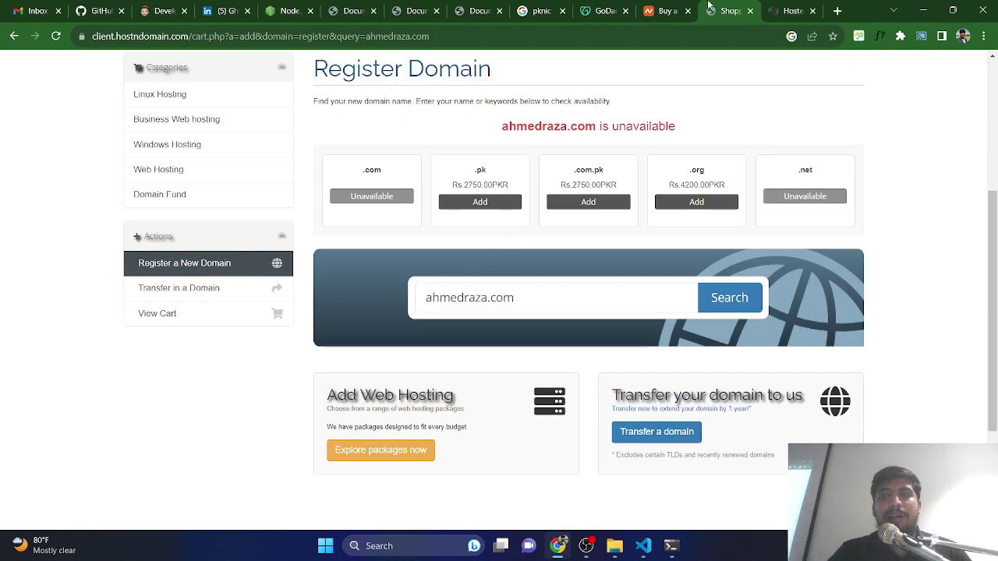
type("m")
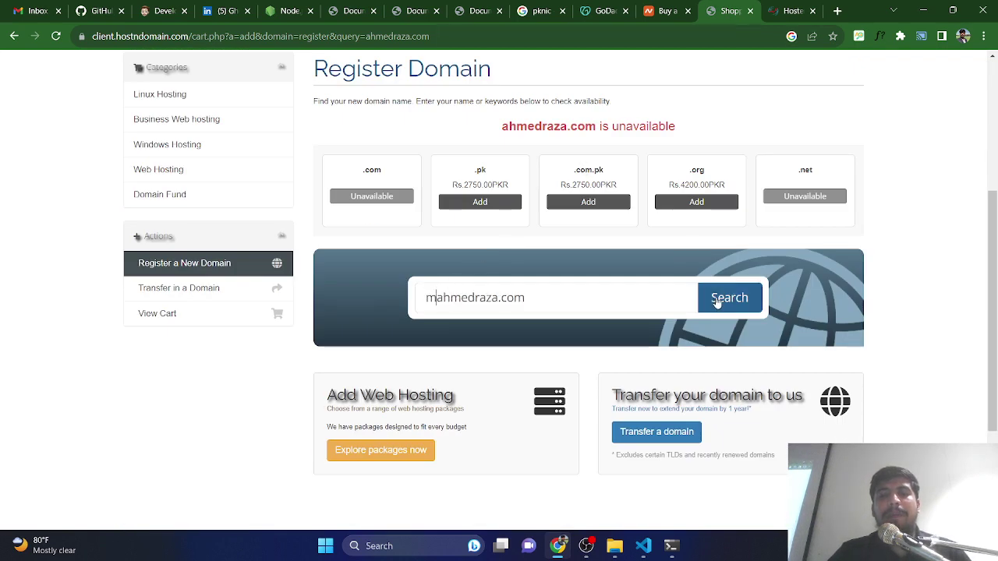
left_click(699, 289)
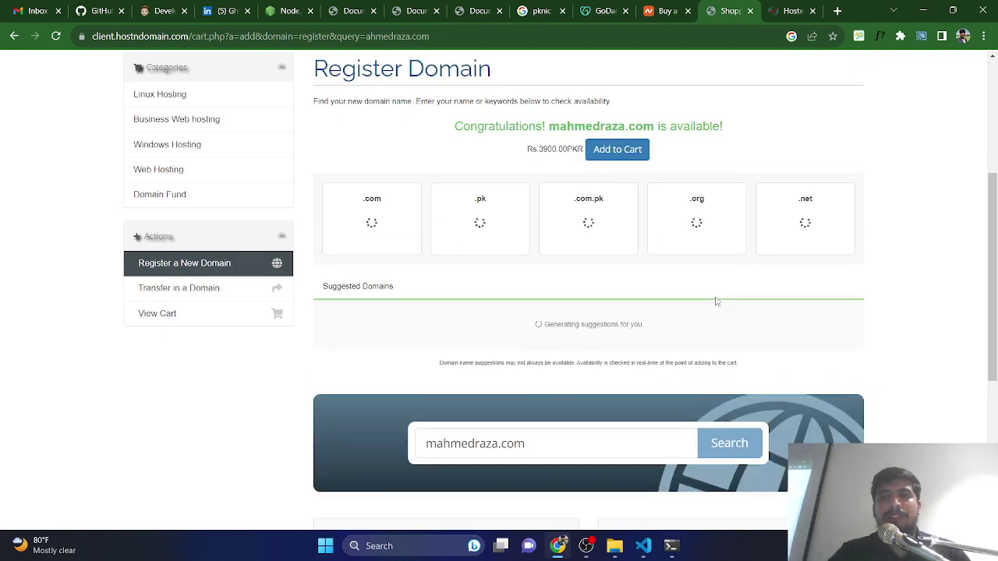
scroll(702, 302, "up", 3)
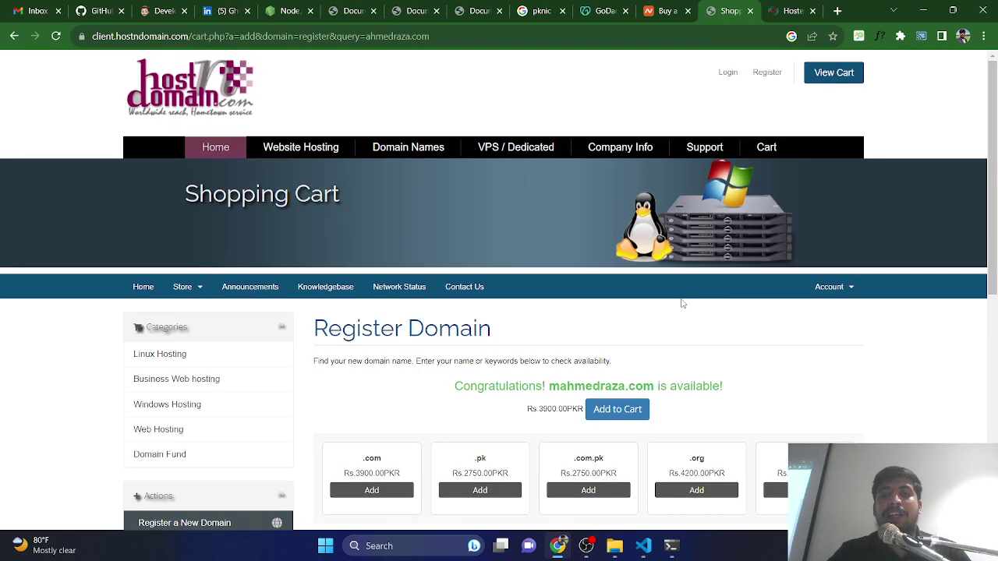
left_click_drag(537, 409, 560, 415)
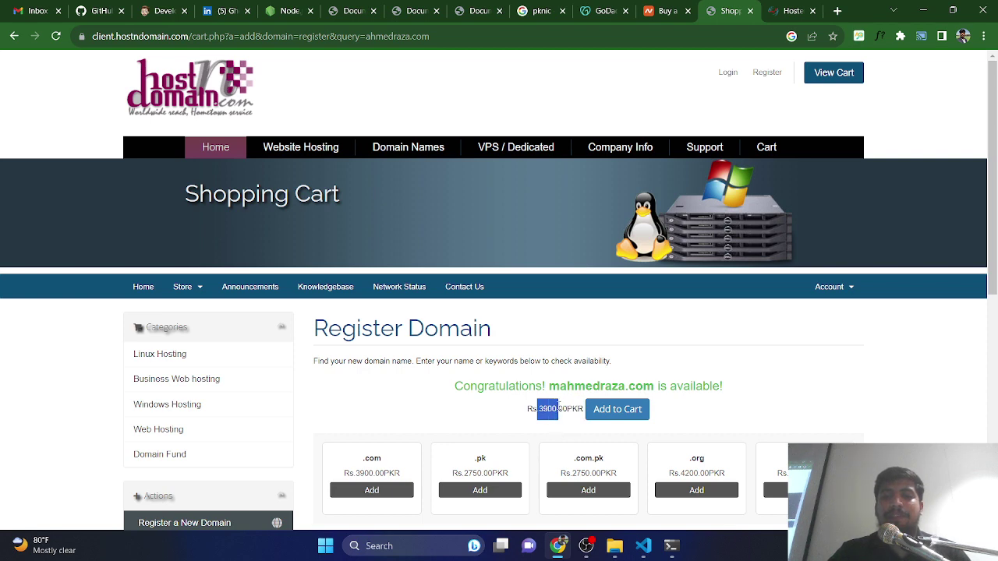
Step: Compare against GoDaddy, then open HosterPK's Domains > Register a Domain page
left_click(622, 10)
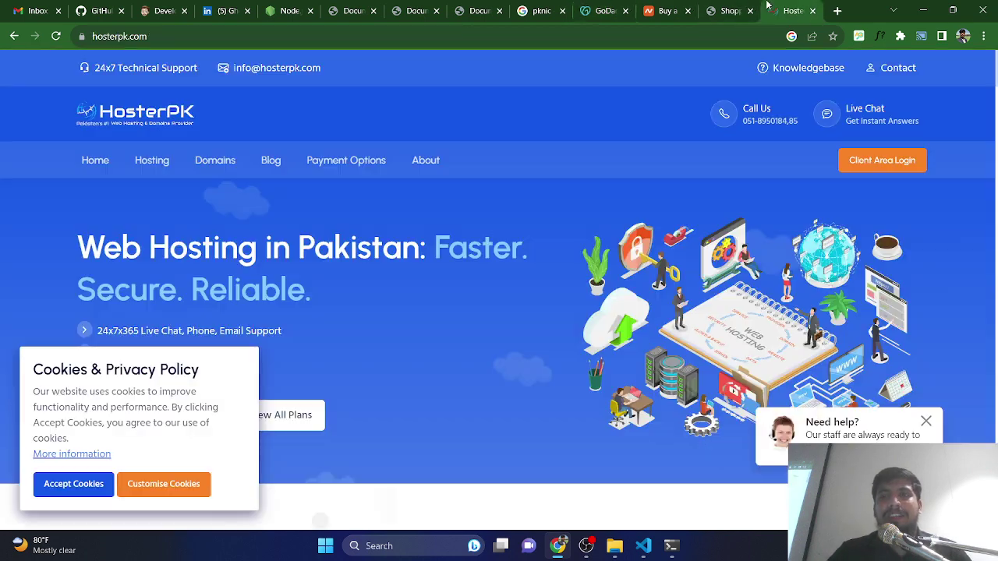
left_click(777, 7)
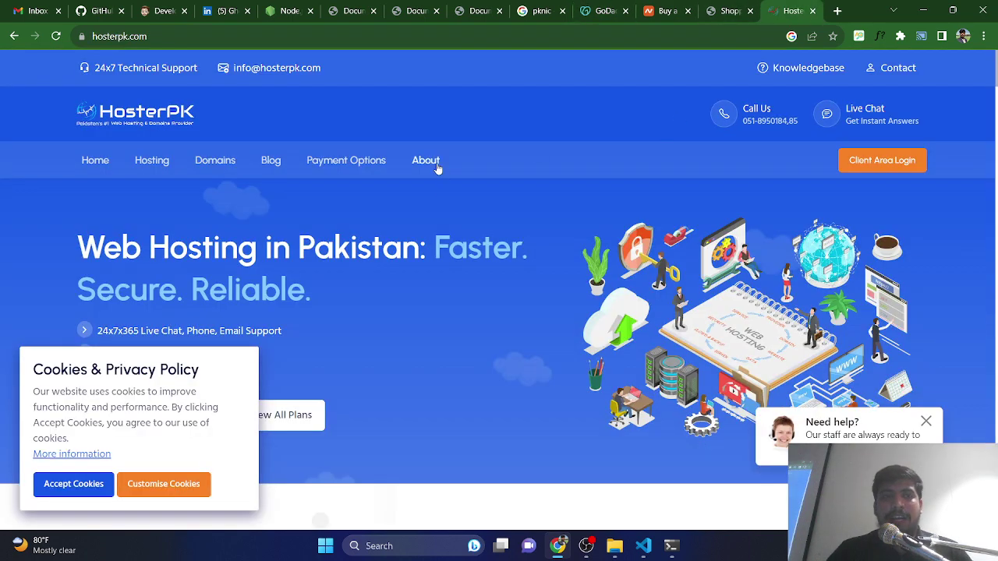
mouse_move(215, 160)
left_click(251, 232)
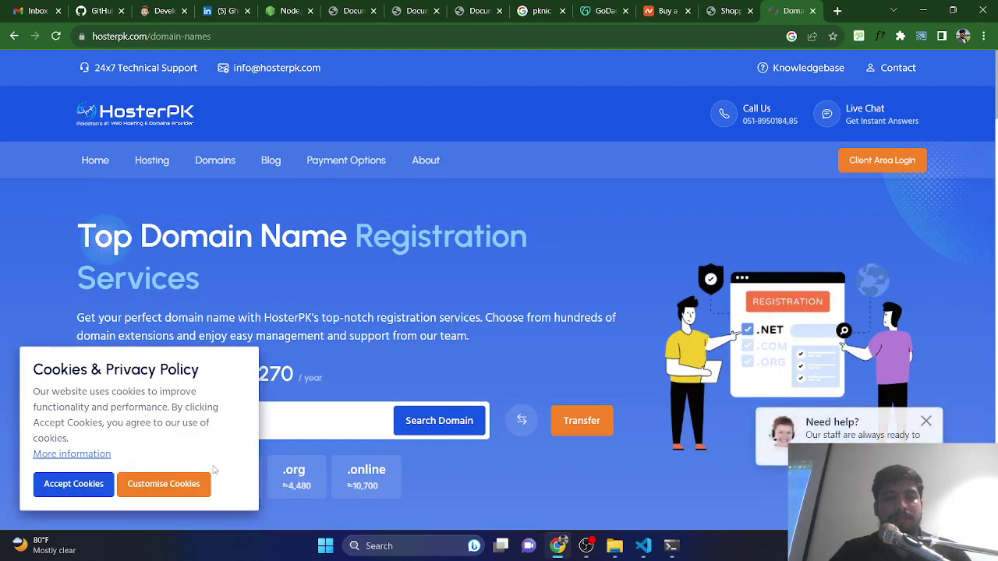
Step: Accept HosterPK's cookies and search for the personal-name .com domain
left_click(109, 484)
key("ctrl+a")
key("Return")
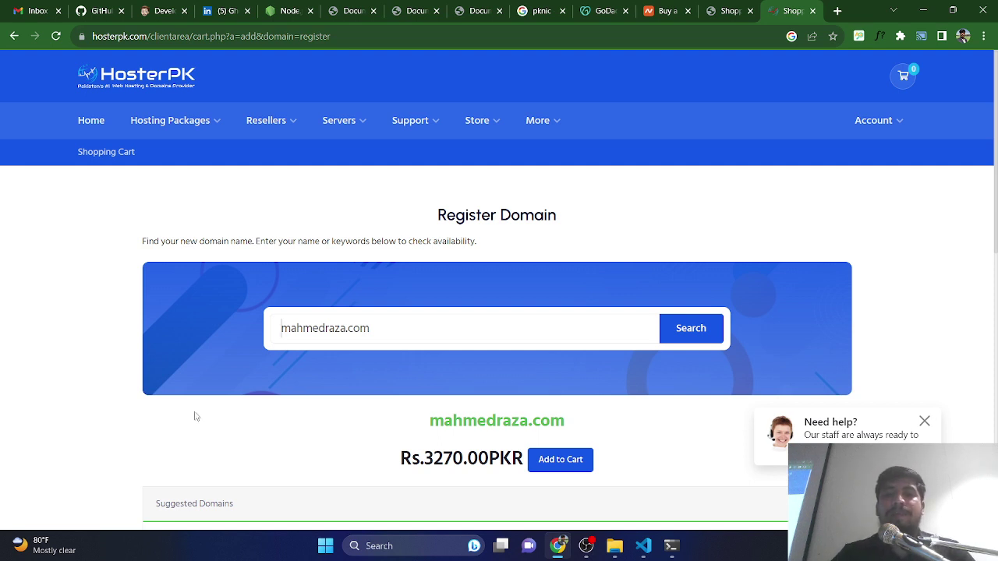
Step: Close the chat popup and highlight the Rs.3270.00PKR price to compare with GoDaddy
scroll(294, 446, "down", 3)
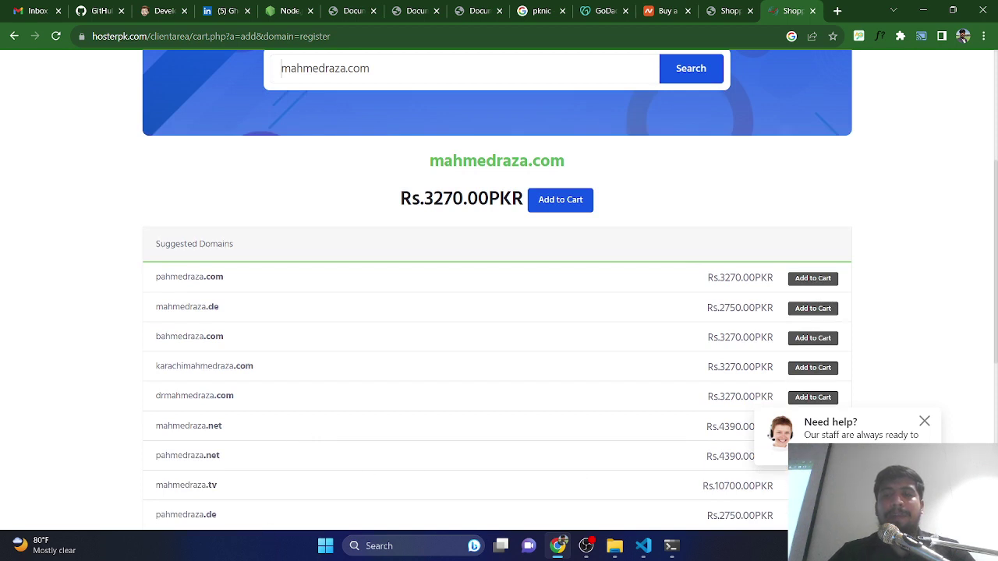
left_click(924, 420)
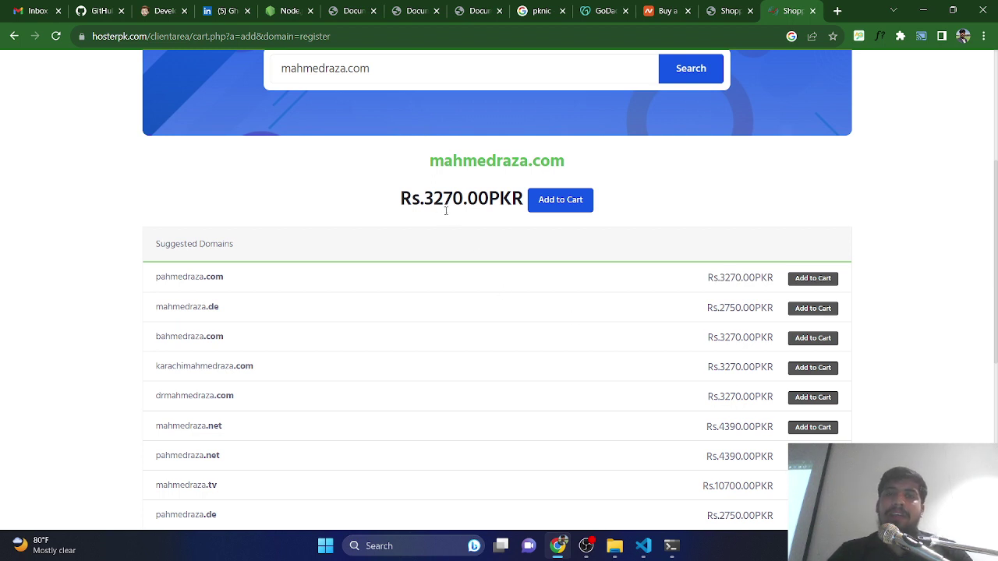
left_click_drag(424, 199, 462, 199)
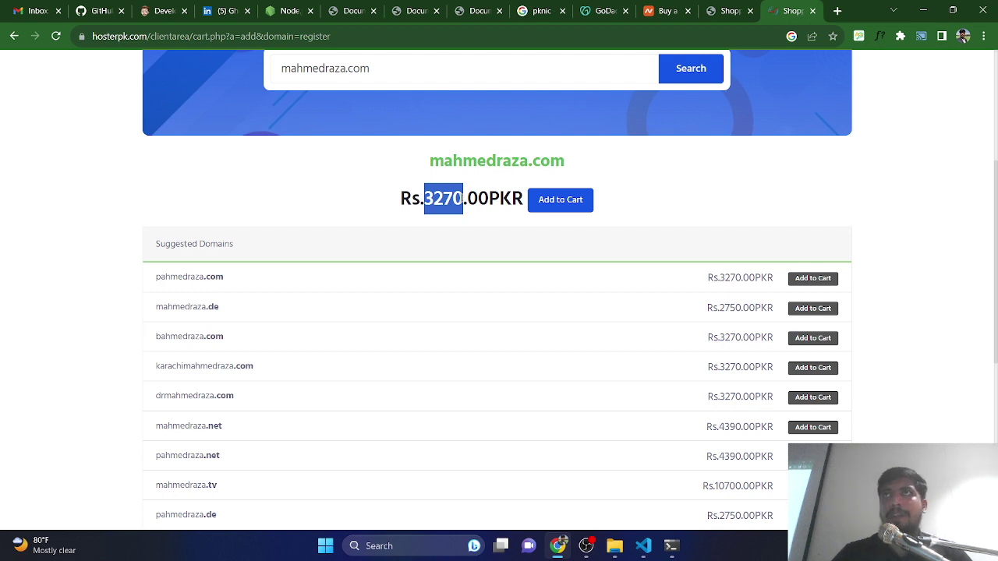
left_click_drag(423, 200, 615, 3)
left_click(610, 7)
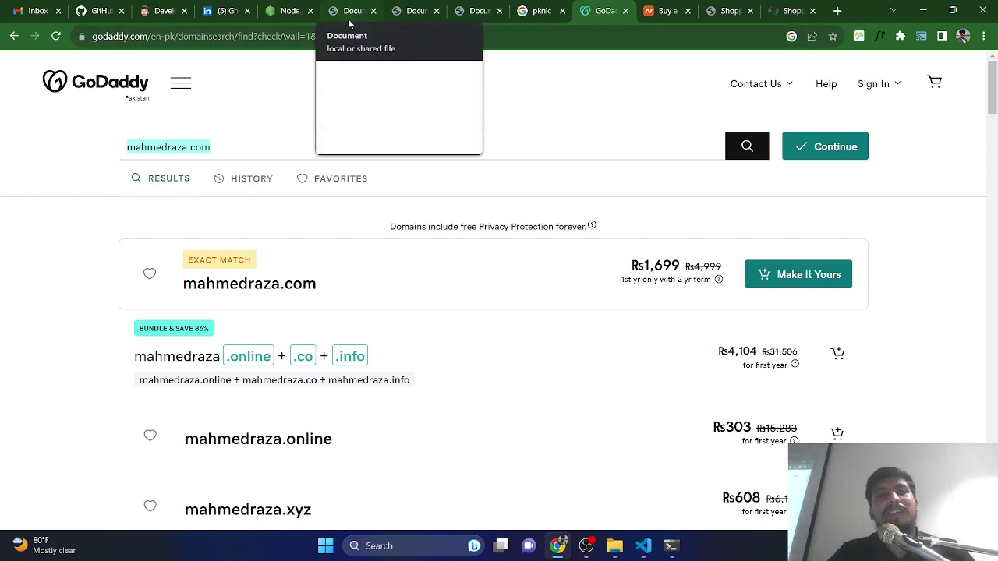
Step: Check olxpakistan.com availability in HosterPK's domain search
left_click(805, 6)
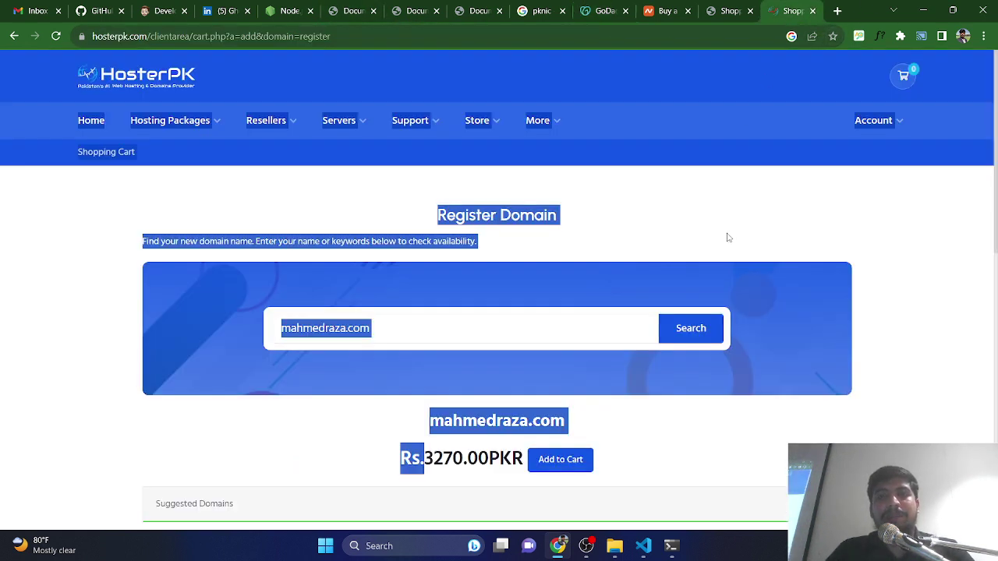
left_click(703, 260)
scroll(699, 259, "down", 3)
scroll(699, 258, "up", 3)
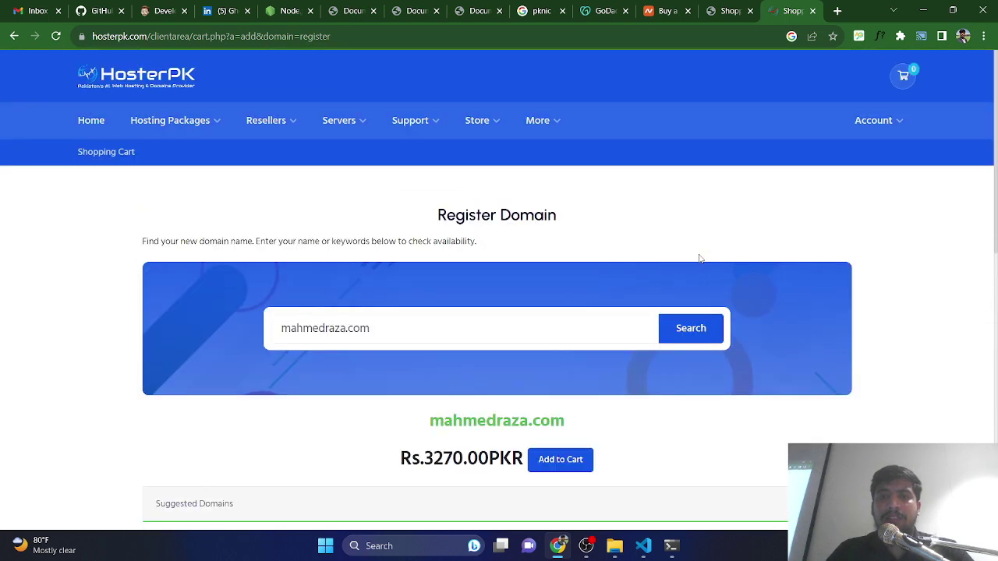
double_click(555, 318)
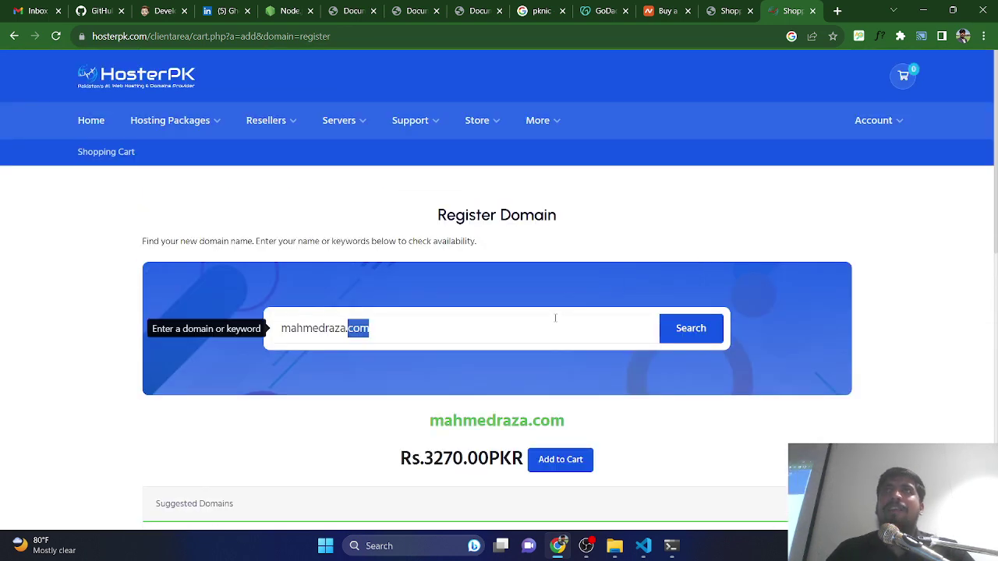
key("ctrl+a")
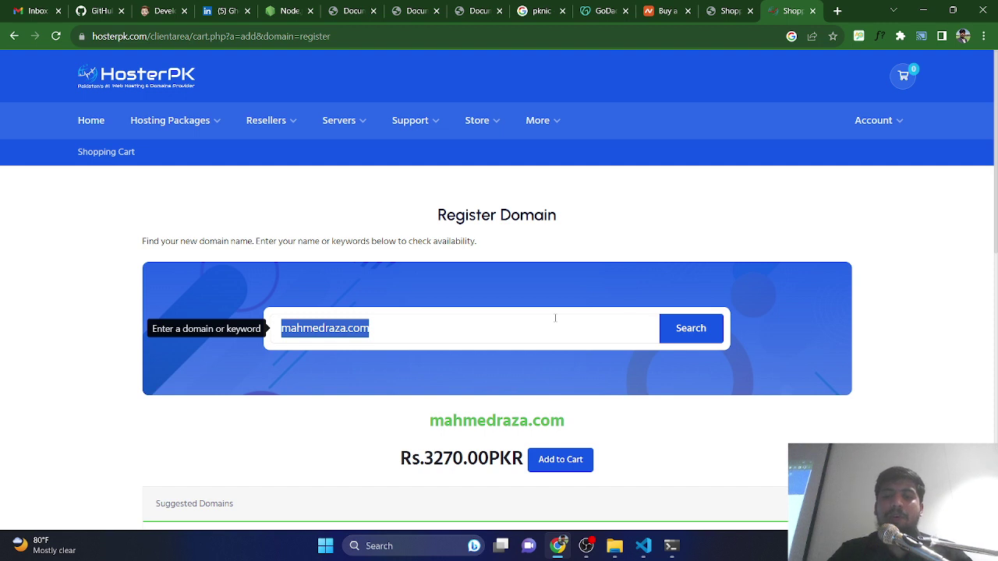
type("olx")
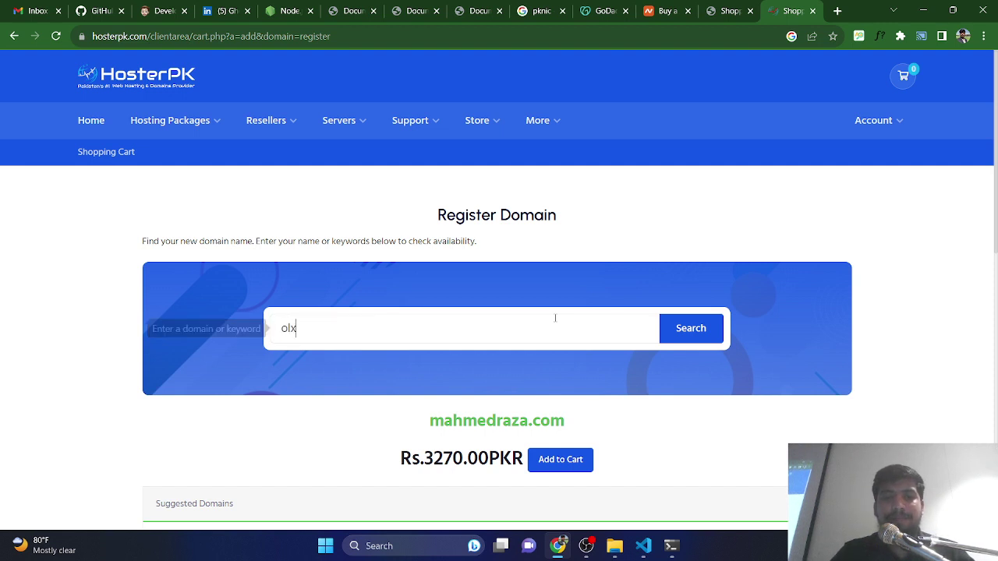
type("pakistan")
key("Return")
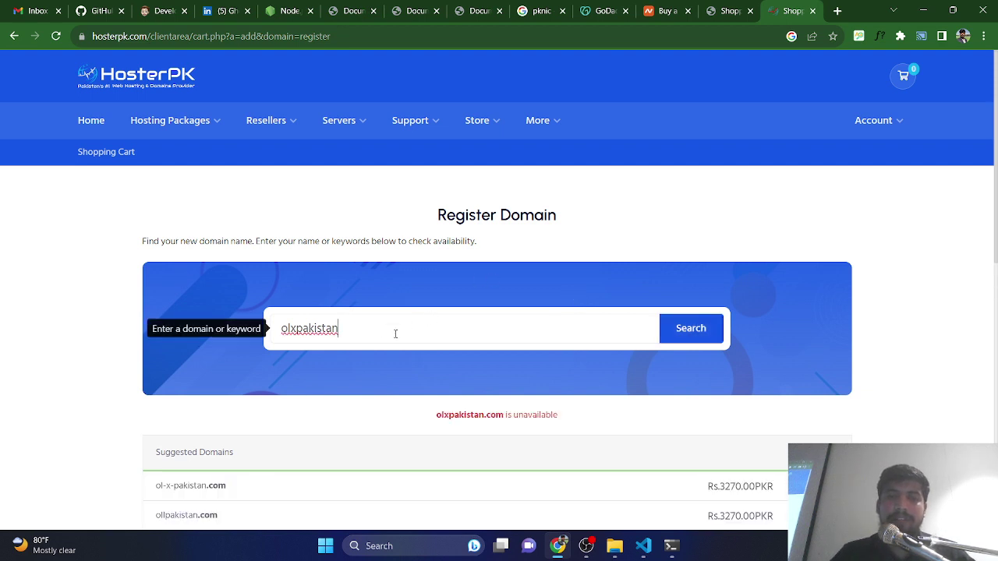
Step: Check olxkarachi.com availability, then compare against GoDaddy's Rs1,699 result
key("BackSpace")
key("BackSpace")
key("BackSpace")
key("BackSpace")
key("BackSpace")
key("BackSpace")
key("BackSpace")
key("BackSpace")
type("karachi")
key("Return")
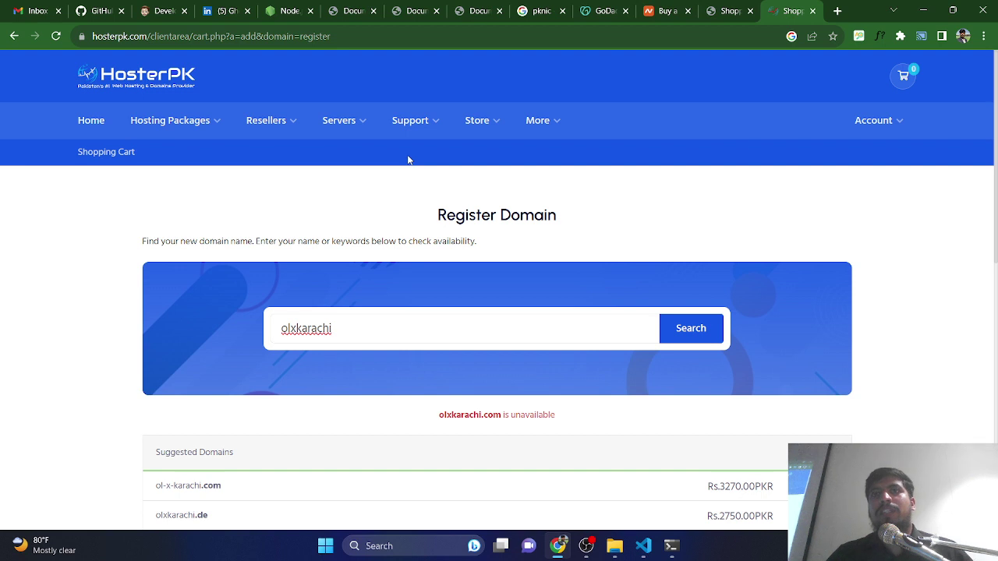
left_click(585, 8)
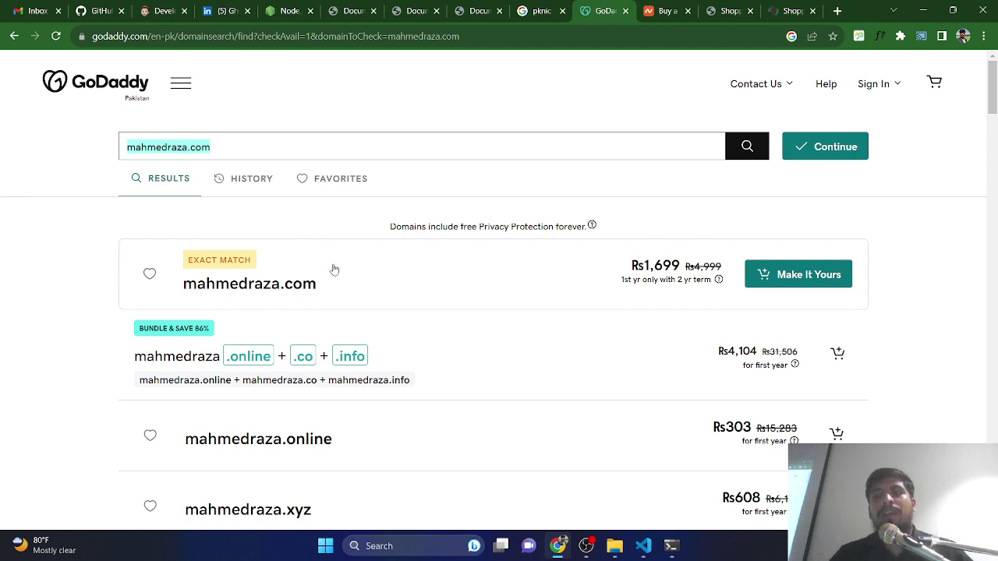
Step: Search GoDaddy for the personal domain's .in version (Rs2,748), then return to Namecheap's home page
scroll(332, 273, "down", 3)
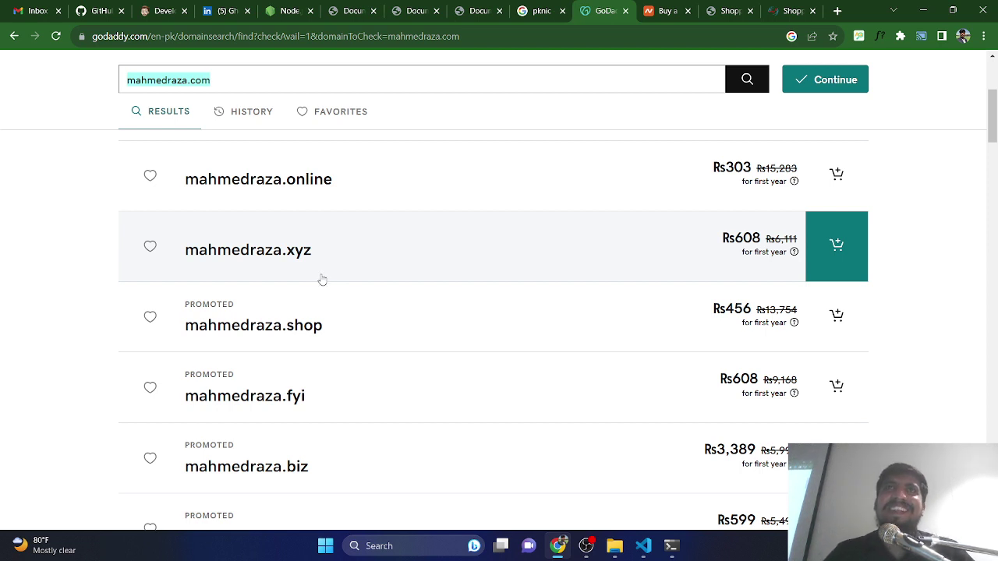
left_click(788, 11)
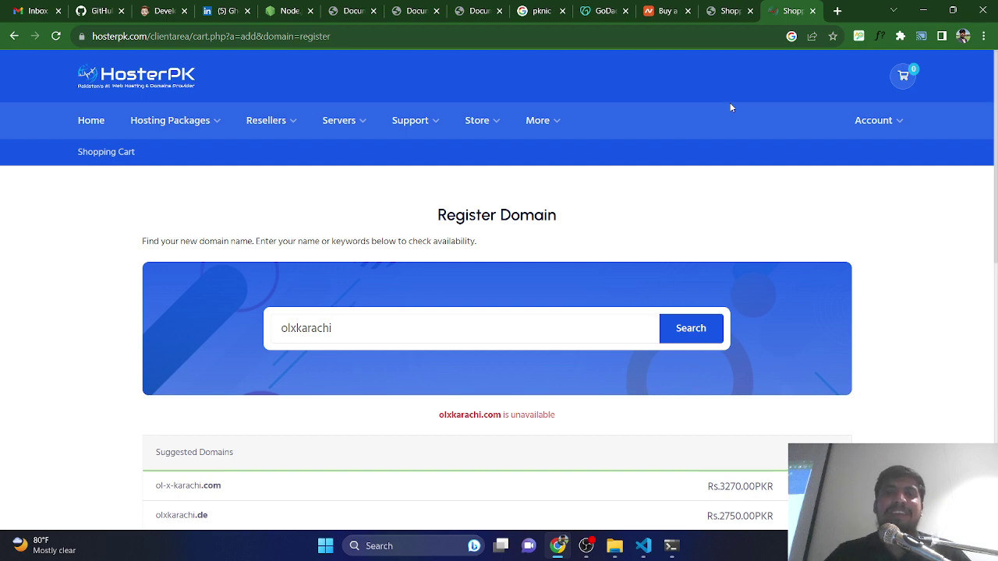
left_click(630, 8)
scroll(267, 138, "up", 3)
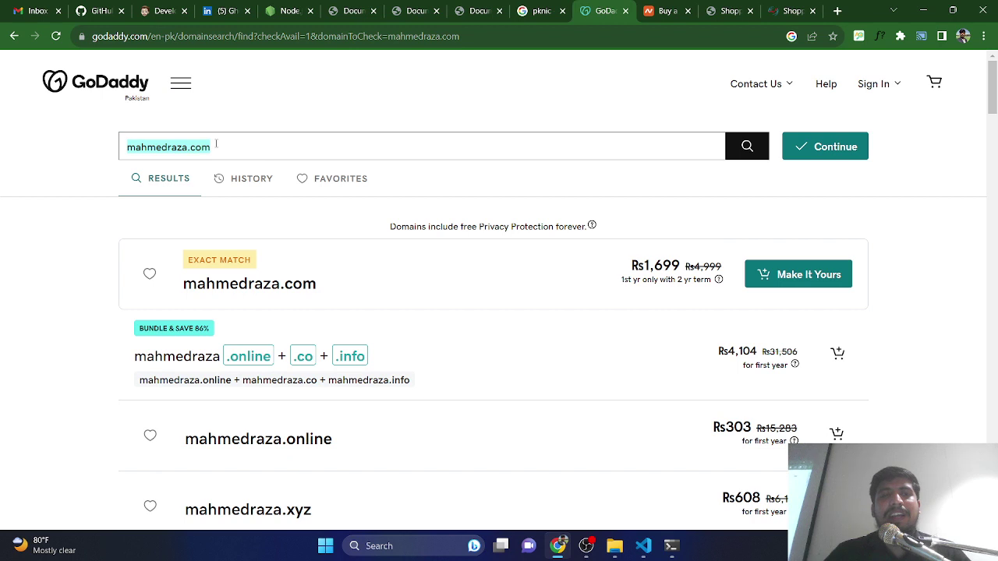
left_click_drag(233, 148, 191, 148)
type("in")
key("Return")
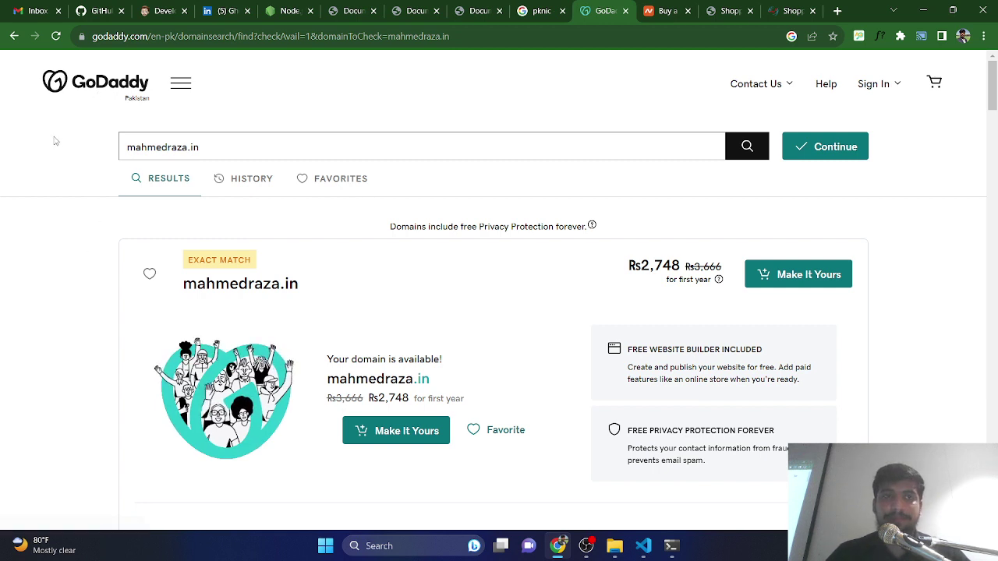
left_click(789, 10)
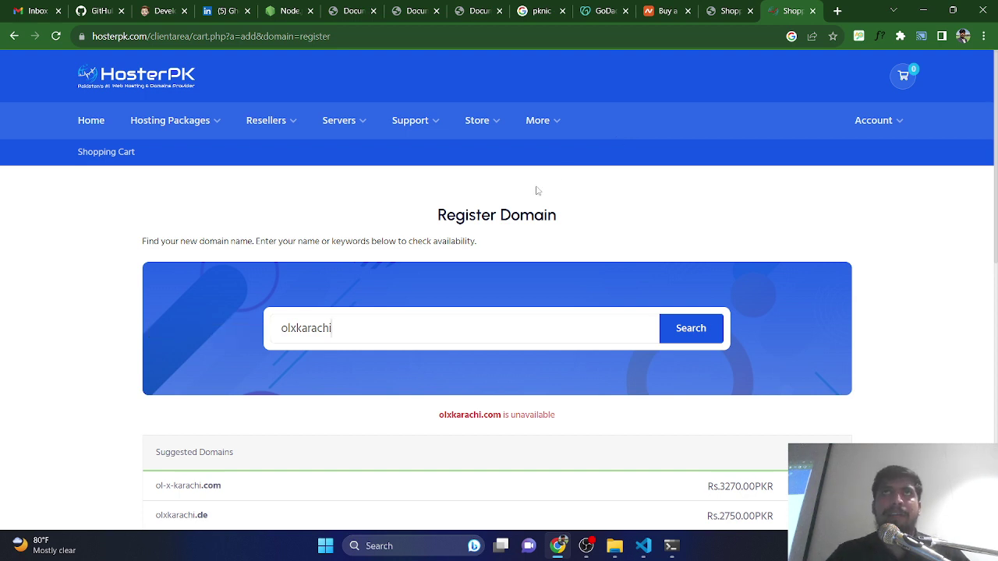
left_click(665, 11)
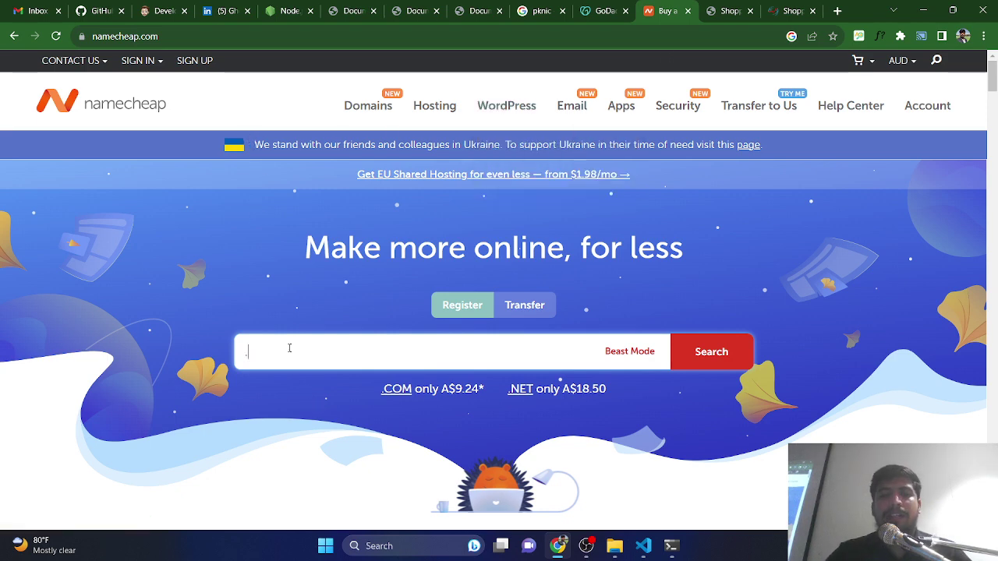
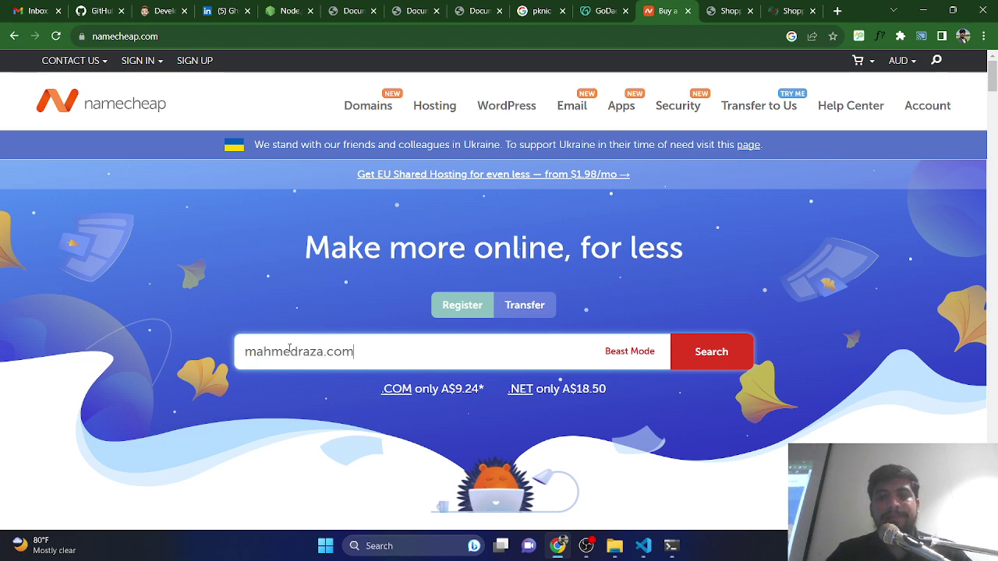
Step: Search Namecheap for the personal-name .com, shown available at A$15.88/yr
key("Return")
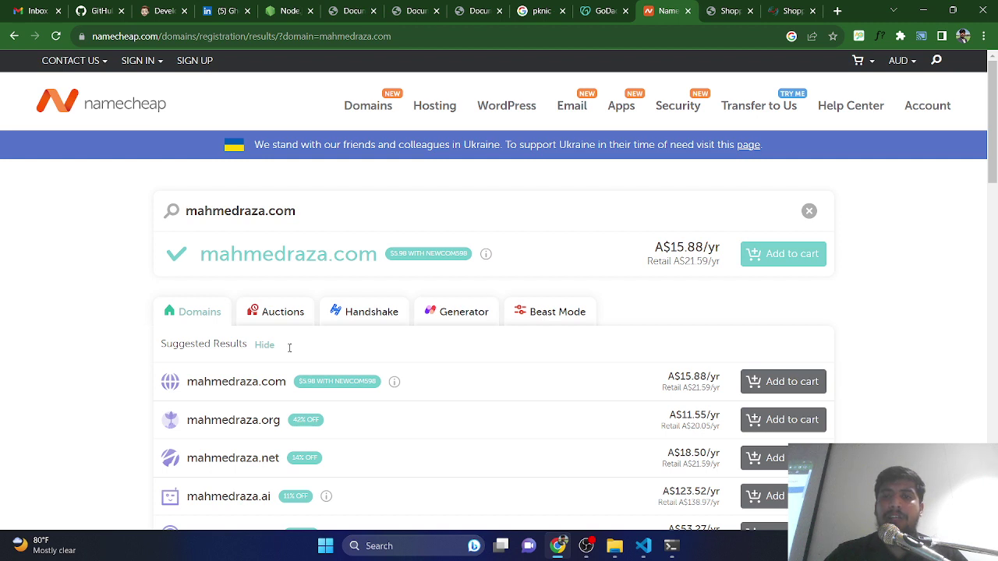
right_click(845, 6)
Step: Search Google for 'usd to pkr' and convert 16 USD in its converter
left_click(865, 82)
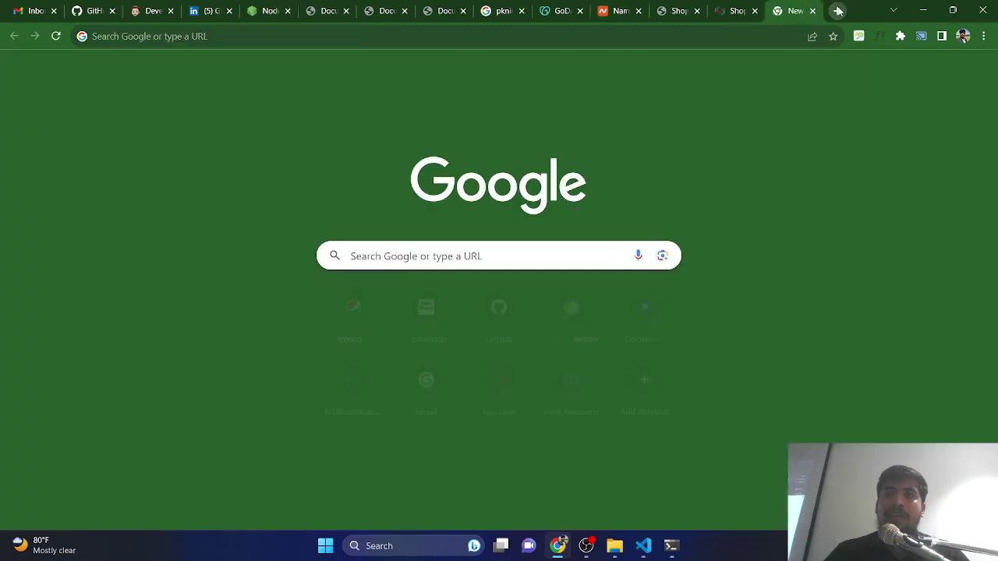
left_click(760, 36)
type("usd")
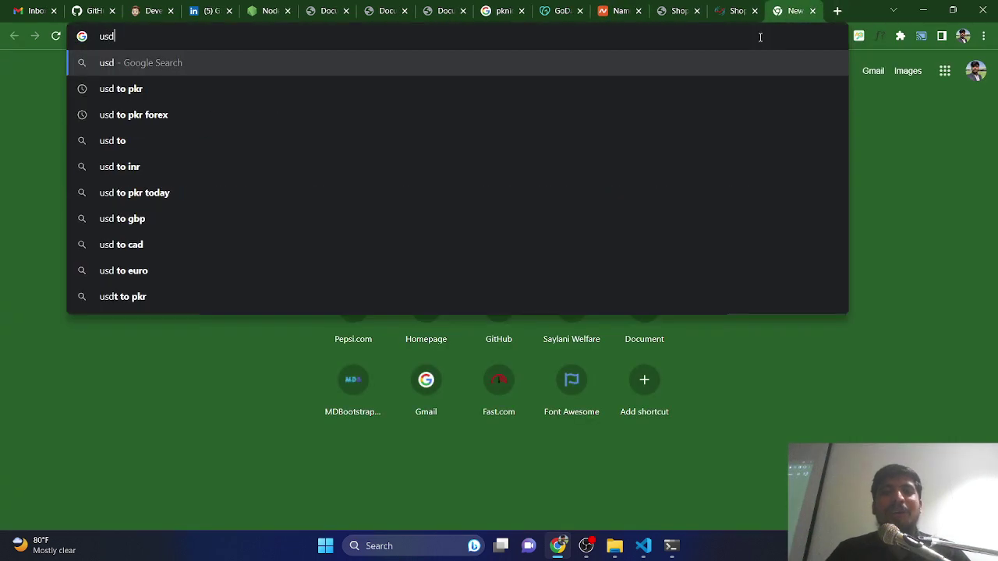
key("Down")
key("Return")
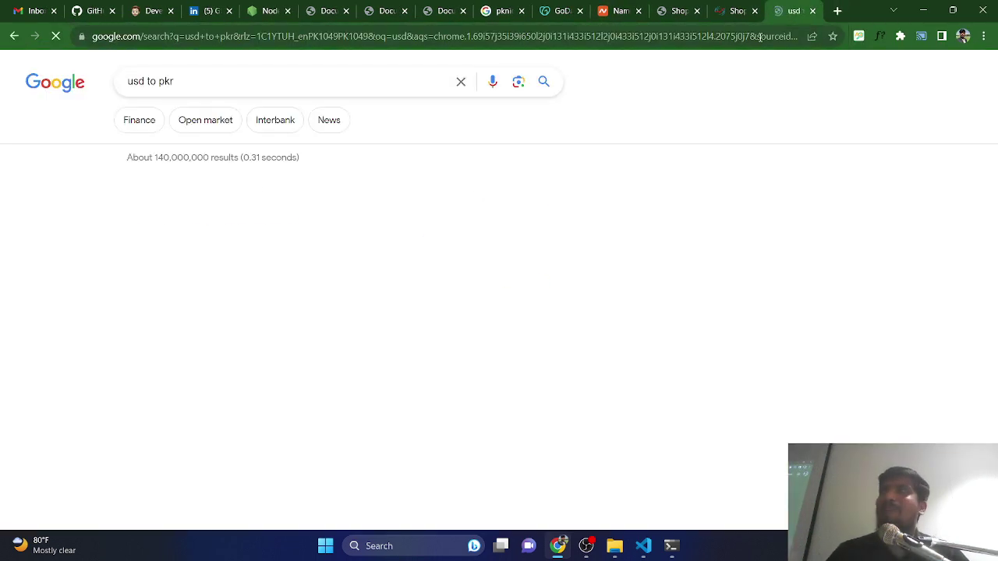
left_click(188, 315)
type("6")
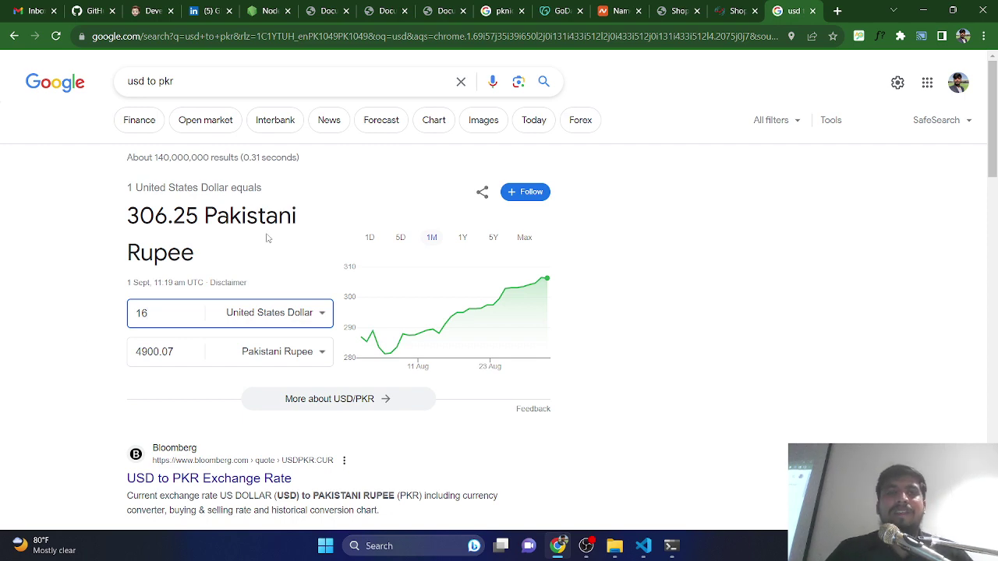
Step: Convert 16 USD on FOREX.pk (5320 PKR), then return to HosterPK
scroll(202, 297, "down", 3)
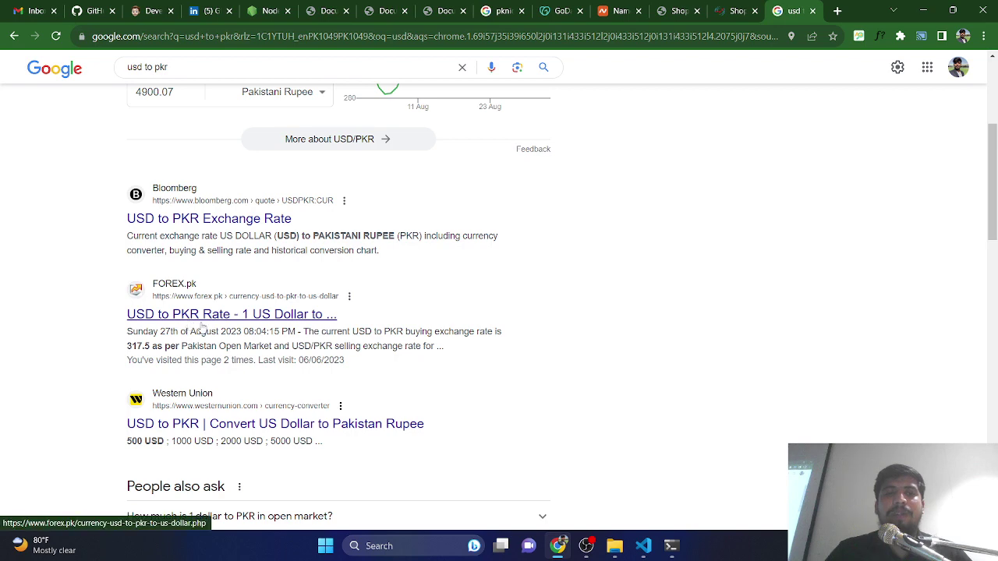
left_click(218, 316)
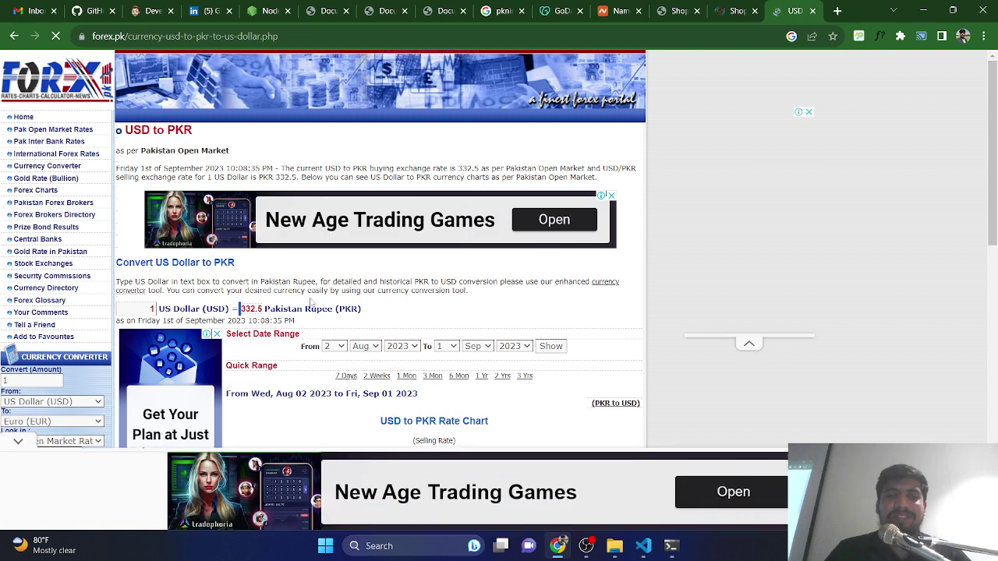
type("6")
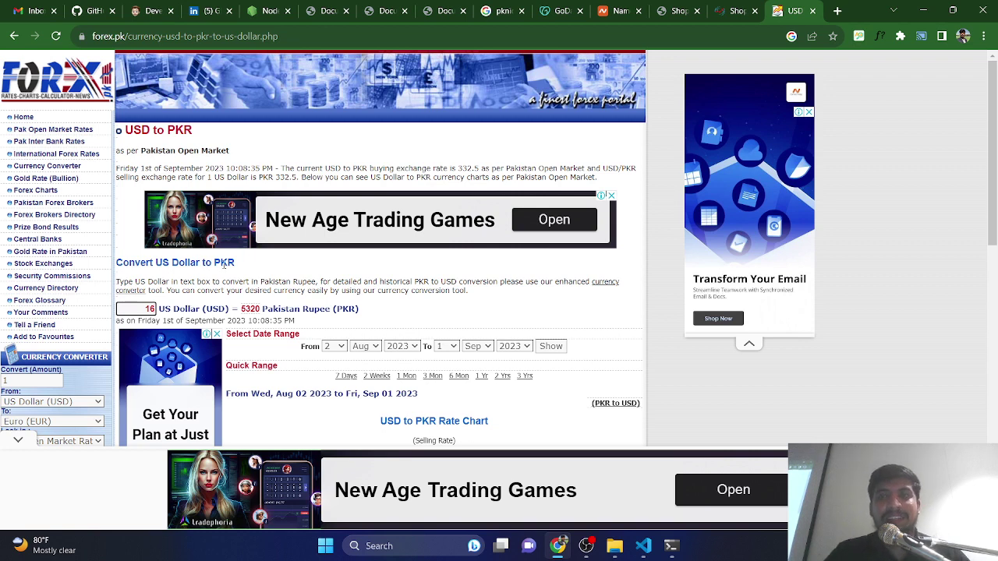
left_click(733, 11)
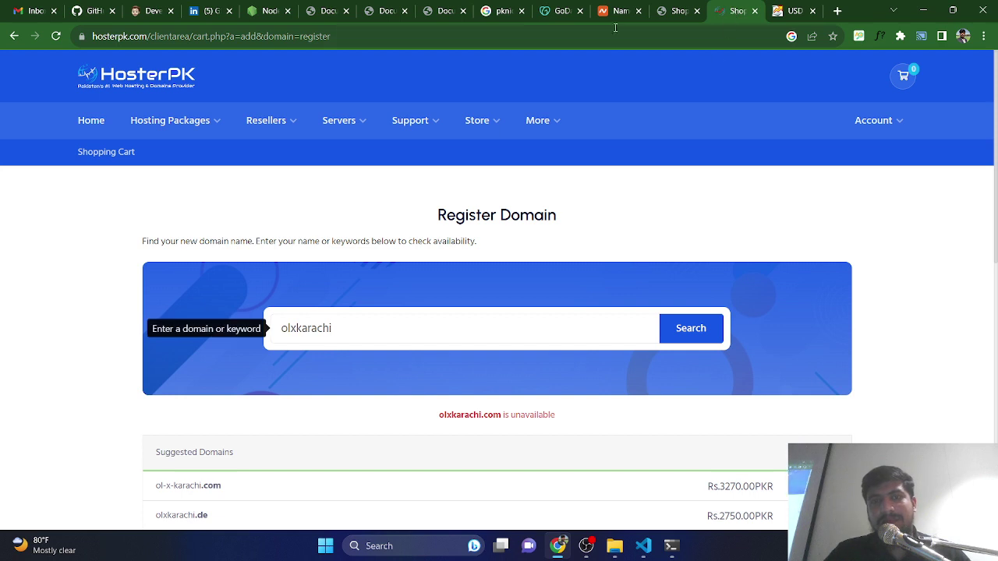
Step: Go from HosterPK's home page to Hosting > Web Hosting plans
left_click(630, 7)
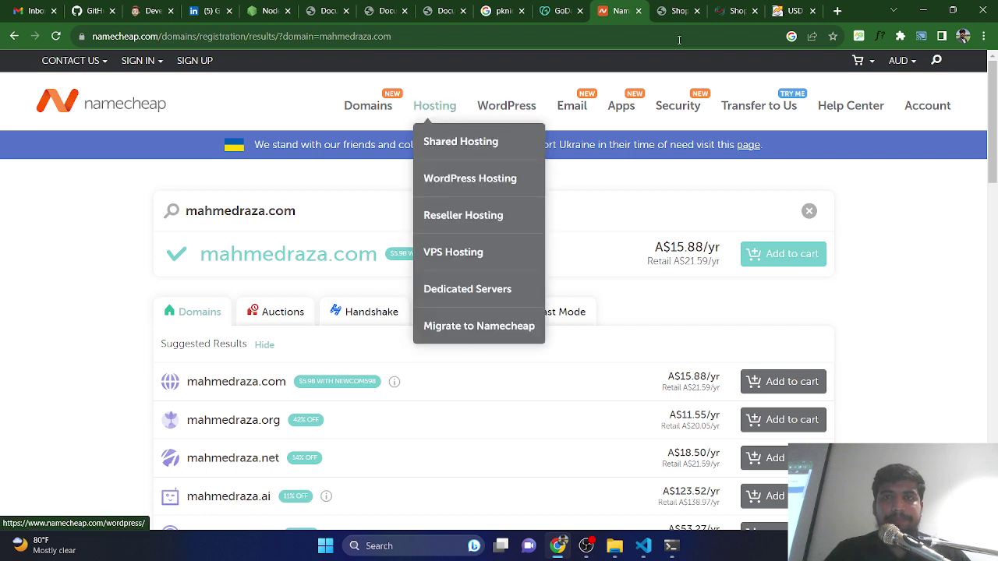
left_click(729, 9)
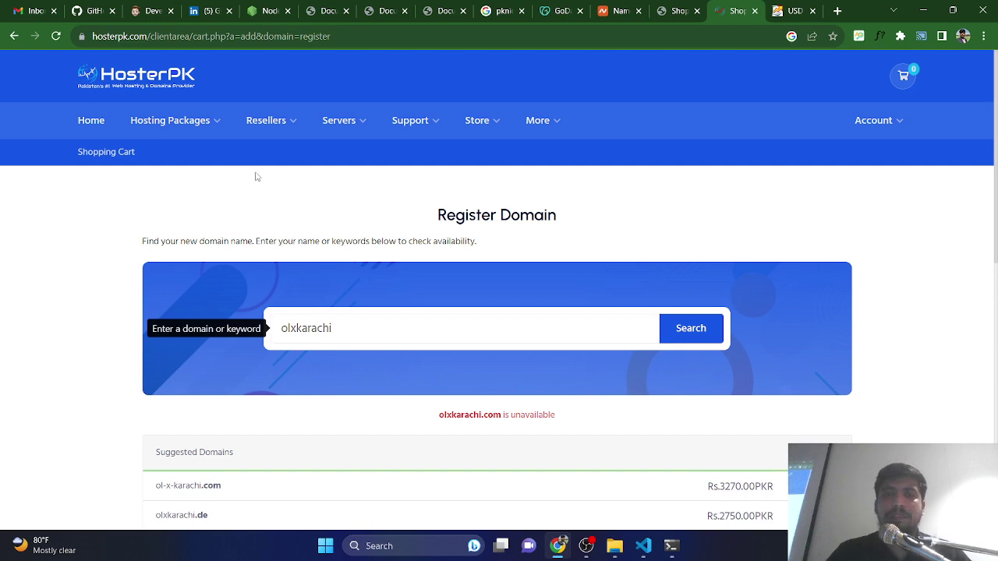
left_click(88, 119)
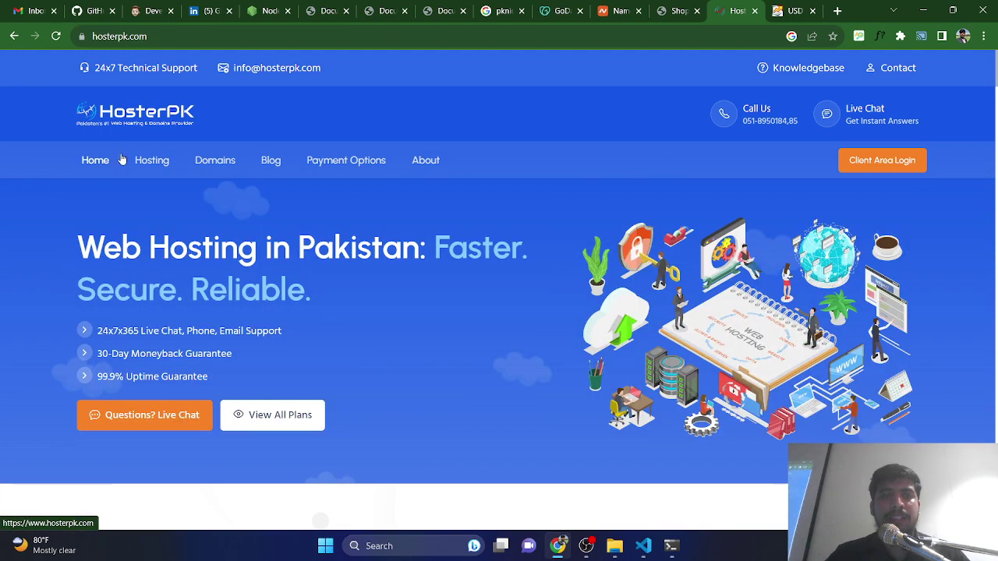
mouse_move(151, 173)
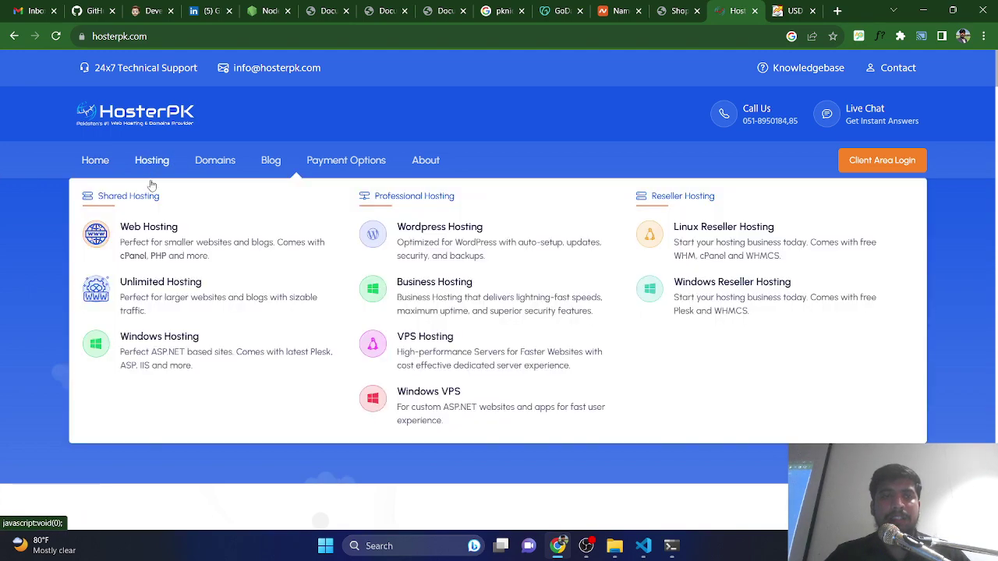
left_click(143, 228)
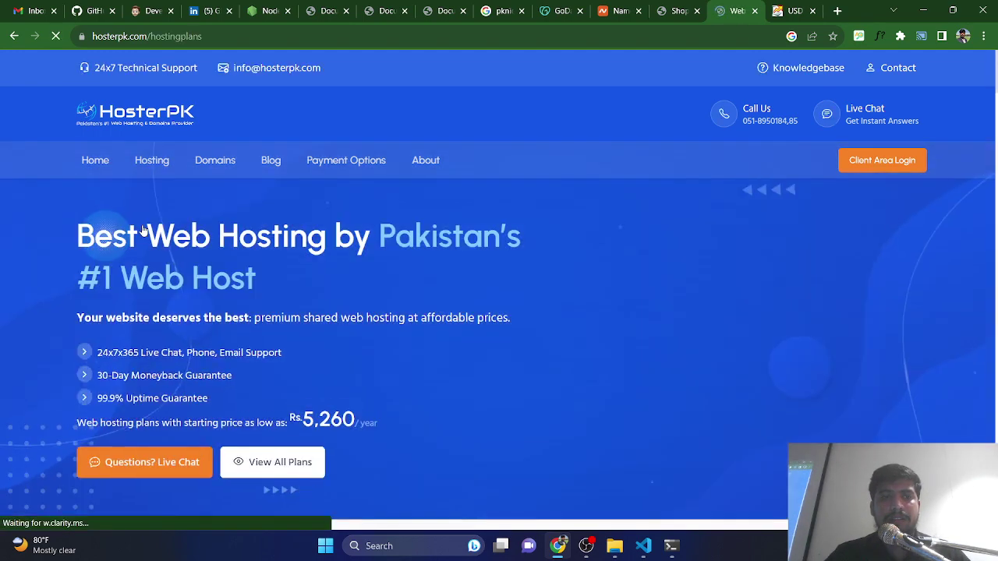
scroll(143, 228, "down", 15)
scroll(143, 231, "up", 3)
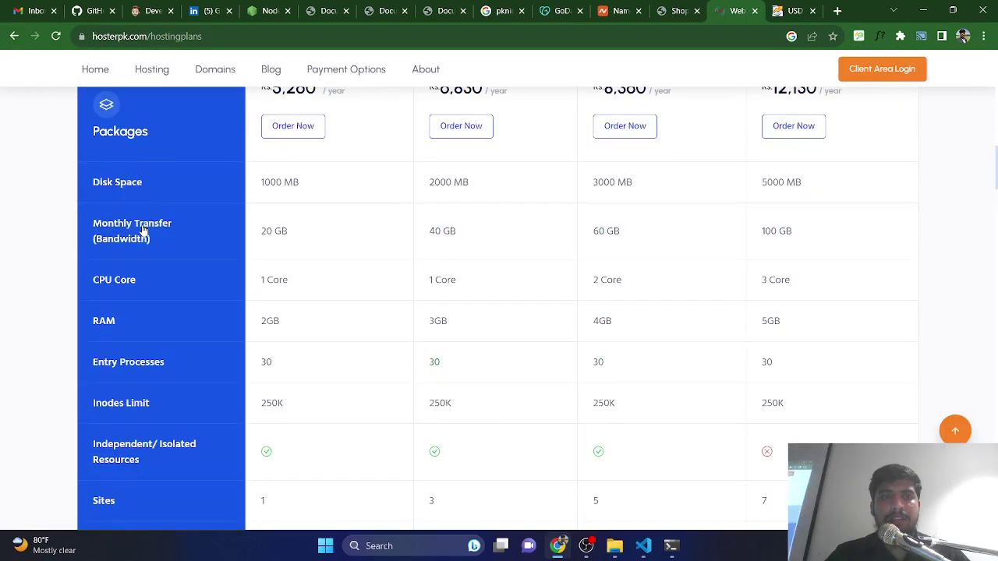
scroll(143, 230, "up", 3)
left_click_drag(995, 144, 995, 163)
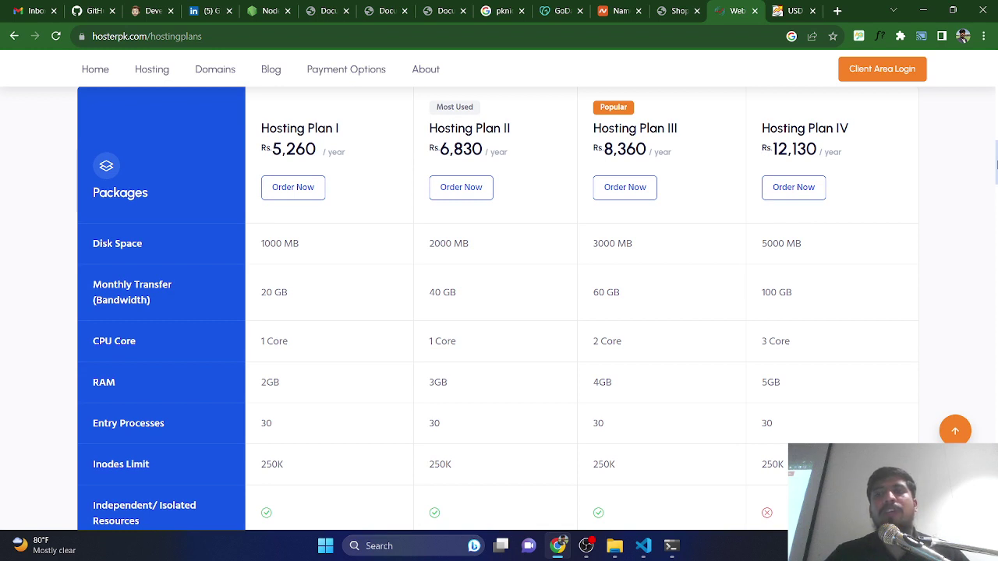
left_click_drag(995, 164, 953, 161)
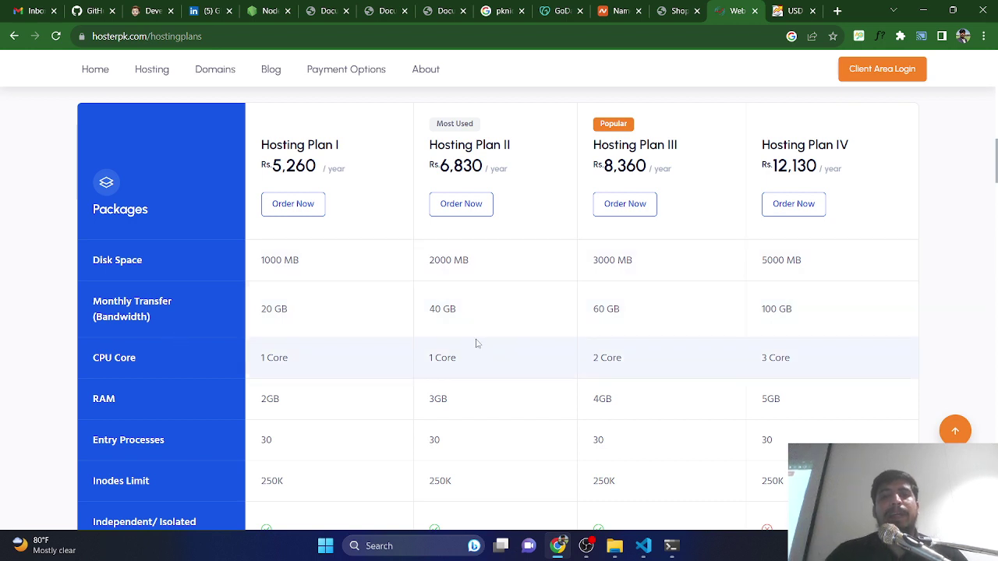
scroll(158, 265, "down", 3)
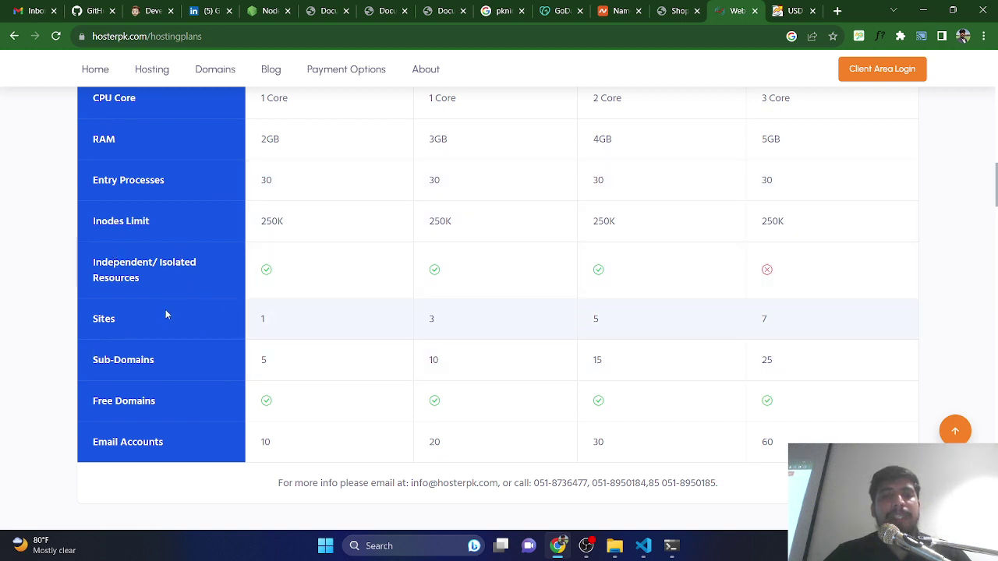
double_click(101, 322)
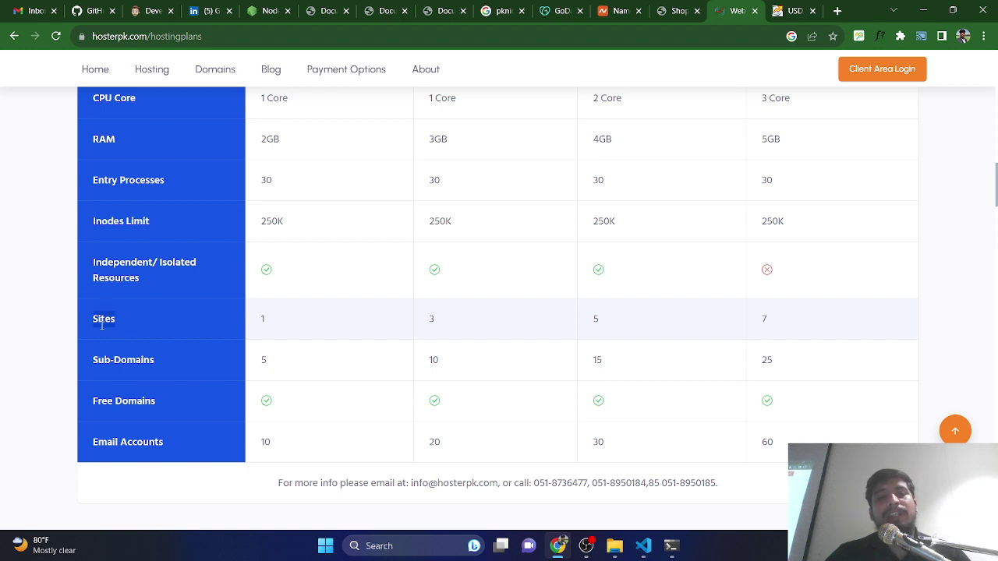
left_click_drag(442, 318, 423, 315)
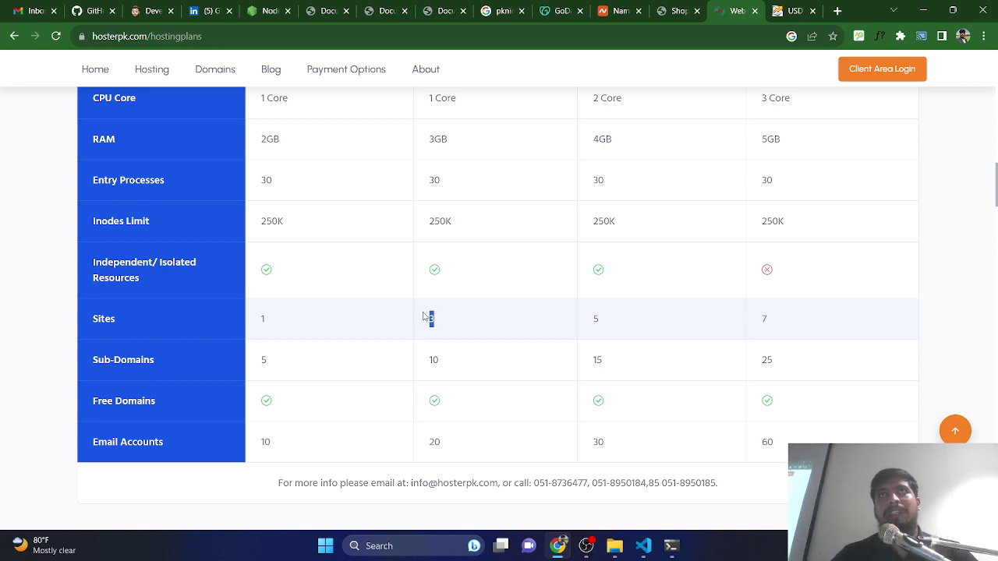
left_click_drag(274, 328, 257, 322)
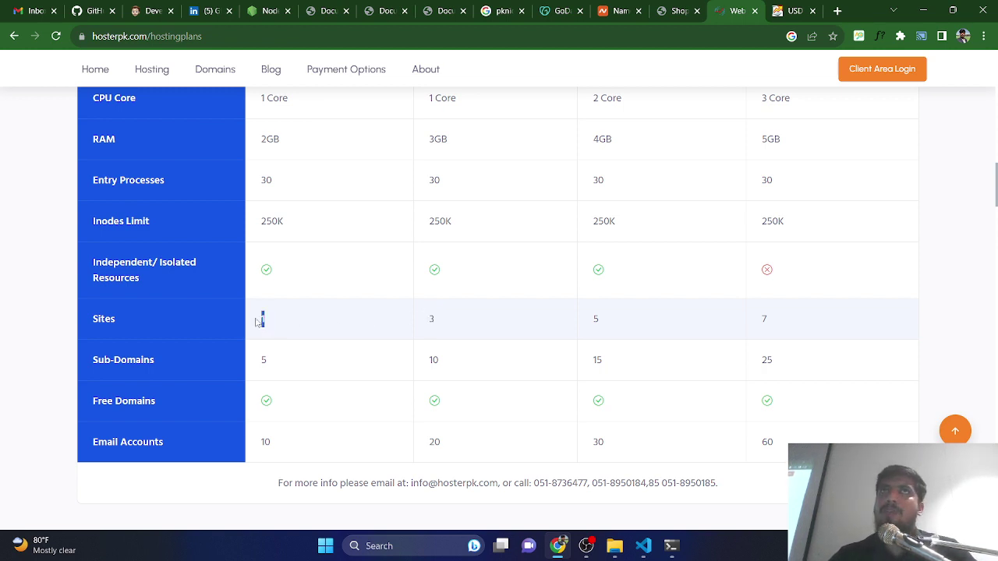
left_click(273, 361)
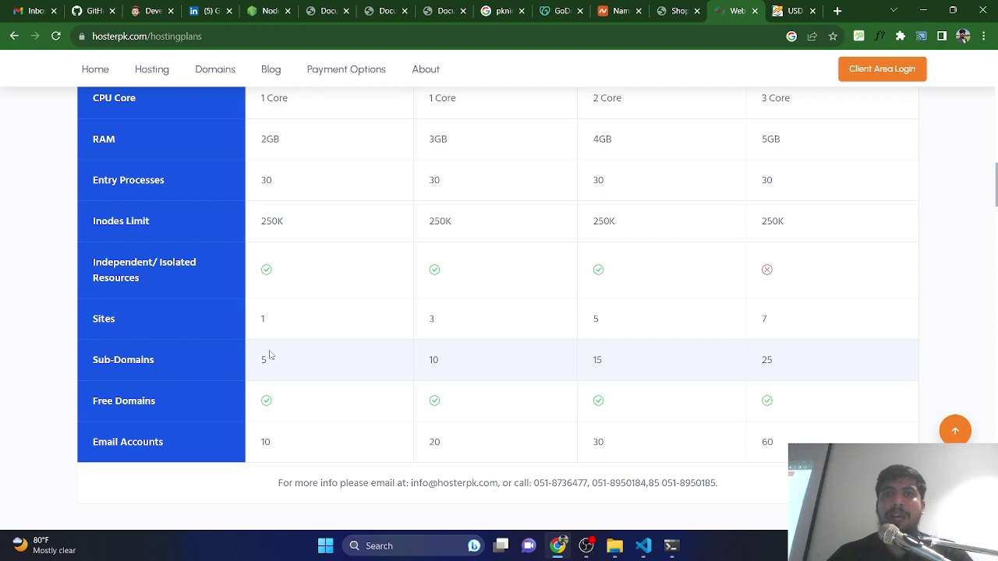
left_click(679, 547)
left_click_drag(182, 350, 534, 479)
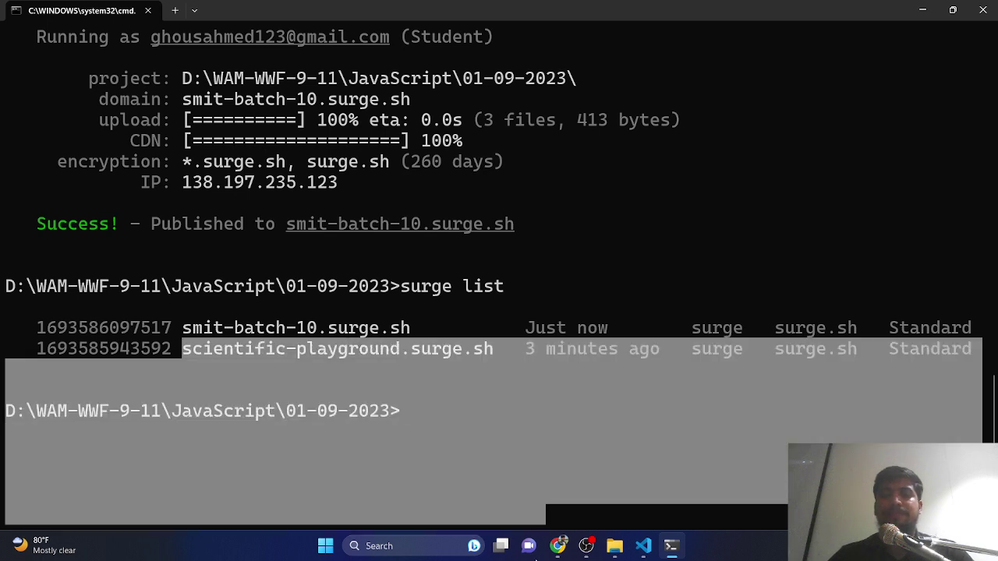
left_click(558, 545)
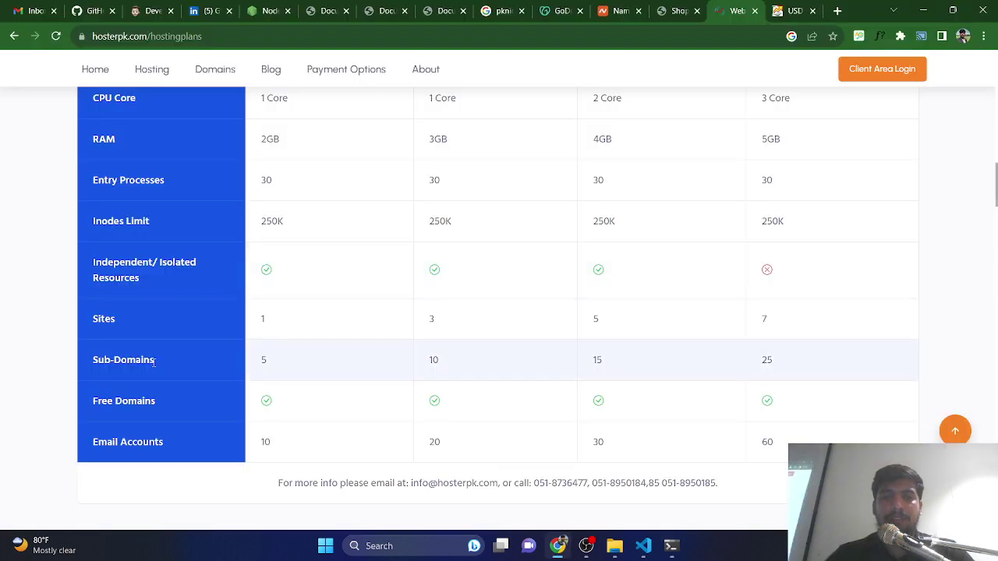
triple_click(150, 399)
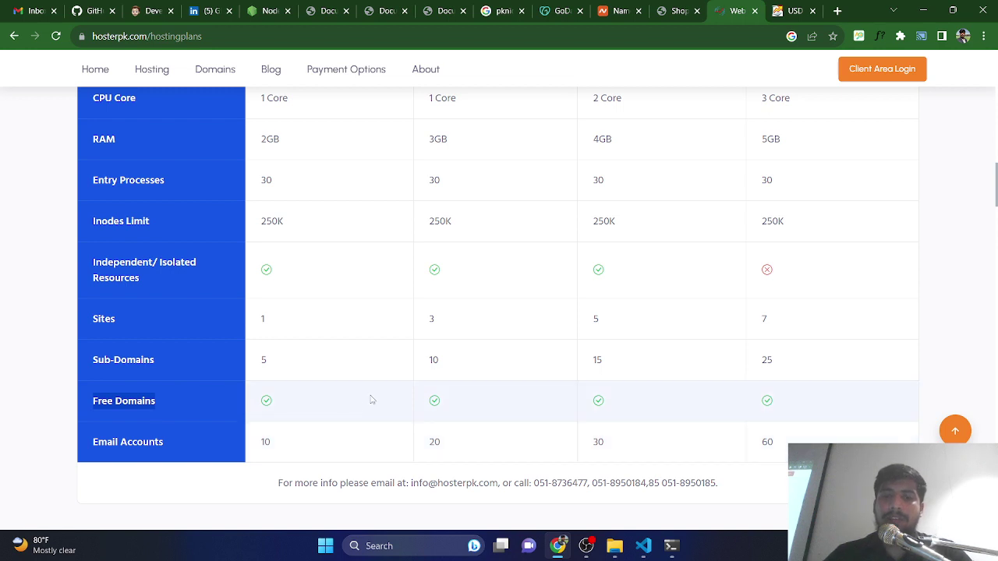
scroll(358, 397, "up", 3)
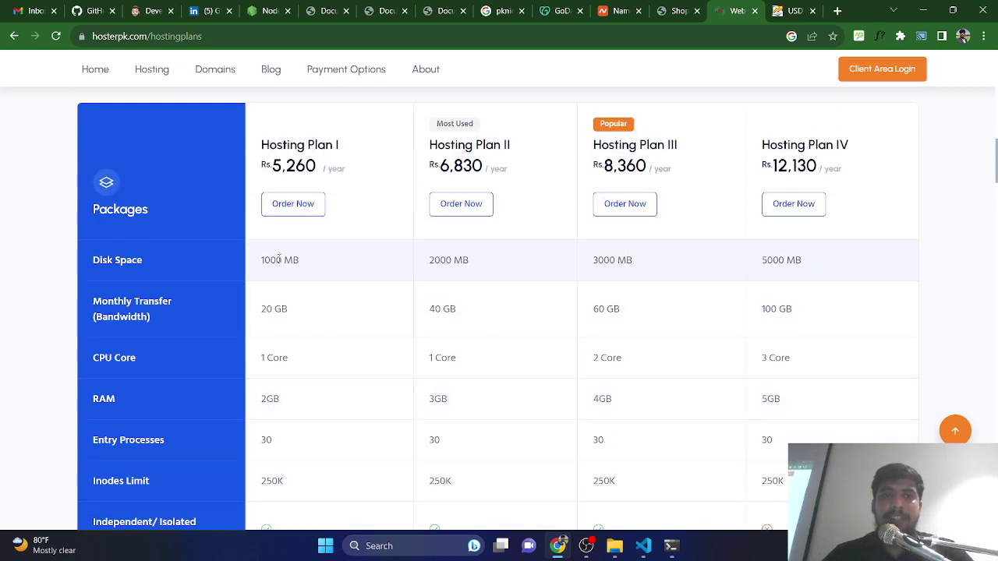
left_click(282, 206)
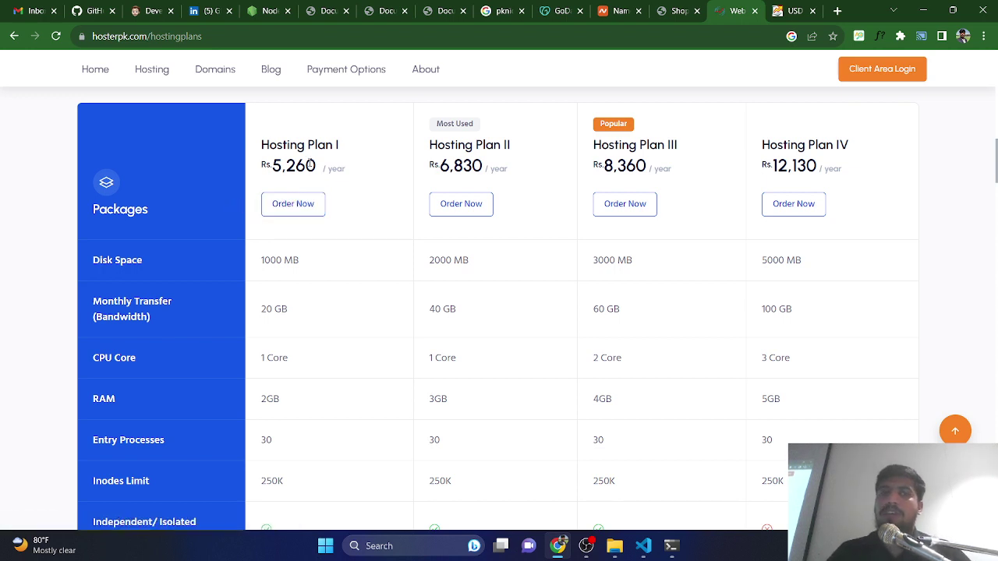
scroll(309, 171, "up", 12)
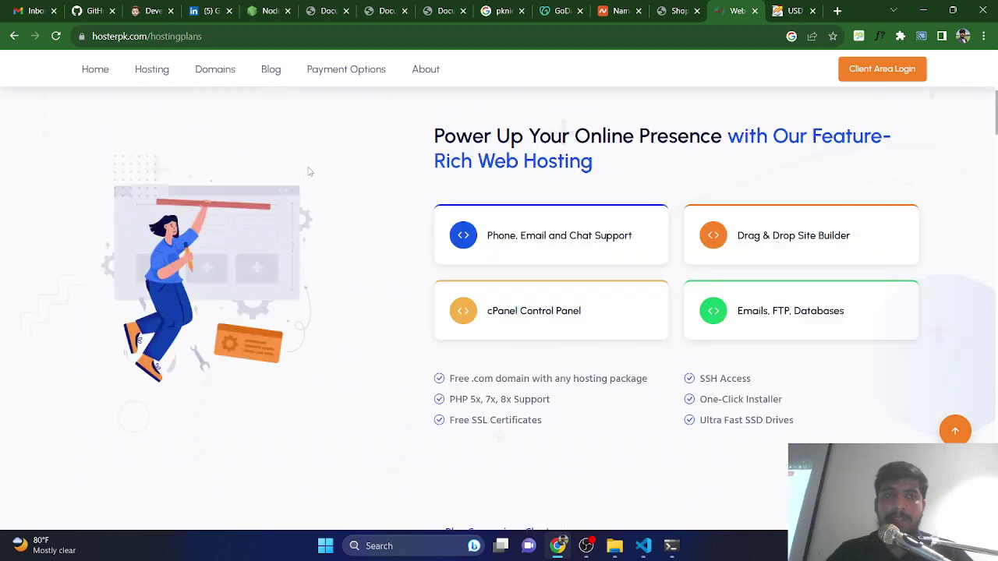
scroll(309, 172, "down", 13)
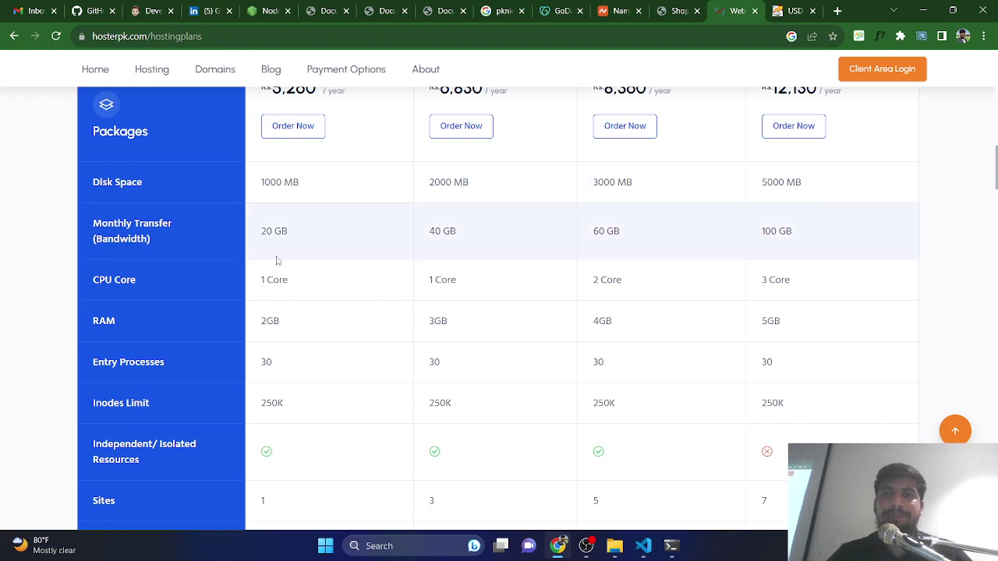
scroll(276, 260, "up", 10)
Step: Sign in to HosterPK's Client Area with the saved e-mail and account password
left_click(869, 165)
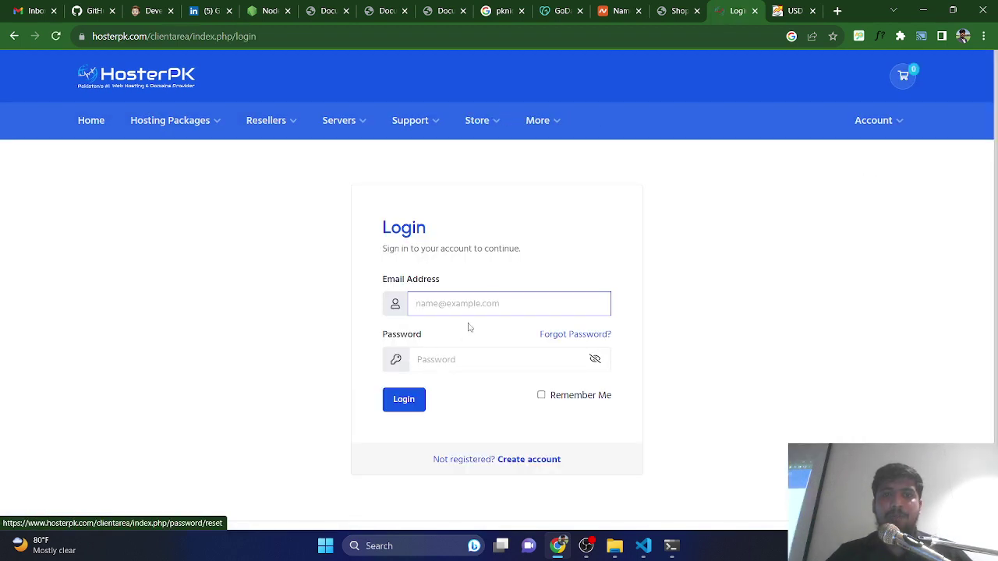
left_click(494, 303)
left_click(490, 336)
left_click(474, 358)
type("••••••••")
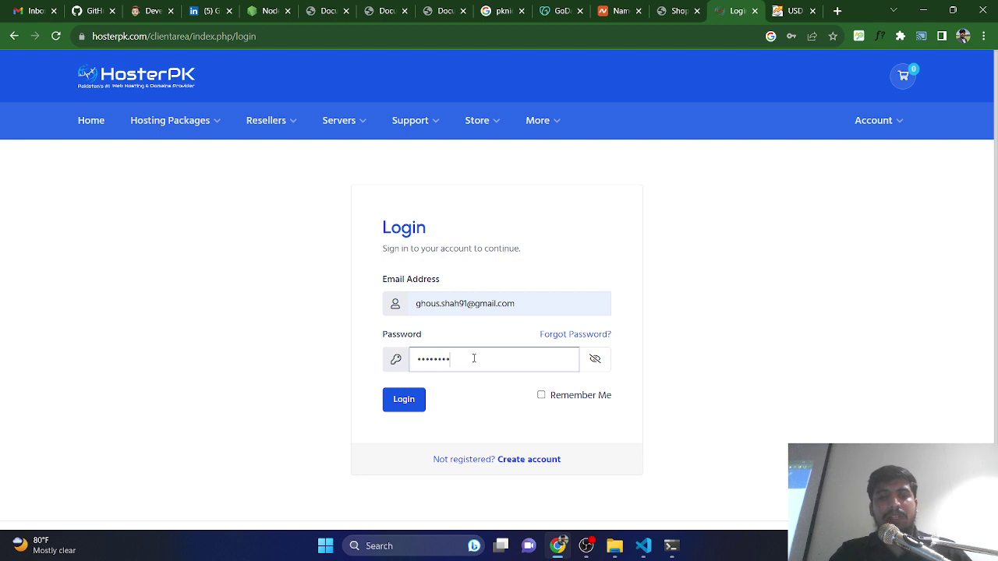
key("Return")
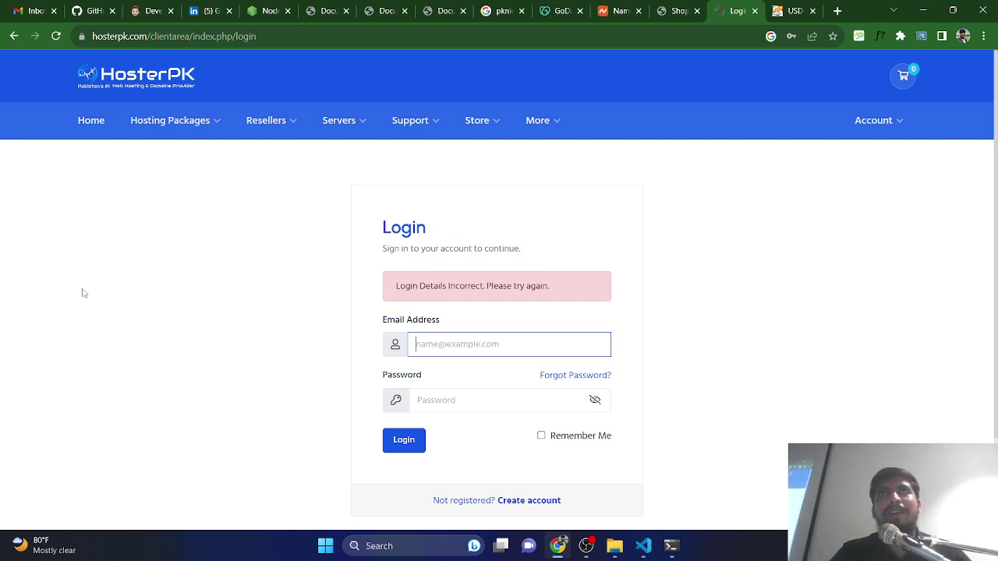
Step: Re-enter the account e-mail and password after the incorrect-login error
type("ghou")
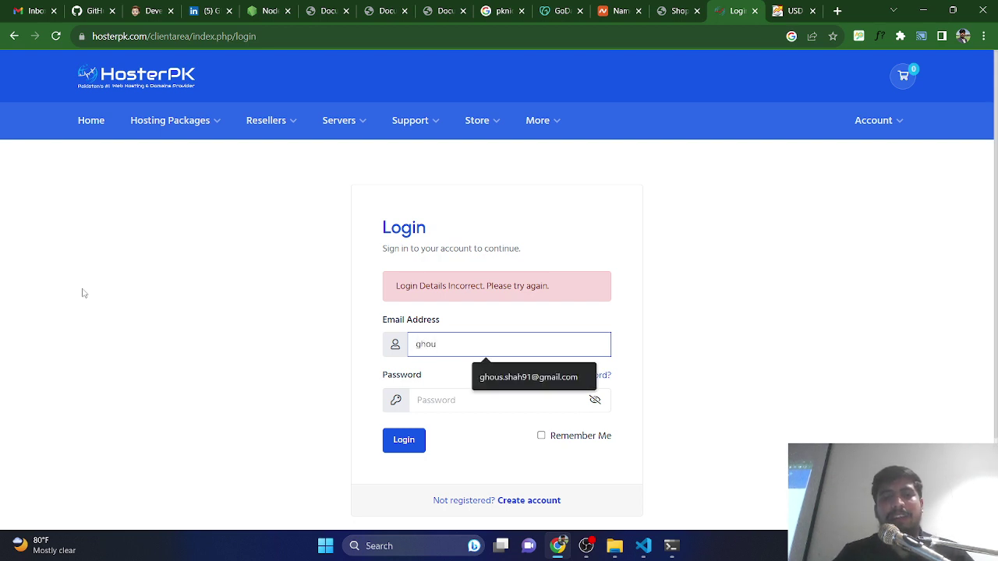
left_click(538, 377)
left_click(551, 401)
type("•••••••")
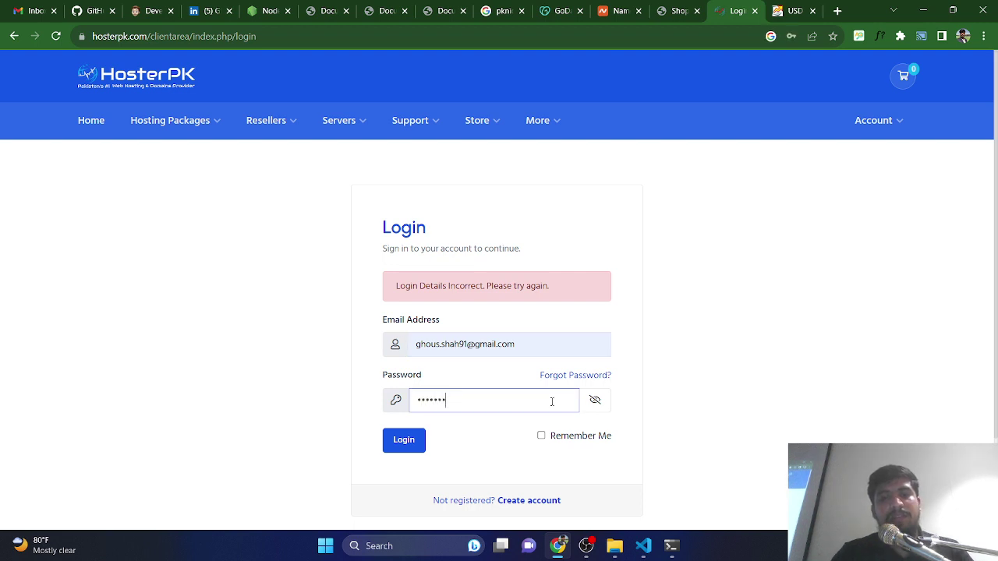
type("•")
key("Return")
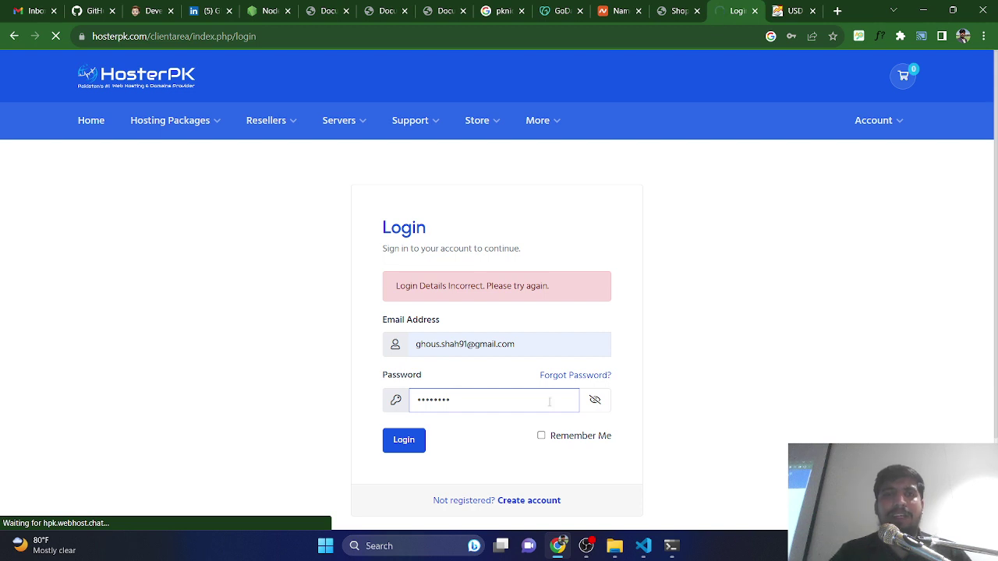
scroll(551, 401, "down", 2)
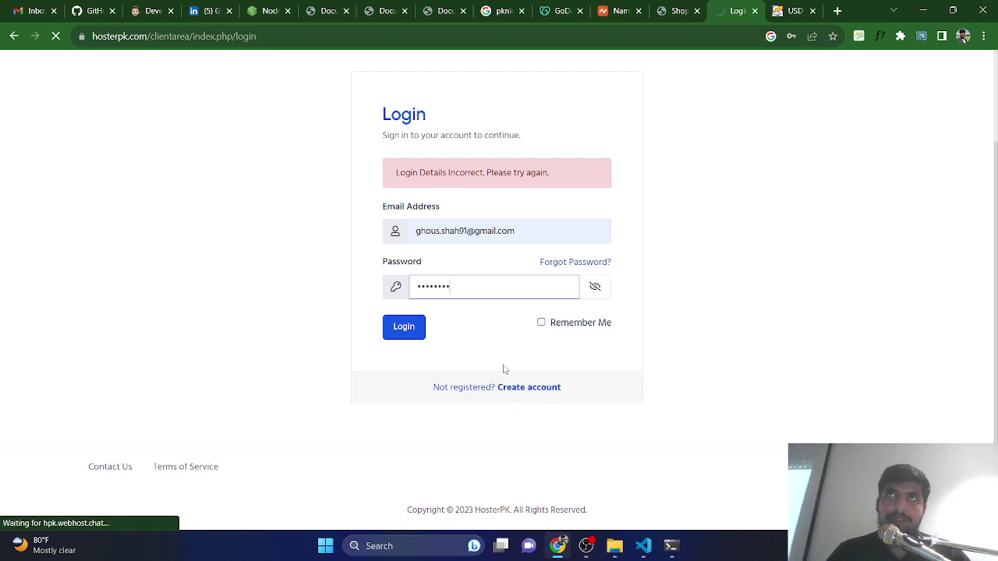
scroll(504, 369, "up", 2)
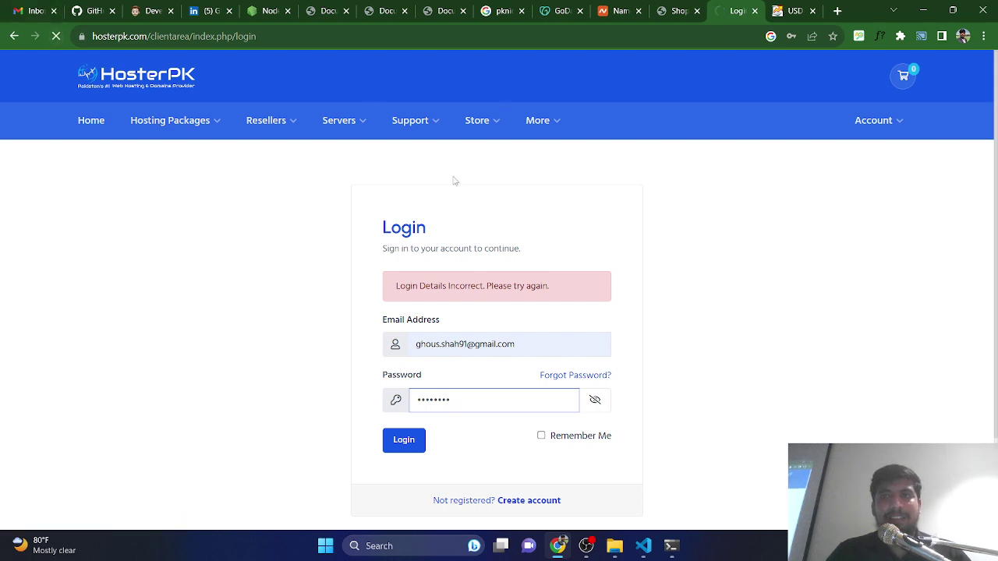
Step: Reload the HosterPK home page by trimming the address to hosterpk.com
left_click_drag(214, 36, 364, 36)
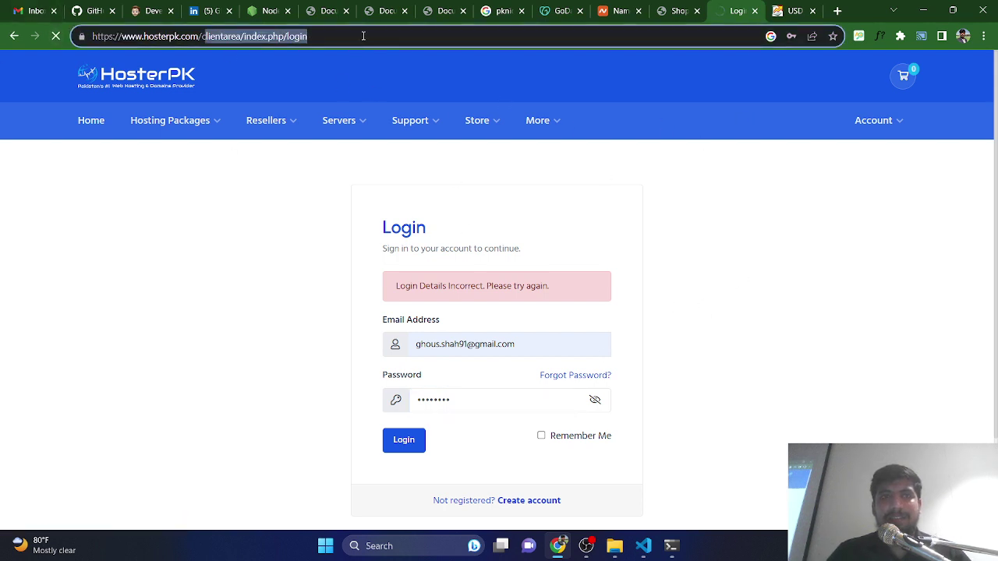
key("BackSpace")
key("BackSpace")
key("BackSpace")
key("Return")
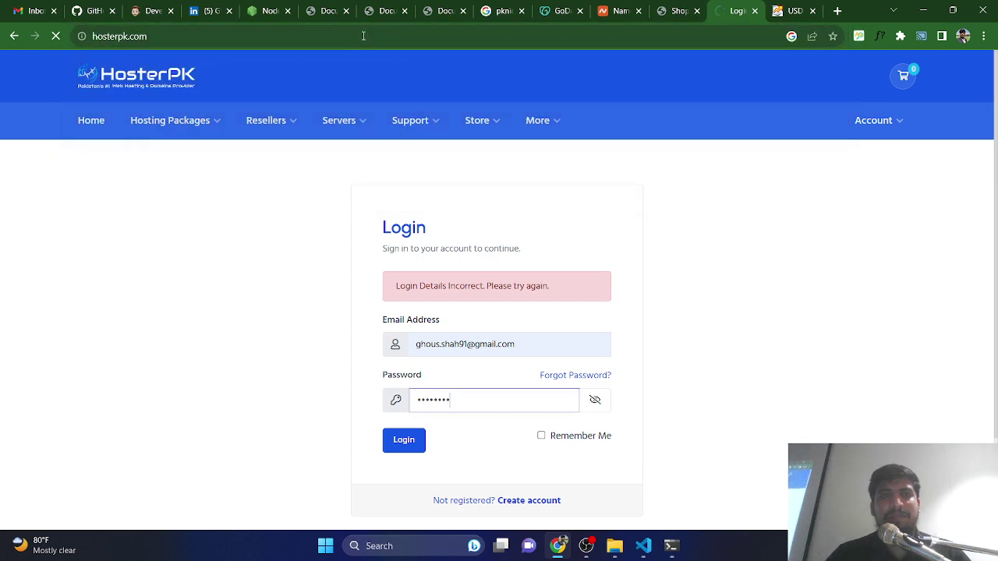
Step: Run a quick fast.com check, close it and the USD to PKR tab, and return to Namecheap
left_click(837, 10)
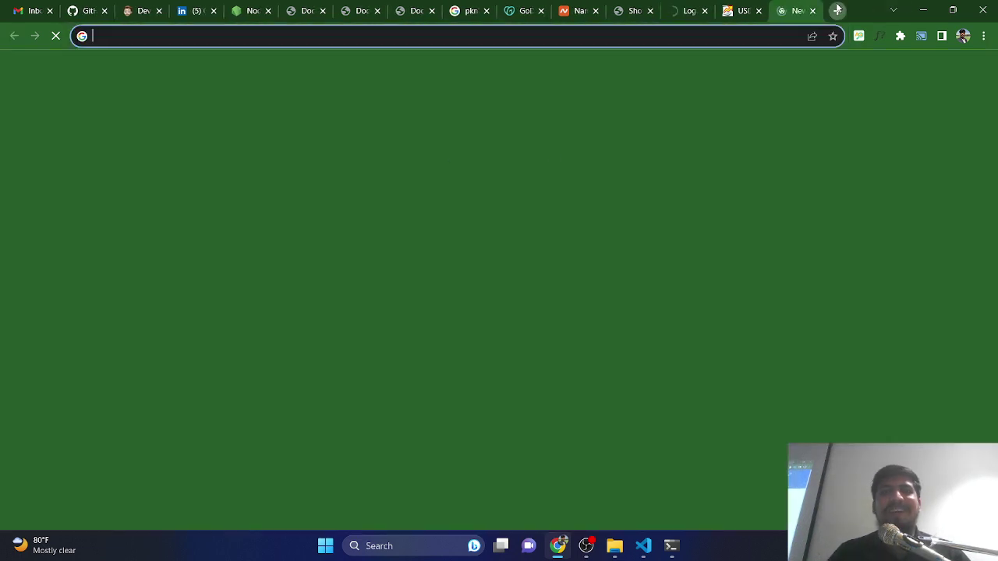
type("fas")
key("Return")
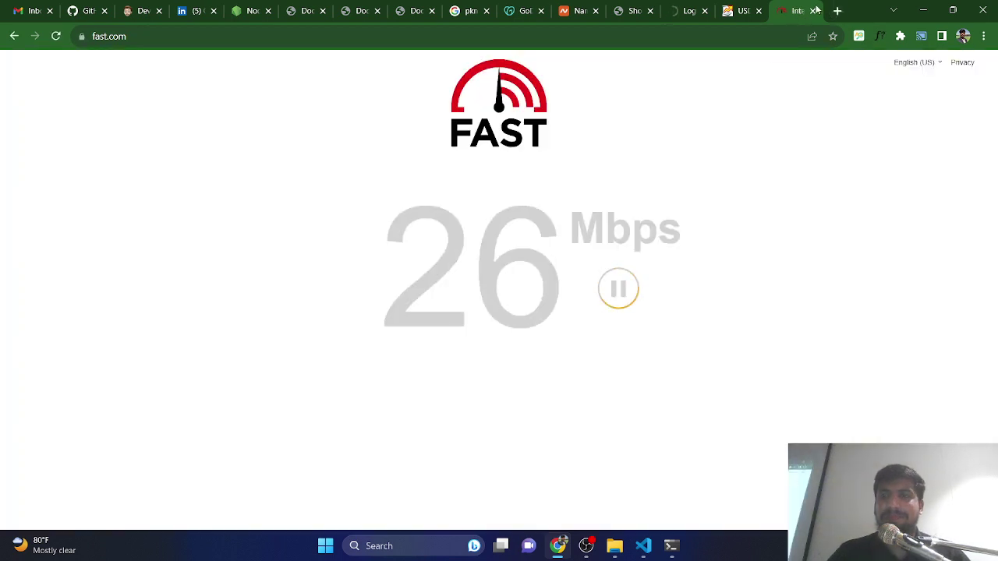
left_click(813, 11)
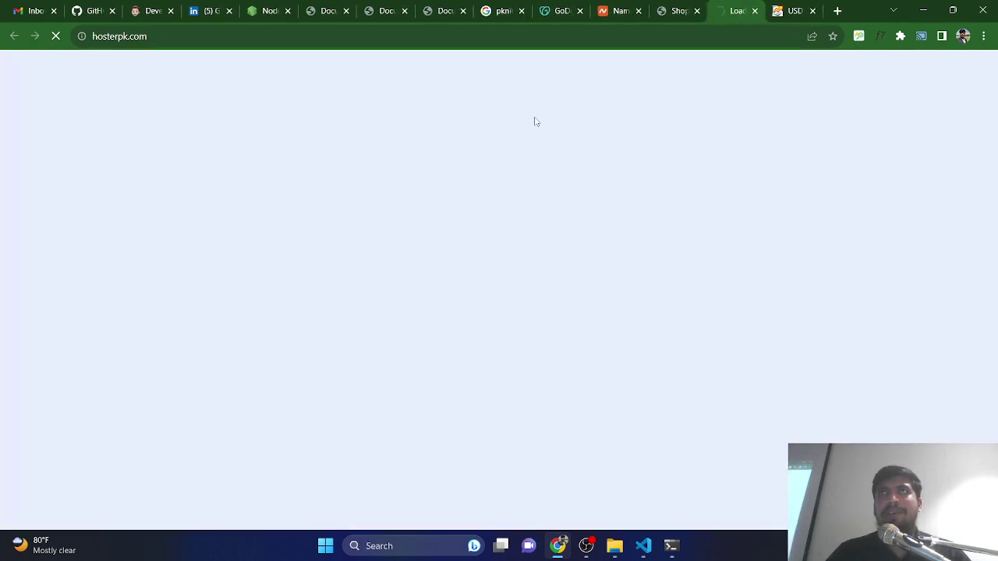
left_click(793, 11)
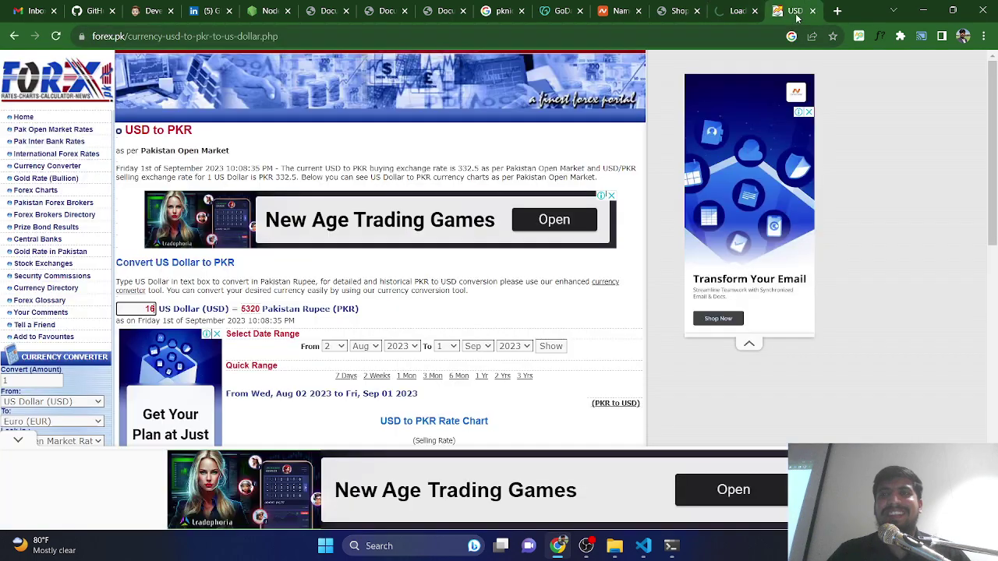
left_click(812, 11)
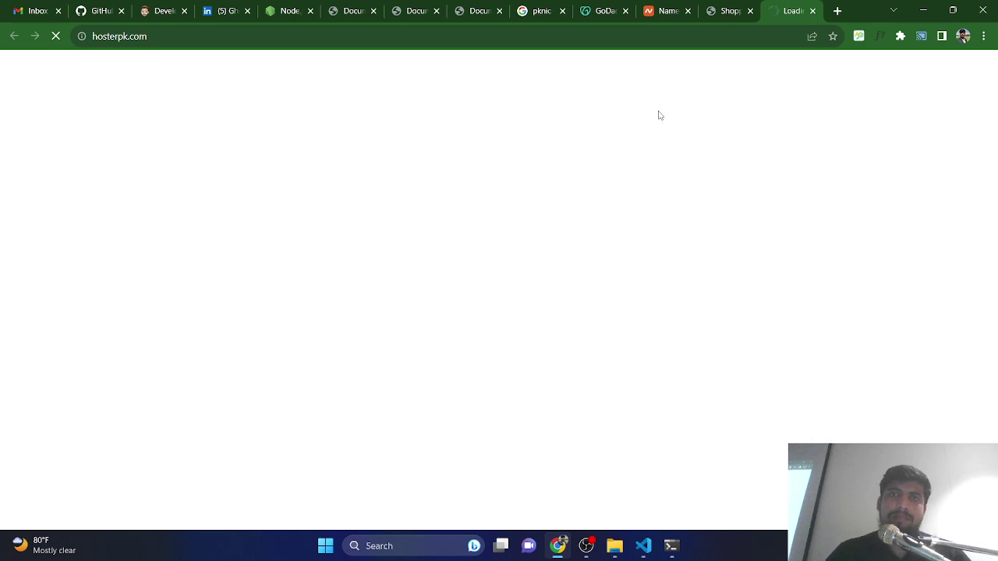
left_click(665, 11)
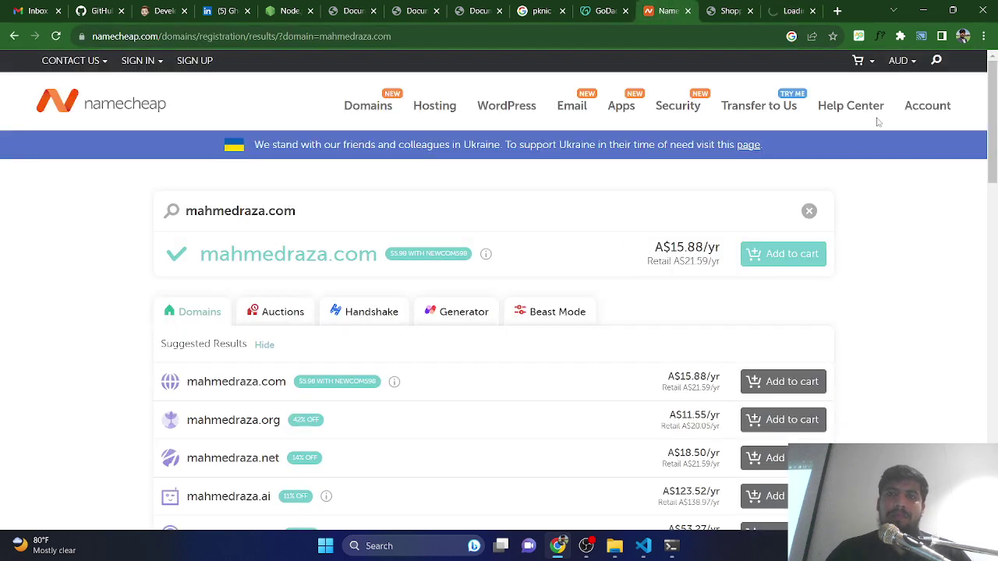
Step: From Account > Dashboard, try signing in with a saved username and password
mouse_move(945, 106)
left_click(896, 143)
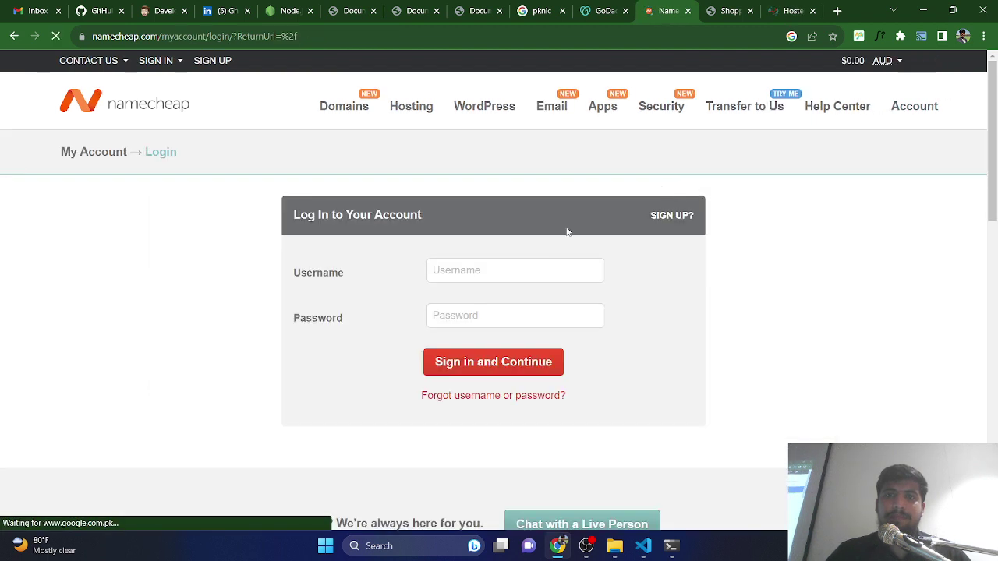
left_click(519, 271)
left_click(525, 304)
left_click(512, 318)
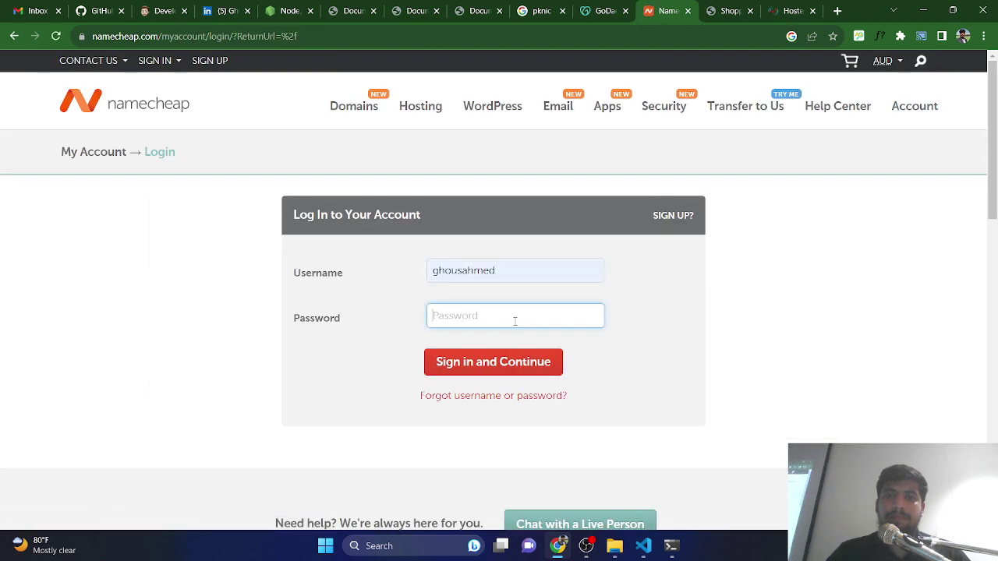
type("gh")
key("BackSpace")
key("BackSpace")
type("g")
key("BackSpace")
type("ghousahmed")
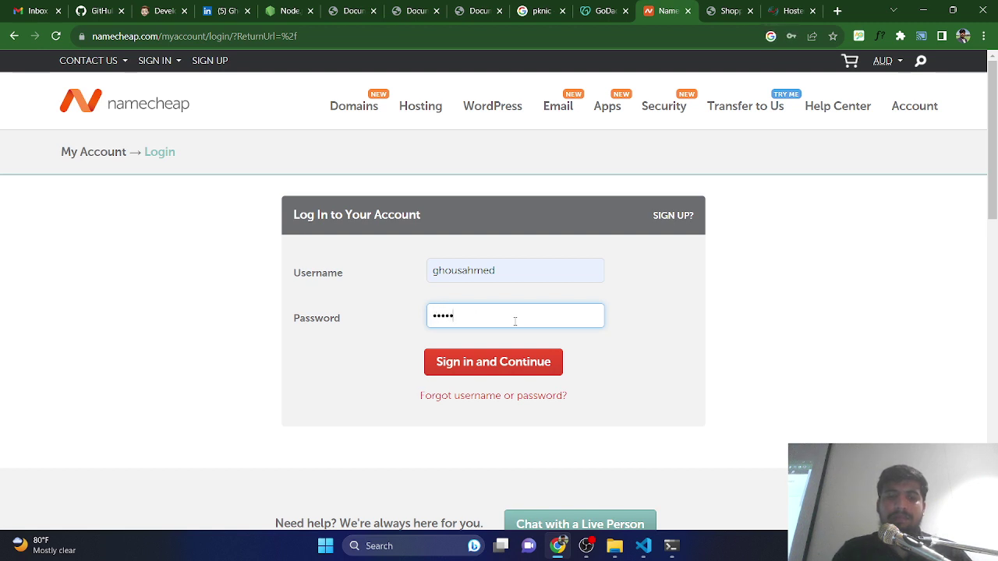
key("Return")
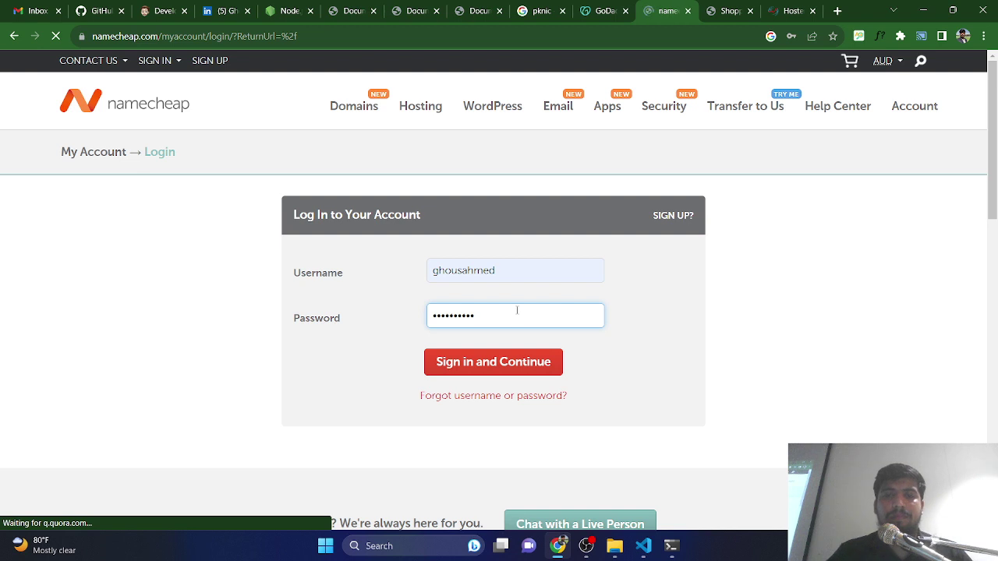
Step: Sign in with the other saved username and submit the SMS security code
left_click(527, 358)
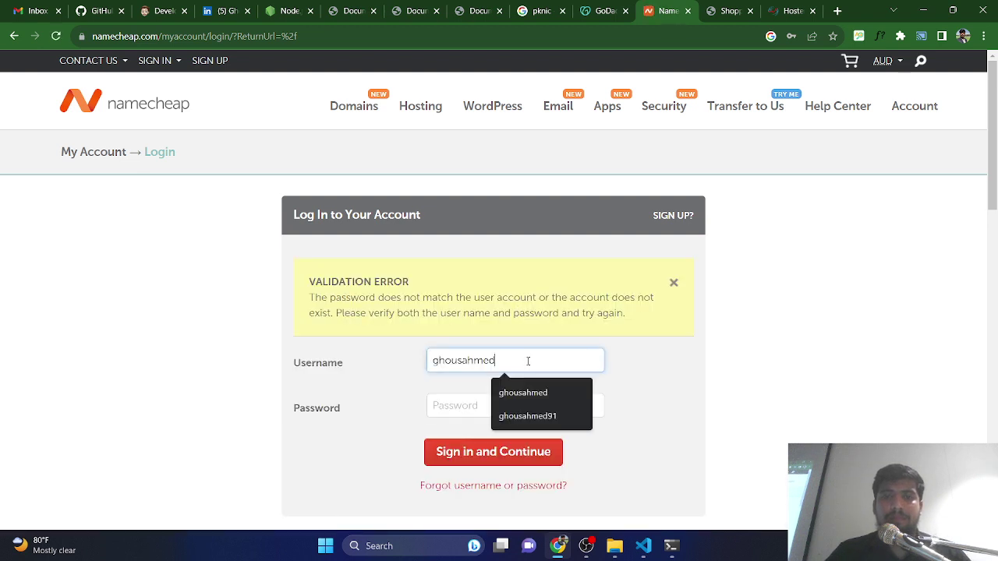
left_click(532, 413)
type("*********")
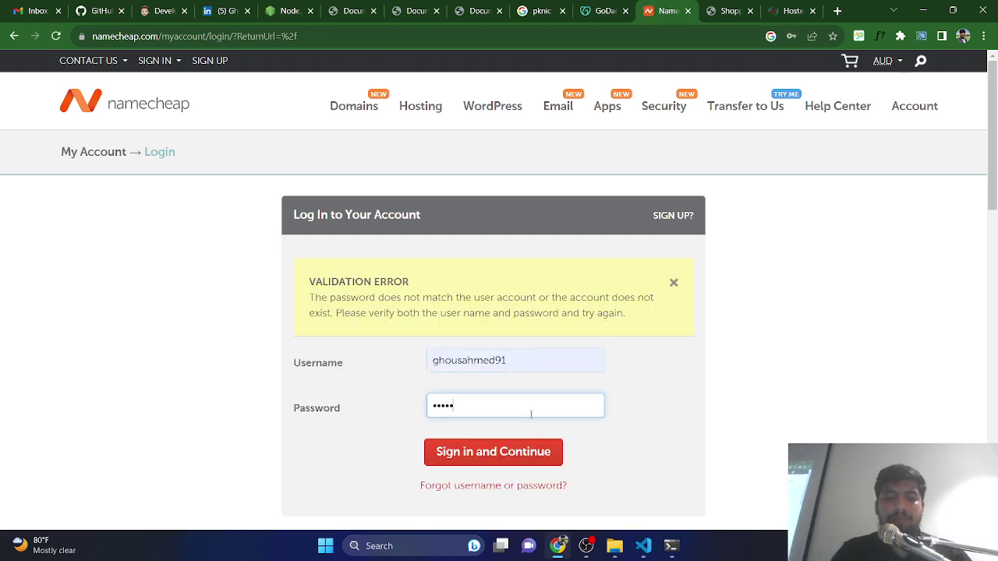
type("*")
key("Return")
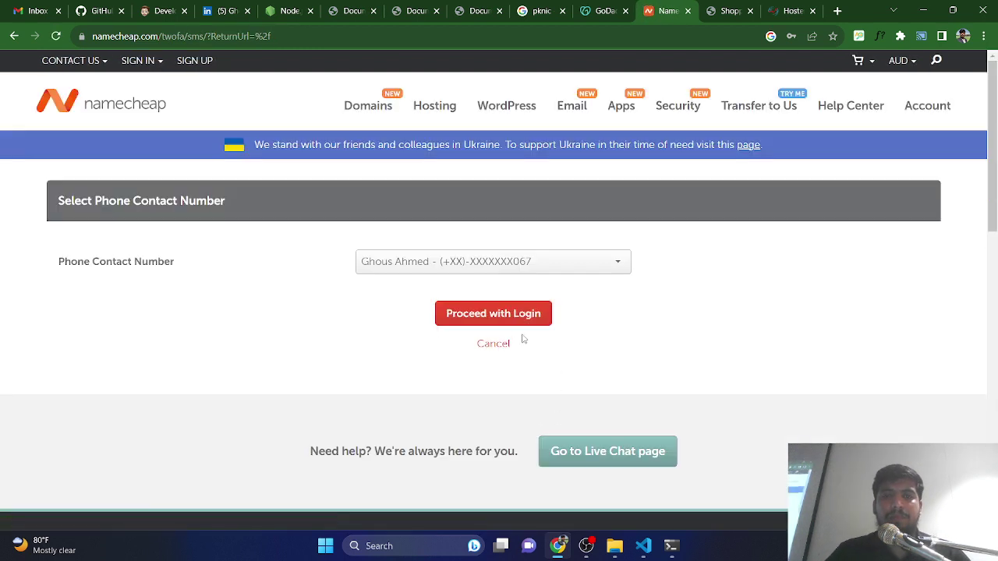
left_click(518, 322)
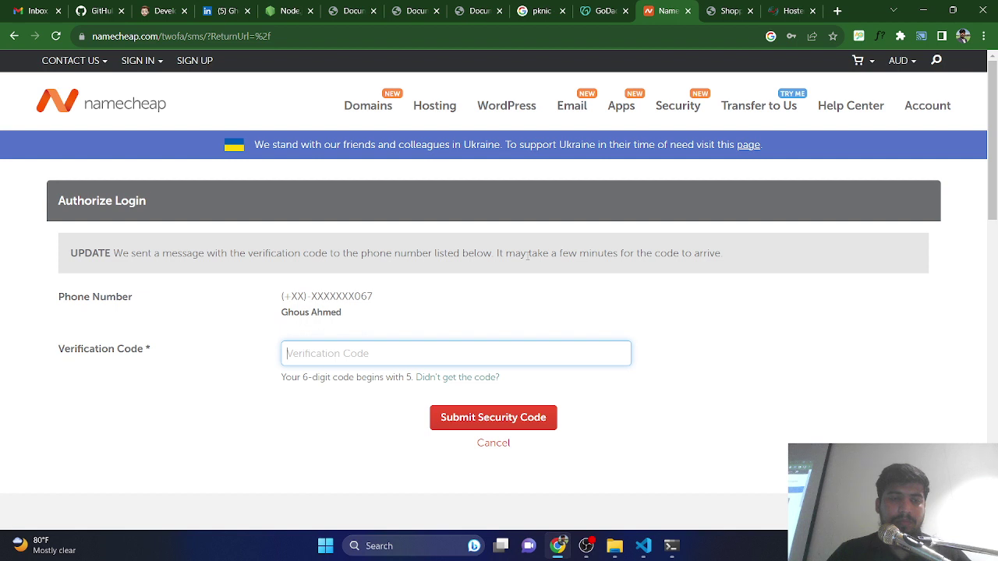
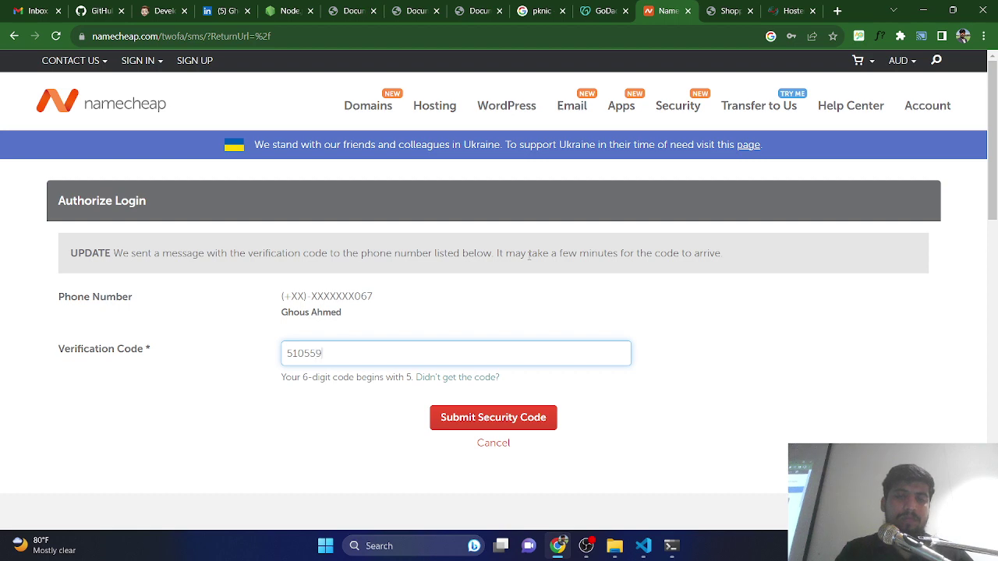
left_click(549, 427)
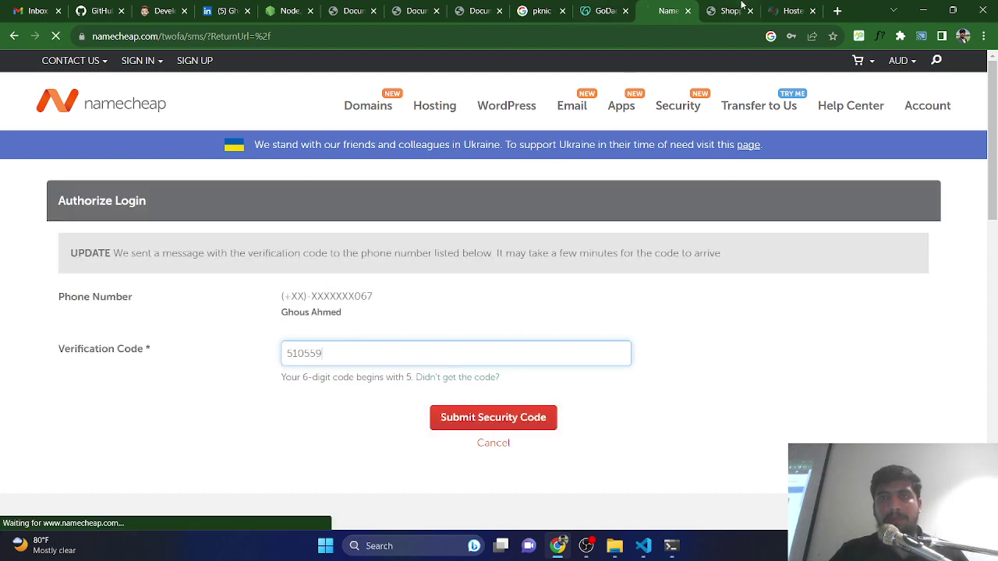
left_click(748, 6)
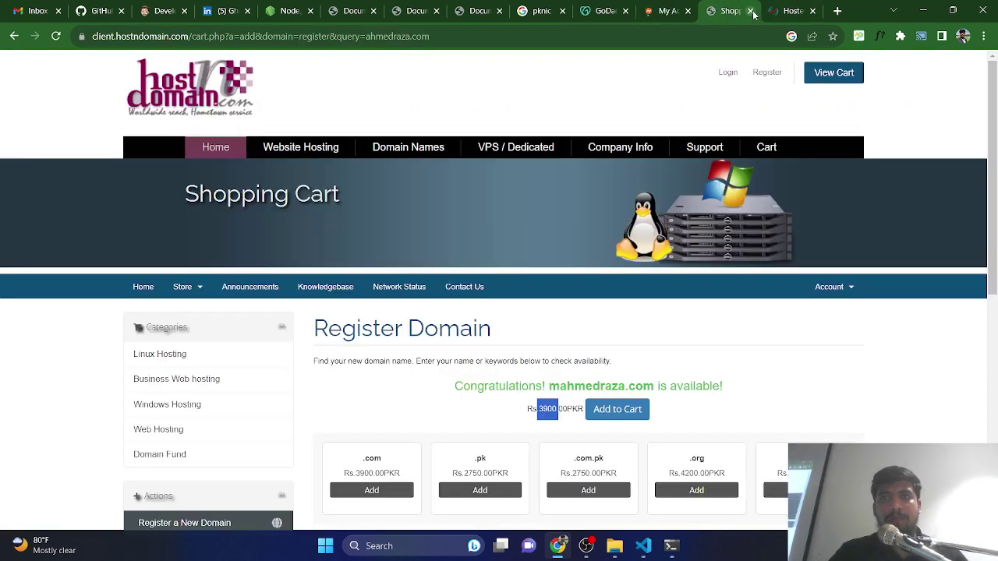
Step: Close the shopping cart and review the .com domain's management page, active until Aug 1, 2024
left_click(751, 10)
left_click(666, 10)
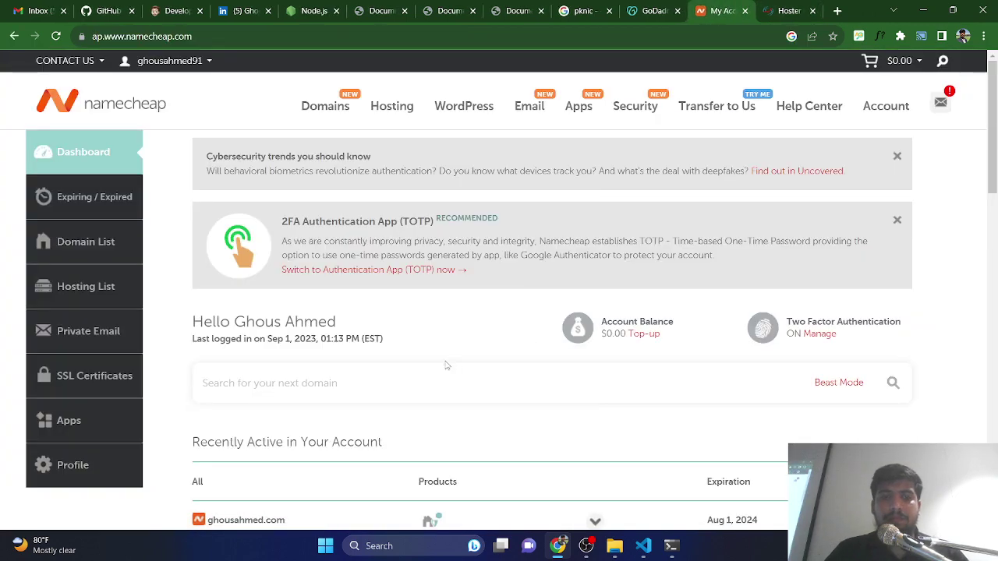
scroll(452, 361, "down", 3)
left_click(885, 263)
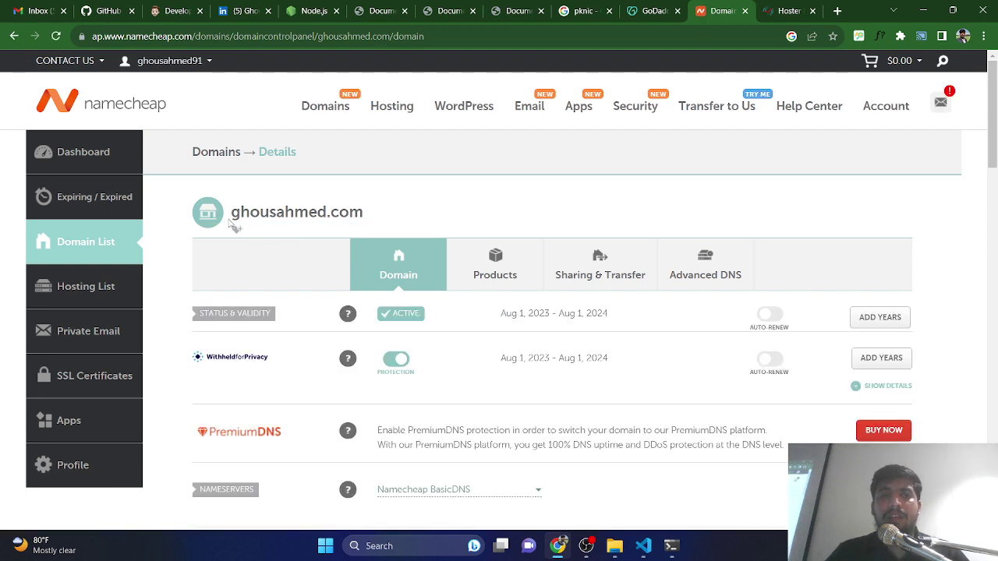
left_click_drag(230, 216, 367, 207)
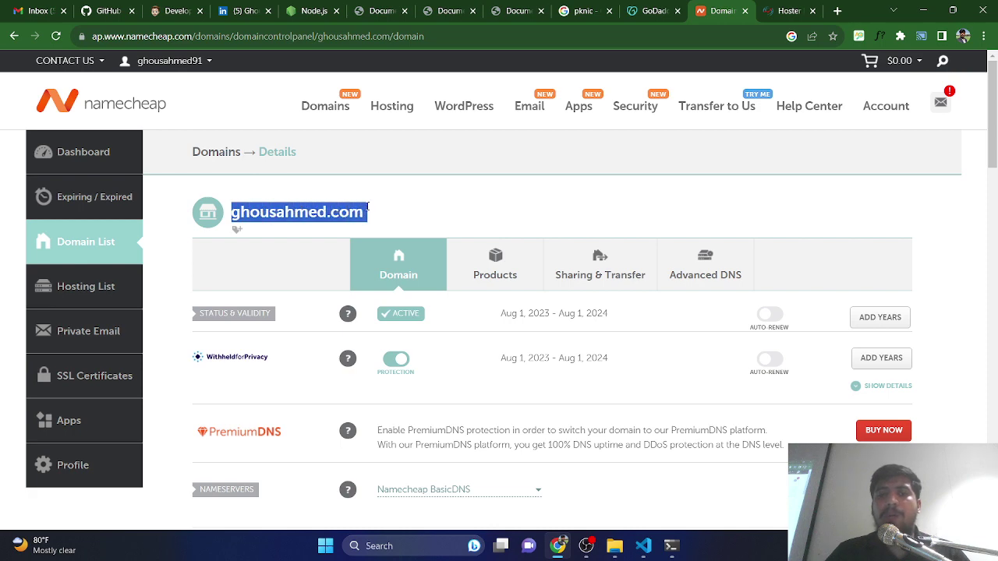
left_click(417, 195)
scroll(418, 194, "down", 3)
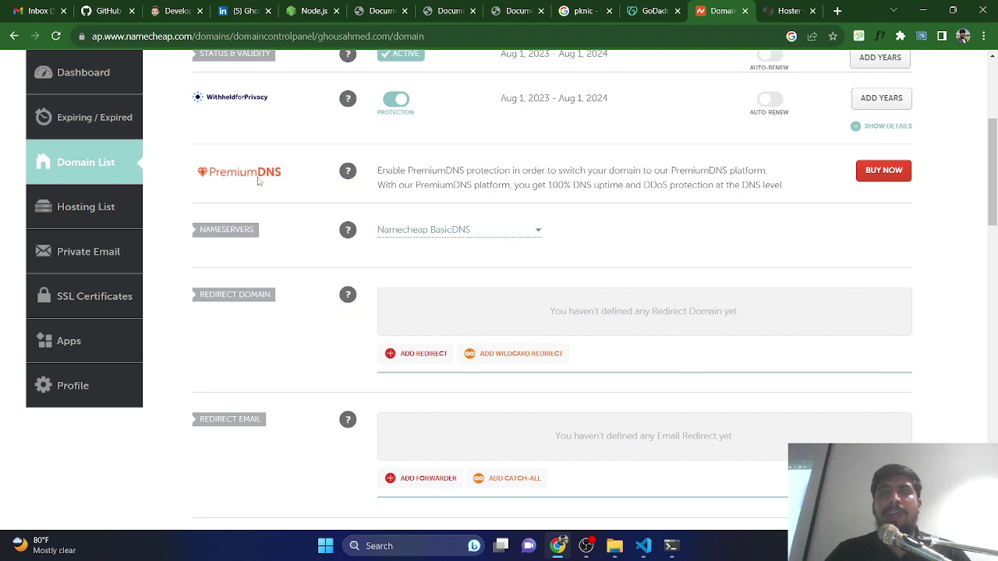
scroll(253, 280, "down", 3)
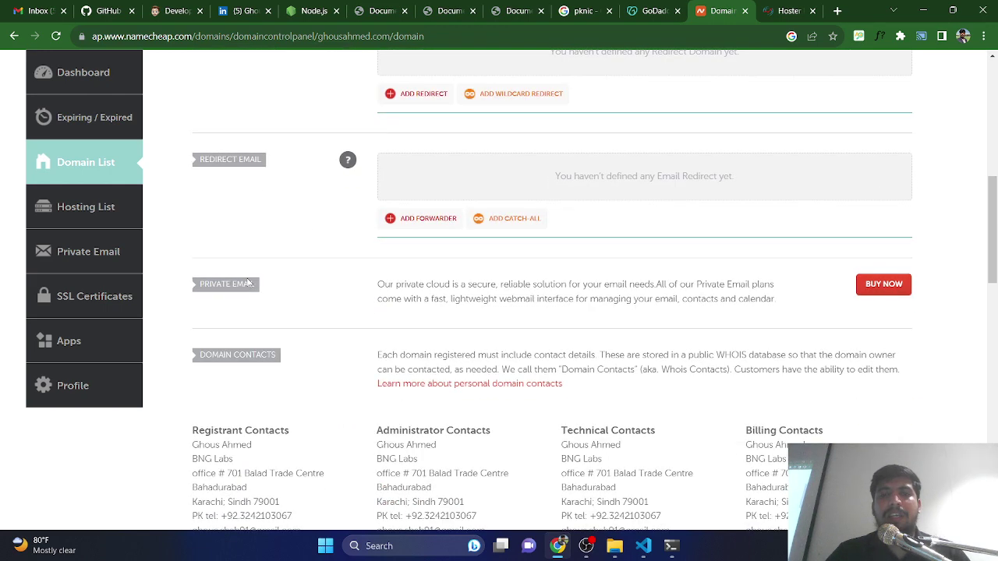
scroll(248, 282, "up", 5)
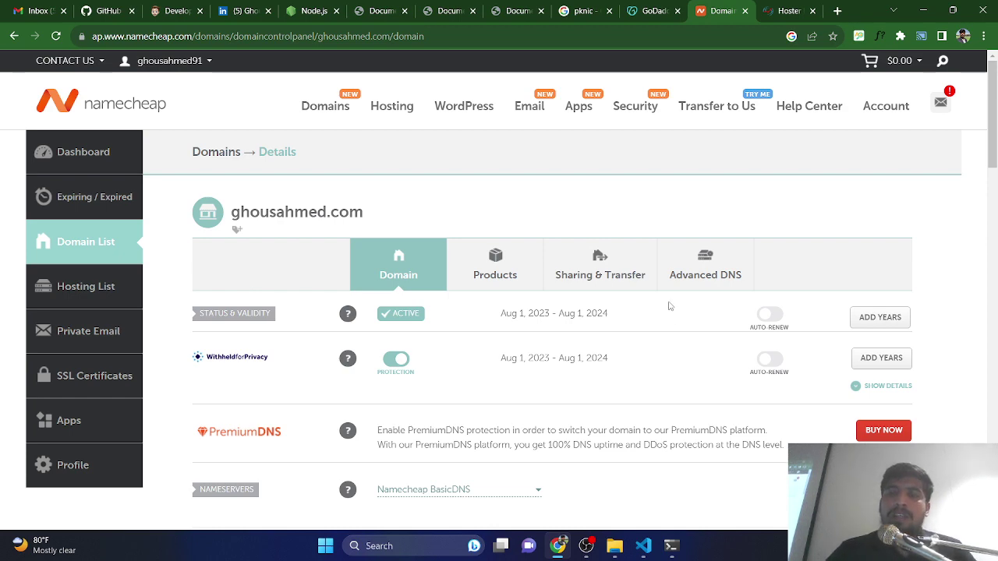
scroll(601, 325, "down", 3)
scroll(601, 325, "up", 3)
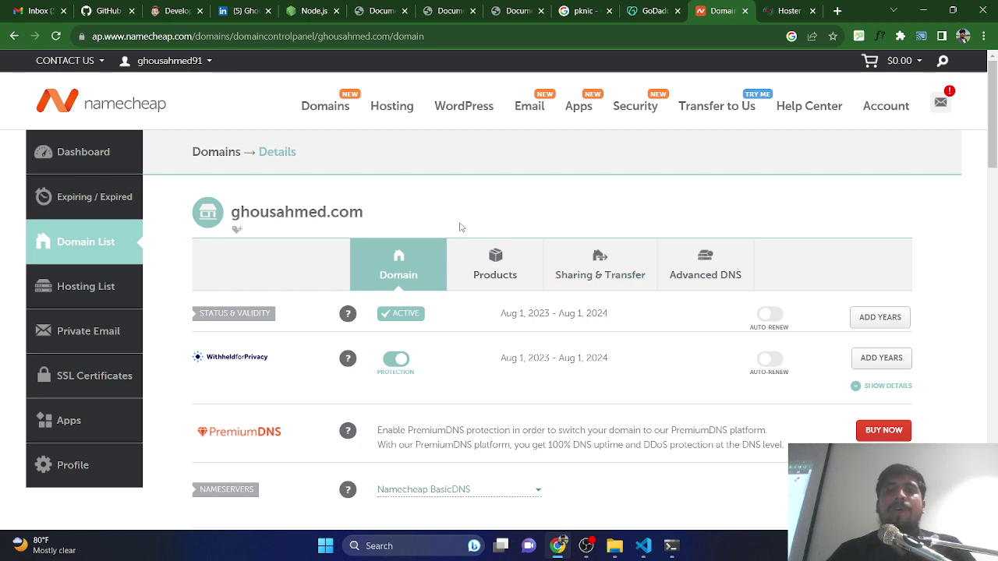
Step: Check the command prompt, then open the domain's Advanced DNS settings
left_click(668, 547)
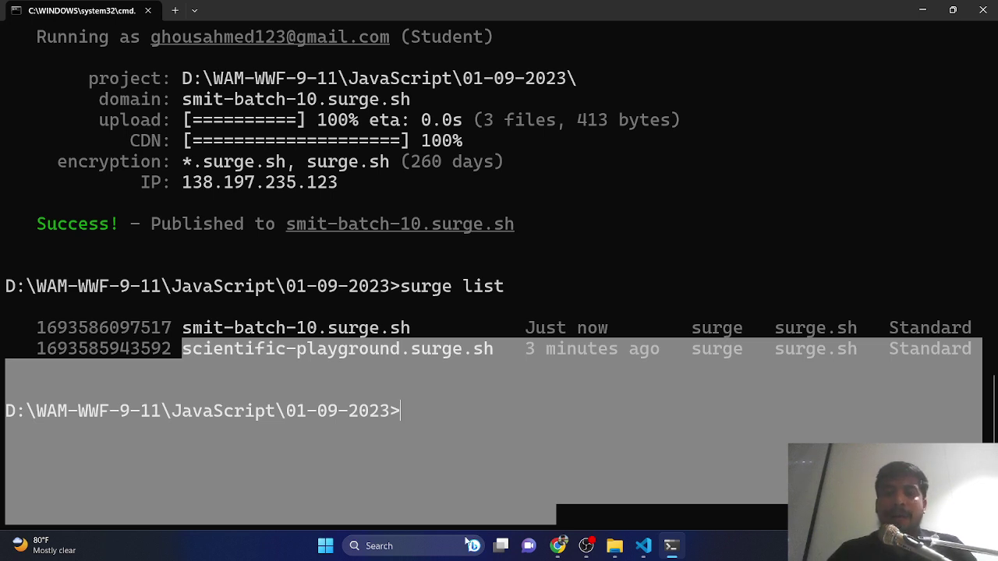
left_click(558, 546)
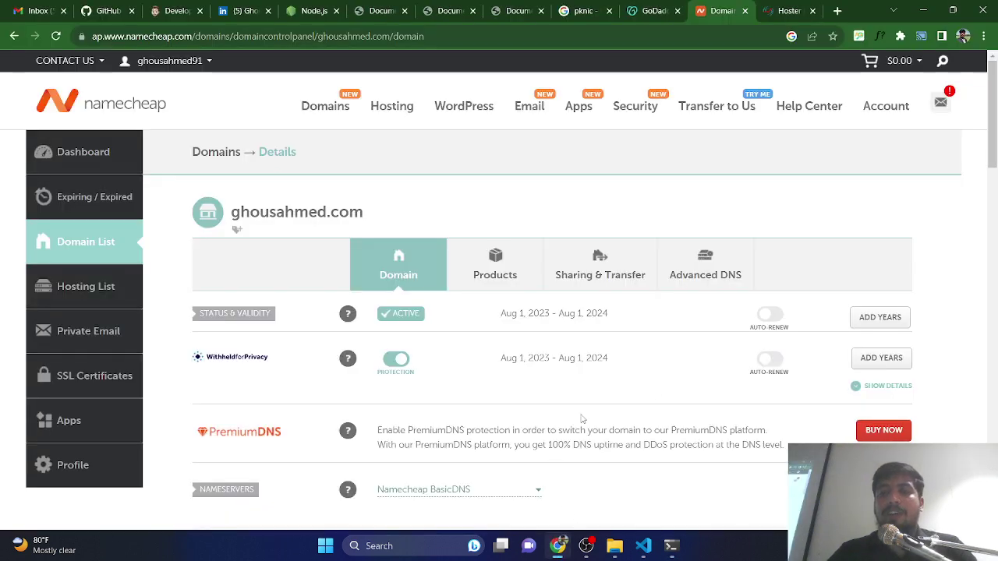
left_click(734, 274)
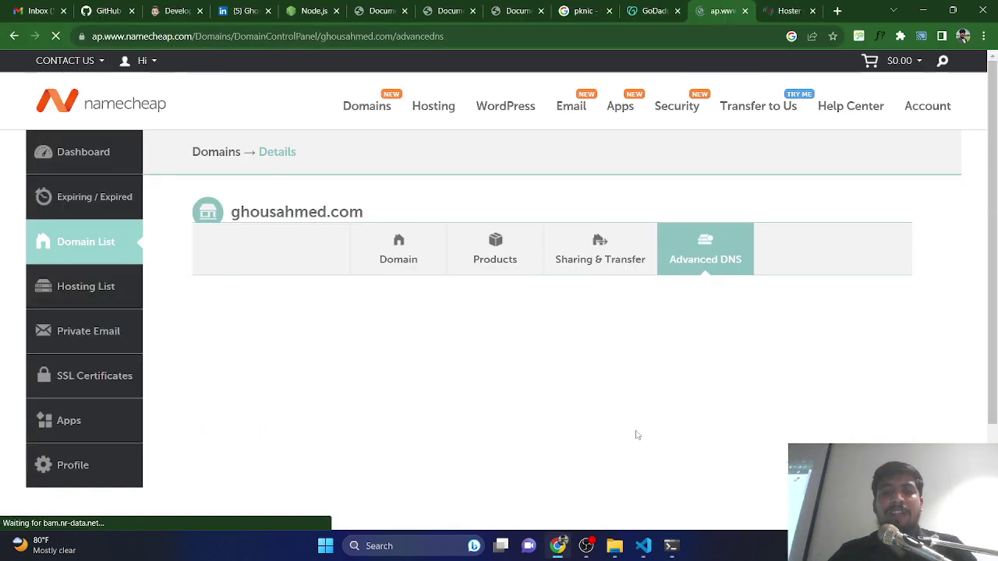
scroll(434, 385, "down", 3)
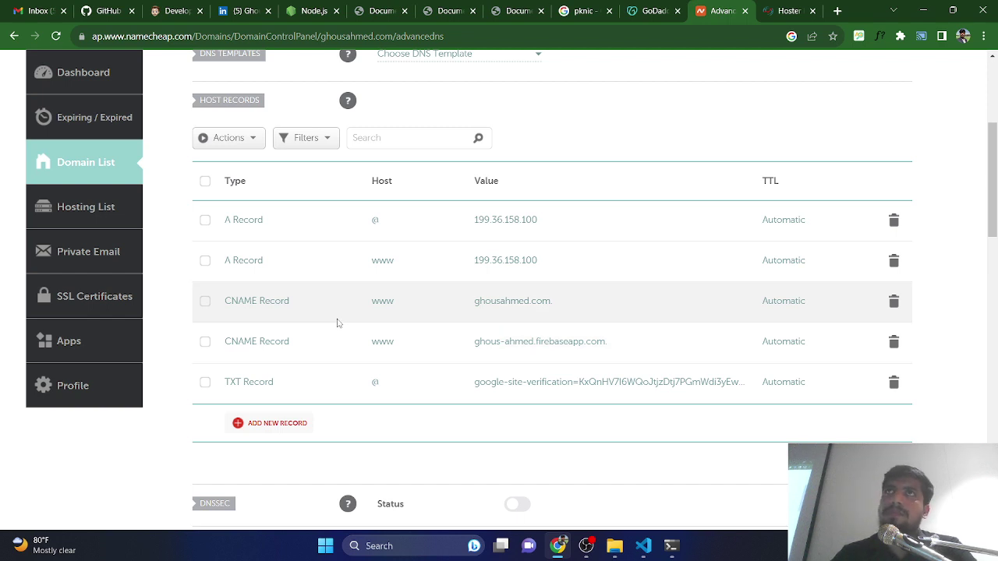
scroll(337, 322, "up", 3)
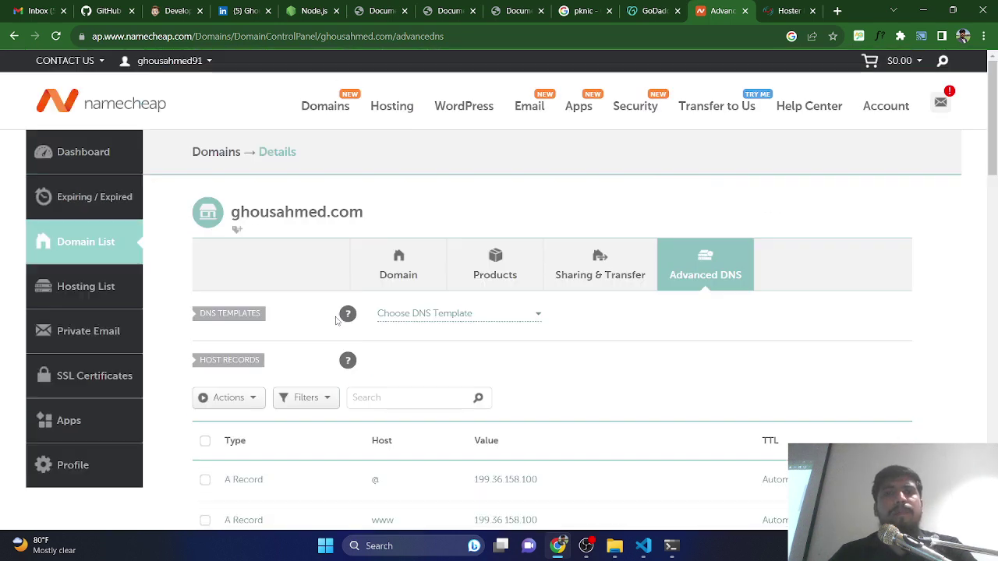
mouse_move(888, 105)
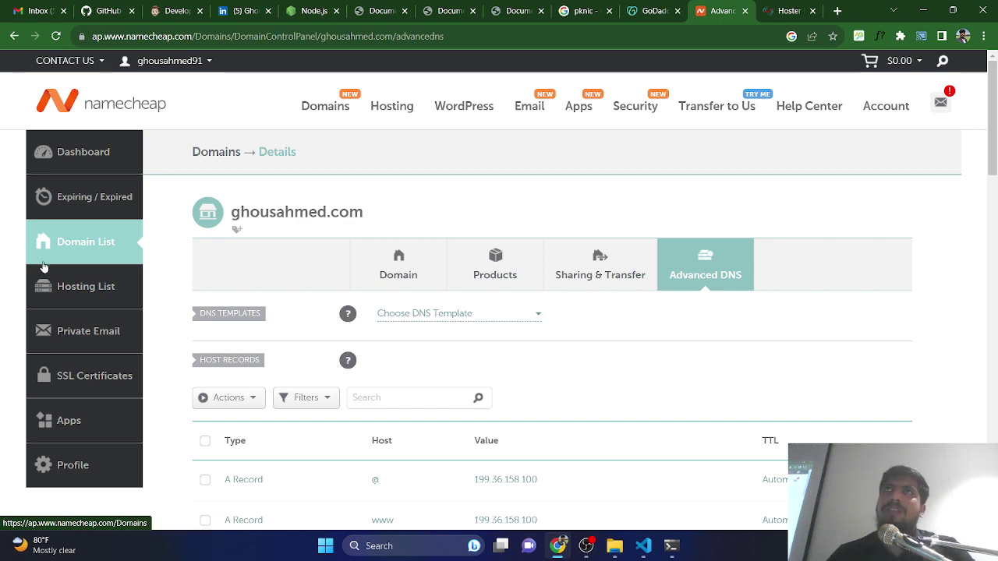
scroll(460, 204, "down", 3)
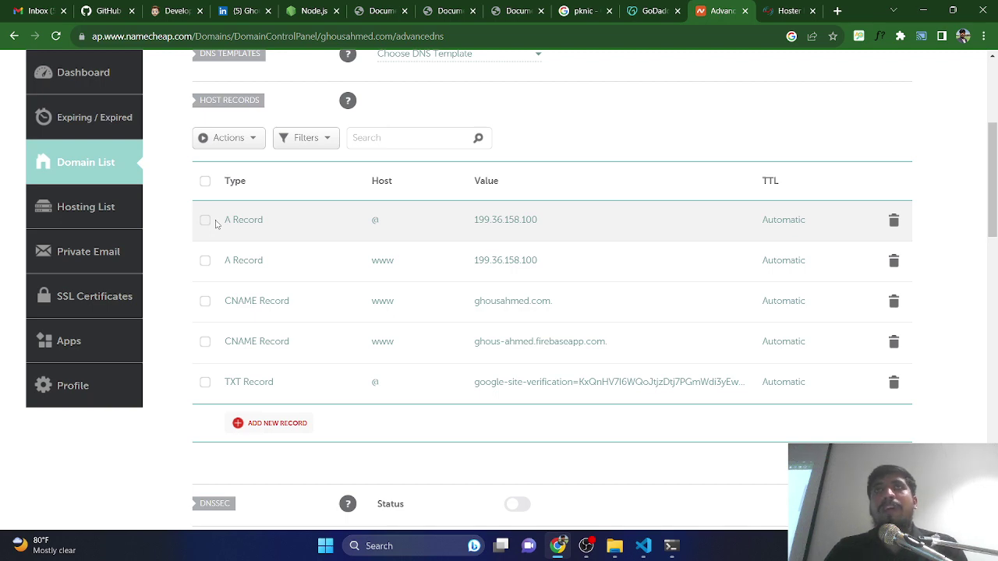
scroll(216, 225, "up", 4)
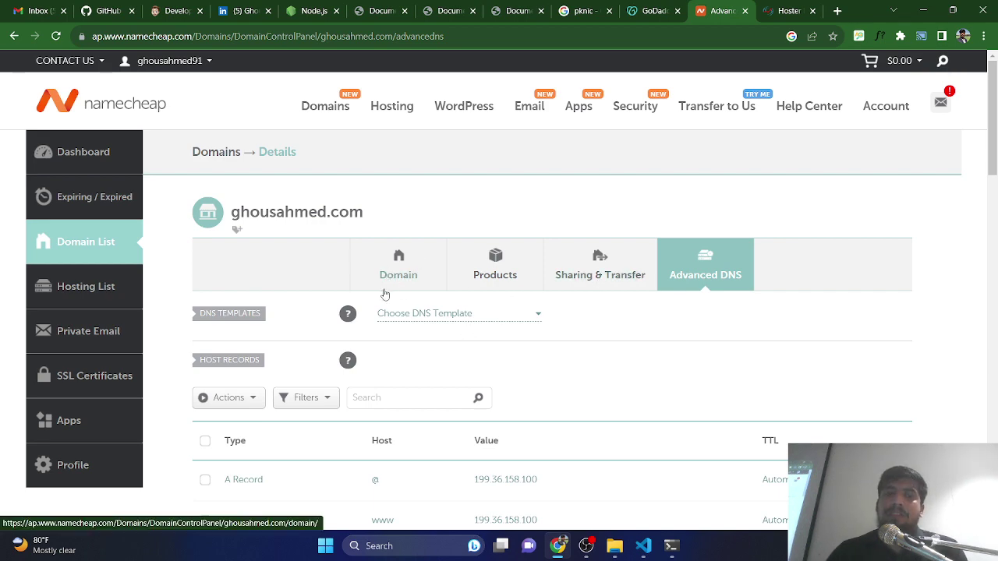
Step: Return to the domain's Details tab, showing the .com active until Aug 1, 2024
scroll(383, 293, "down", 10)
scroll(385, 297, "up", 3)
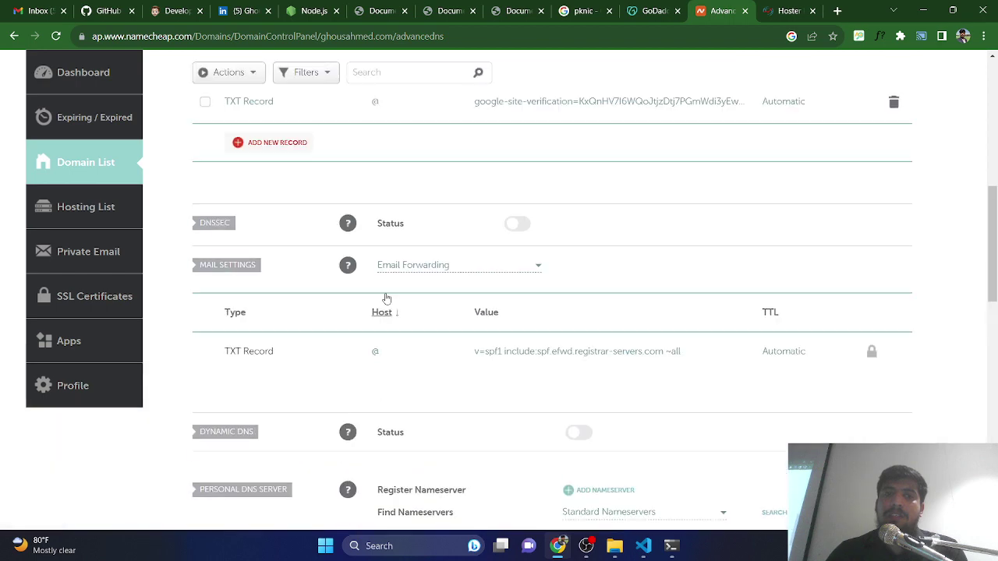
scroll(388, 298, "up", 8)
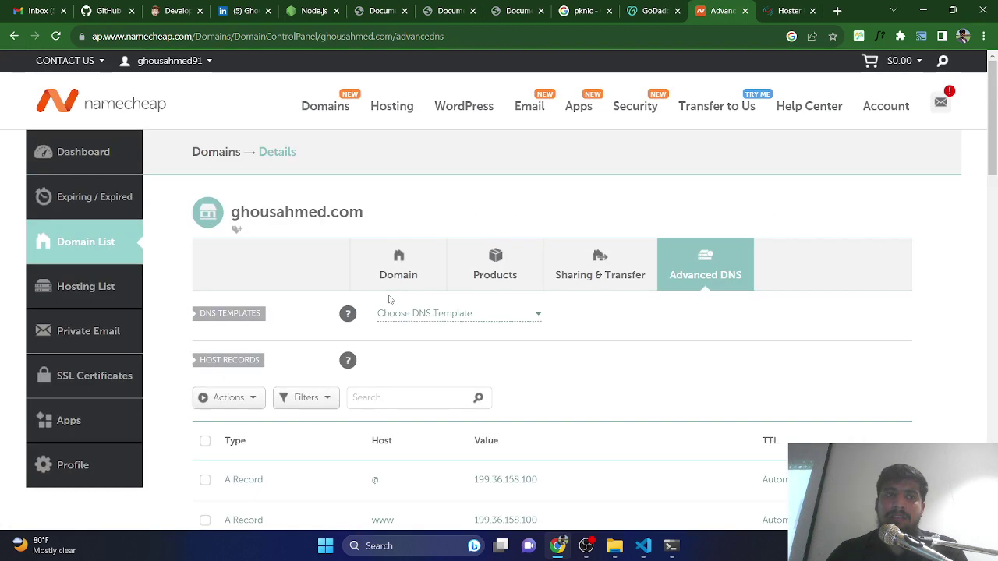
left_click(405, 278)
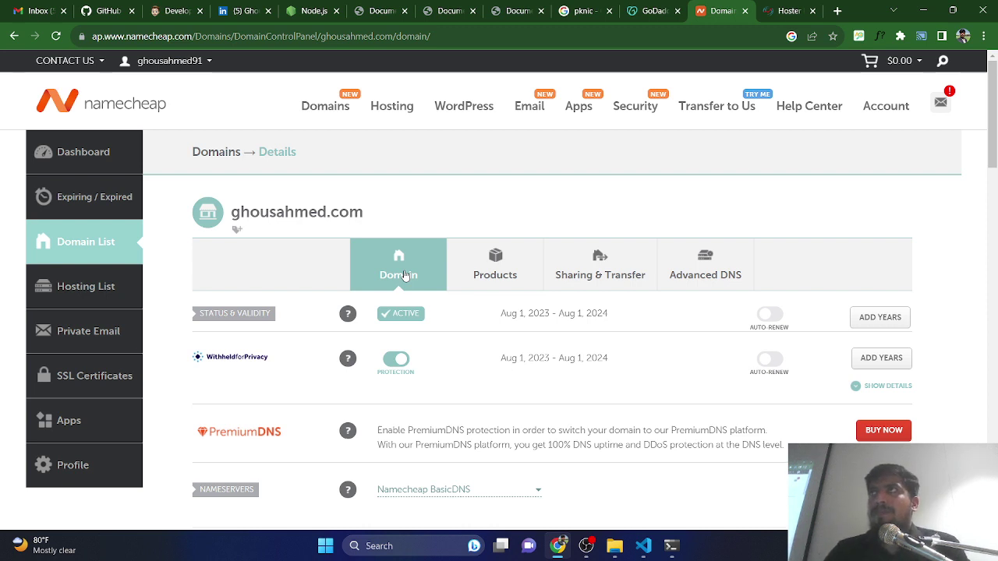
Step: Select the domain name heading, skim its settings, then move to HosterPK's home page
left_click_drag(232, 217, 365, 215)
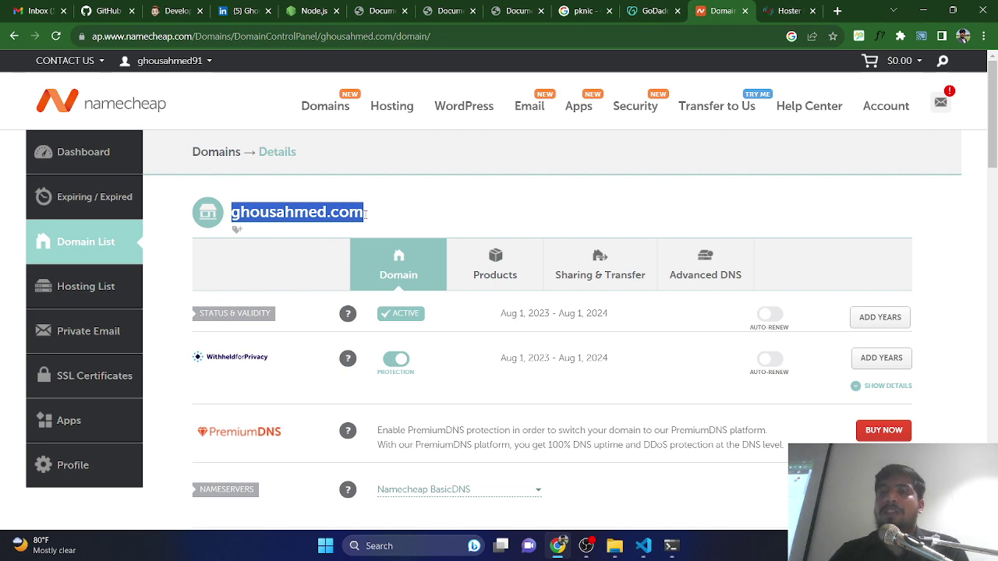
scroll(360, 270, "down", 3)
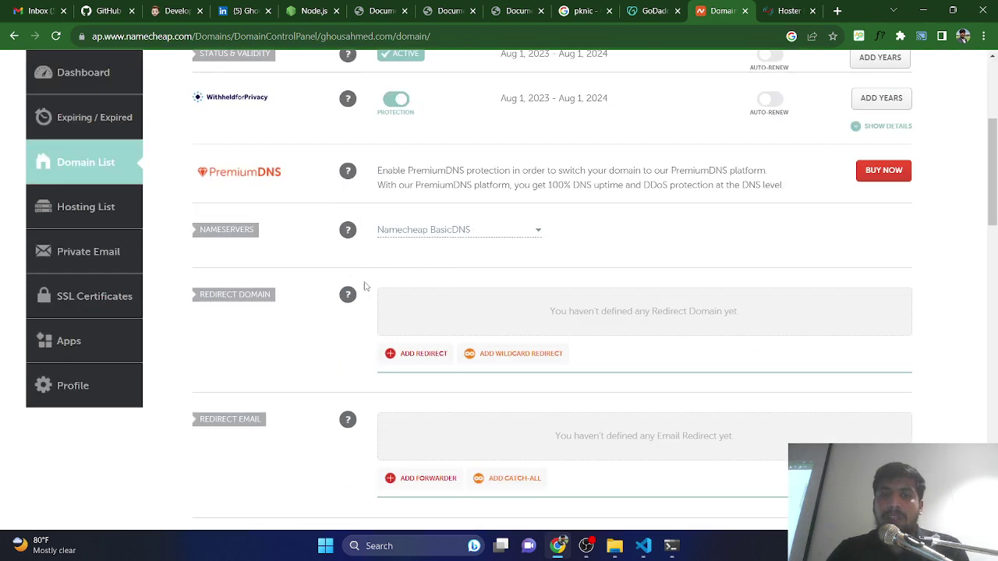
scroll(360, 282, "up", 4)
key("ctrl+Tab")
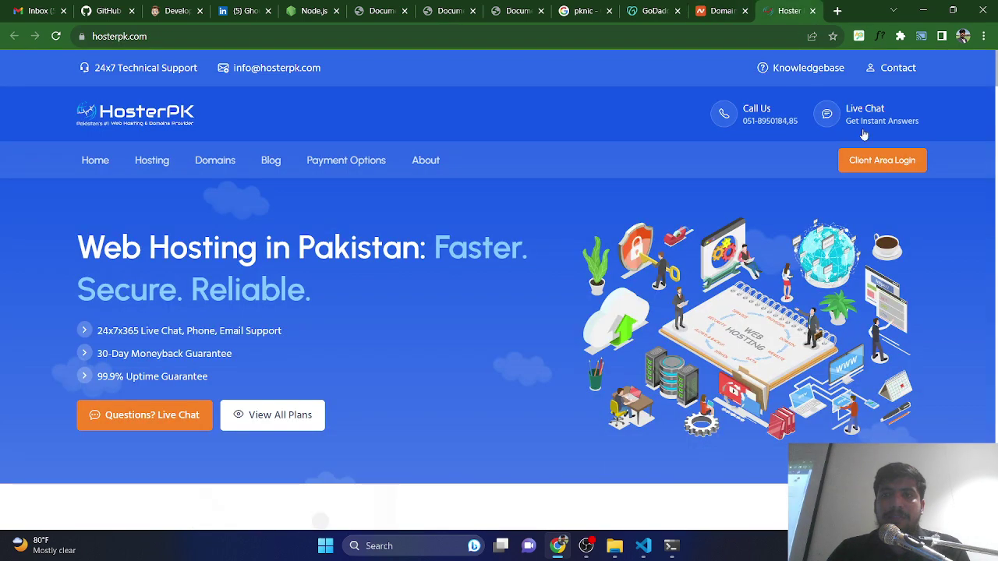
Step: Log in to HosterPK's client area with the saved account e-mail and password
left_click(875, 161)
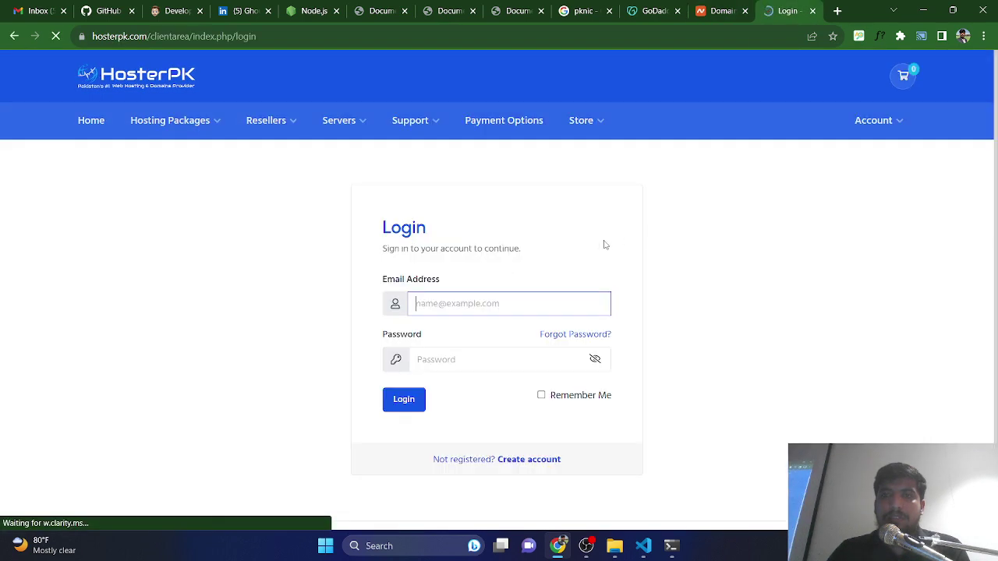
left_click(510, 303)
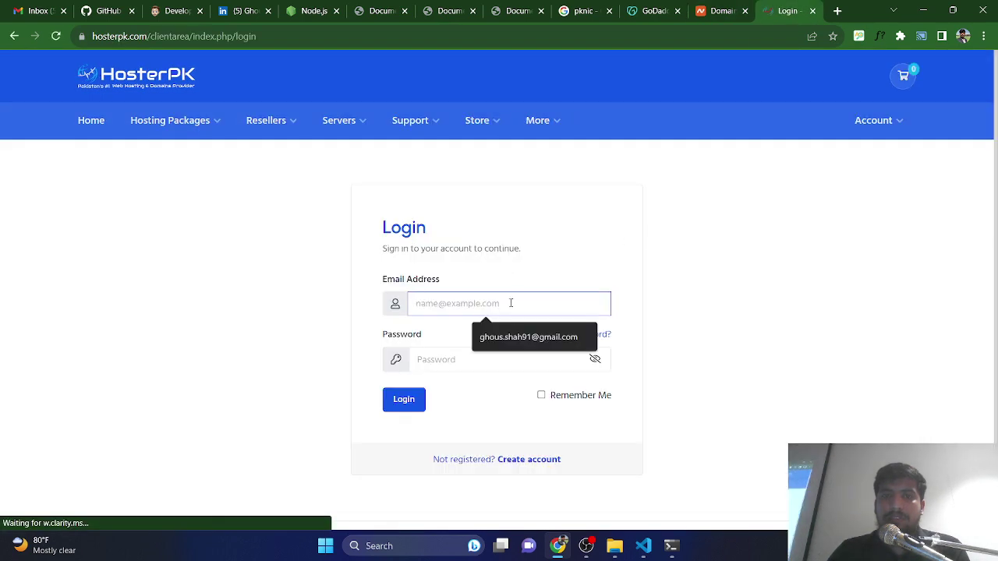
left_click(513, 333)
left_click(514, 352)
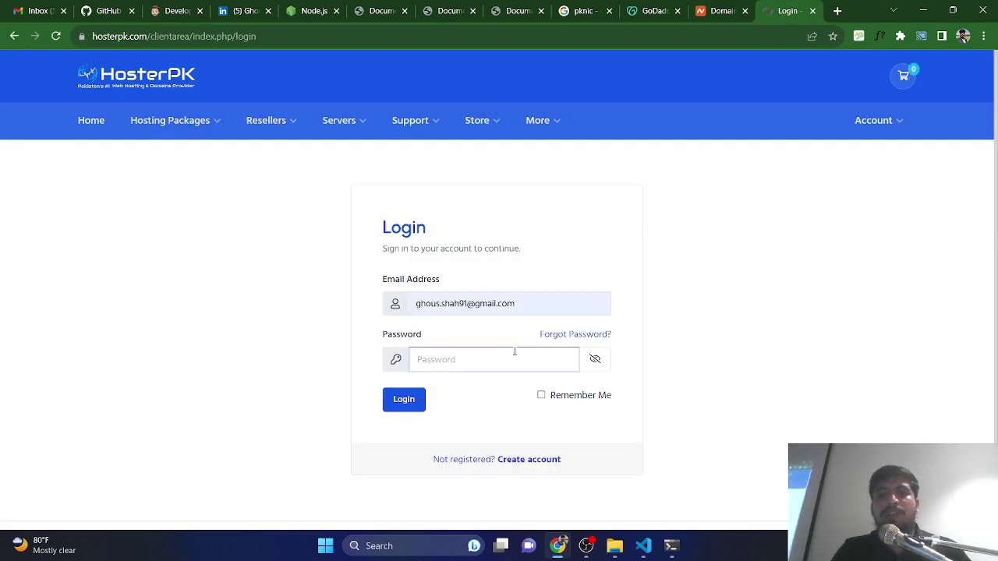
right_click(443, 88)
left_click(732, 9)
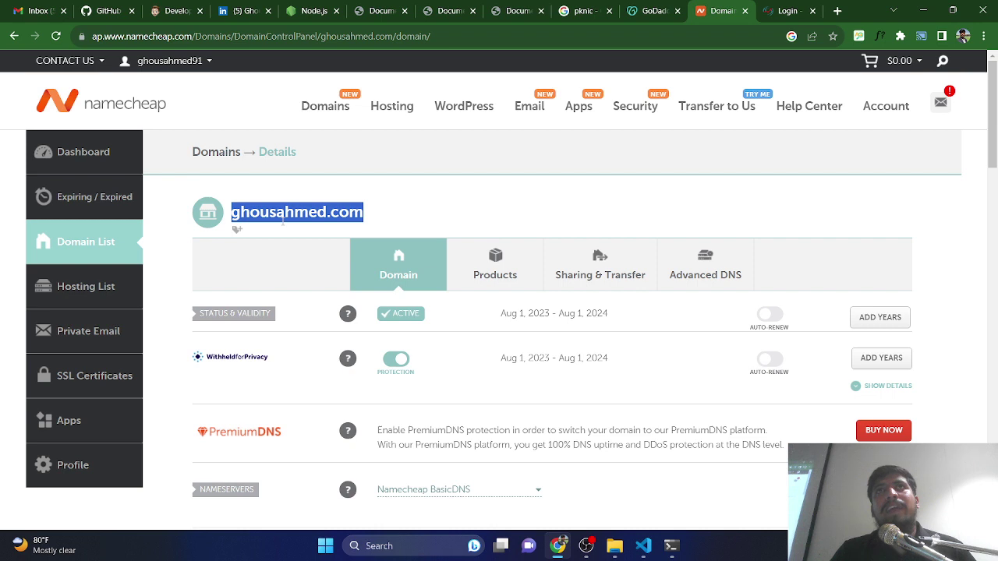
key("ctrl+Tab")
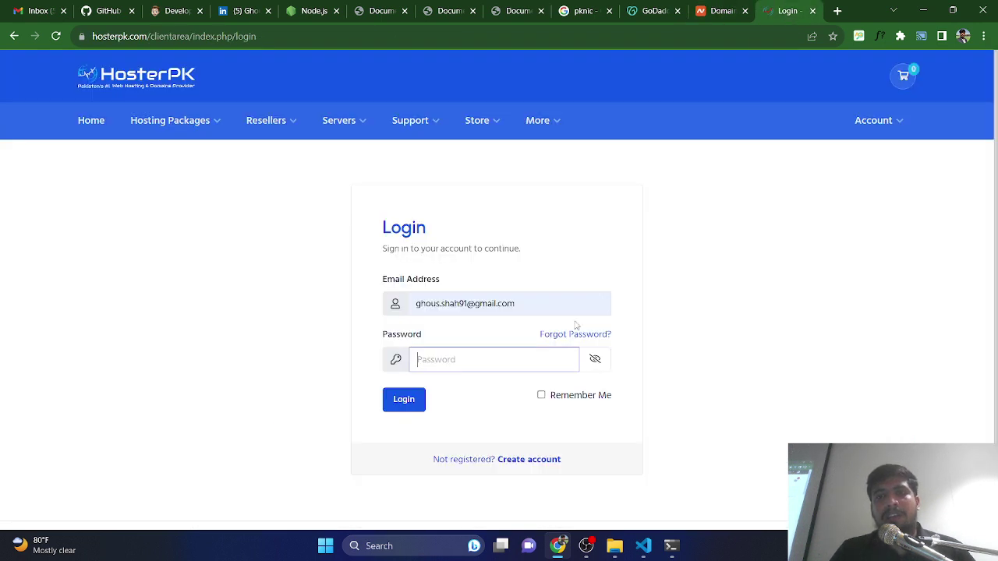
type("•")
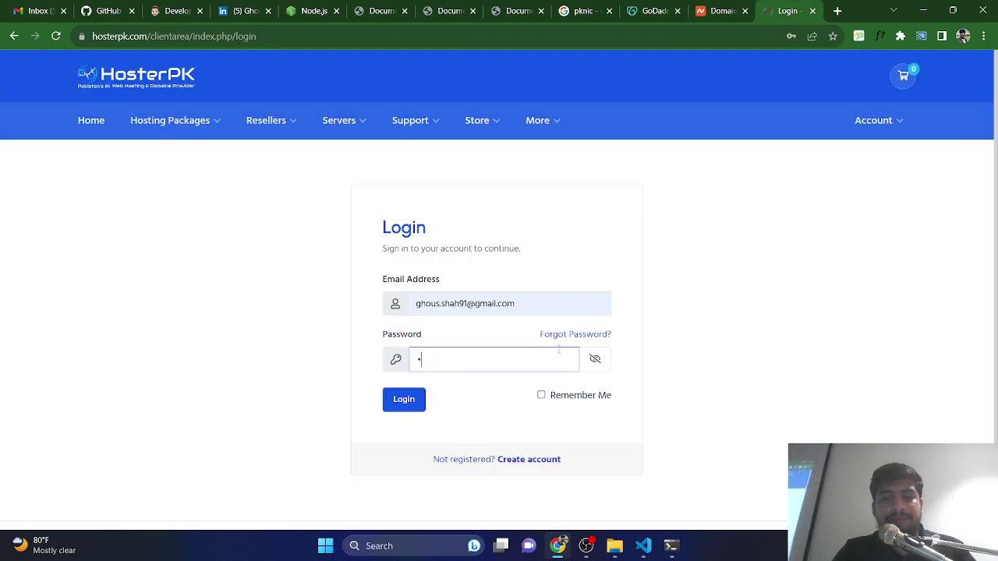
type("•••••••")
key("Return")
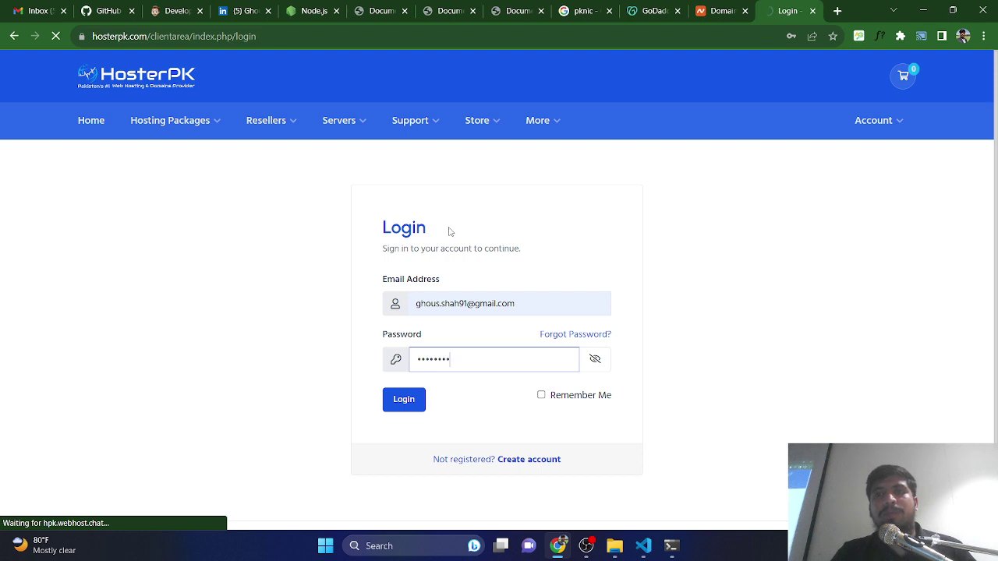
Step: Look over the open tabs and return to Namecheap's domain details page
scroll(440, 235, "down", 1)
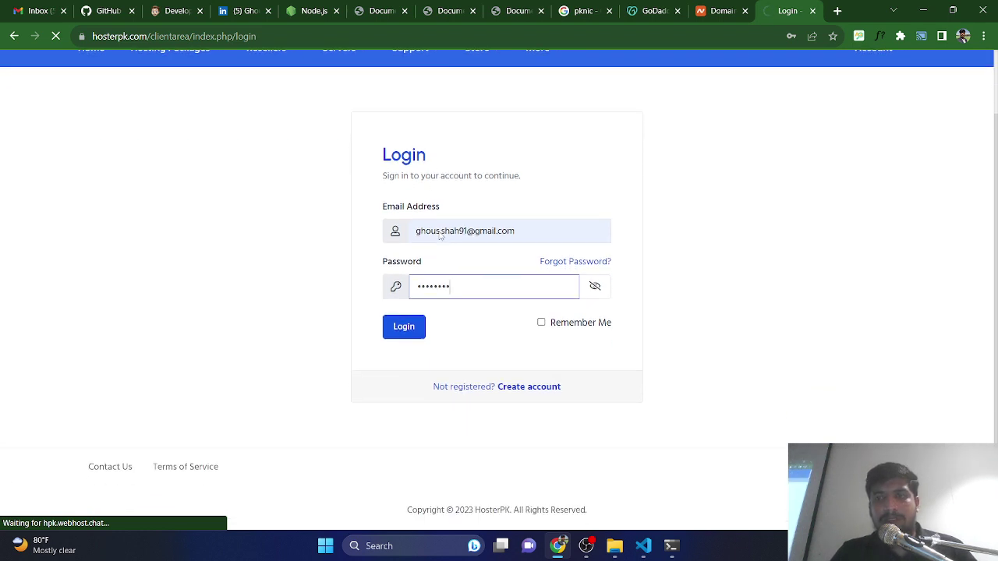
scroll(435, 238, "up", 1)
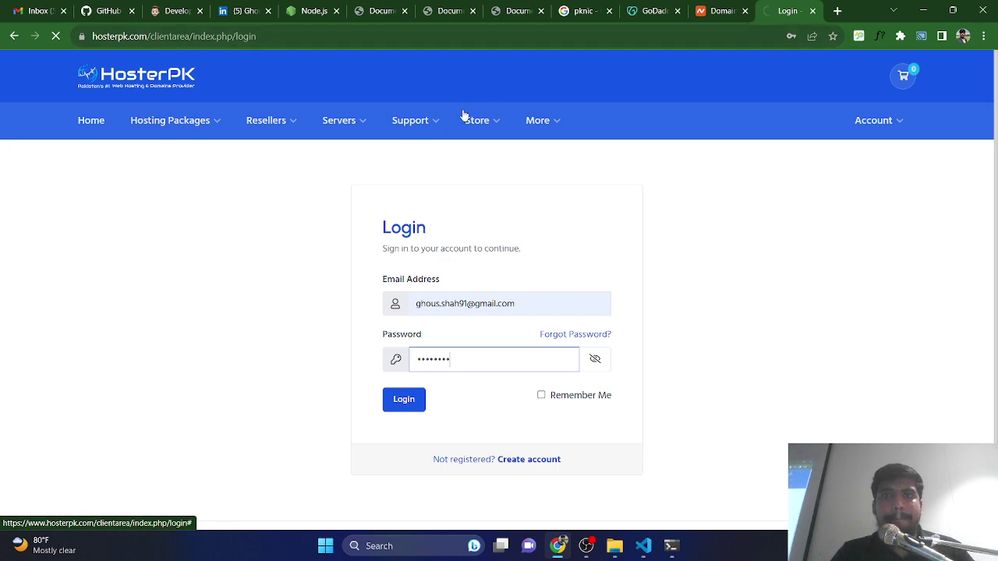
left_click(240, 11)
left_click(295, 10)
left_click(803, 10)
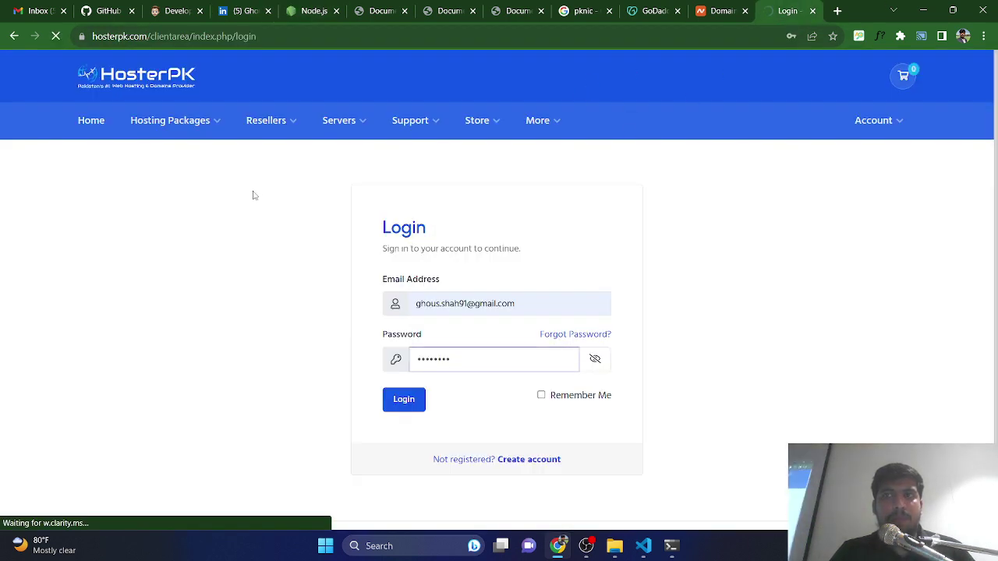
left_click(721, 10)
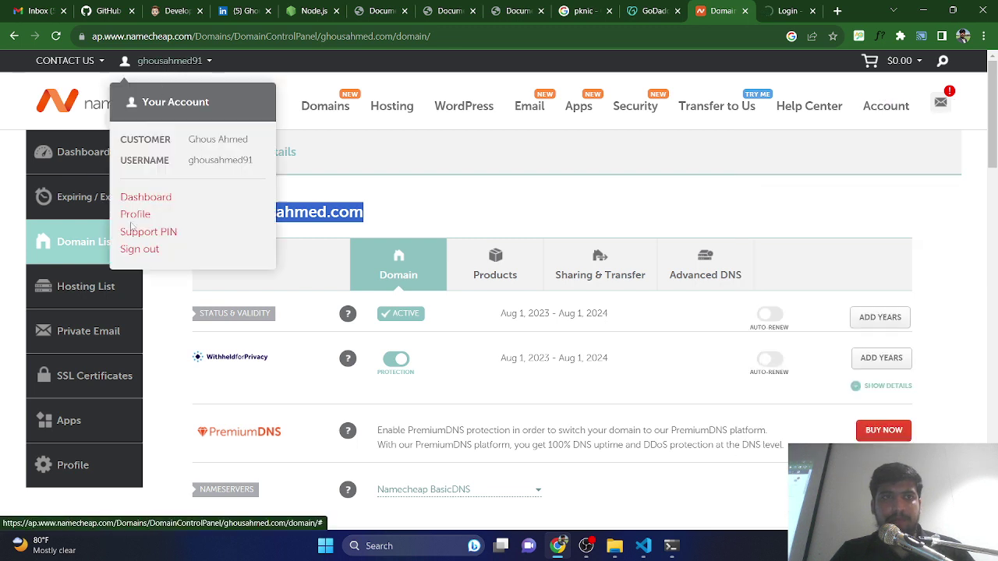
Step: Sign out of Namecheap, then close the GoDaddy search and Namecheap tabs
mouse_move(165, 62)
left_click(142, 255)
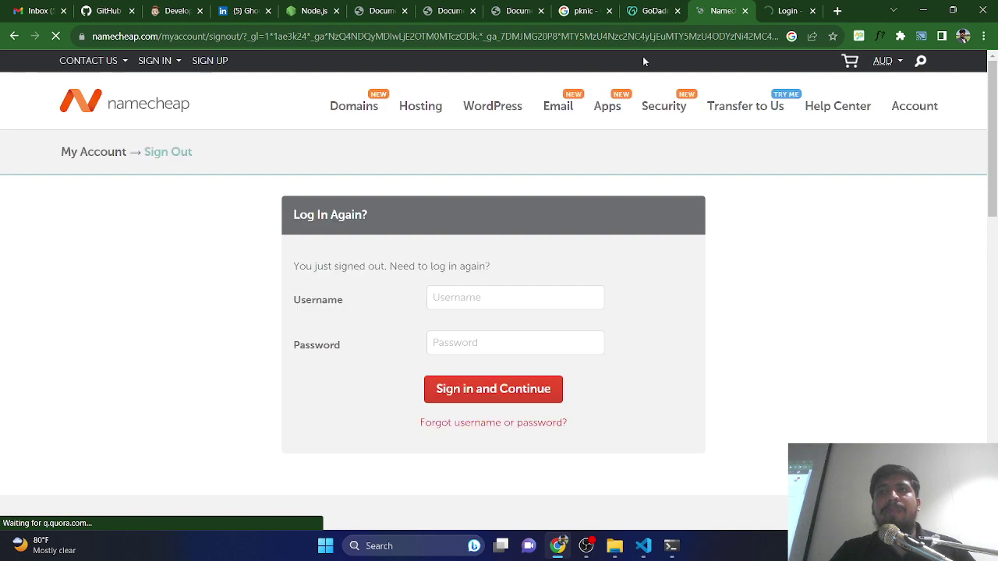
left_click(654, 10)
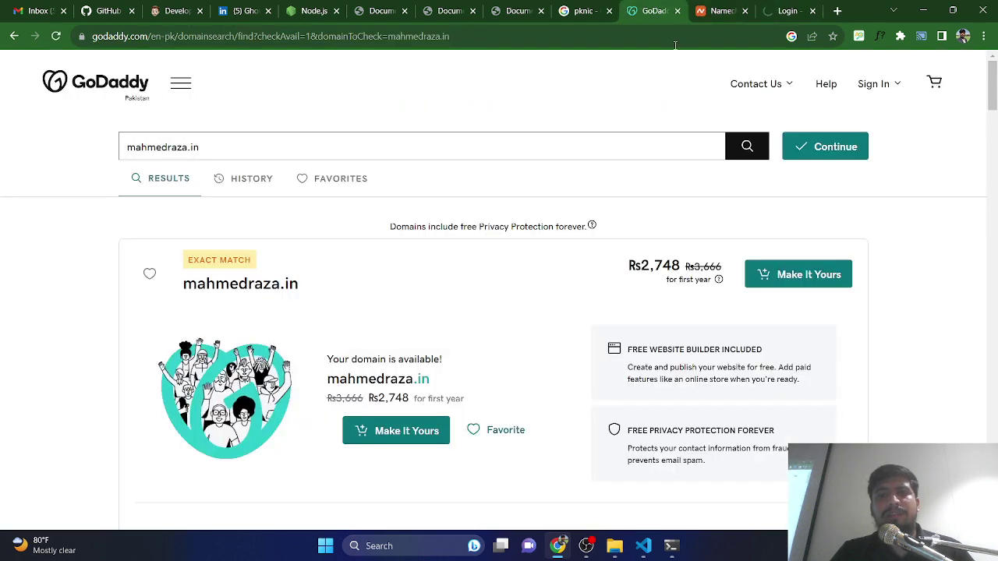
left_click(677, 11)
left_click(677, 10)
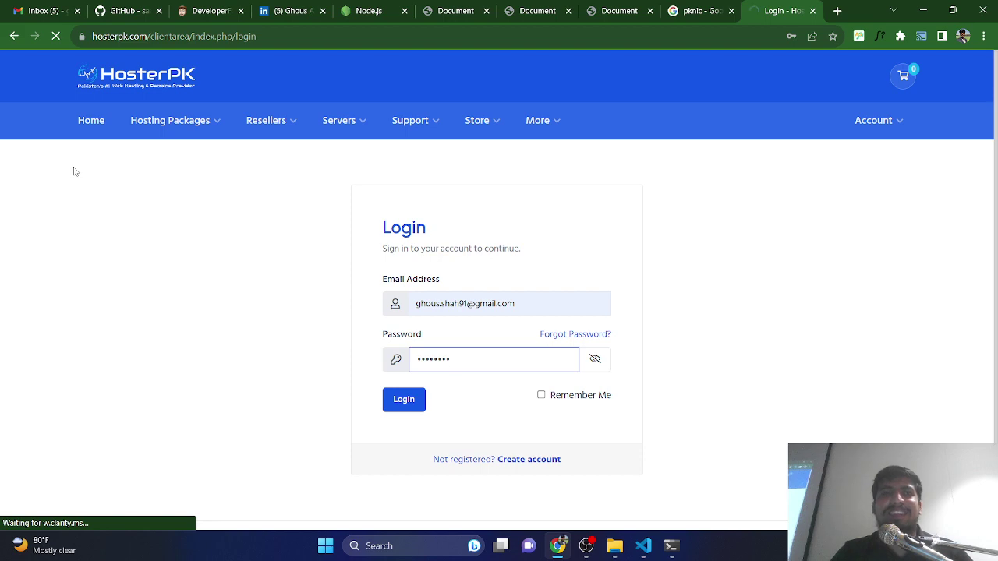
Step: Close the Google pknic, Hello World, Document and local index.html tabs
key("ctrl+Tab")
key("ctrl+Tab")
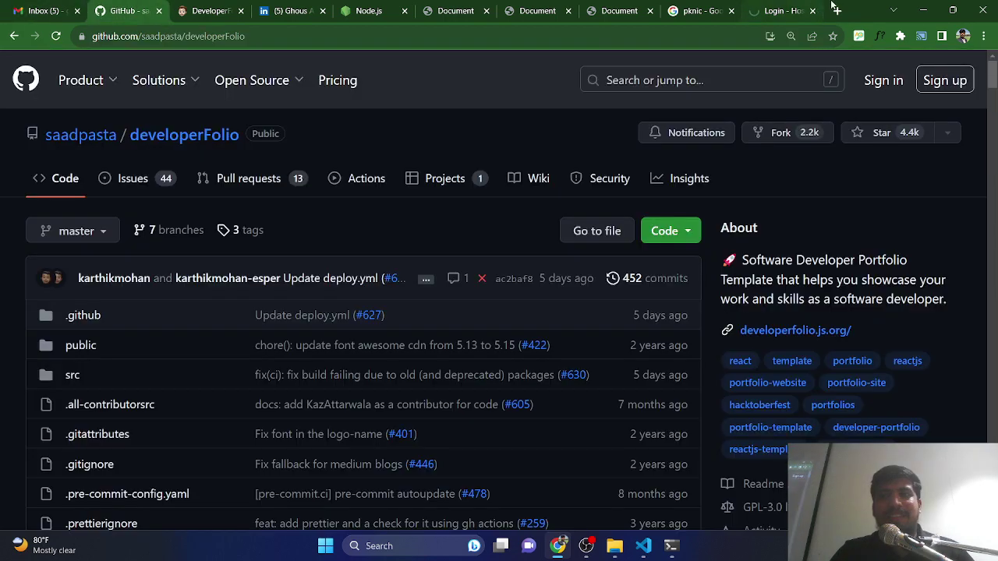
left_click(799, 9)
left_click(714, 10)
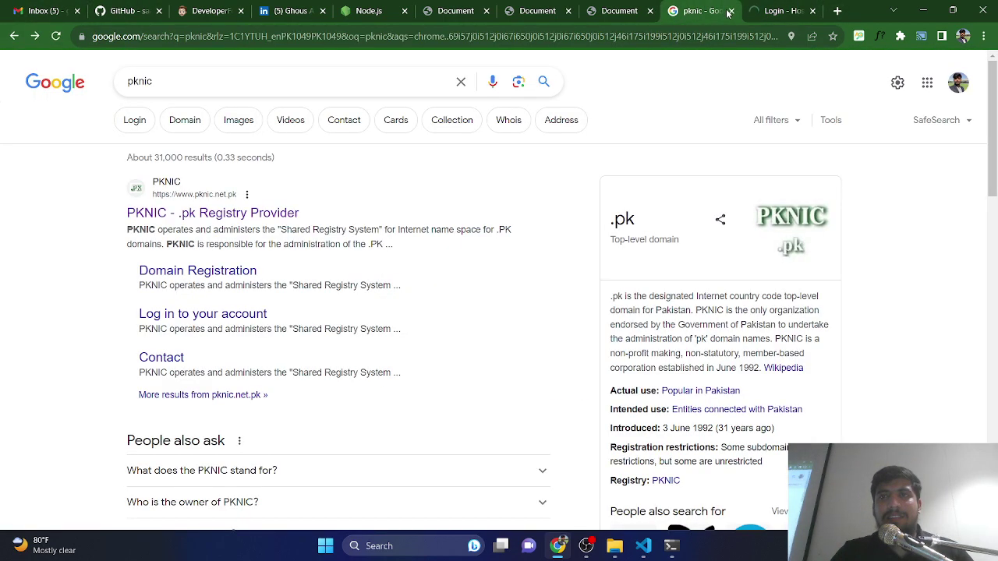
left_click(730, 11)
left_click(656, 11)
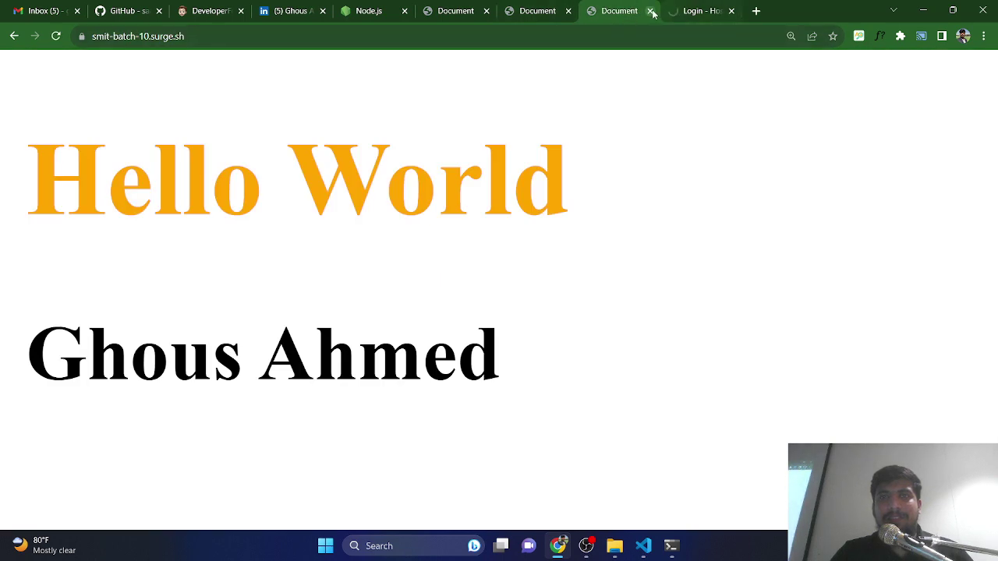
left_click(650, 10)
left_click(555, 10)
left_click(568, 11)
left_click(421, 10)
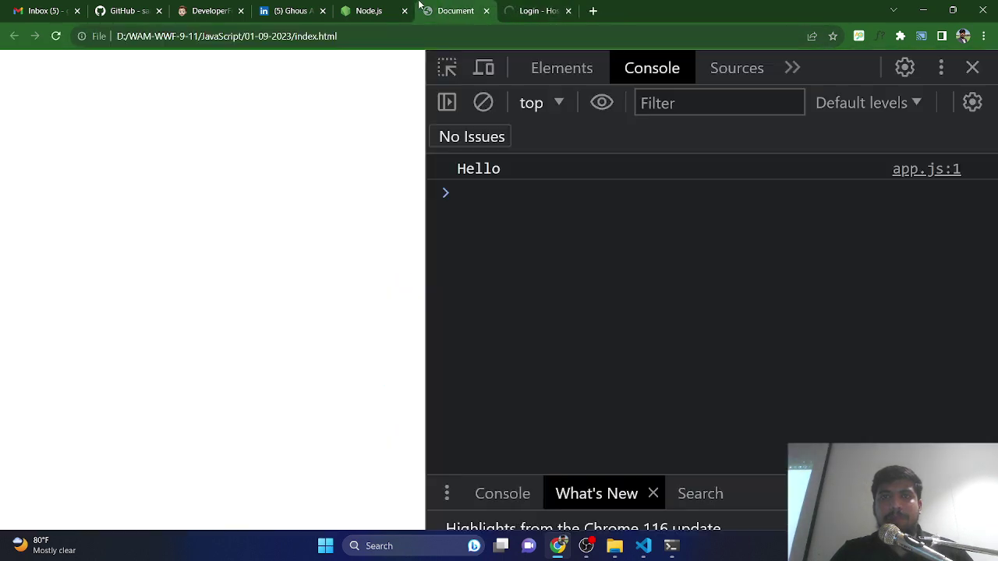
left_click(487, 10)
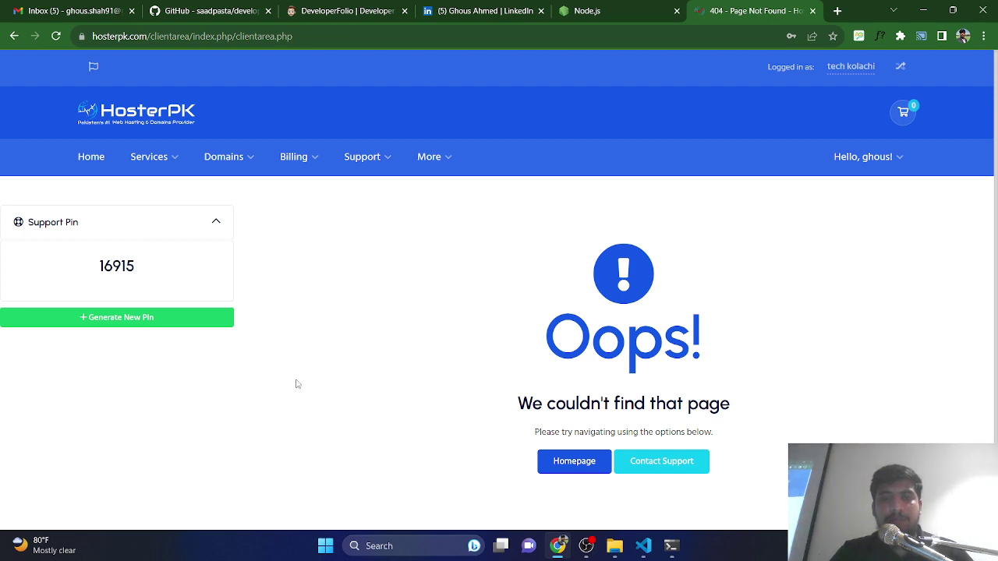
Step: Leave the 404 page for HosterPK's dashboard listing 5 services and 5 domains
scroll(294, 385, "down", 2)
left_click(568, 390)
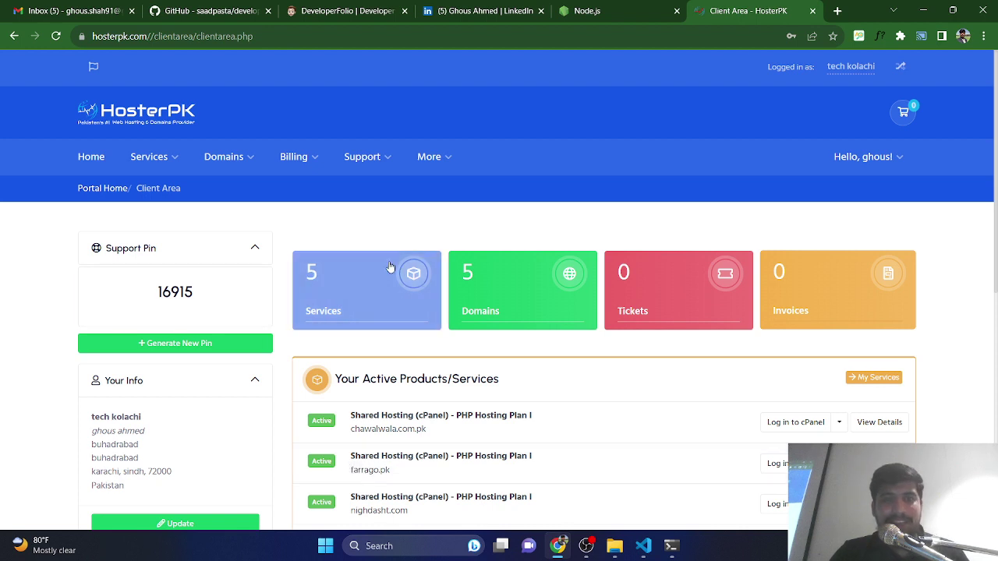
Step: Browse My Products & Services to the second page of the 11 hosting services
left_click(361, 288)
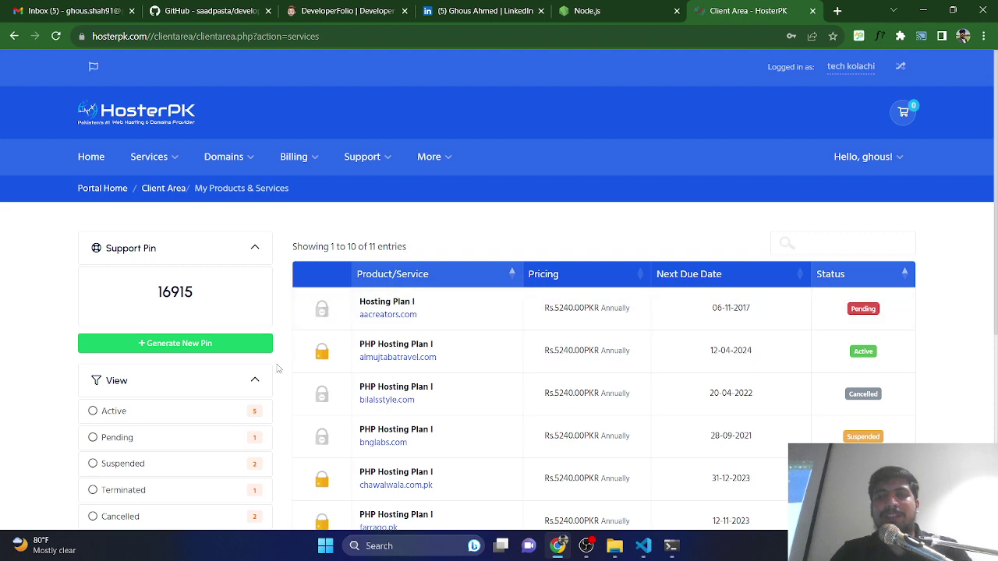
scroll(526, 402, "down", 4)
scroll(523, 409, "up", 5)
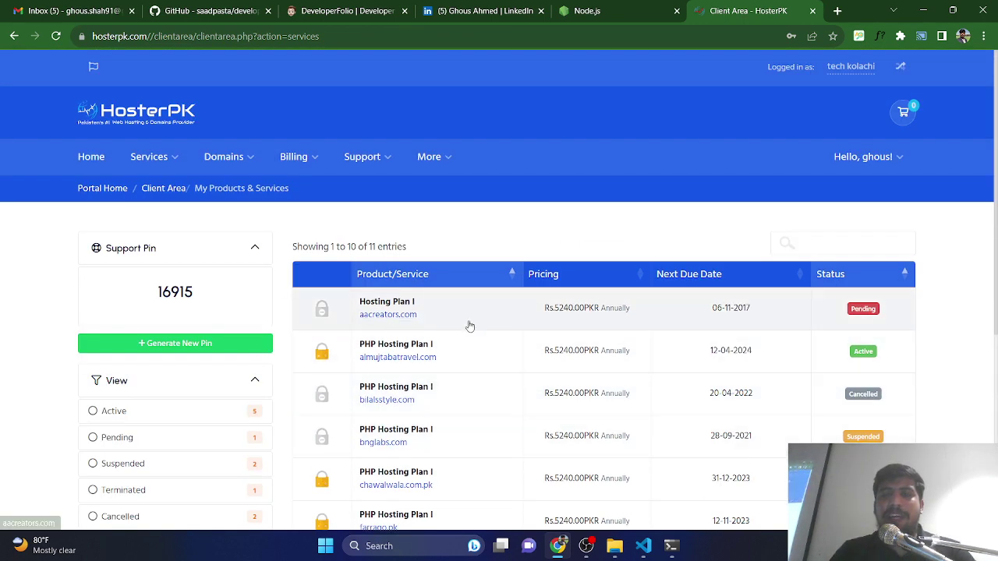
left_click_drag(994, 124, 994, 170)
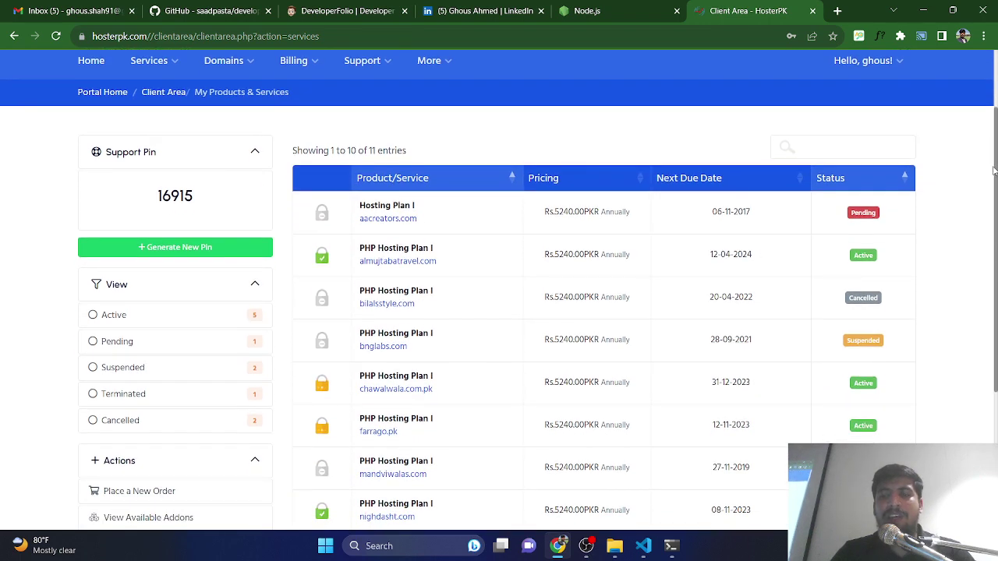
left_click_drag(994, 170, 995, 248)
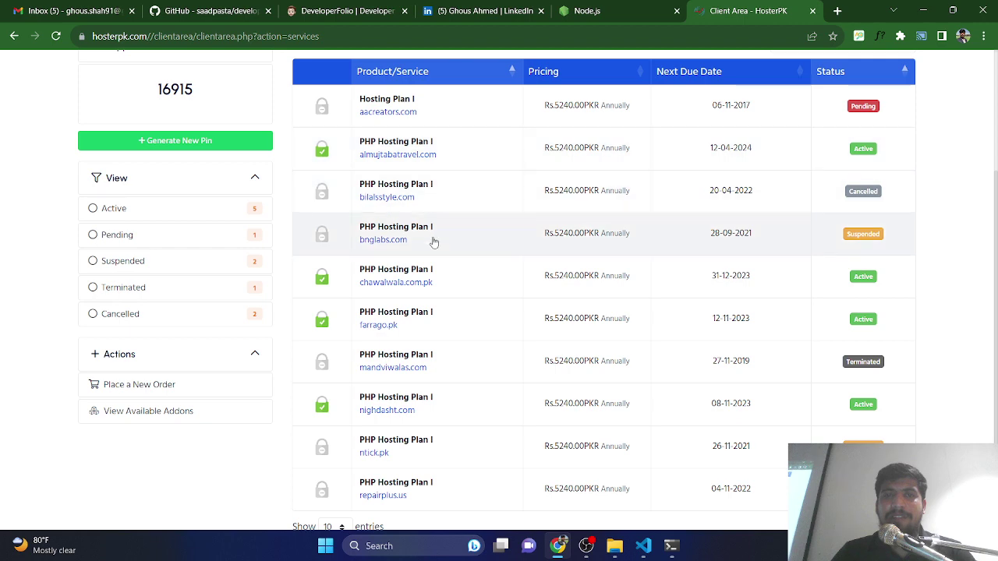
scroll(451, 289, "down", 2)
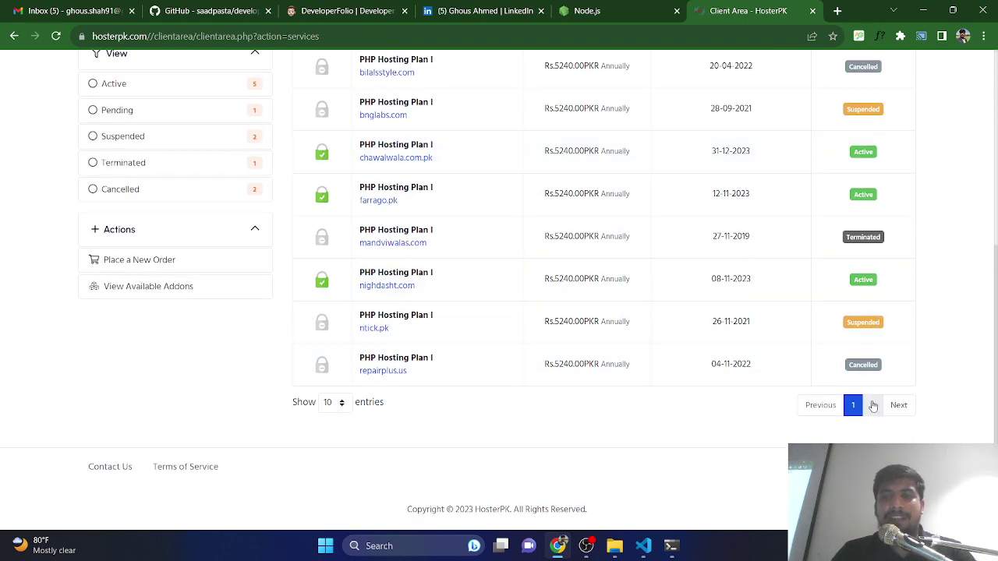
left_click(862, 402)
scroll(574, 359, "up", 3)
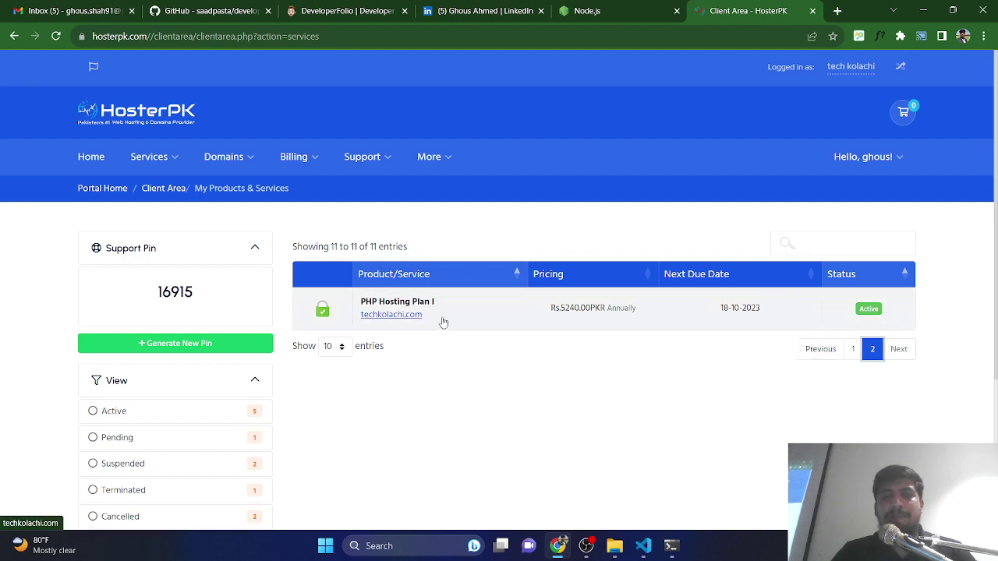
Step: Open techkolachi.com from PHP Hosting Plan I in a new tab, view it, then close it
left_click(402, 318)
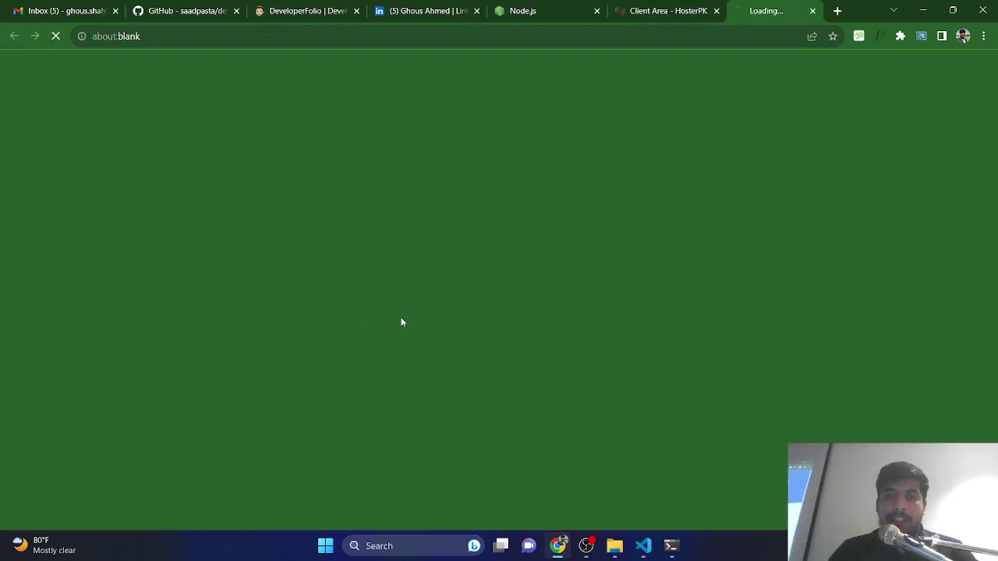
left_click(663, 9)
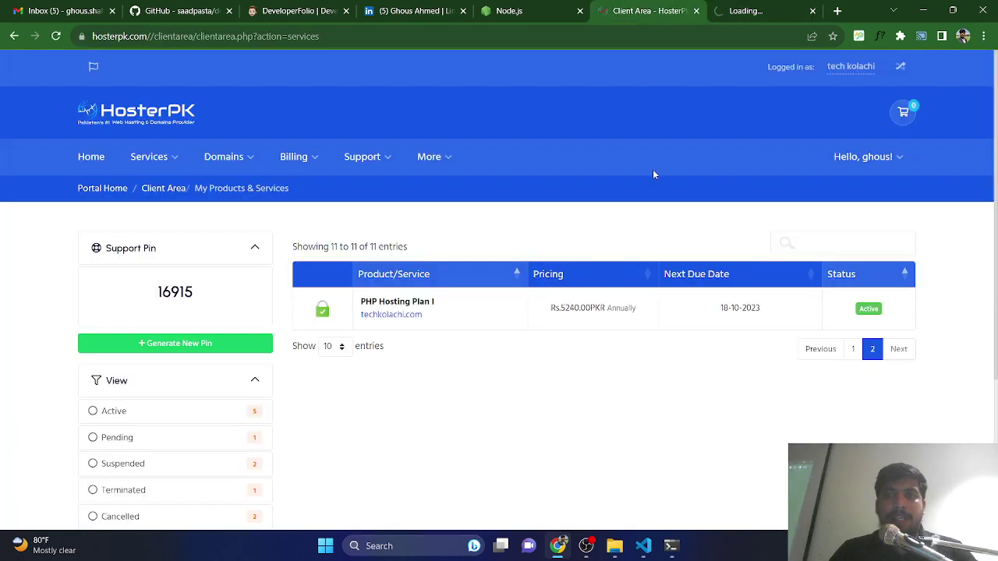
left_click(760, 10)
left_click(647, 10)
left_click(780, 10)
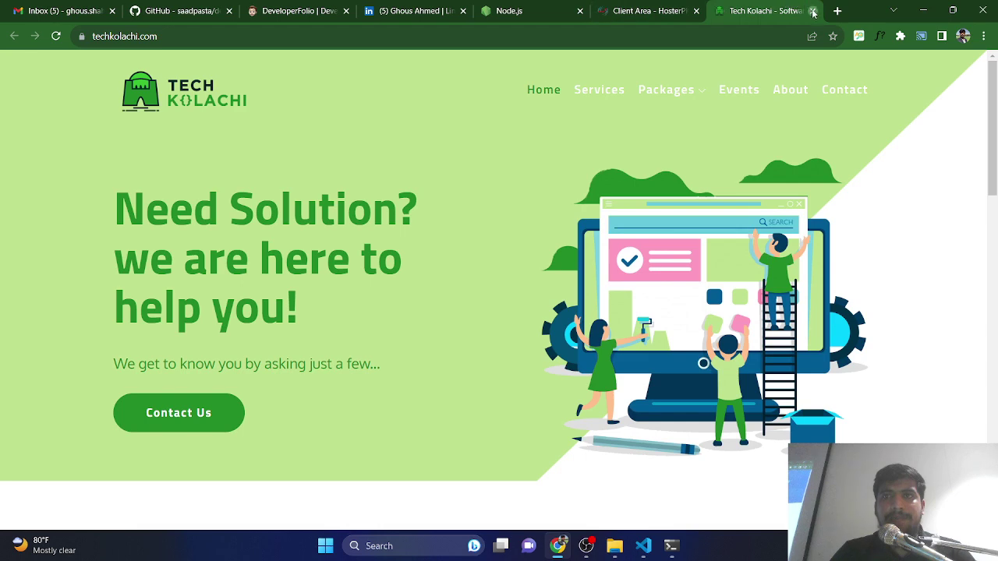
left_click(812, 10)
Step: Log in to cPanel for techkolachi.com and scroll its Tools page down to Files
scroll(156, 322, "down", 3)
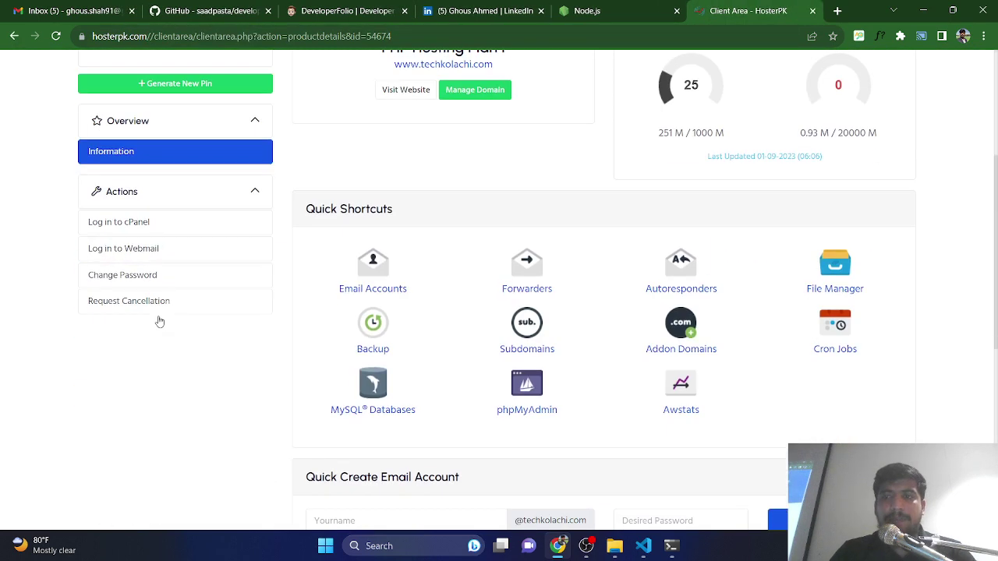
left_click(167, 226)
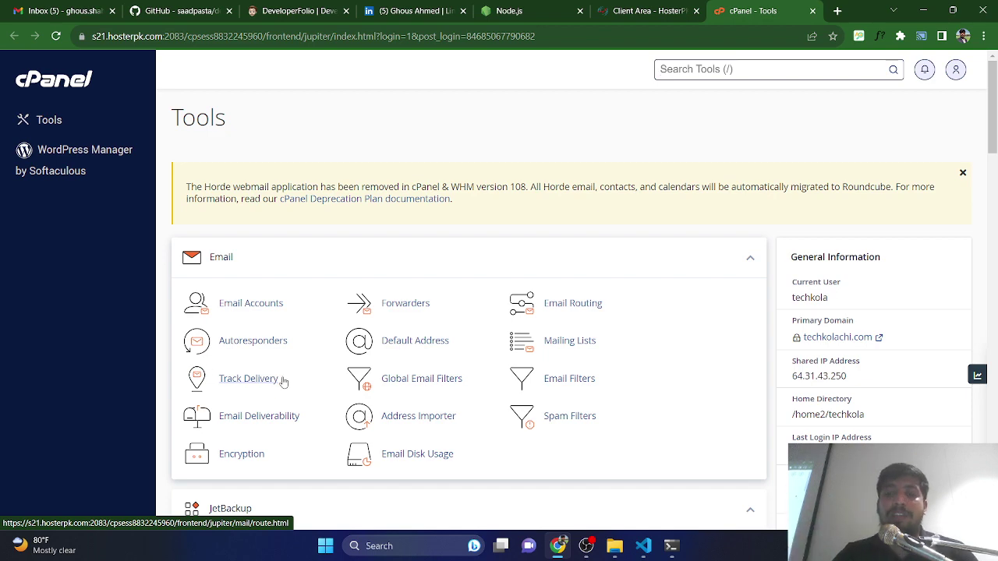
scroll(277, 380, "down", 3)
scroll(245, 313, "down", 3)
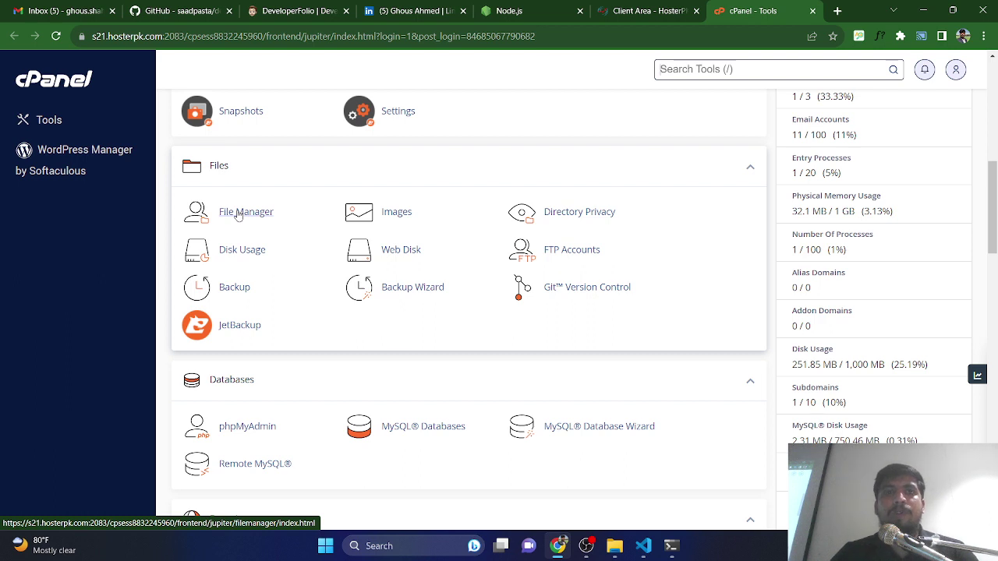
Step: Open File Manager on public_html, listing wp-admin, wp-content, wp-includes and wp-config.php
left_click(239, 215)
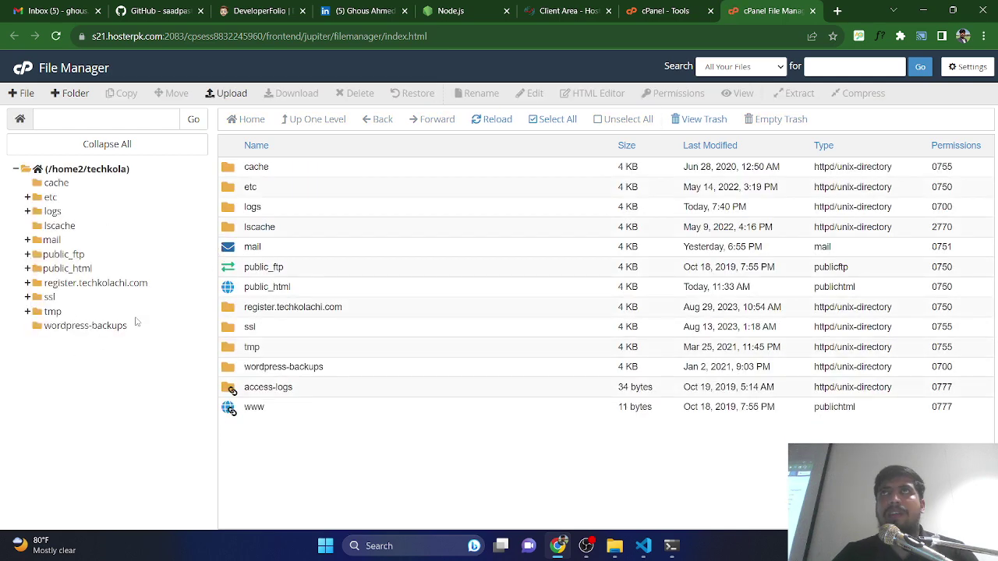
left_click(93, 270)
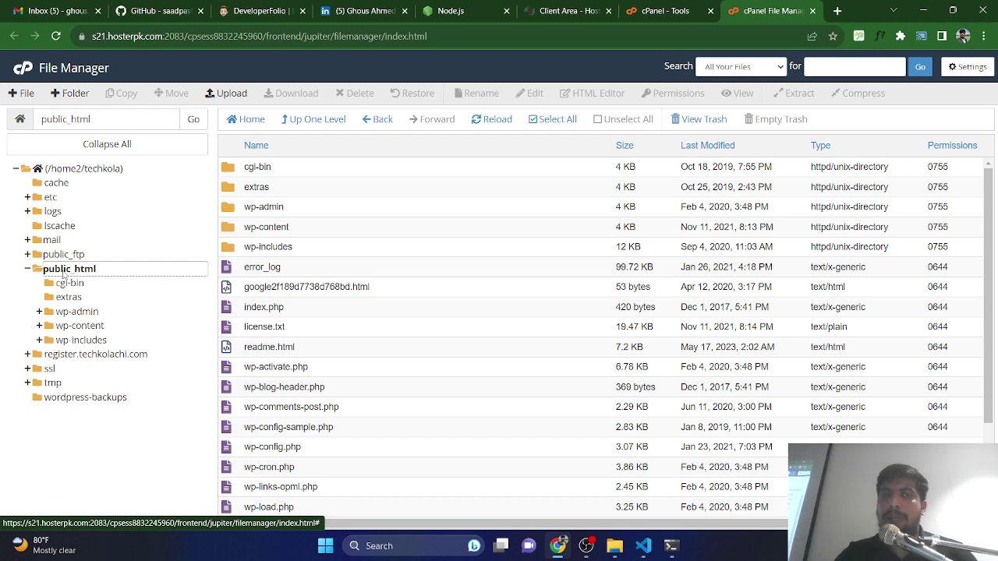
scroll(315, 261, "down", 2)
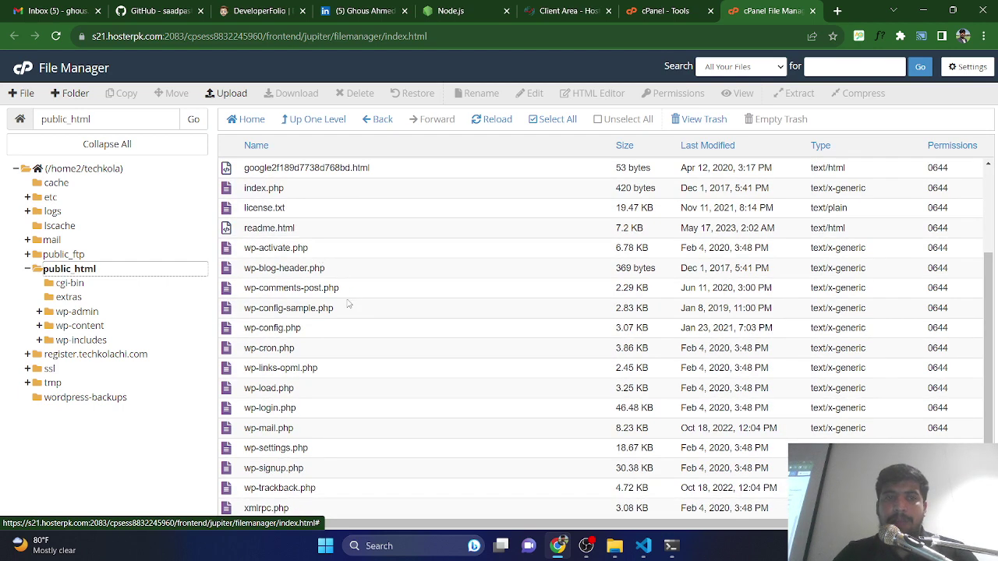
scroll(345, 301, "up", 2)
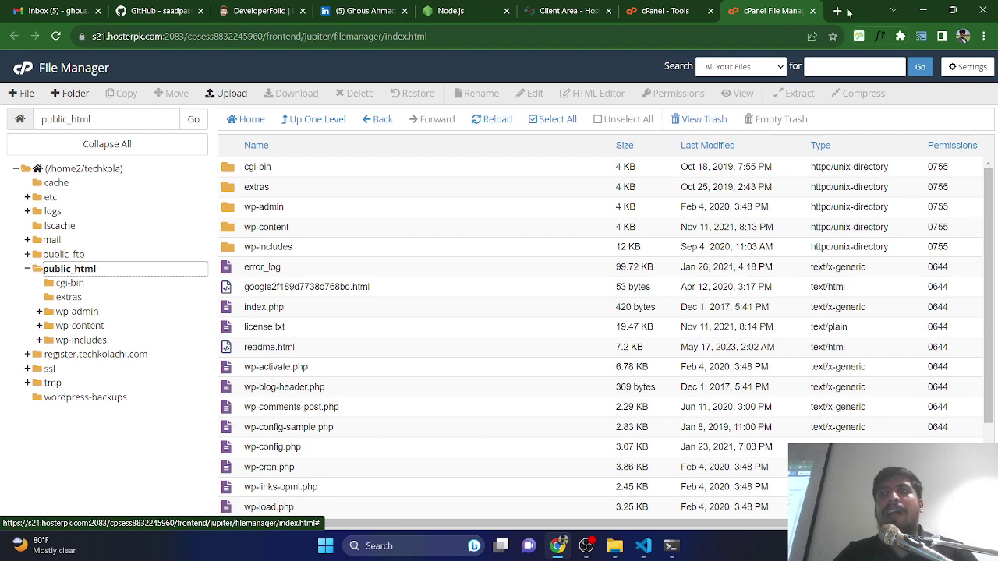
Step: Load techkolachi.com in a new browser tab
left_click(834, 11)
type("techkolachi.")
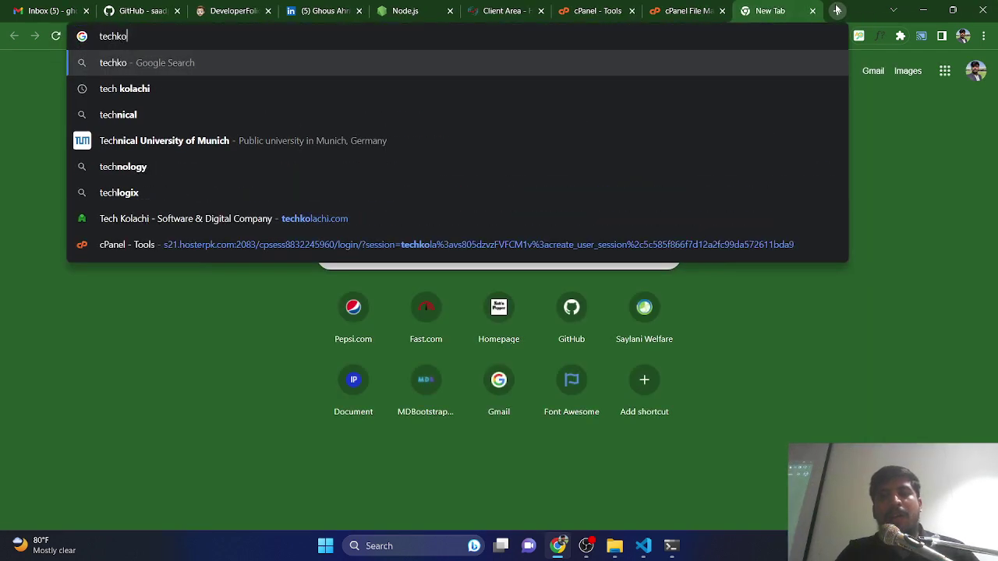
type("com")
key("Return")
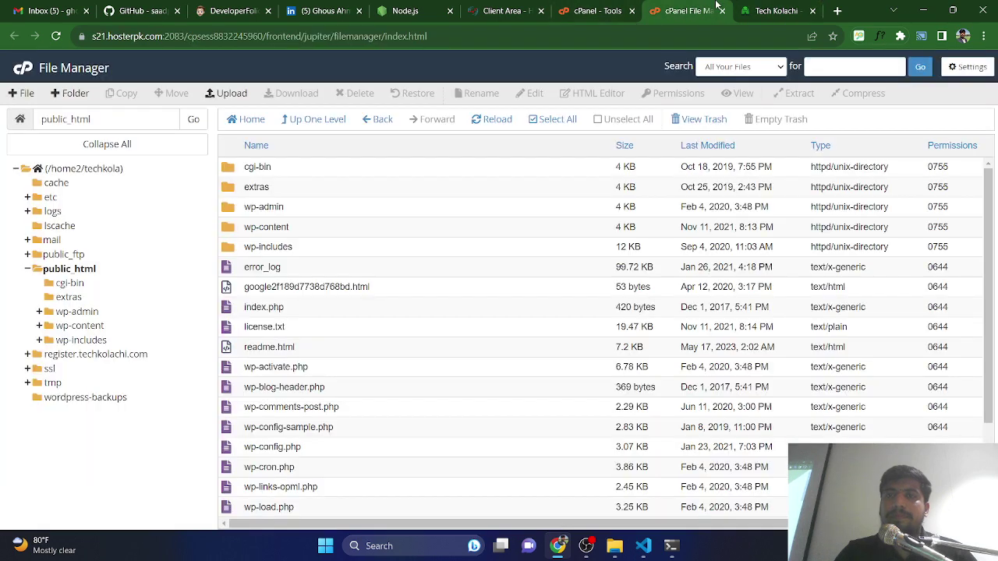
Step: Rename index.php in public_html to indedsdsx.php
left_click(678, 11)
left_click(269, 307)
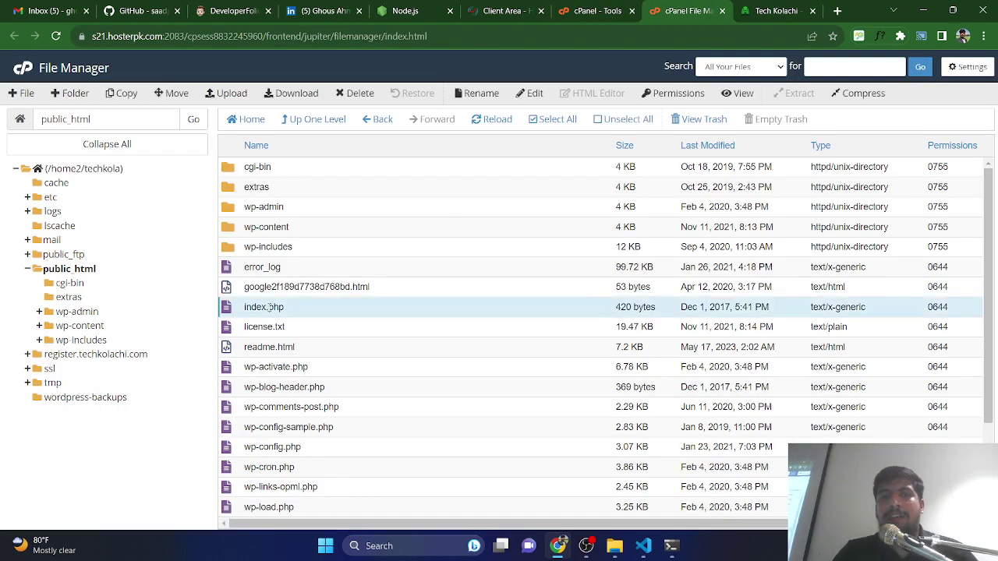
right_click(269, 307)
left_click(322, 411)
left_click(378, 302)
type("dsds")
left_click(599, 341)
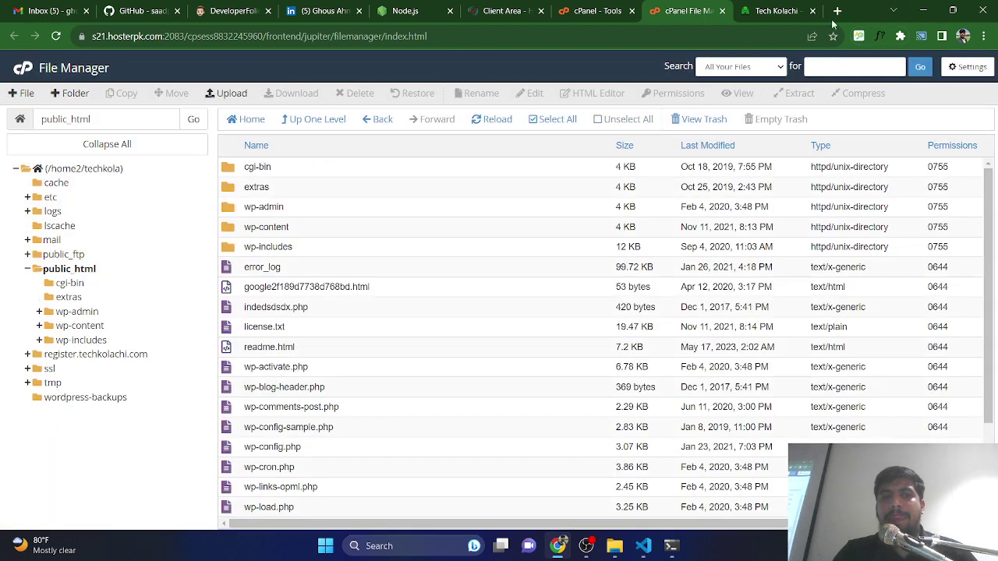
Step: Reload techkolachi.com to see its 'Index of /' listing, then return to File Manager
left_click(776, 11)
left_click(56, 36)
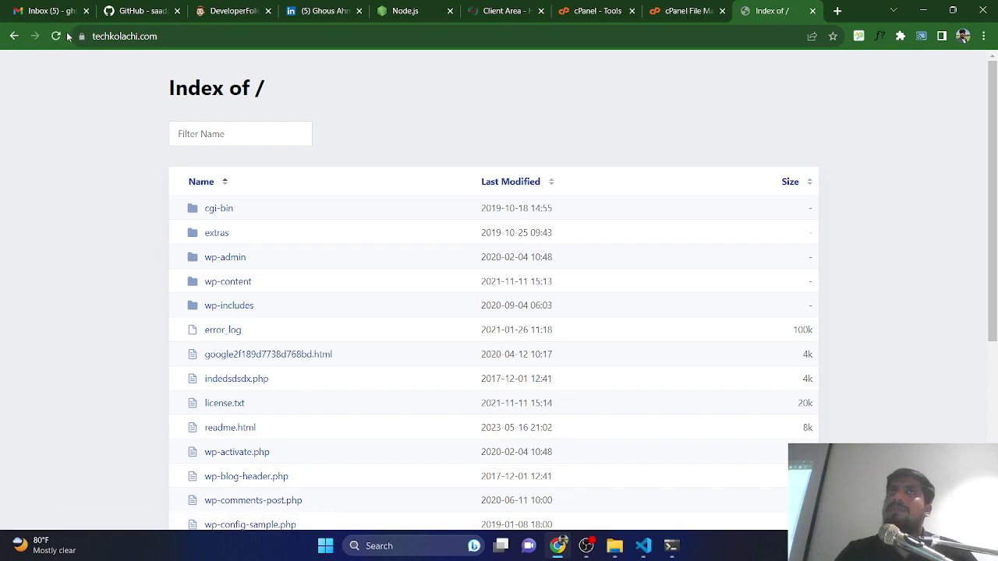
left_click(686, 11)
scroll(297, 417, "down", 3)
scroll(296, 417, "up", 3)
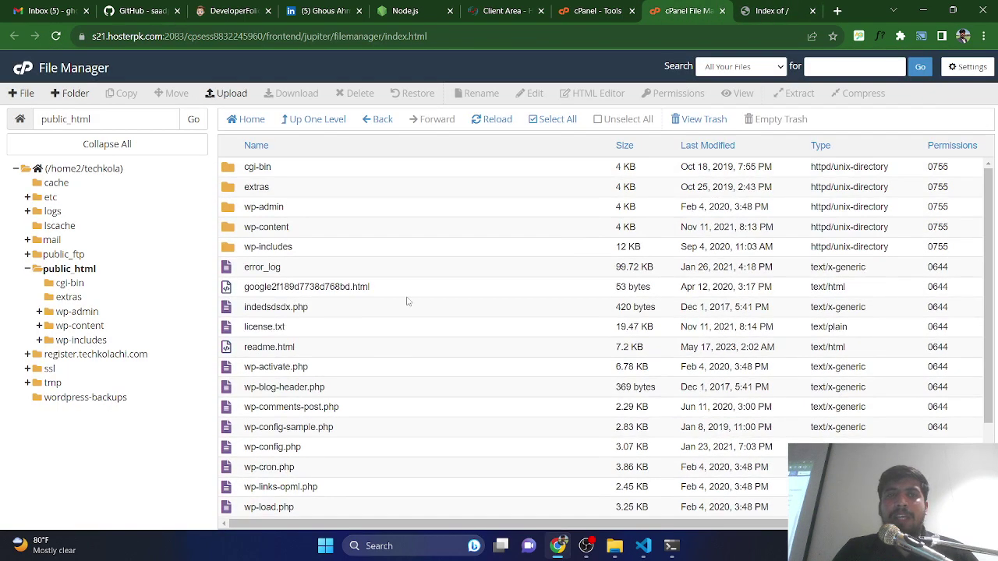
Step: Create a new empty file named index.html in public_html
left_click(23, 93)
left_click(388, 259)
type("index.html")
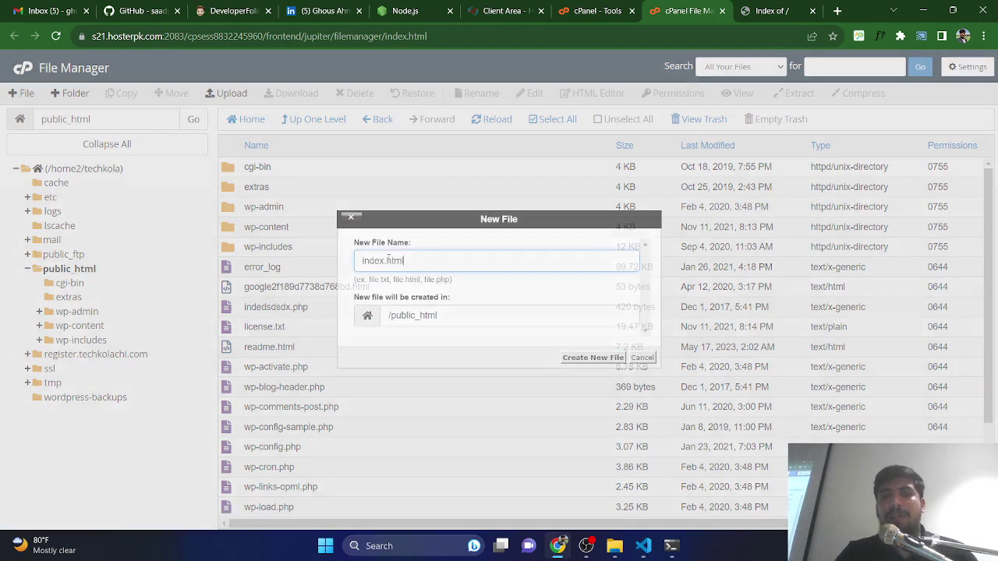
key("Return")
Step: Open index.html in cPanel's file editor
right_click(275, 330)
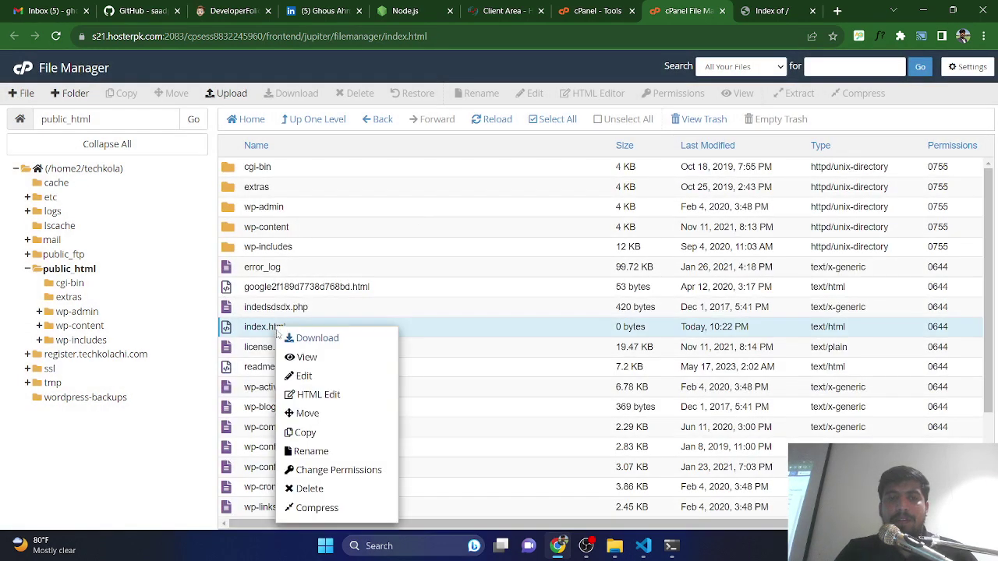
left_click(304, 376)
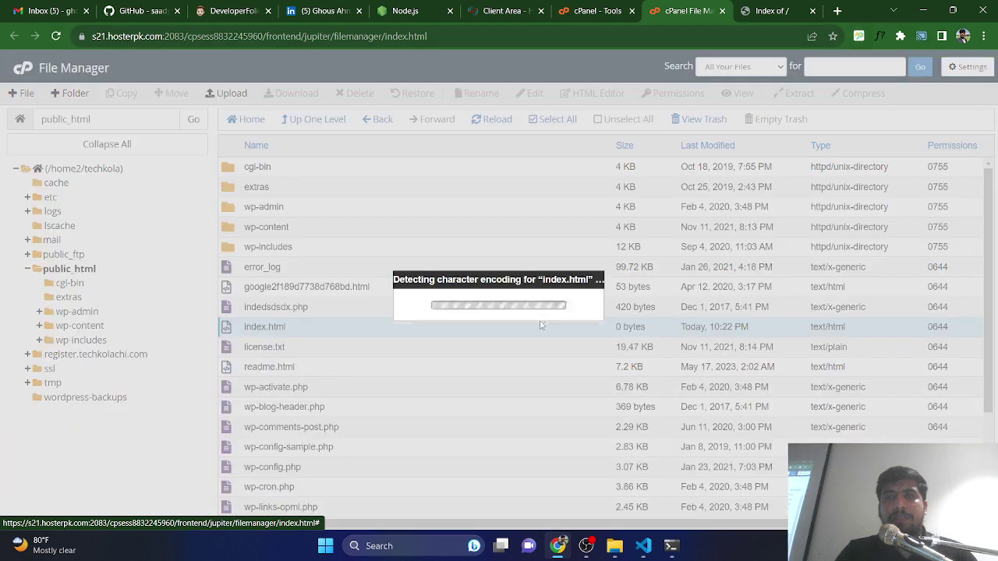
left_click(617, 392)
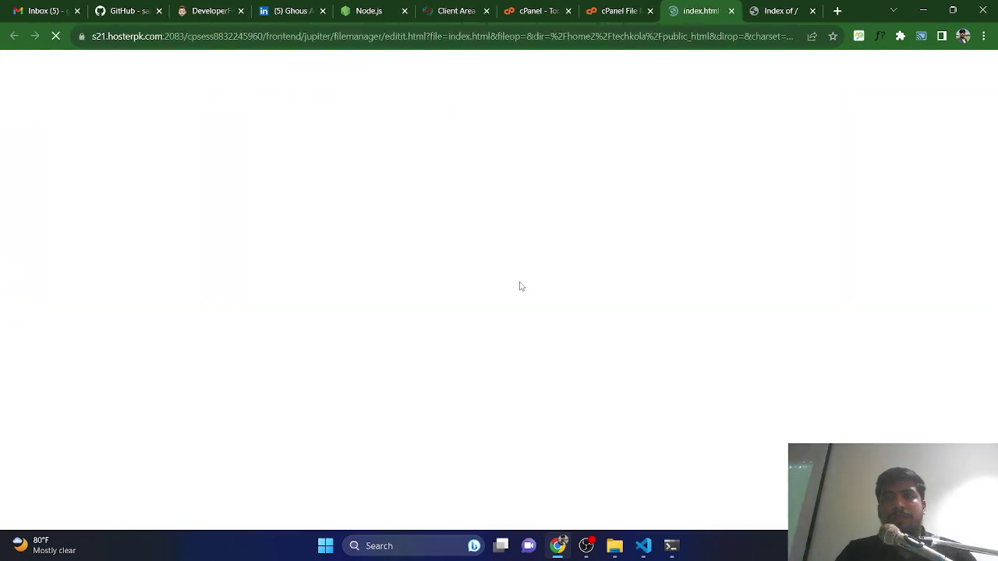
Step: Write <h1>Saylani SMIT</h1> into index.html and save the changes
type("<h1>")
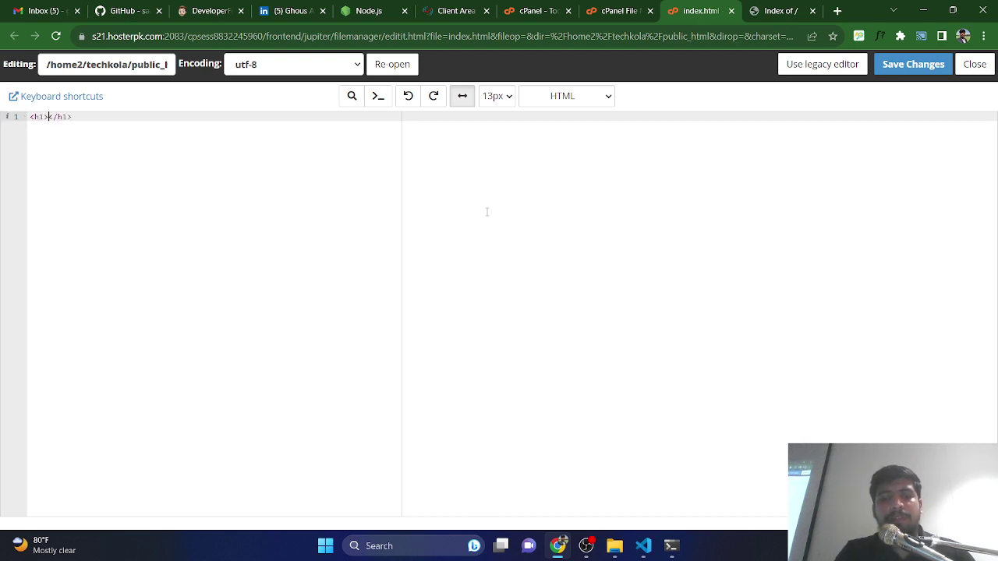
type("Saylani SM")
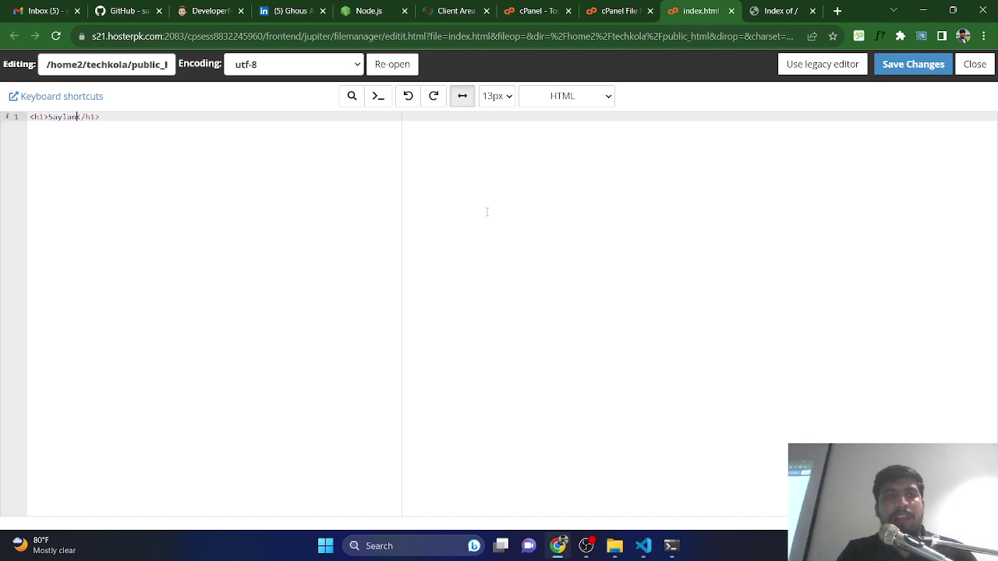
type("IT")
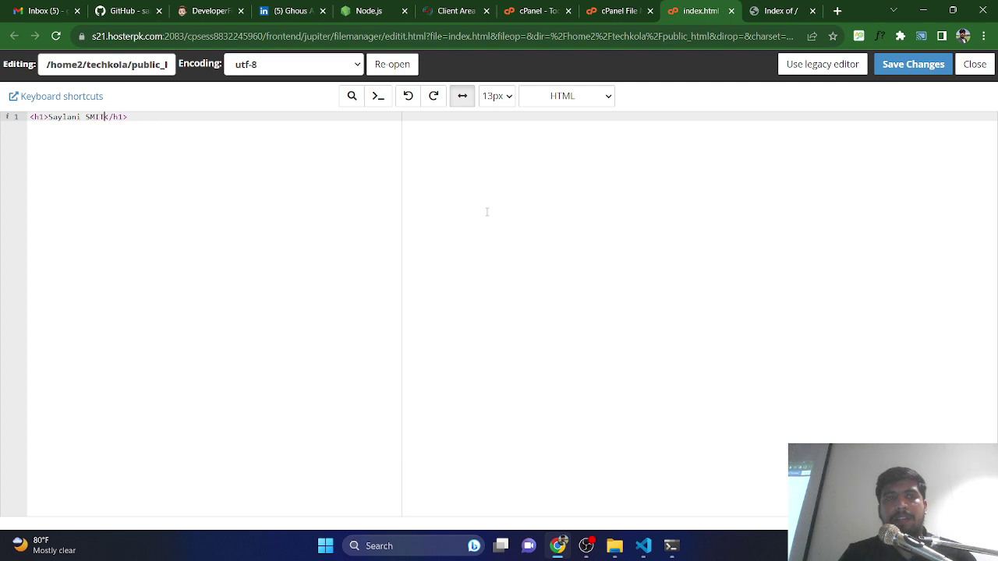
left_click(908, 65)
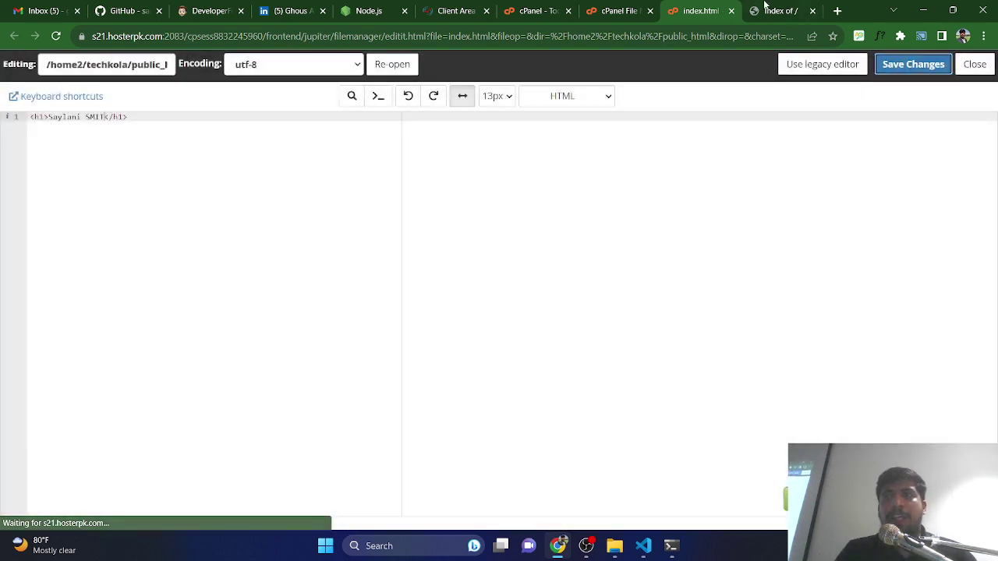
left_click(773, 11)
Step: Reload techkolachi.com and zoom in to see the large Saylani SMIT heading
left_click(55, 37)
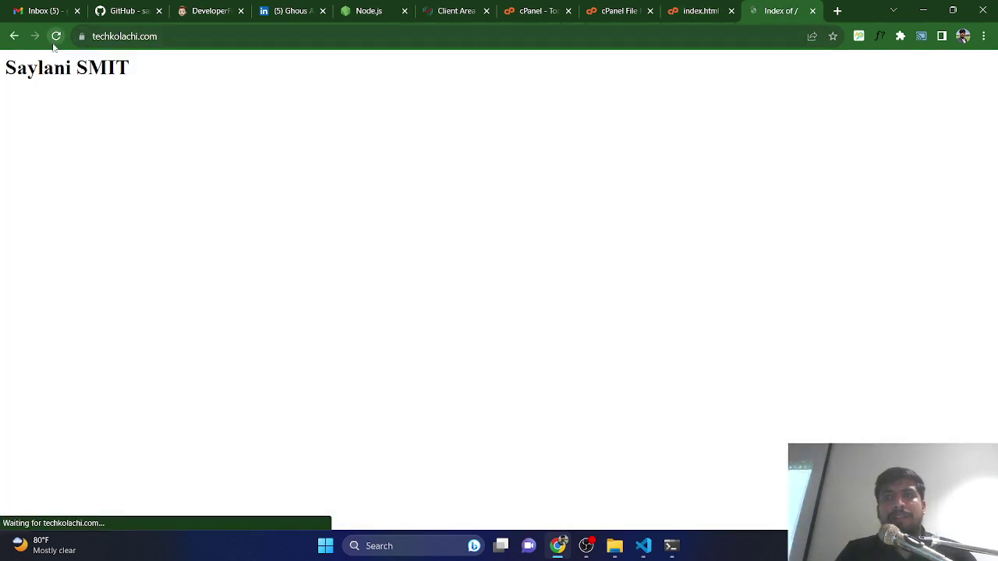
key("ctrl+equal")
key("ctrl+equal")
key("ctrl+equal")
key("ctrl+equal")
key("ctrl+equal")
key("ctrl+equal")
key("ctrl+equal")
key("ctrl+equal")
key("ctrl+equal")
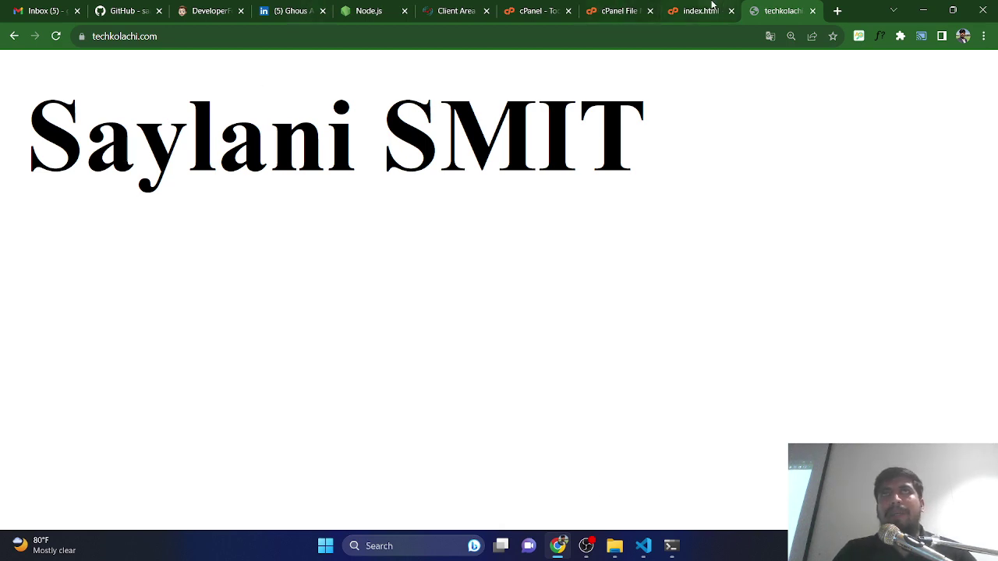
left_click(711, 6)
left_click(624, 11)
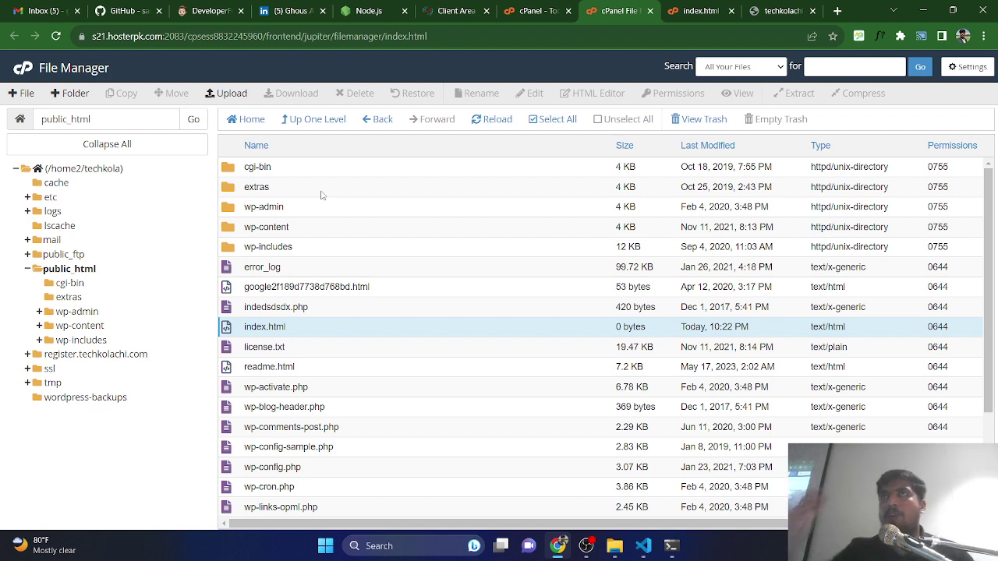
left_click(779, 10)
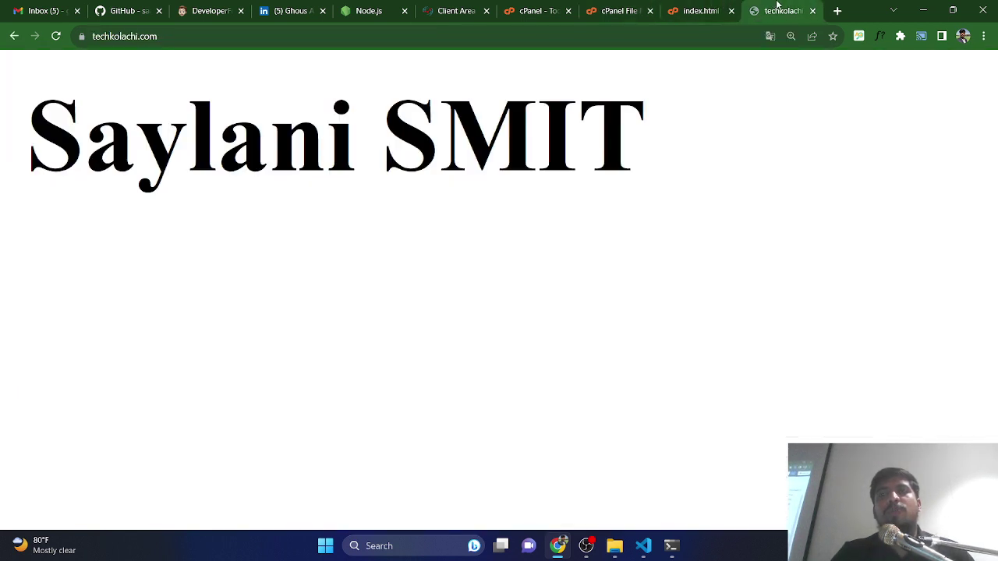
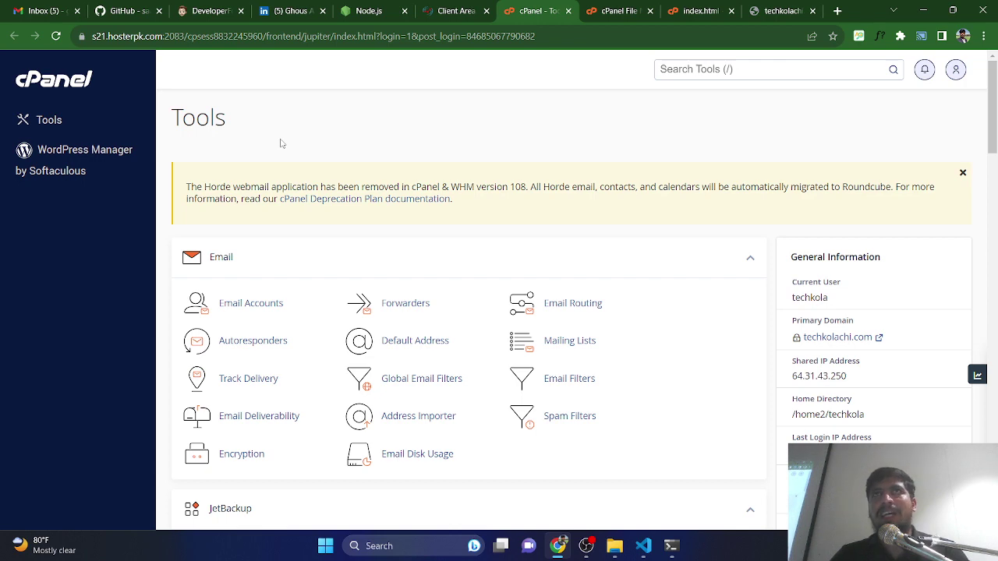
Step: Find the Software section in cPanel Tools and launch Softaculous Apps Installer
scroll(276, 148, "down", 15)
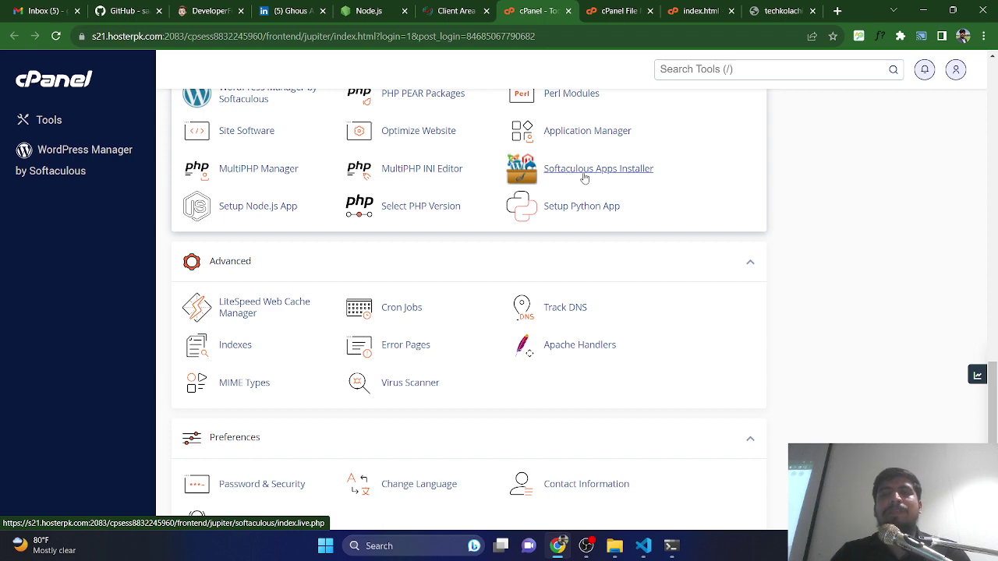
scroll(585, 177, "up", 3)
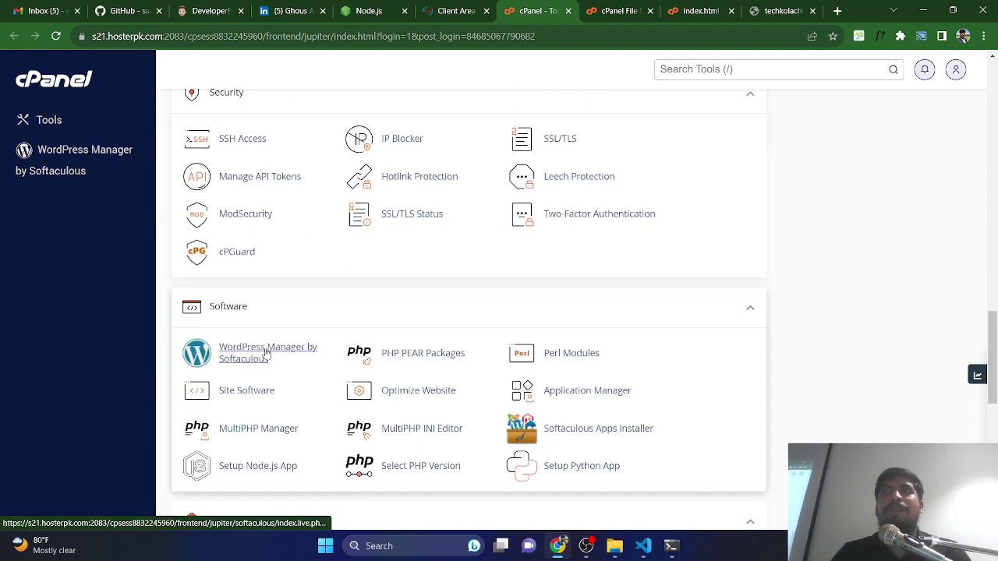
left_click(596, 428)
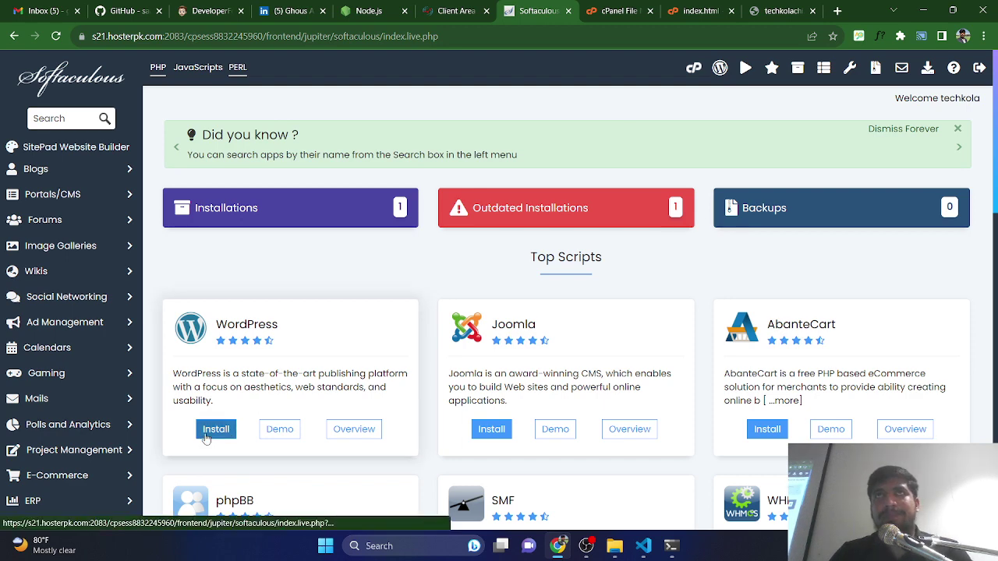
Step: Bring up Softaculous's list of existing installations and locate the WordPress entry
left_click(332, 202)
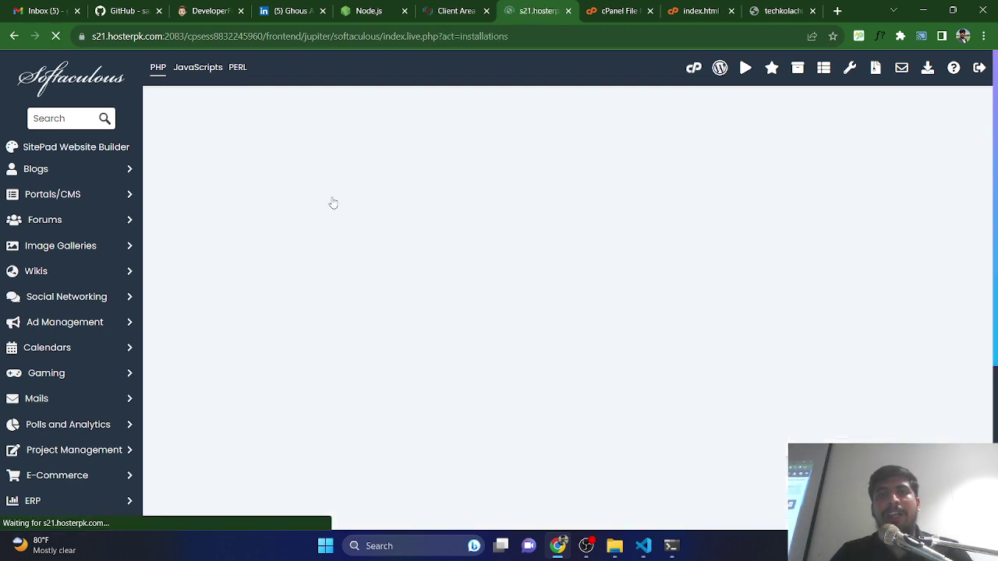
scroll(254, 262, "down", 3)
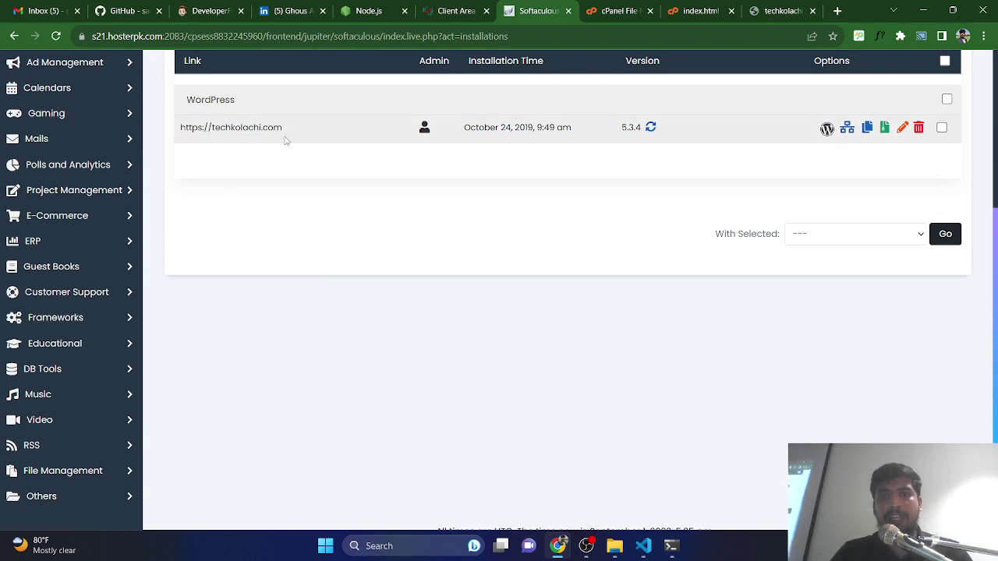
scroll(468, 153, "up", 3)
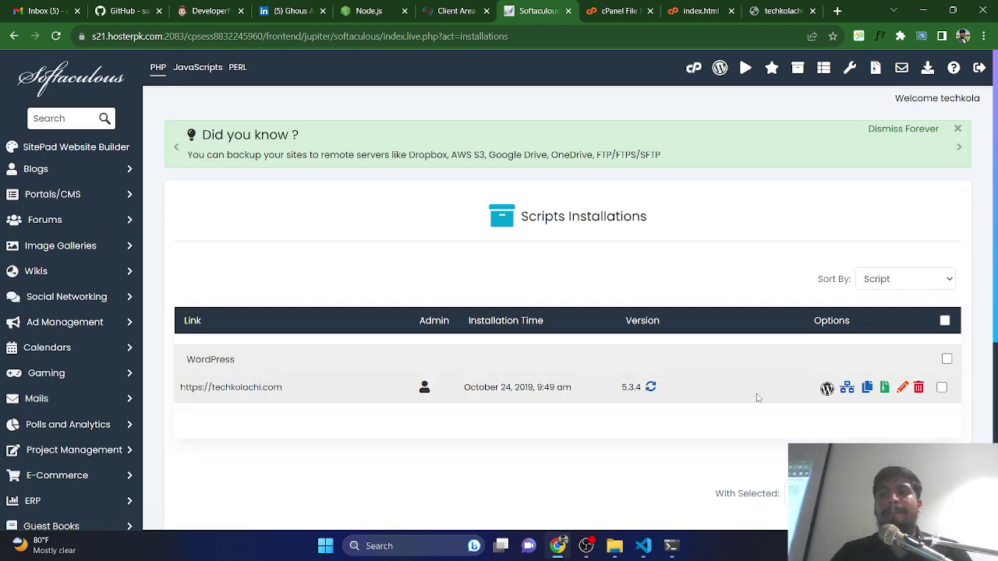
left_click(279, 392)
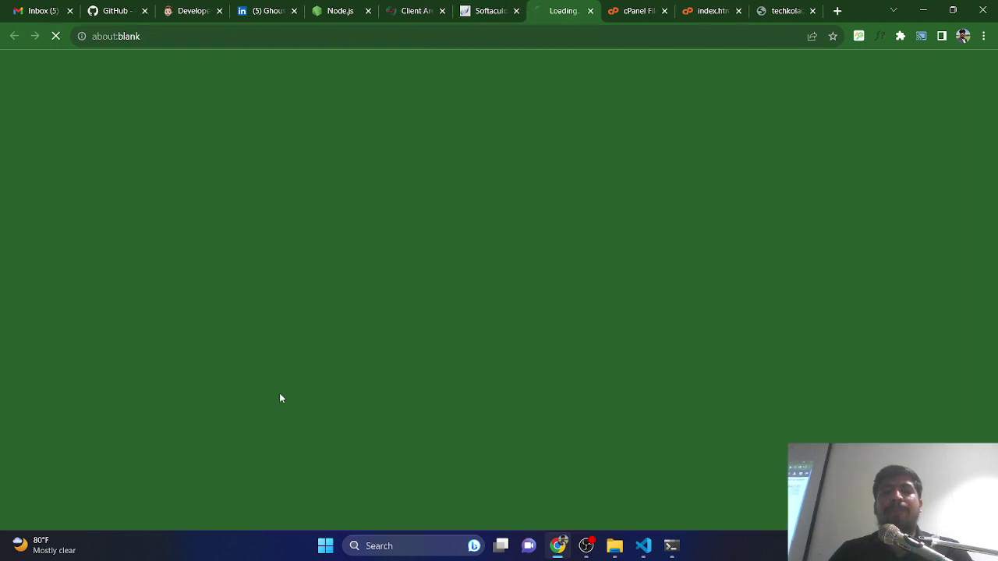
left_click(487, 11)
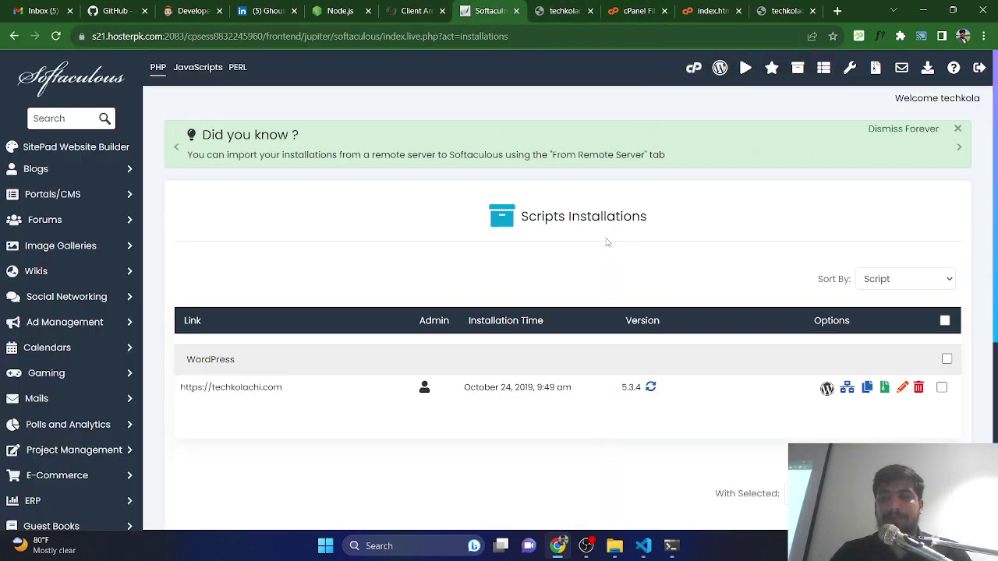
left_click(557, 10)
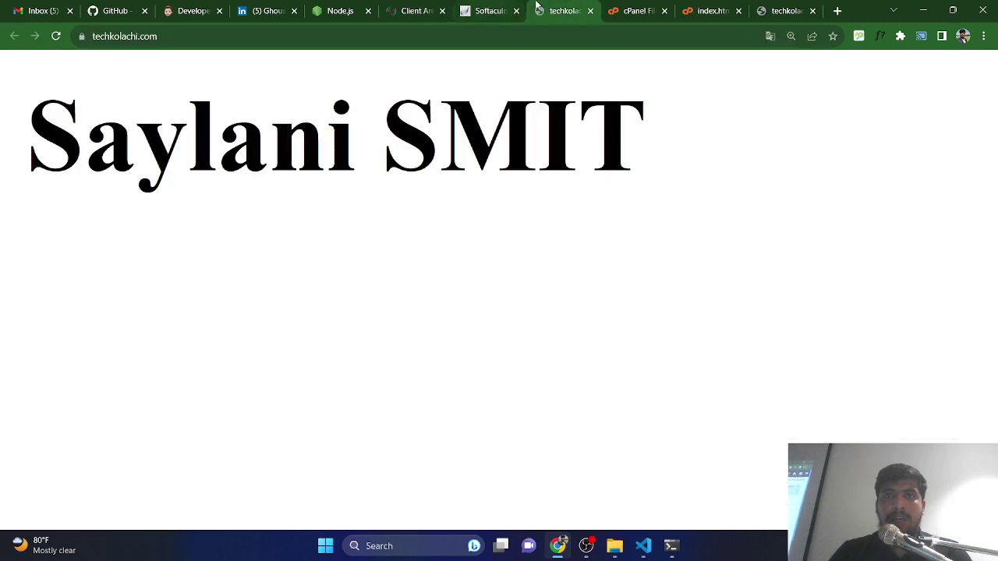
Step: Load techkolachi.com/wp-admin to reach the WordPress login page
left_click(210, 37)
left_click(193, 36)
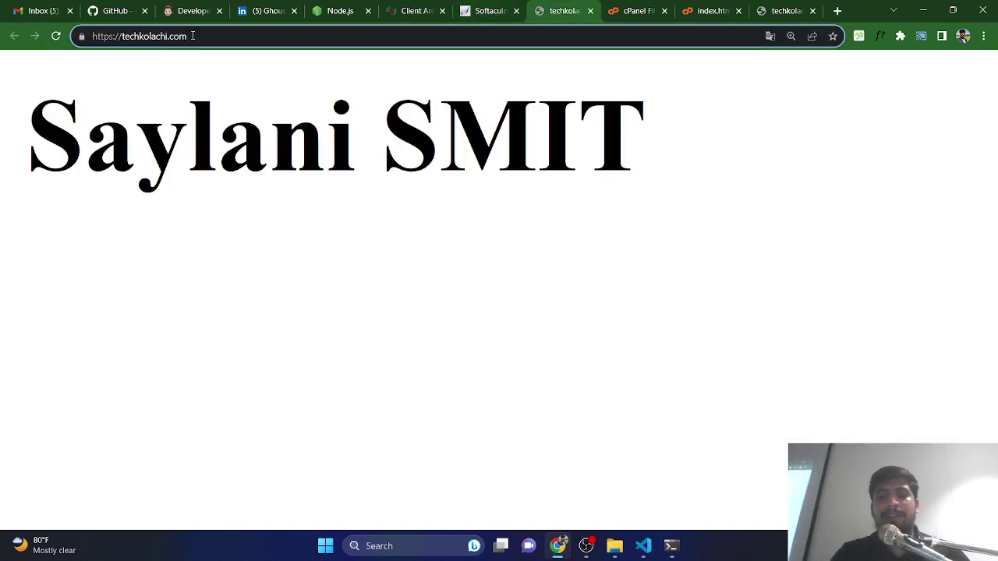
type("/wp-ad")
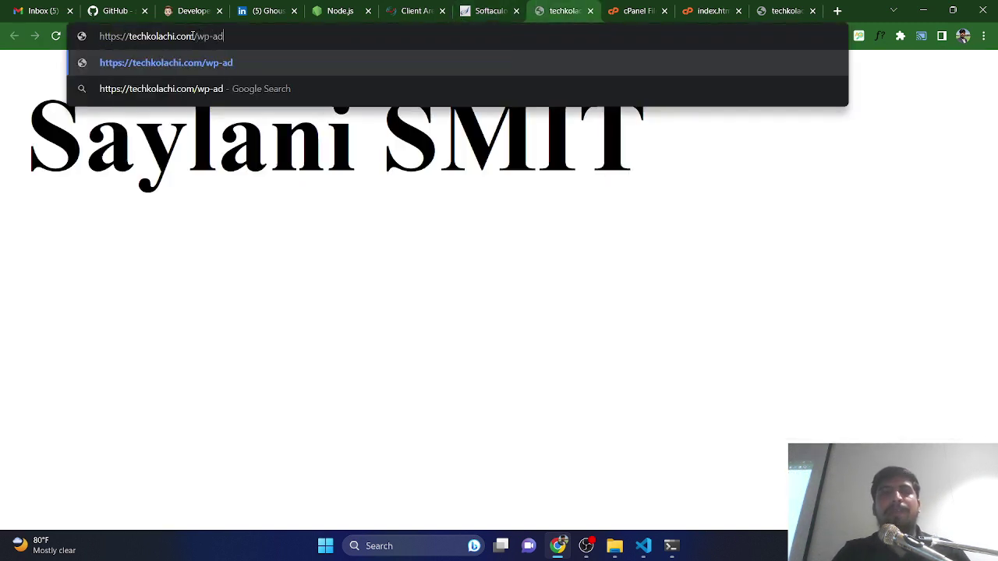
type("min")
key("BackSpace")
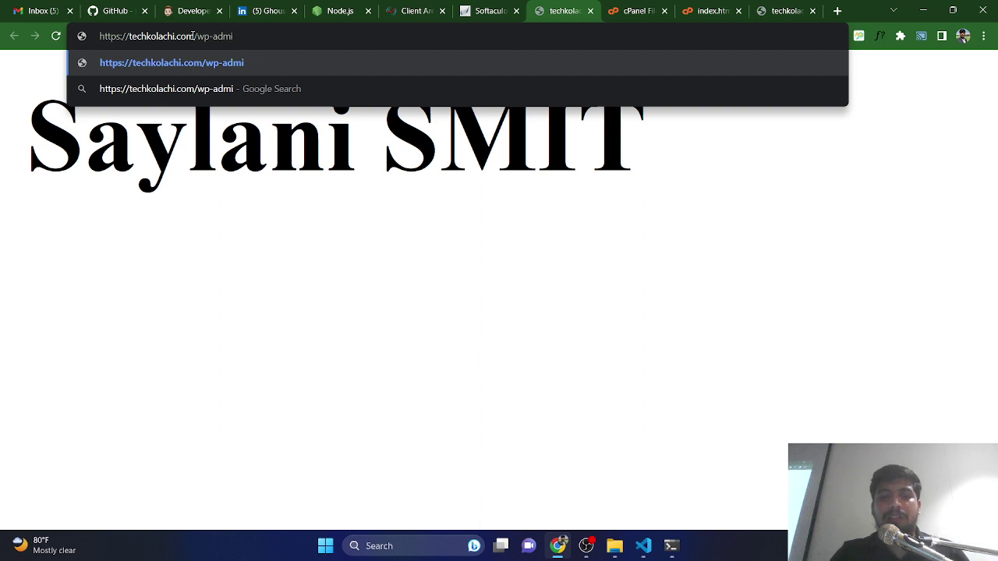
type("n")
key("Return")
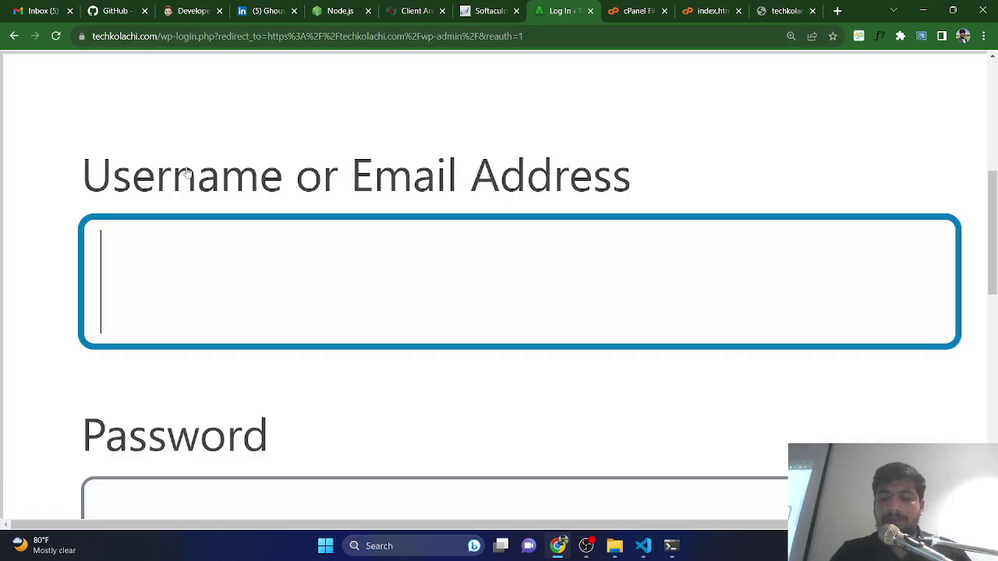
key("ctrl+minus")
key("ctrl+minus")
key("ctrl+minus")
key("ctrl+minus")
key("ctrl+minus")
key("ctrl+minus")
key("ctrl+minus")
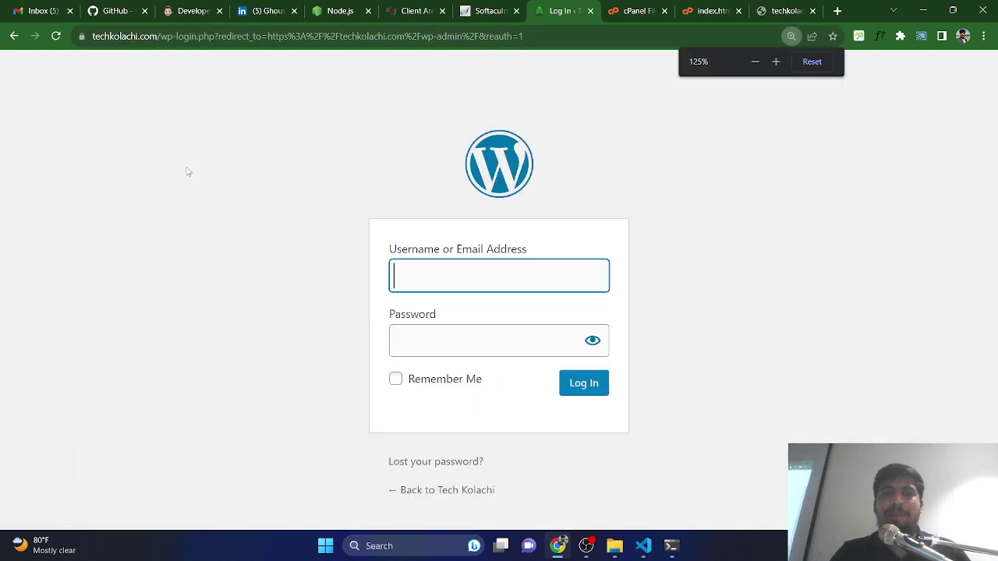
key("ctrl+minus")
key("ctrl+minus")
type("admo")
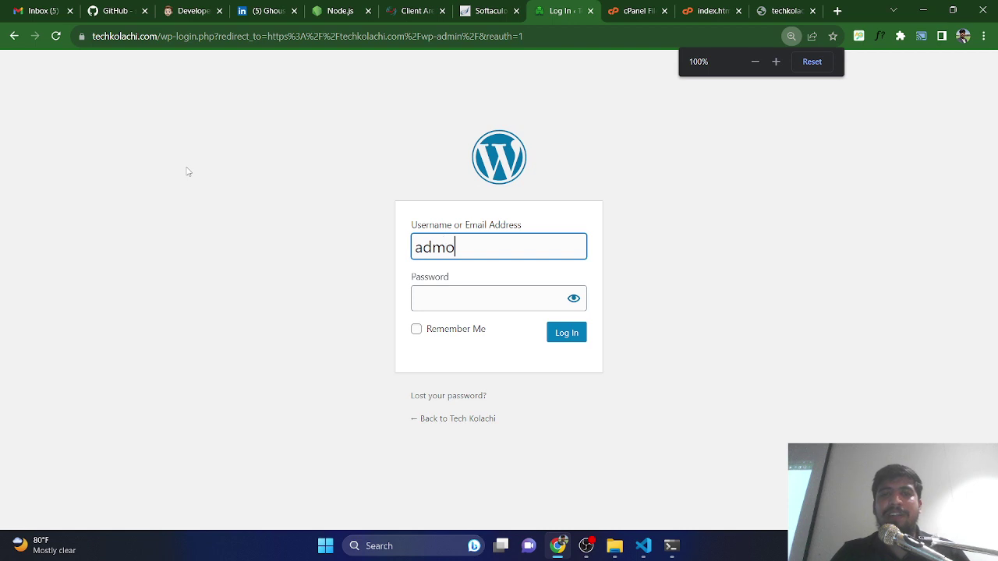
key("BackSpace")
type("in")
key("Tab")
type("****")
key("Return")
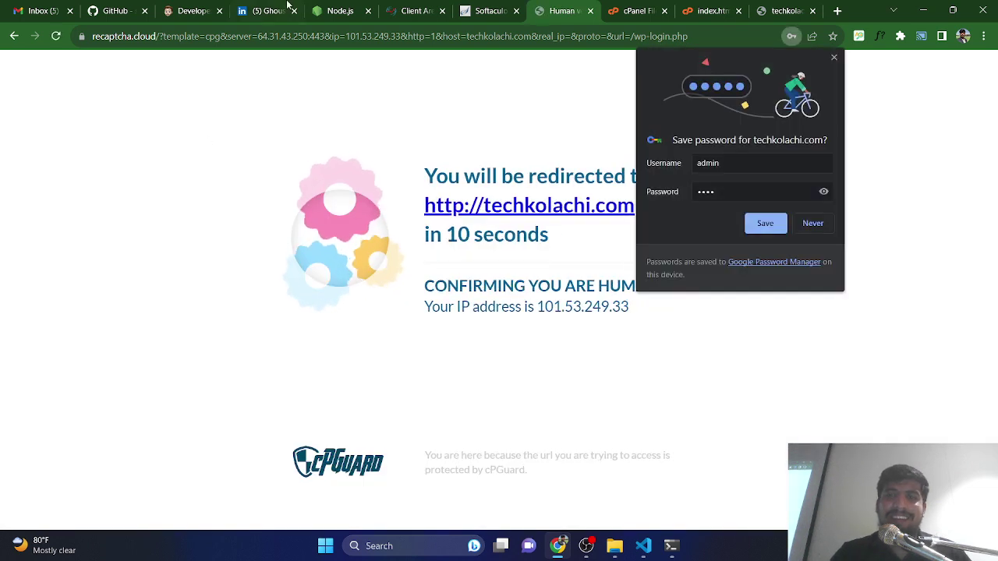
left_click(814, 223)
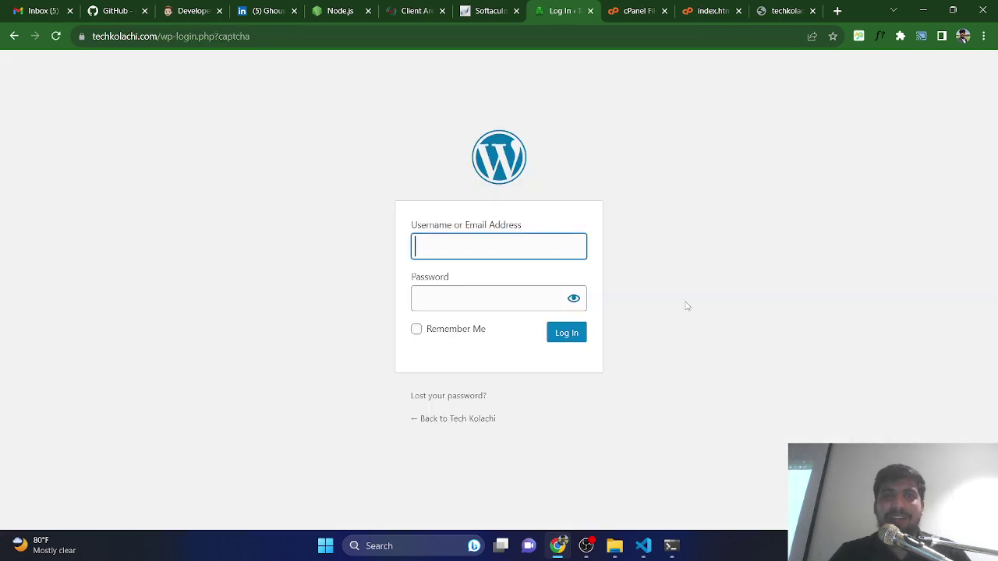
Step: Log in with the saved admin username, re-entering the account password after the rejected attempt
left_click(513, 258)
left_click(520, 281)
left_click(509, 299)
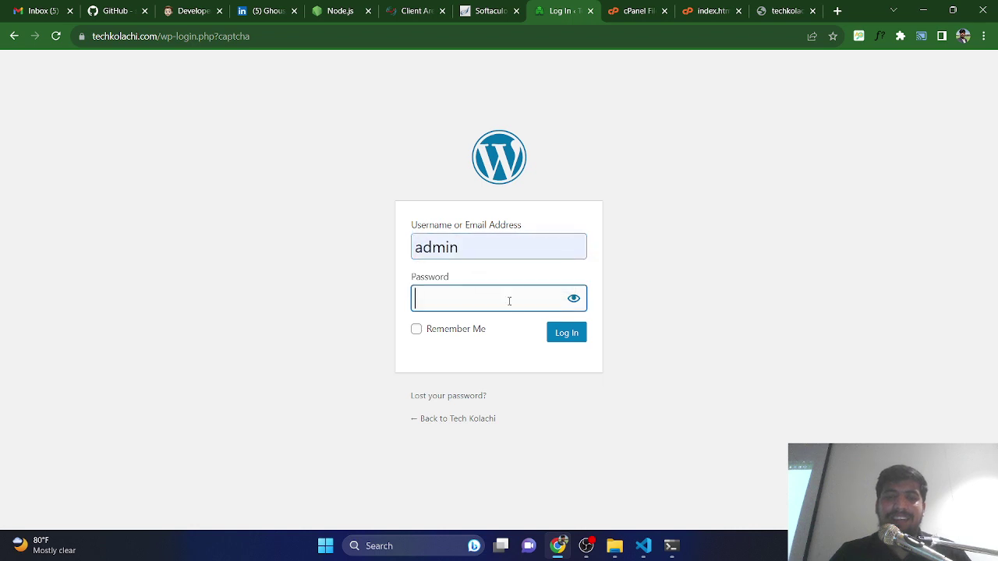
type("admi")
key("Return")
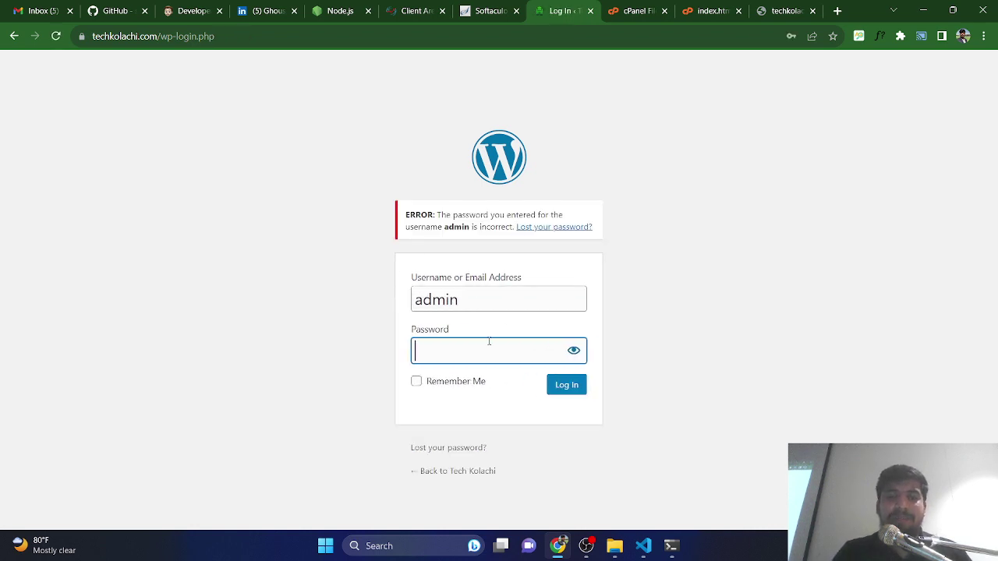
type("•••••••••")
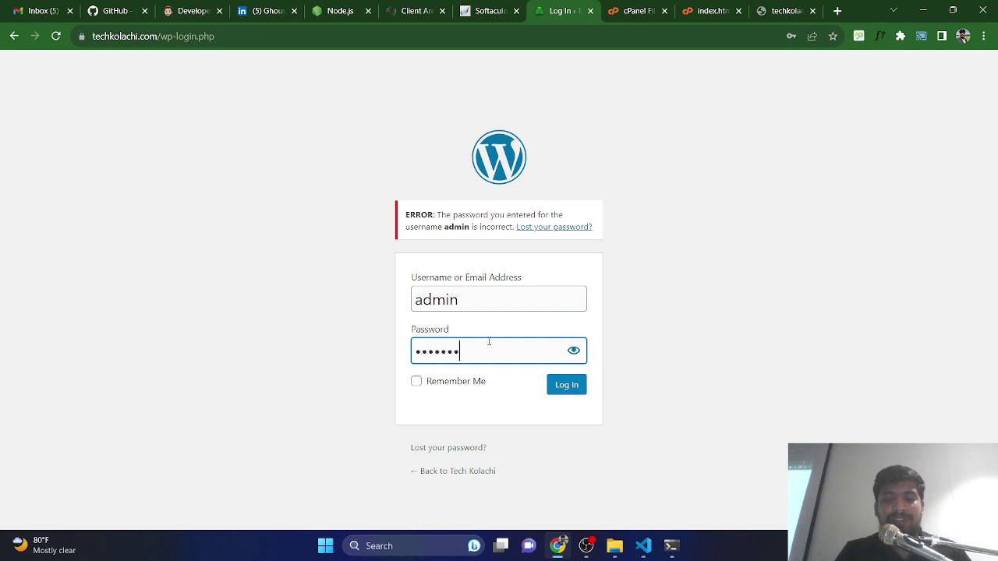
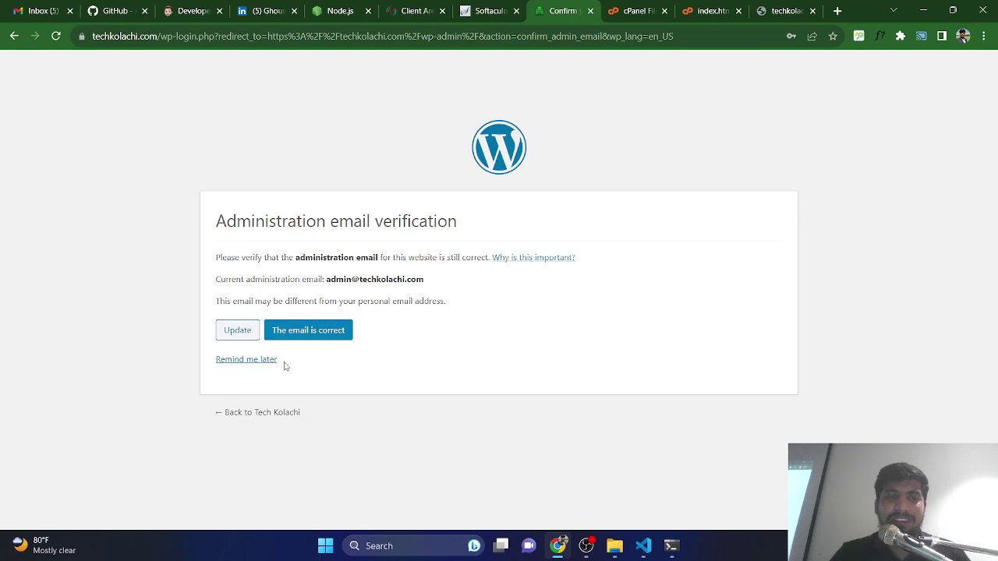
Step: Postpone the admin email check with 'Remind me later' and open Appearance > Themes
left_click(253, 361)
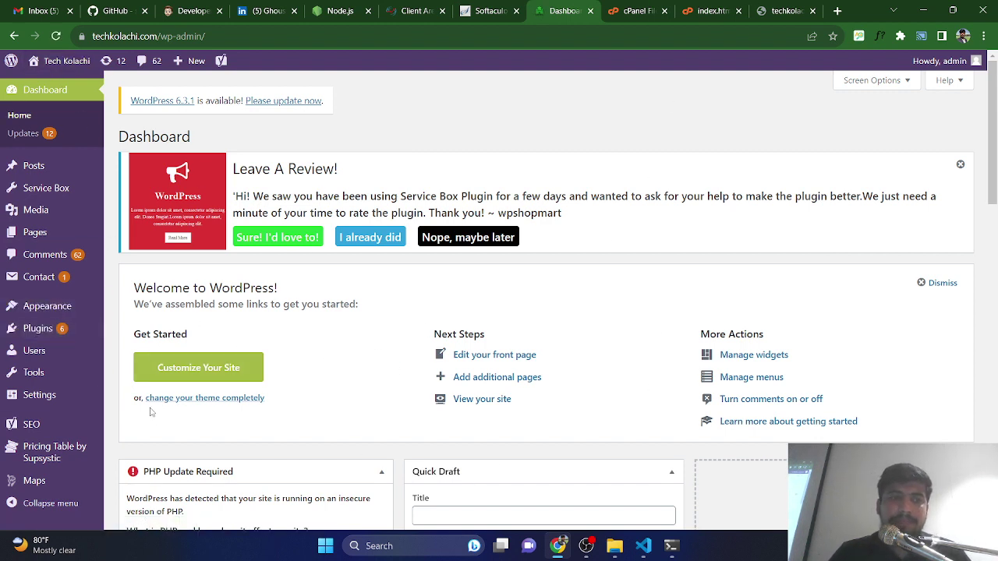
mouse_move(58, 317)
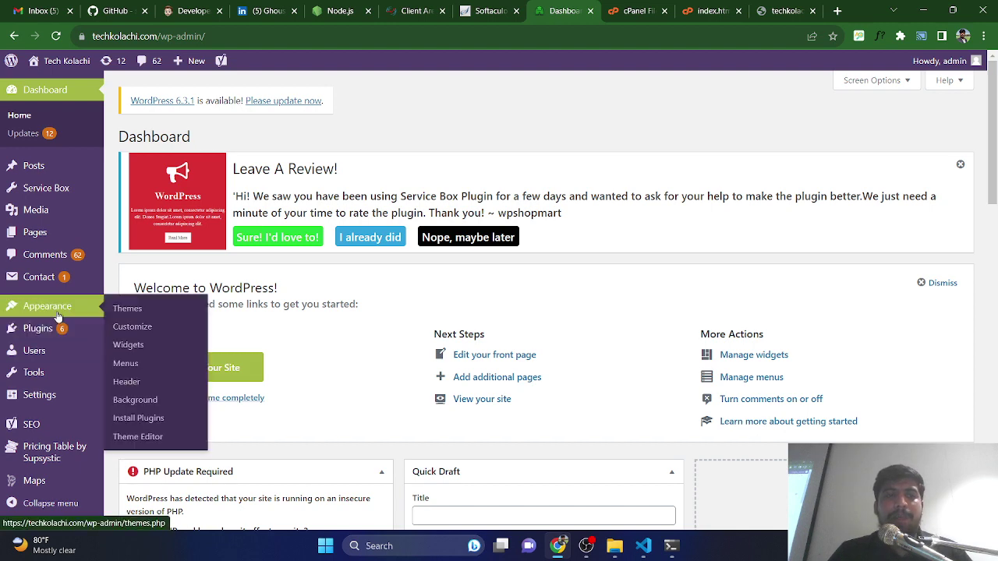
left_click(129, 312)
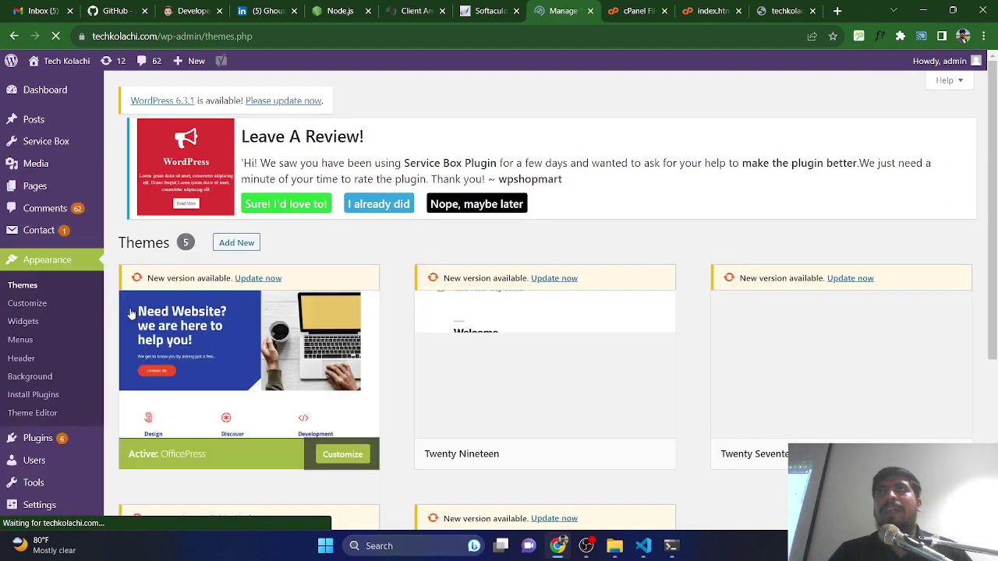
scroll(382, 268, "down", 3)
scroll(382, 268, "up", 3)
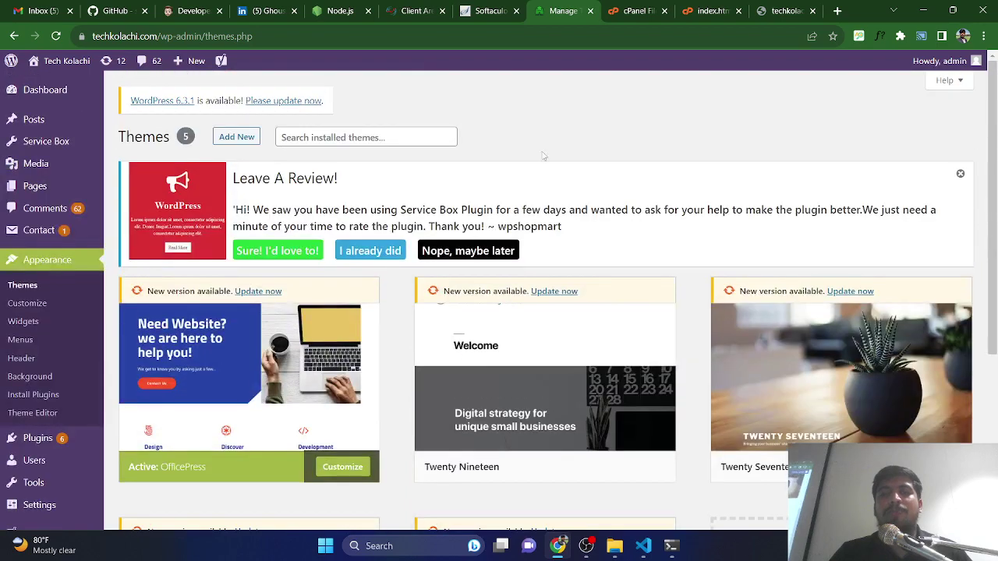
Step: Open Add New themes and scroll through the featured themes
left_click(228, 137)
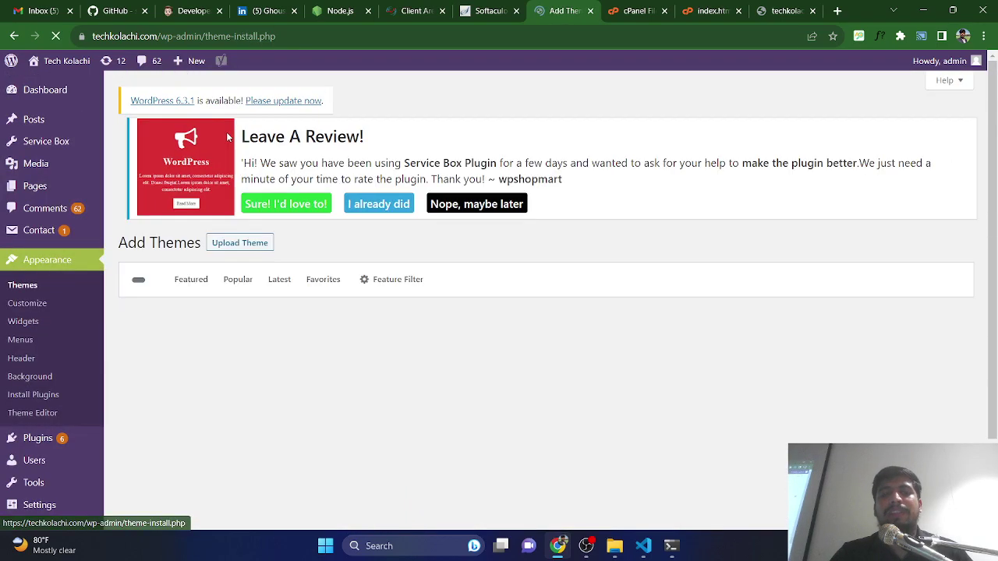
scroll(500, 222, "down", 3)
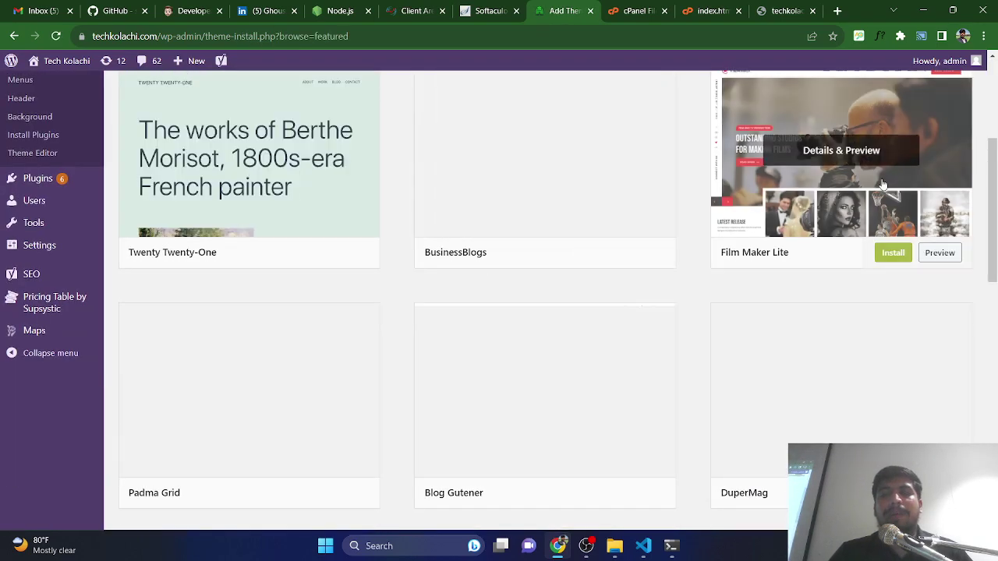
scroll(501, 222, "down", 3)
scroll(984, 410, "down", 6)
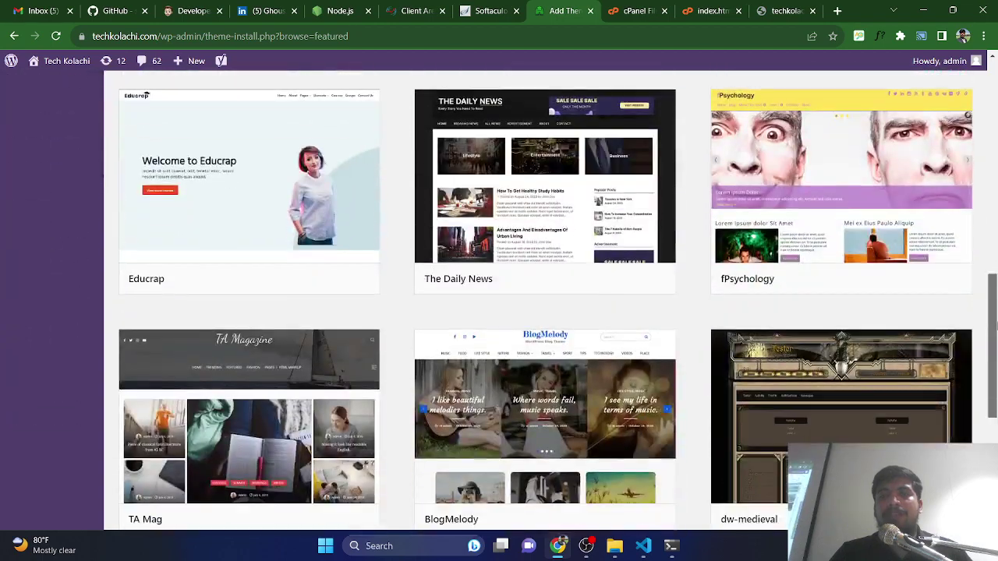
scroll(984, 410, "down", 1)
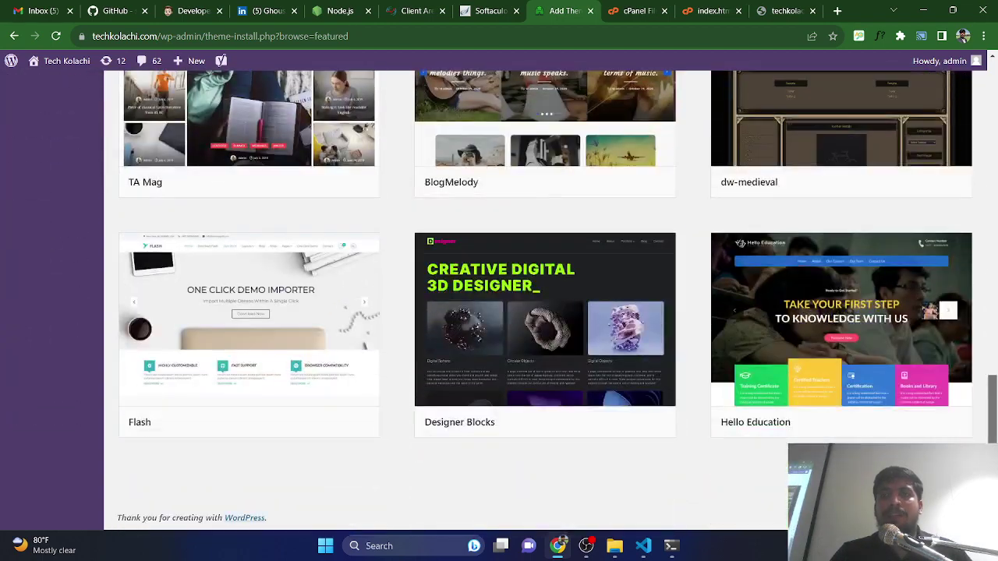
scroll(992, 432, "up", 1)
scroll(992, 433, "down", 1)
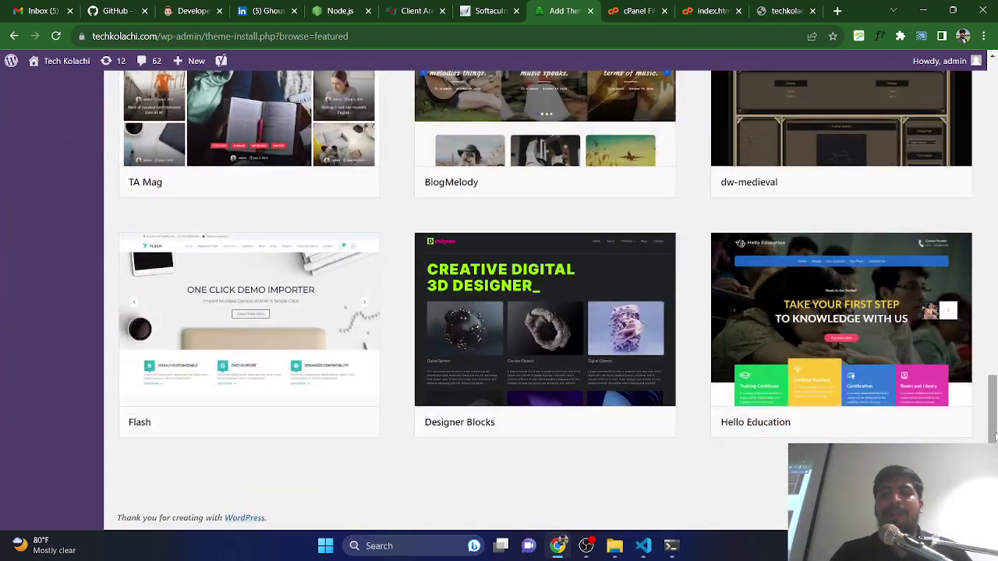
scroll(992, 432, "up", 15)
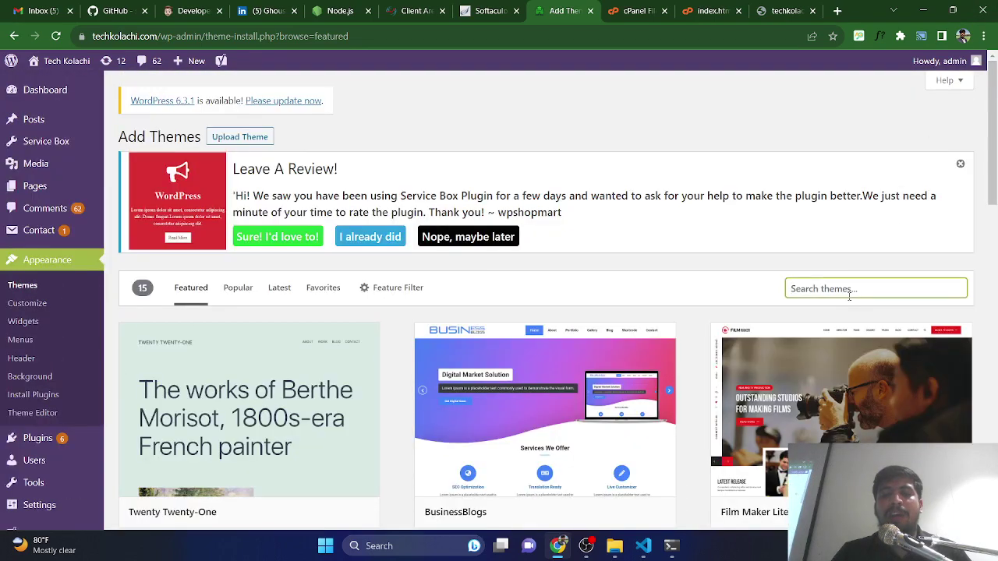
Step: Search themes for 'e commerce' and scroll through the results
type("e commerce")
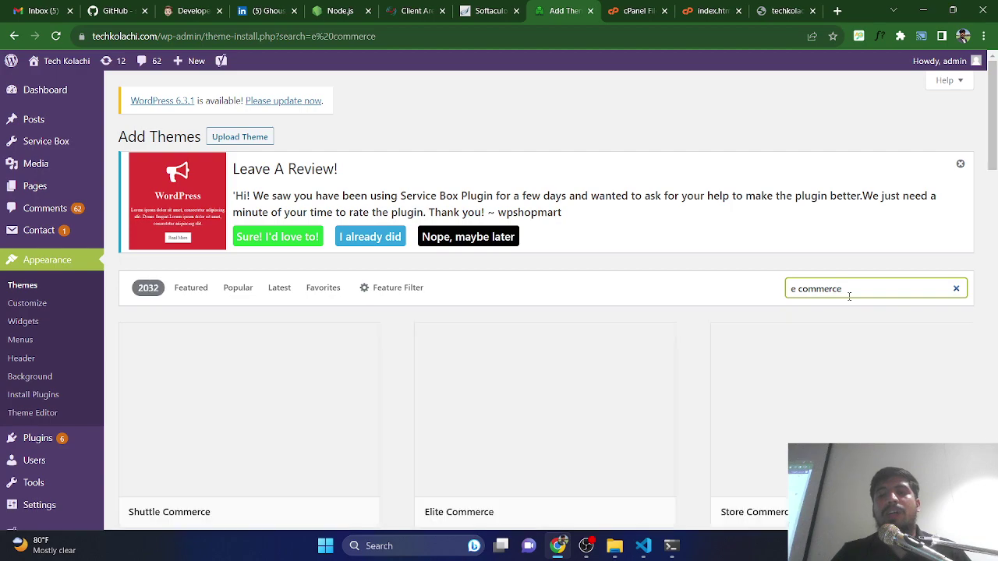
scroll(561, 215, "down", 3)
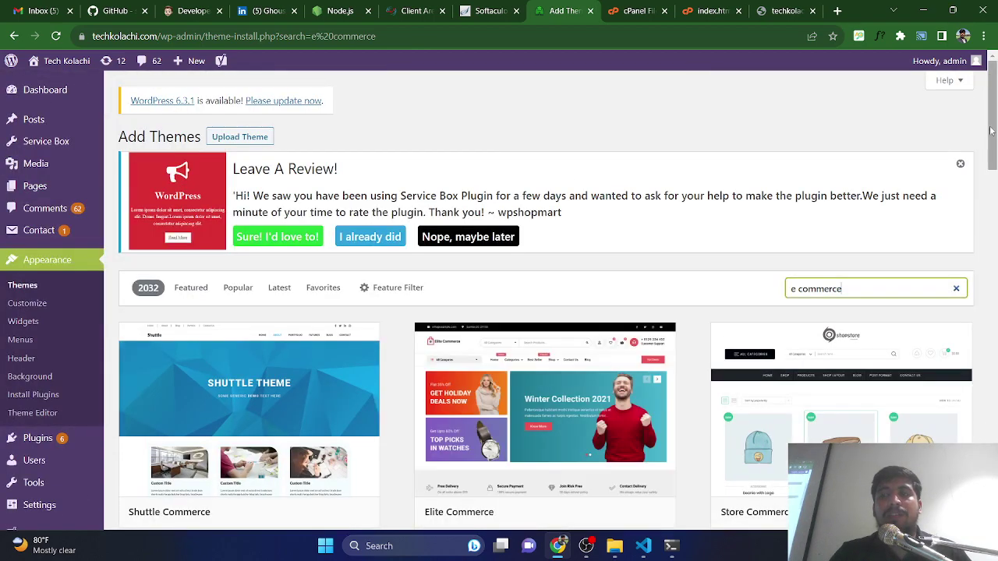
scroll(545, 312, "down", 2)
scroll(951, 242, "down", 3)
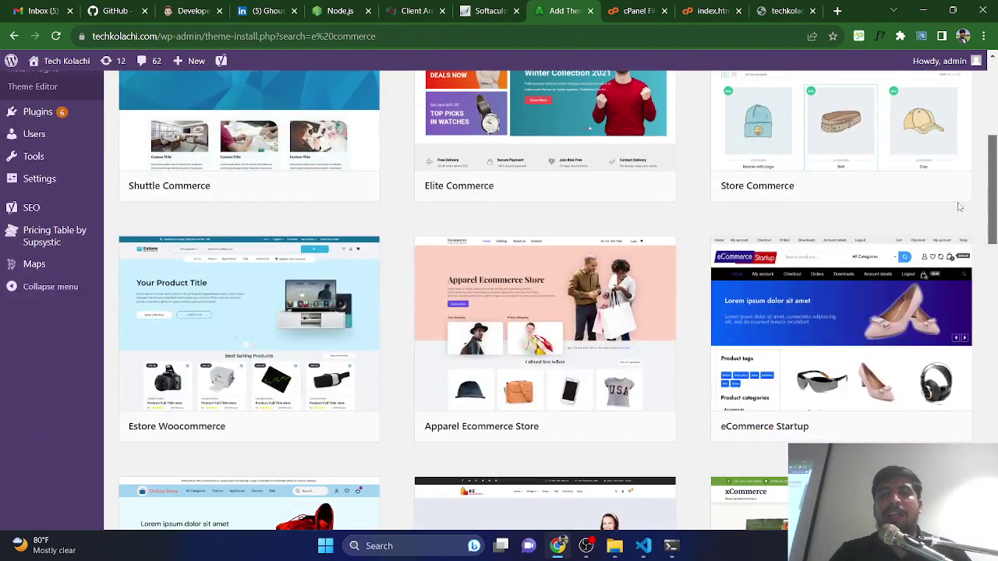
scroll(951, 242, "down", 2)
scroll(951, 241, "down", 2)
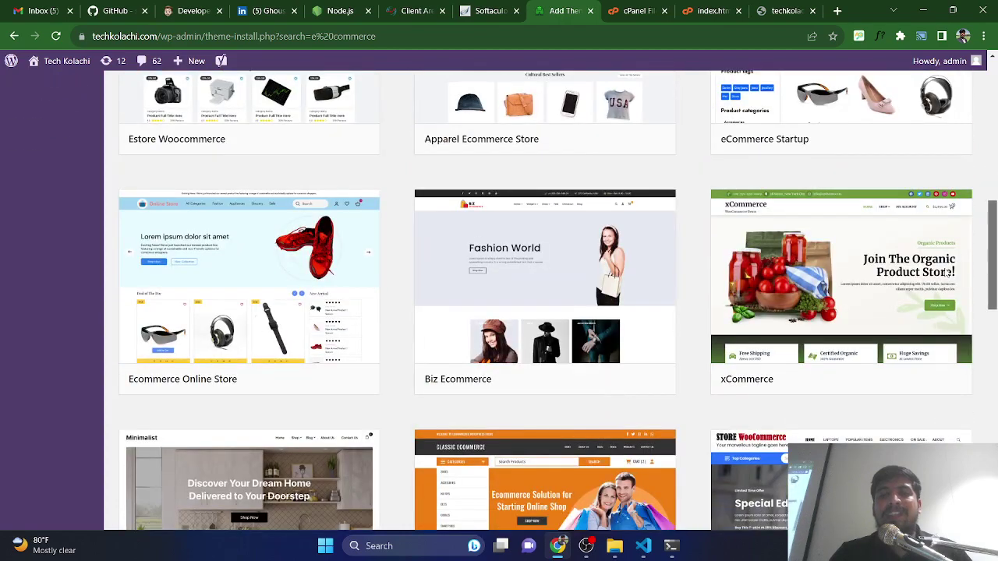
scroll(940, 345, "down", 4)
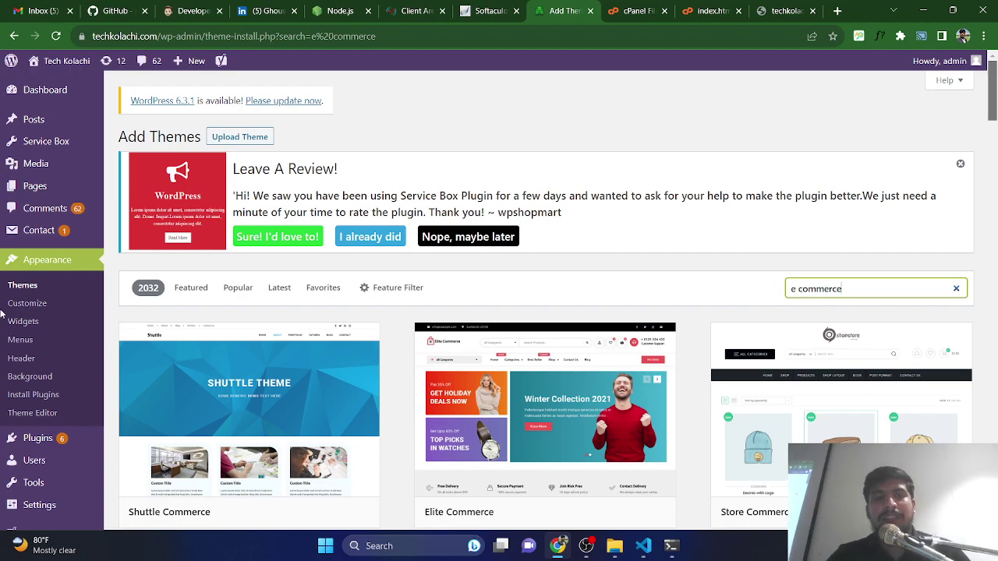
scroll(27, 343, "down", 10)
scroll(29, 350, "up", 9)
scroll(29, 350, "up", 1)
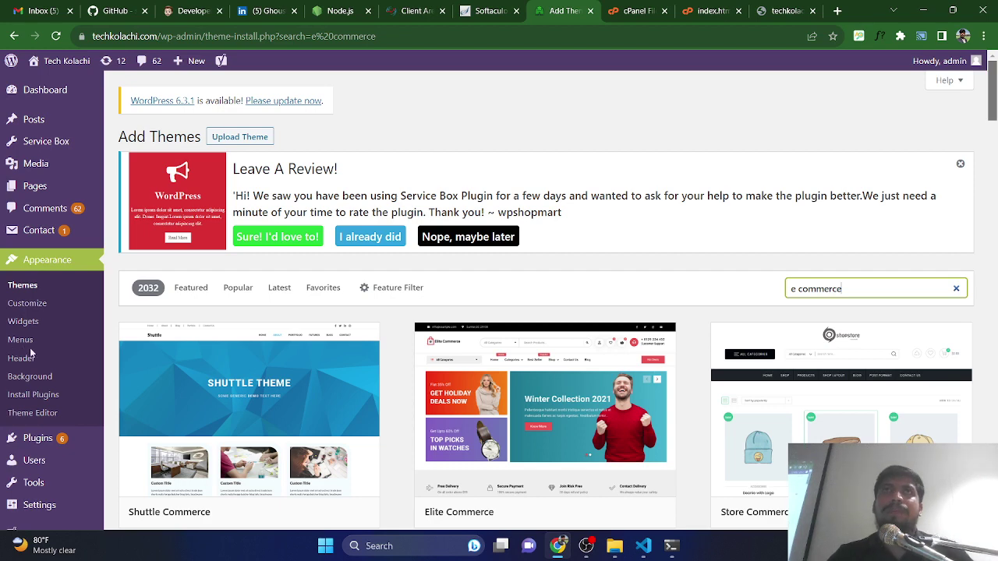
scroll(3, 377, "down", 3)
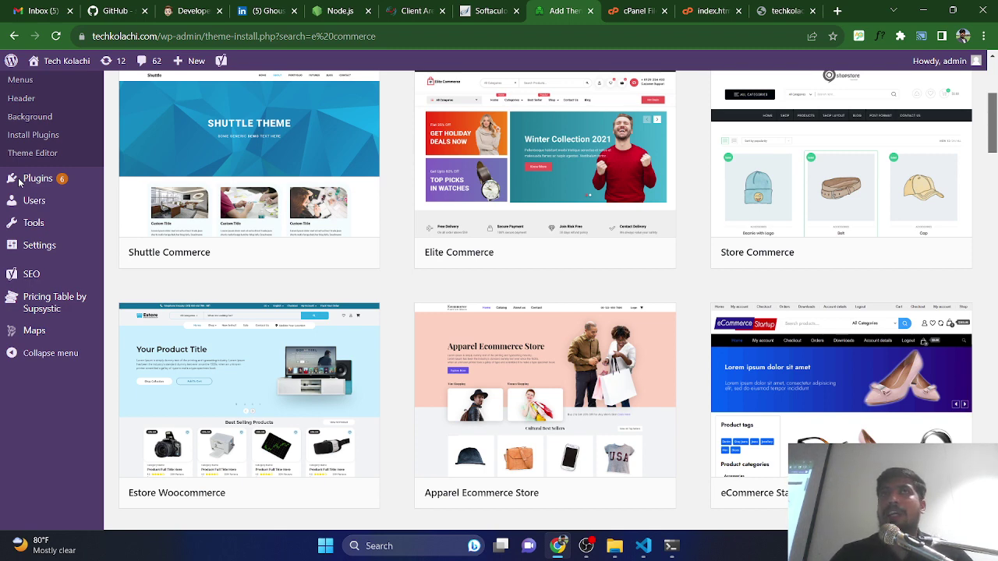
scroll(442, 161, "up", 4)
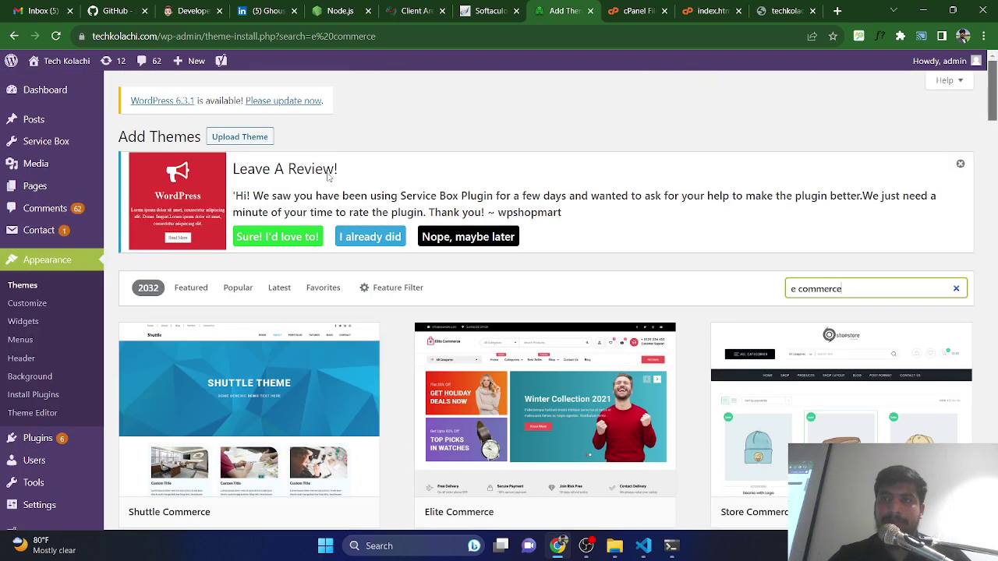
Step: Log out via the 'Howdy, admin' menu and close the WordPress Log In tab
left_click(958, 62)
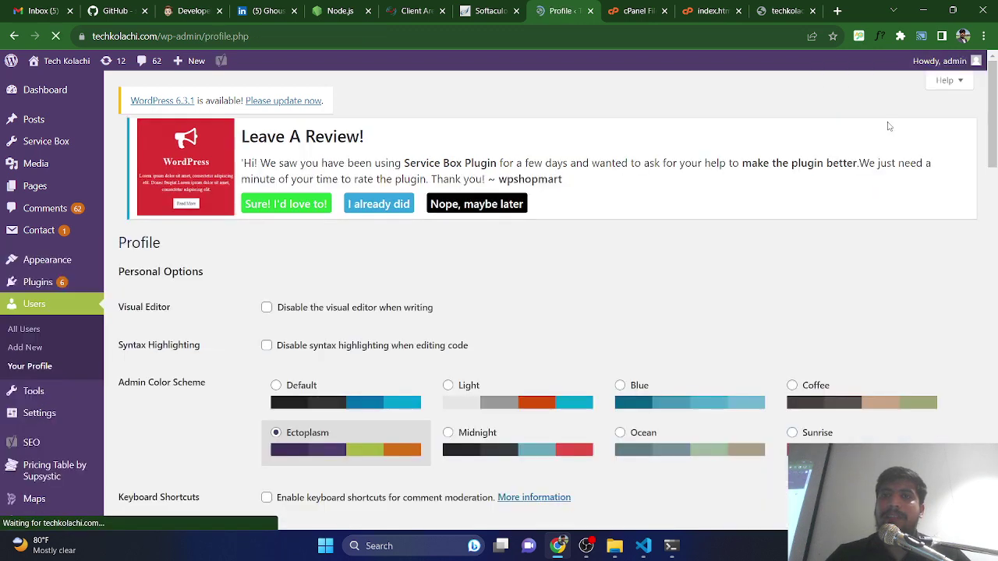
mouse_move(900, 65)
left_click(889, 130)
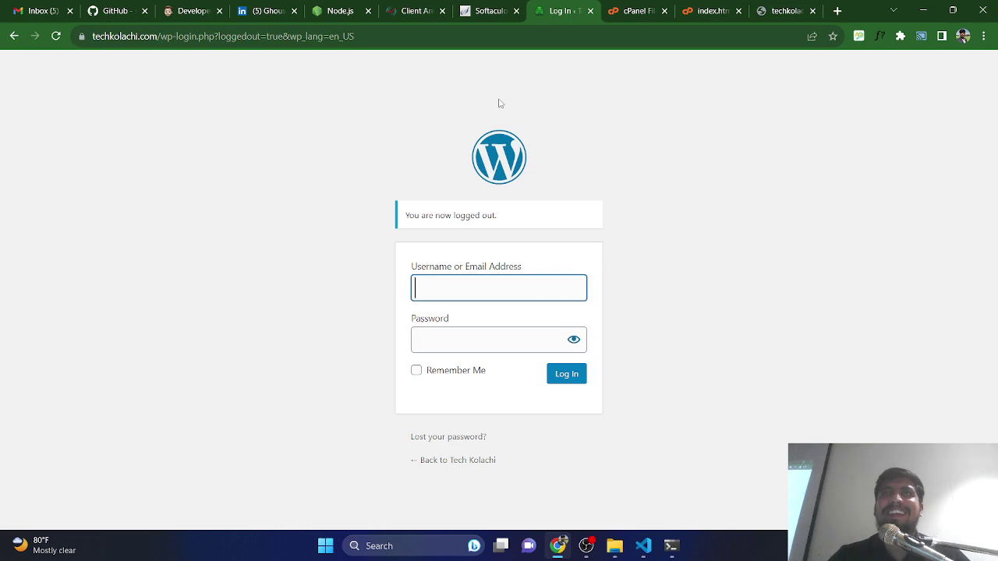
left_click(590, 10)
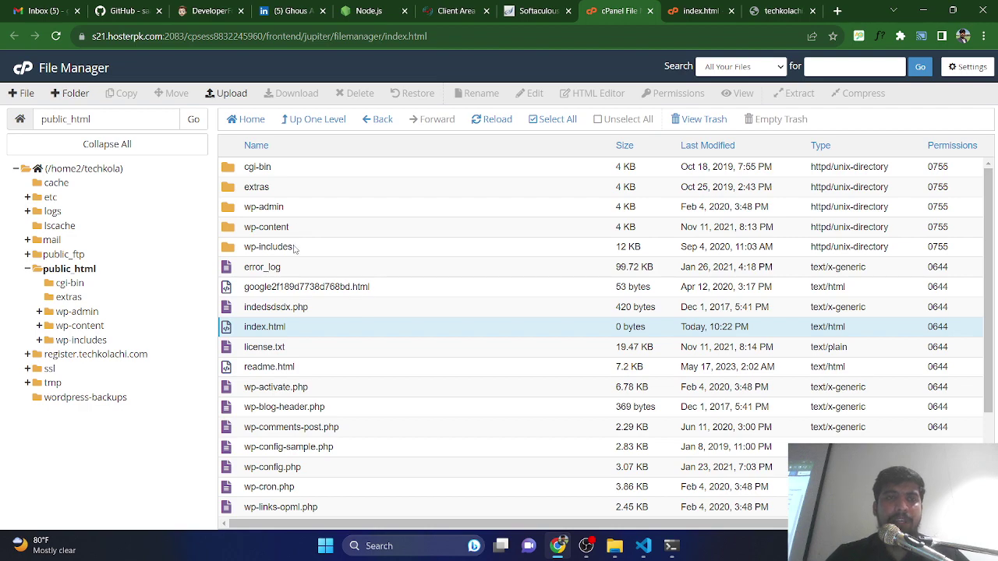
Step: Close the index.html editor and open the public_html folder in cPanel File Manager
scroll(295, 248, "down", 2)
scroll(295, 247, "up", 2)
left_click(17, 76)
left_click(697, 11)
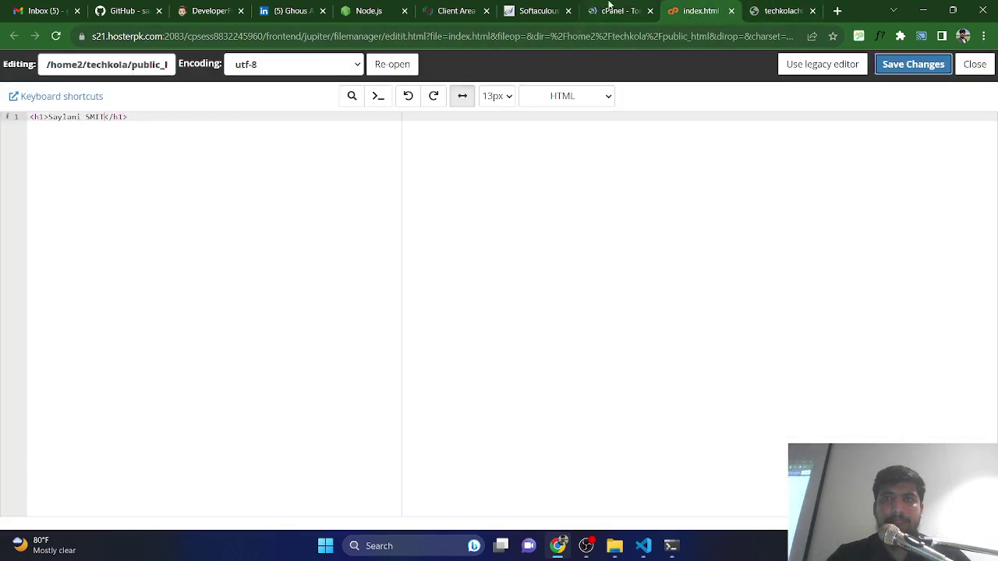
left_click(608, 9)
left_click(692, 7)
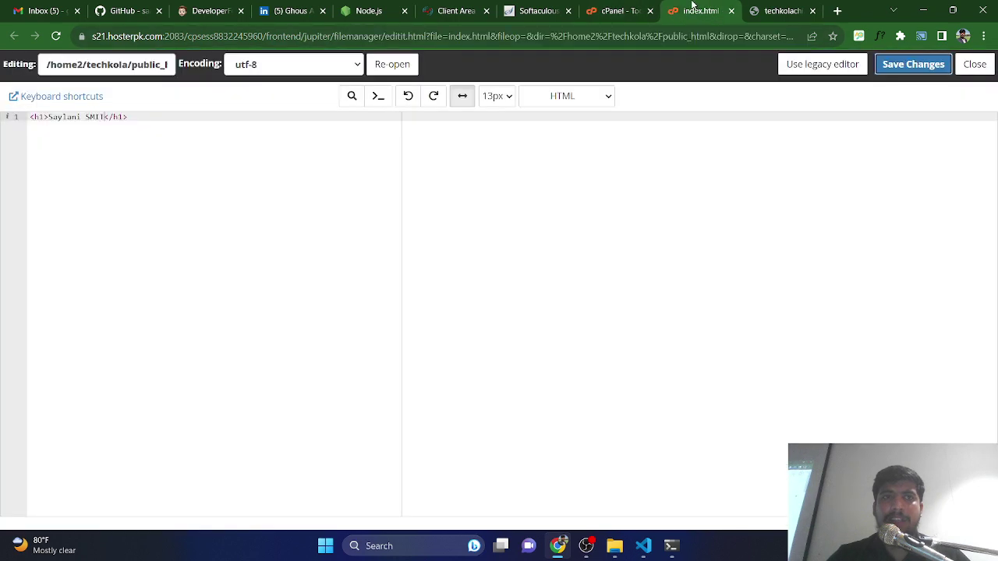
left_click(730, 11)
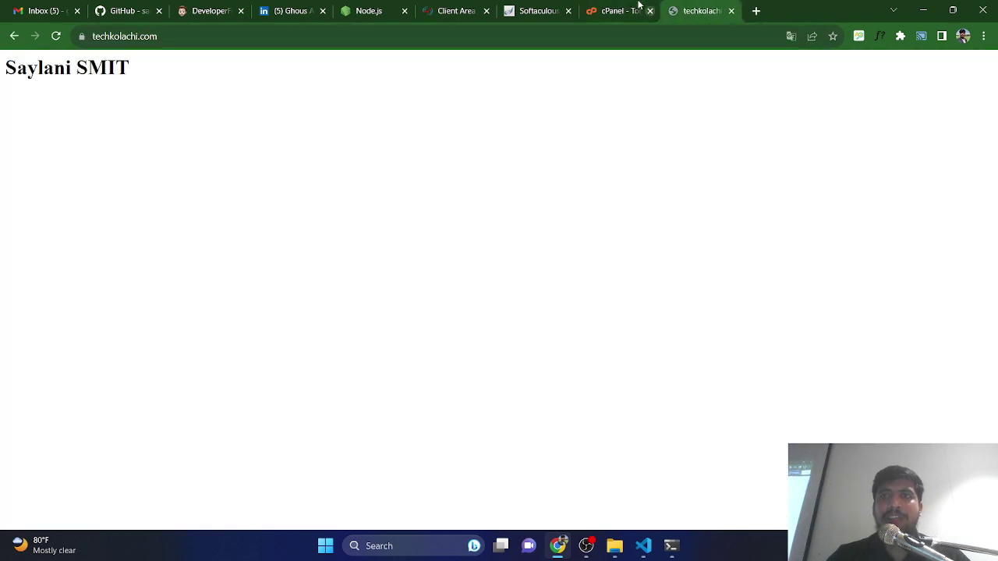
left_click(637, 9)
scroll(213, 361, "down", 6)
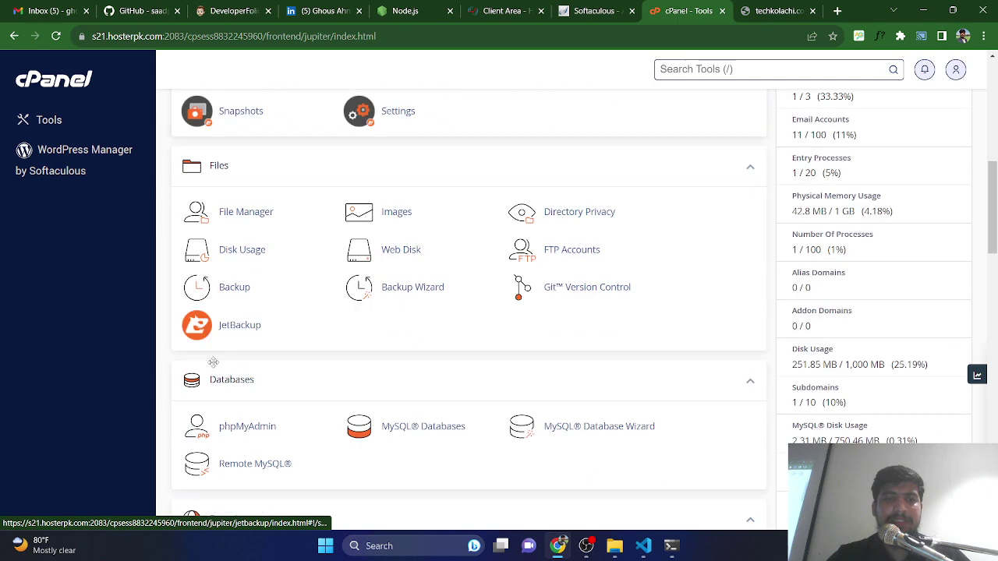
left_click(239, 211)
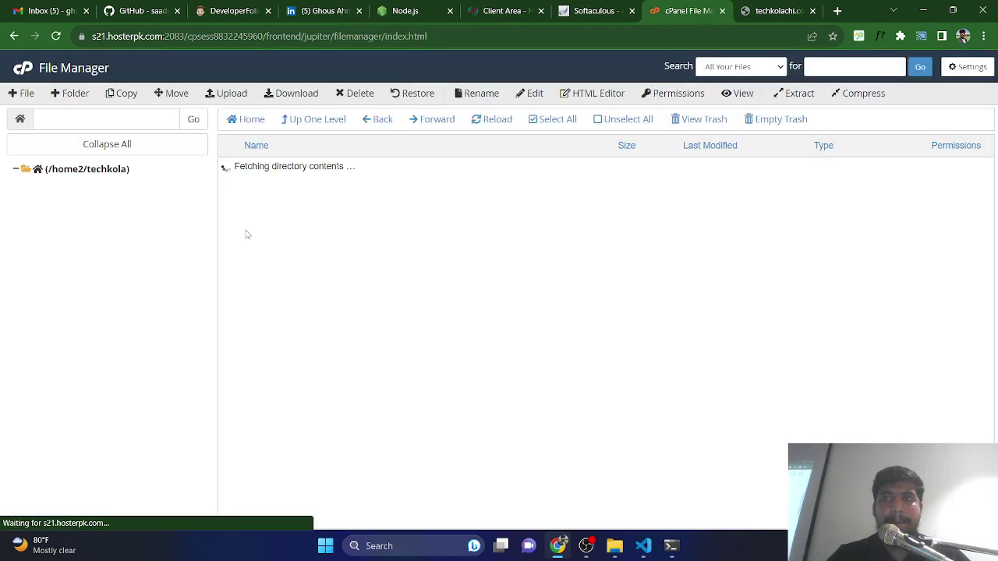
left_click(69, 268)
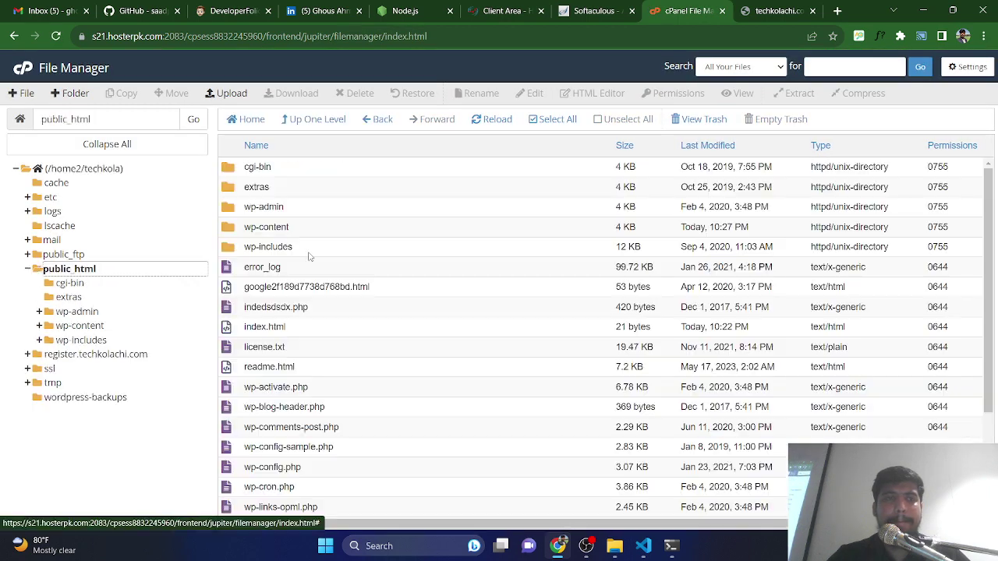
Step: Permanently delete index.html, skipping the trash
right_click(265, 329)
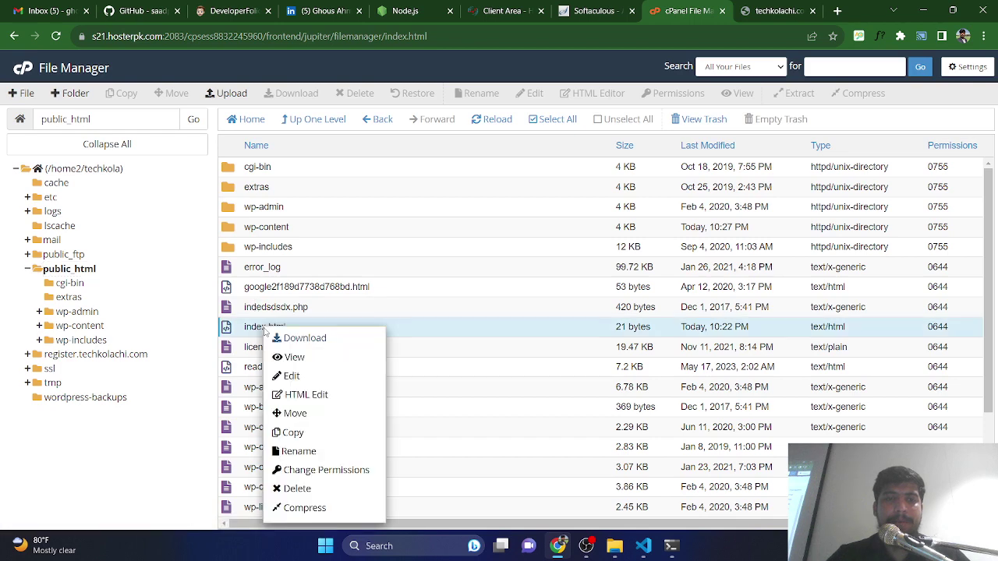
left_click(296, 488)
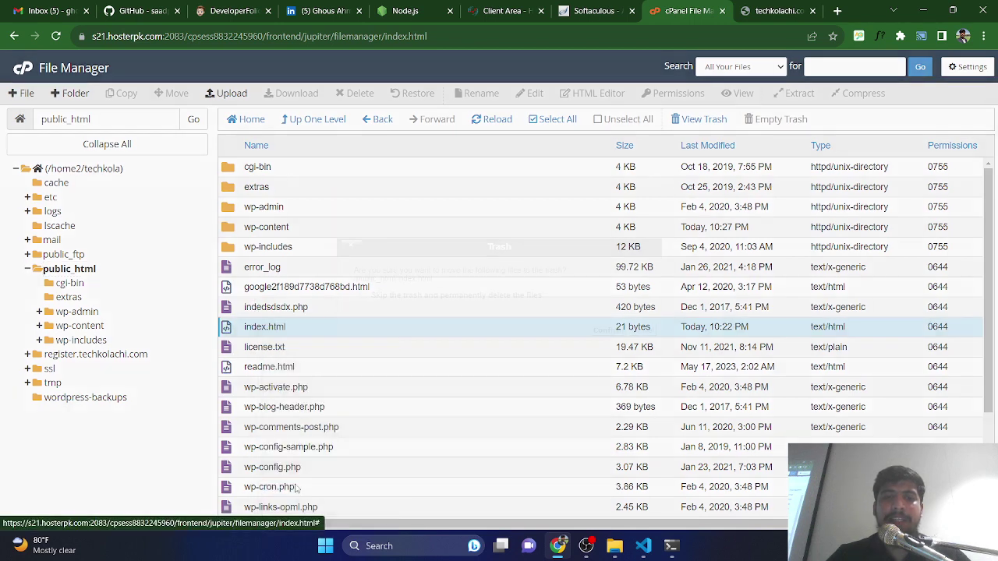
left_click(516, 301)
left_click(608, 331)
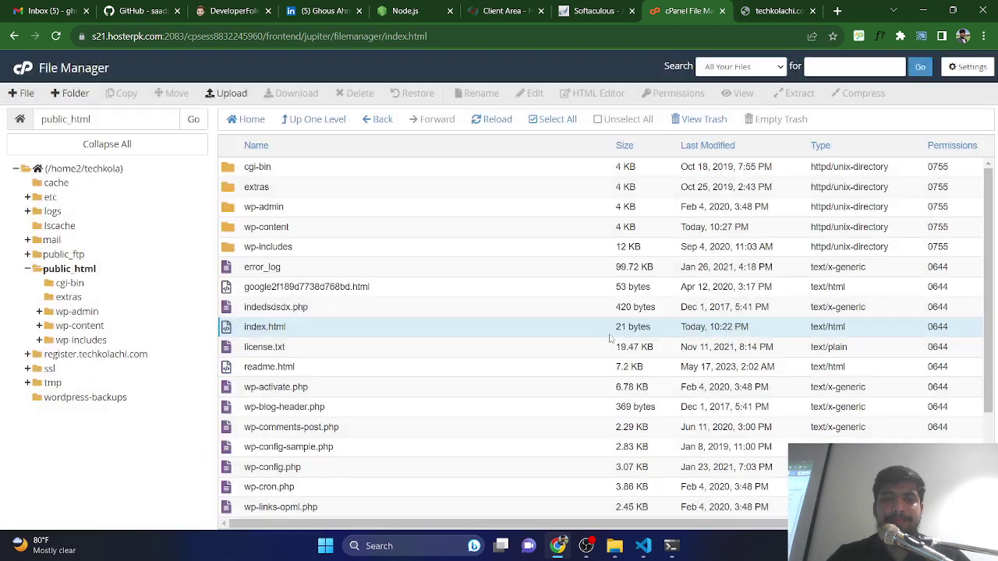
Step: Rename indedsdsdx.php to index.php
right_click(286, 311)
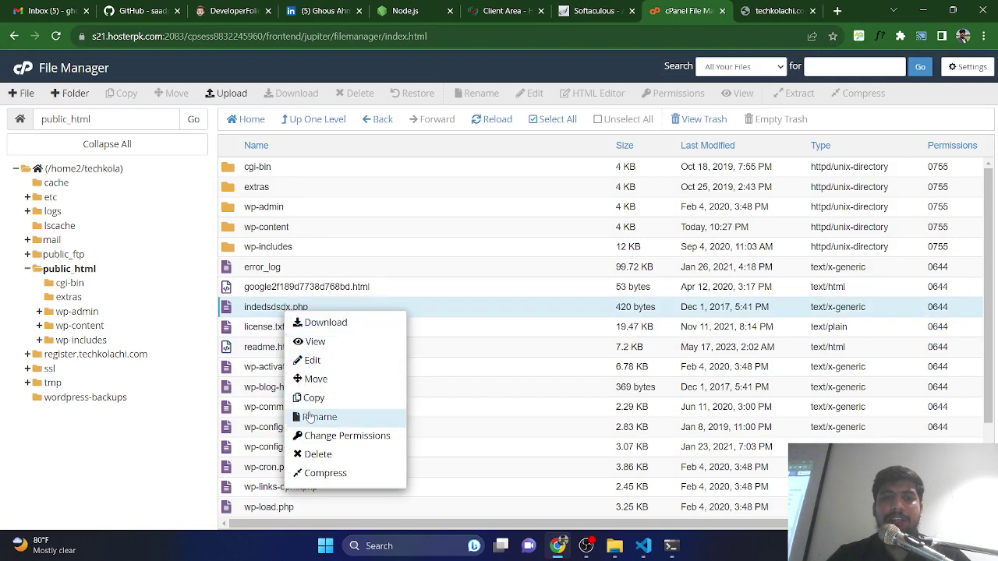
left_click(319, 417)
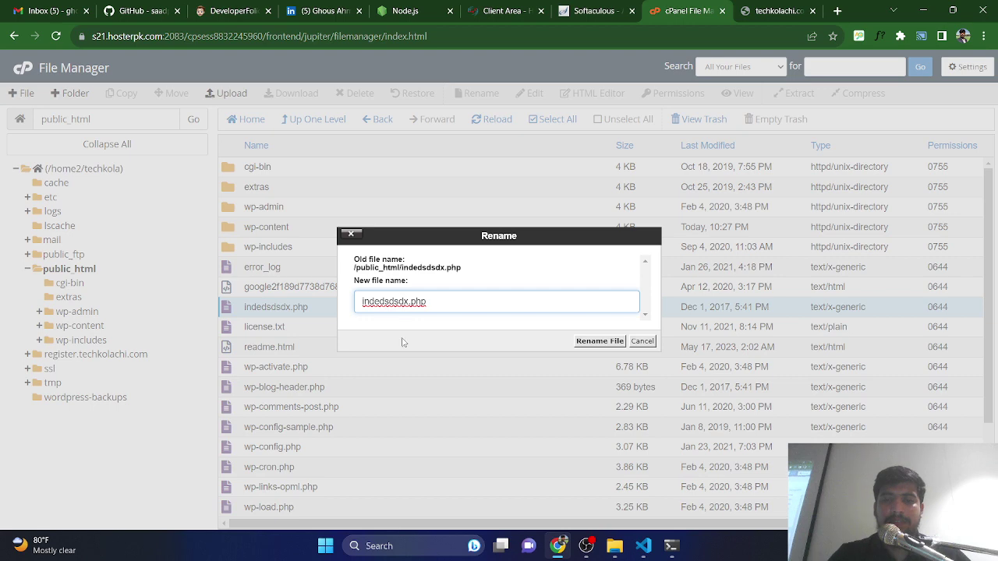
key("BackSpace")
key("BackSpace")
key("BackSpace")
key("BackSpace")
key("BackSpace")
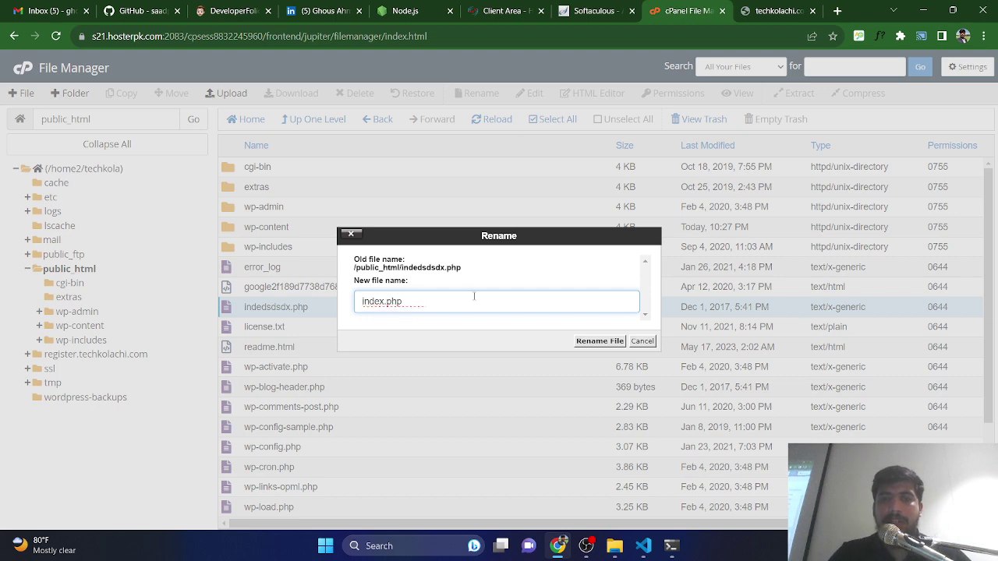
left_click(599, 340)
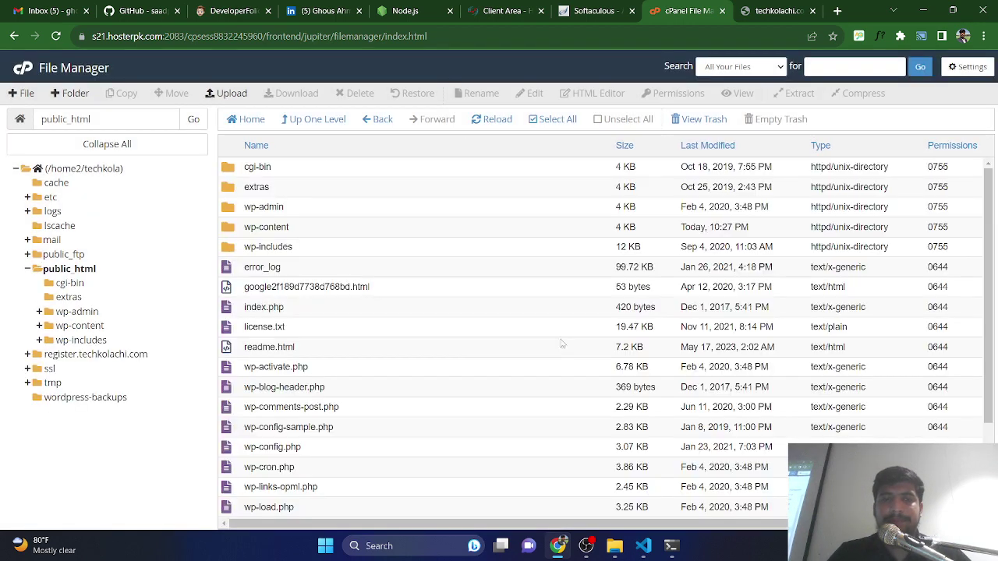
left_click(795, 9)
Step: Reload techkolachi.com to confirm the Tech Kolachi homepage loads, close it, and return to cPanel Tools
left_click(55, 36)
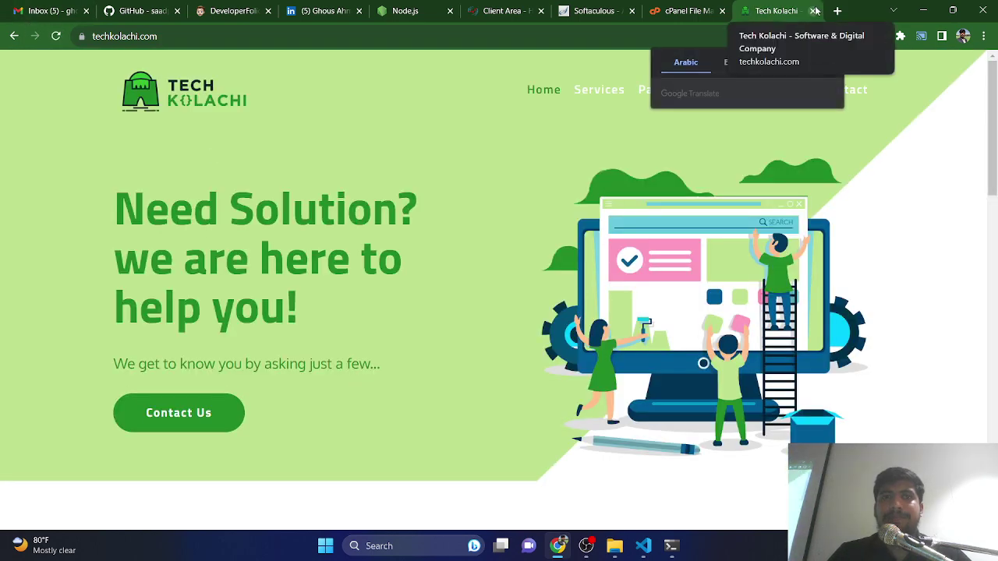
left_click(813, 10)
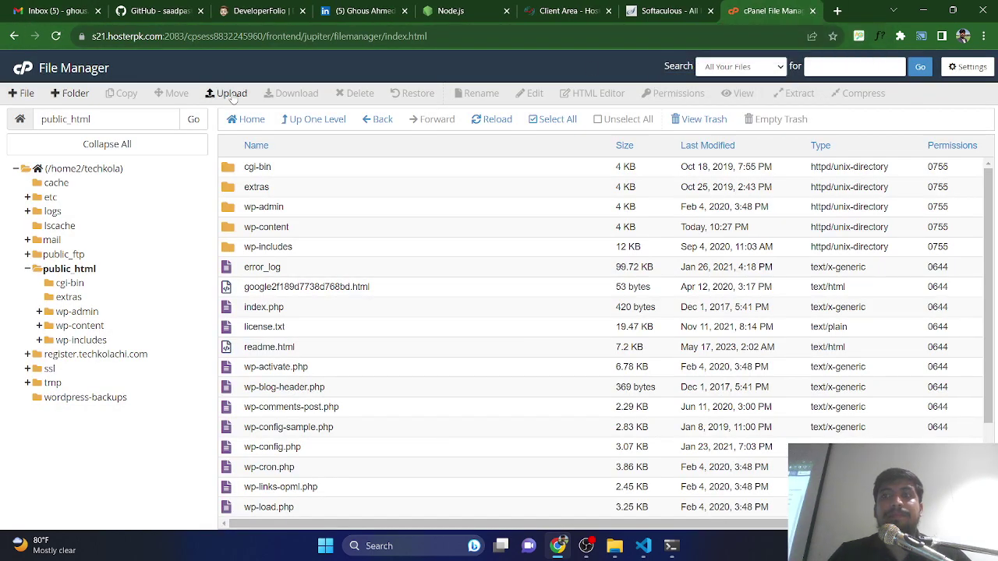
left_click(22, 69)
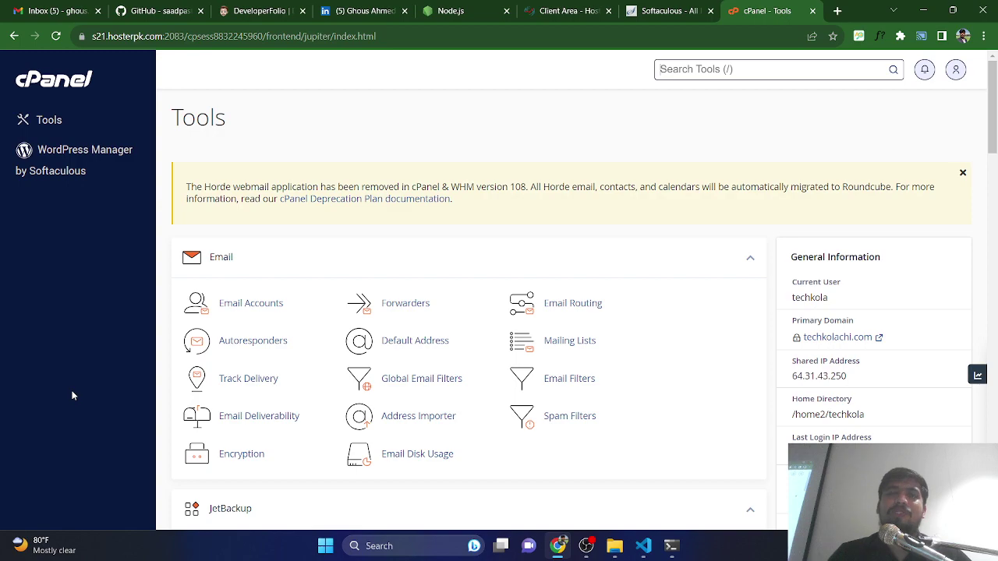
scroll(64, 409, "down", 10)
scroll(64, 409, "up", 10)
scroll(798, 326, "down", 3)
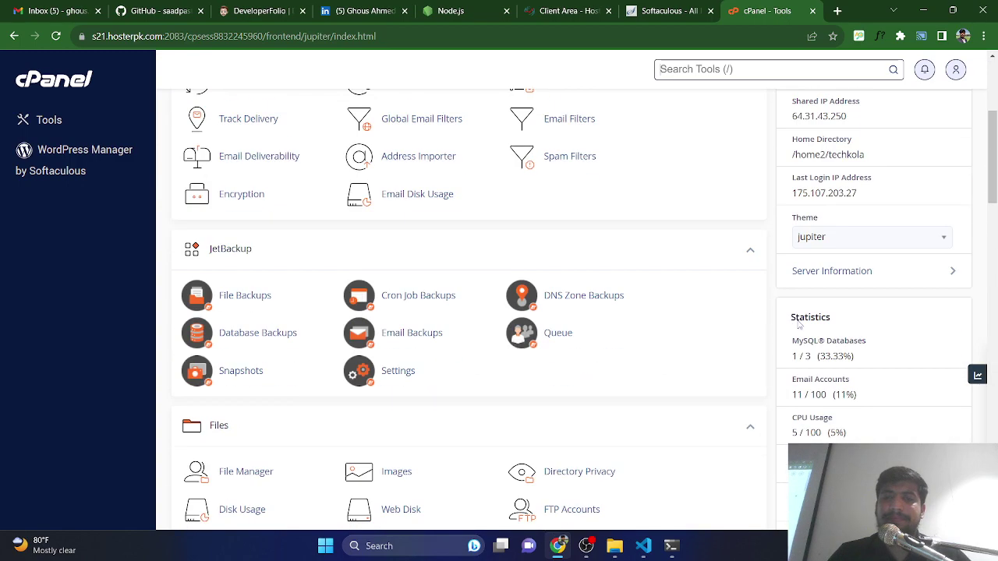
scroll(799, 326, "up", 3)
Step: Log out of cPanel from the profile menu, close its login tab, and log out of Softaculous
scroll(65, 190, "down", 9)
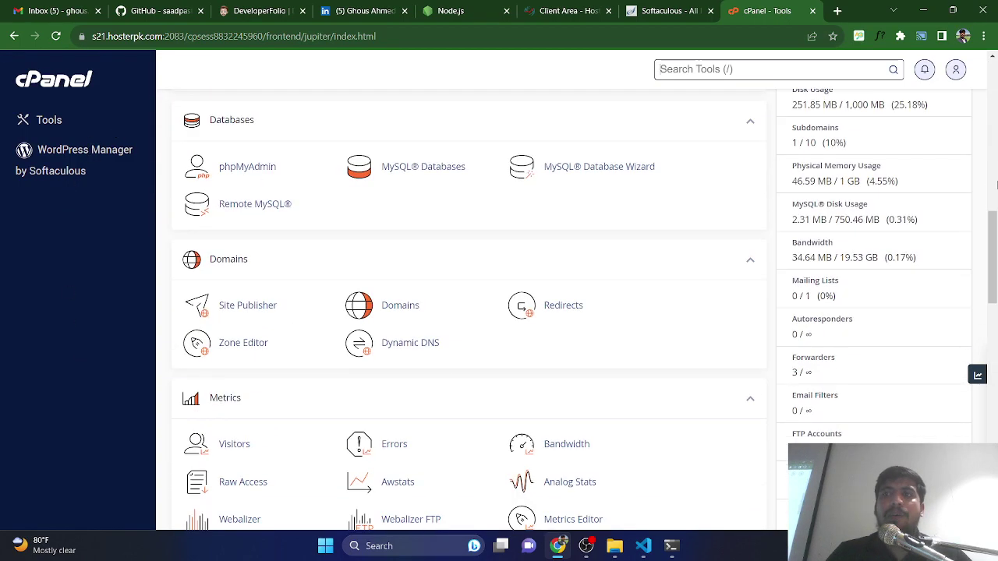
left_click(955, 69)
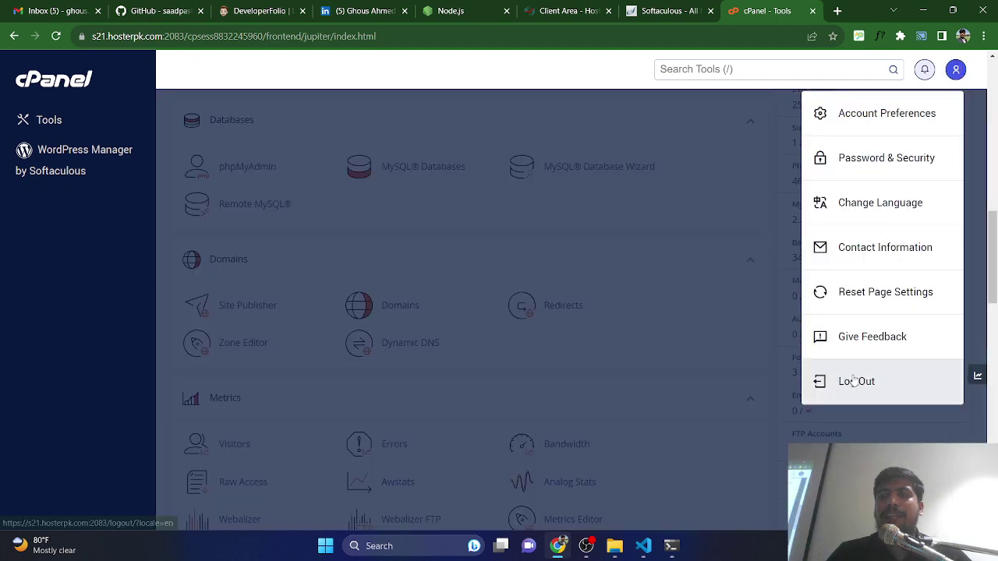
left_click(855, 381)
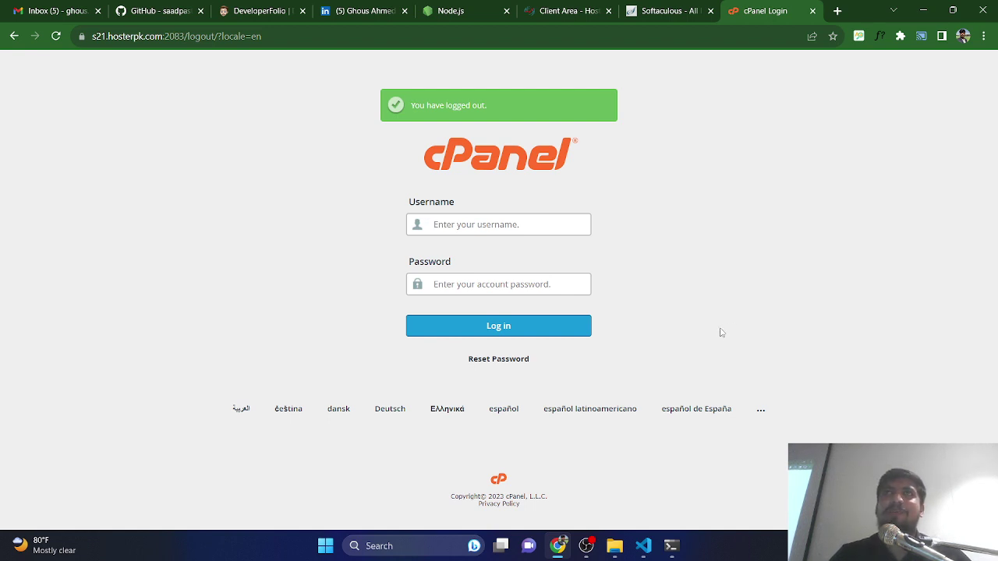
left_click(813, 11)
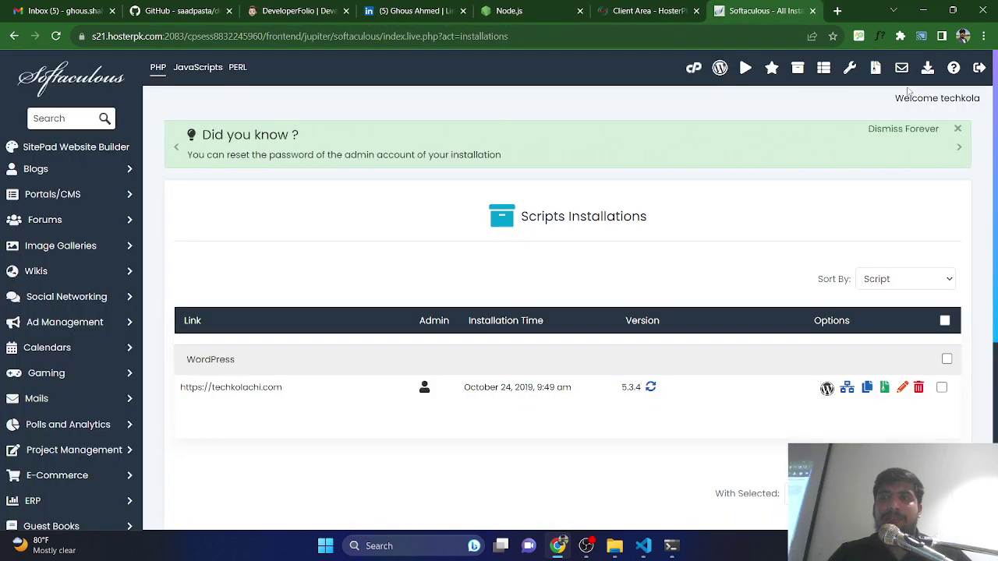
left_click(982, 70)
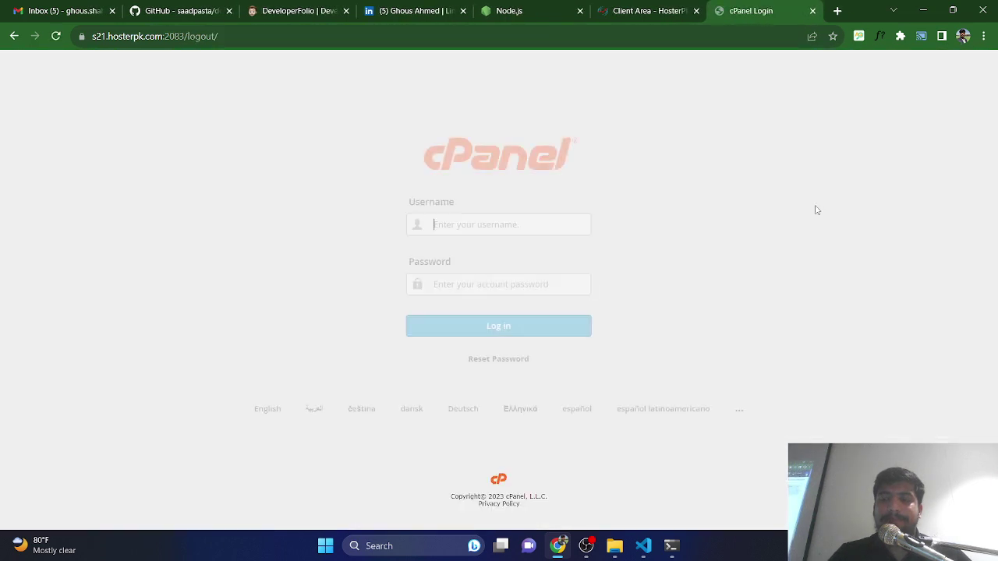
left_click(663, 9)
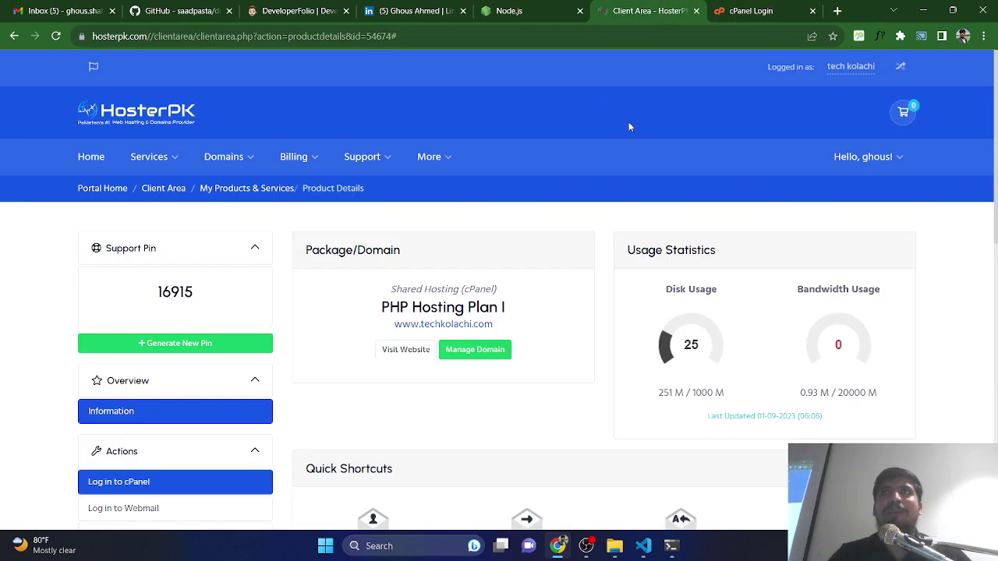
Step: Log out of the HosterPK client area from the Hello menu and close the HosterPK and cPanel login tabs
left_click(863, 156)
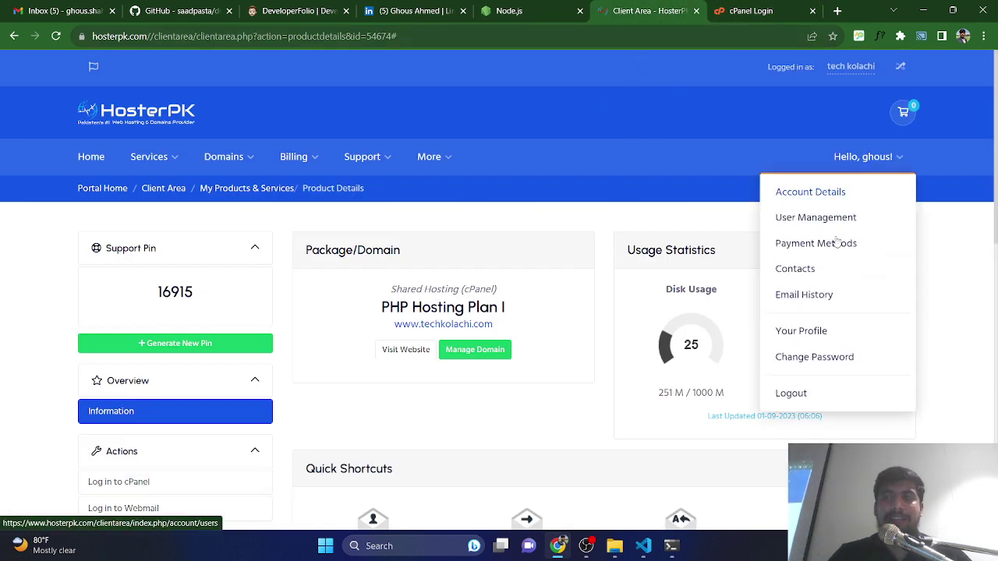
left_click(786, 395)
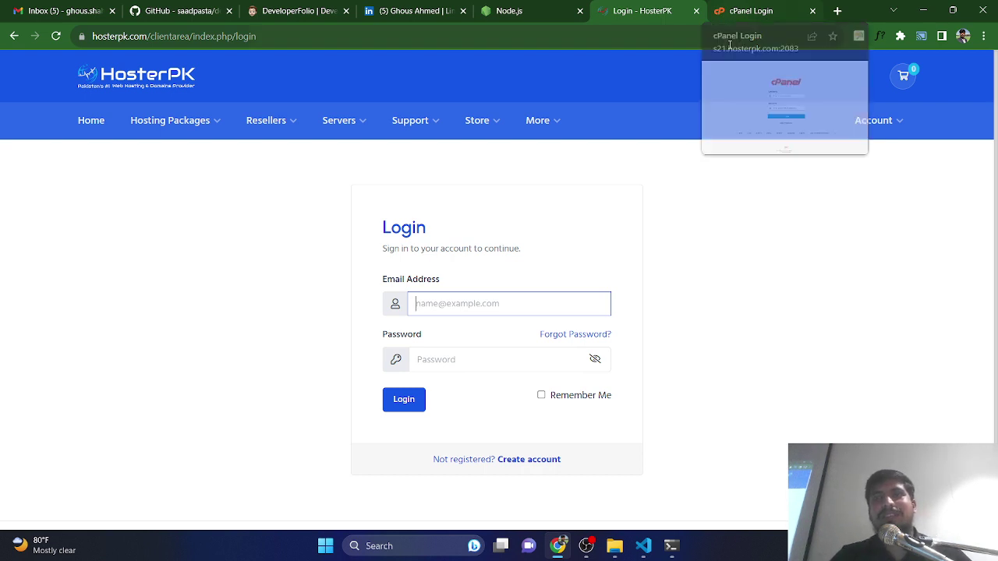
left_click(696, 11)
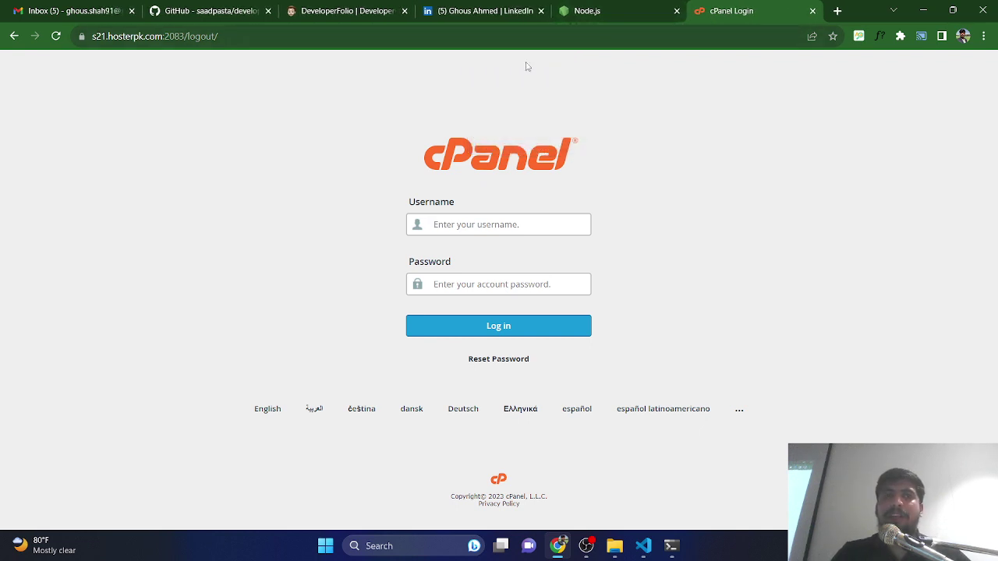
left_click(810, 10)
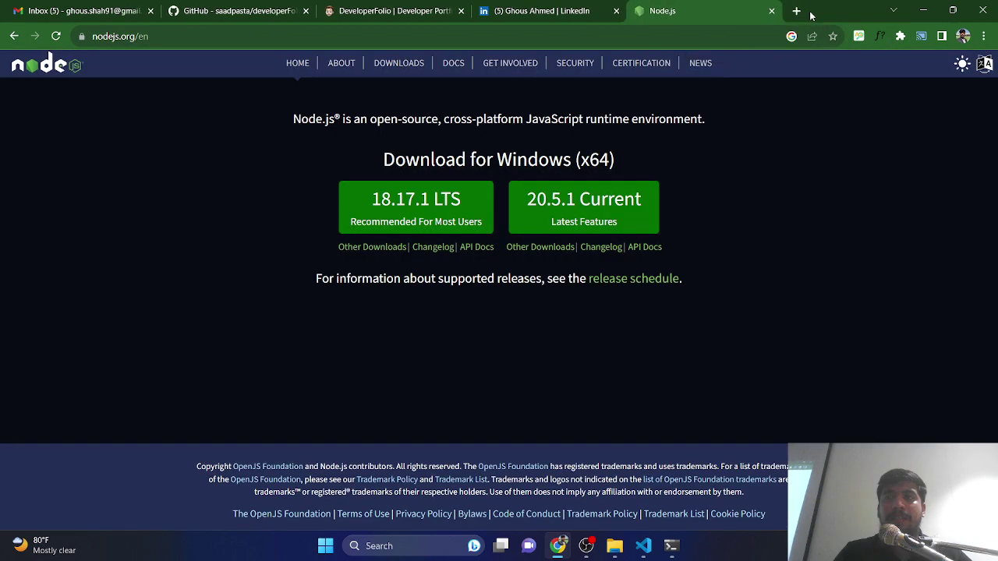
Step: In a new tab's console, run Math.round(Math.random() * 2)
key("ctrl+t")
key("ctrl+shift+j")
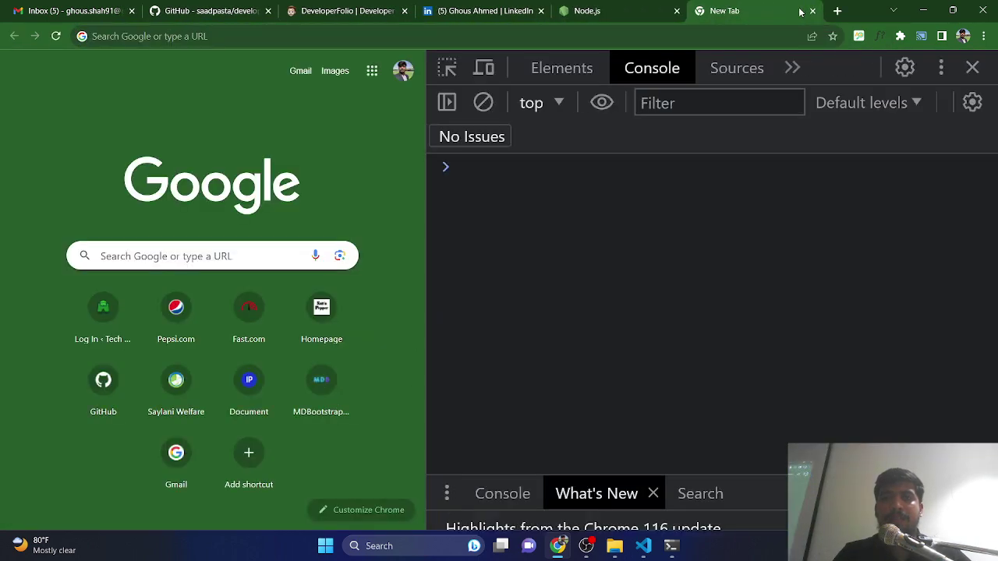
type("Match")
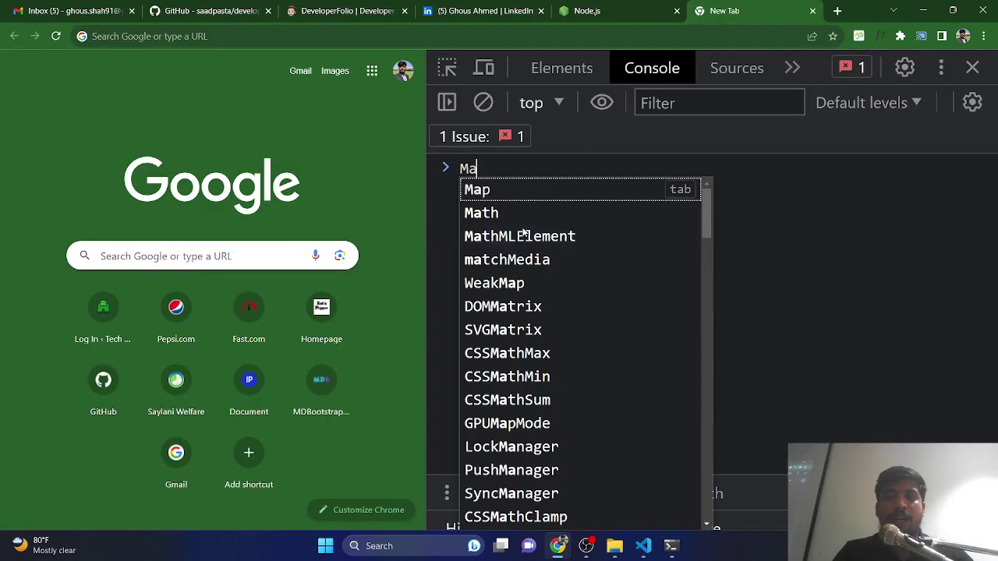
key("BackSpace")
key("BackSpace")
type("h.r")
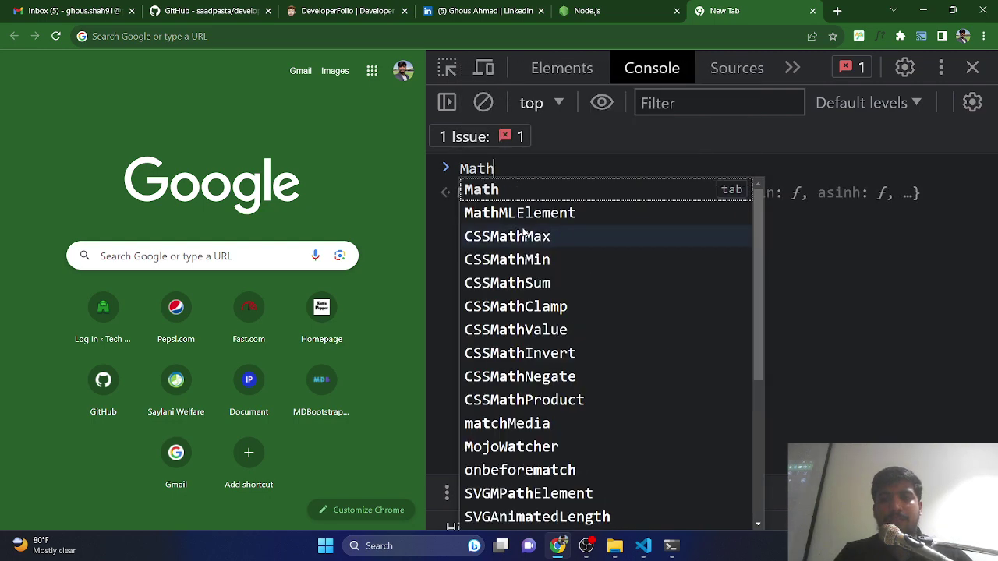
left_click(506, 186)
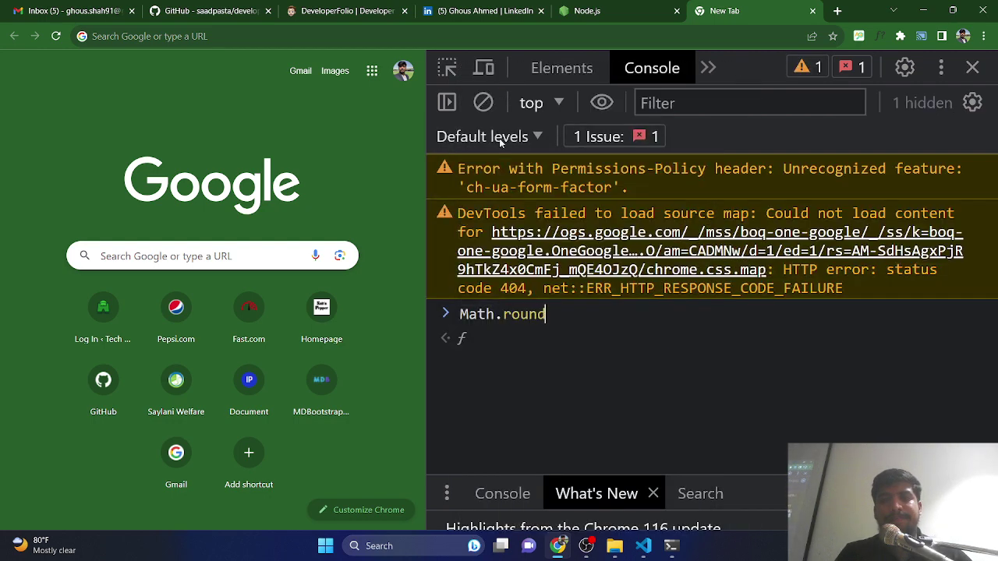
type("(Mat")
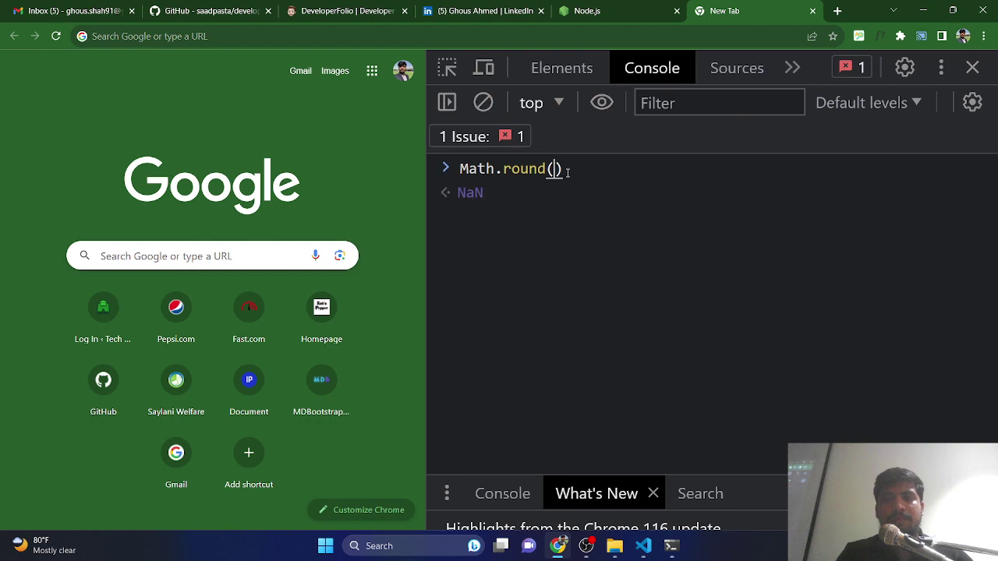
type("h.ra")
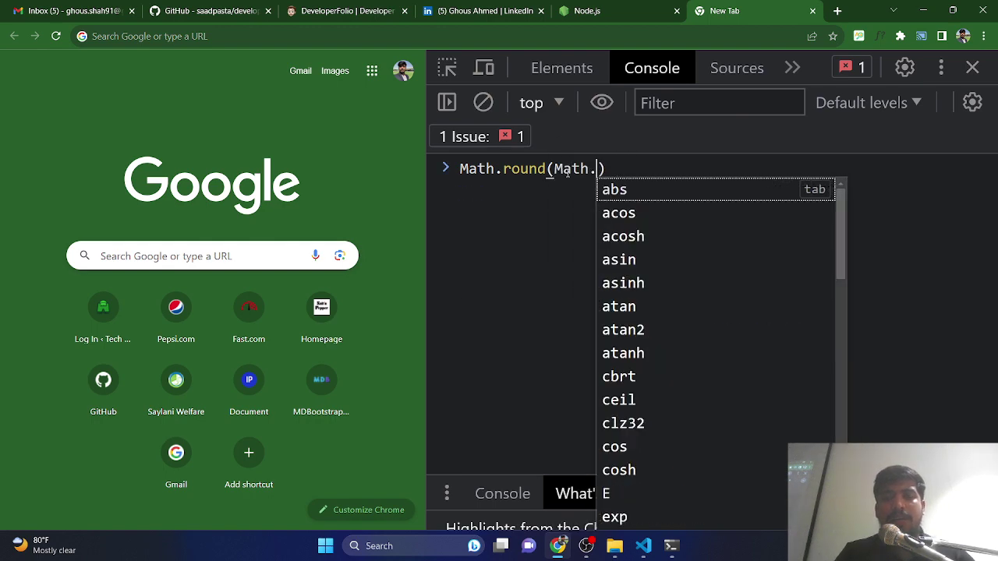
key("Tab")
type("() ")
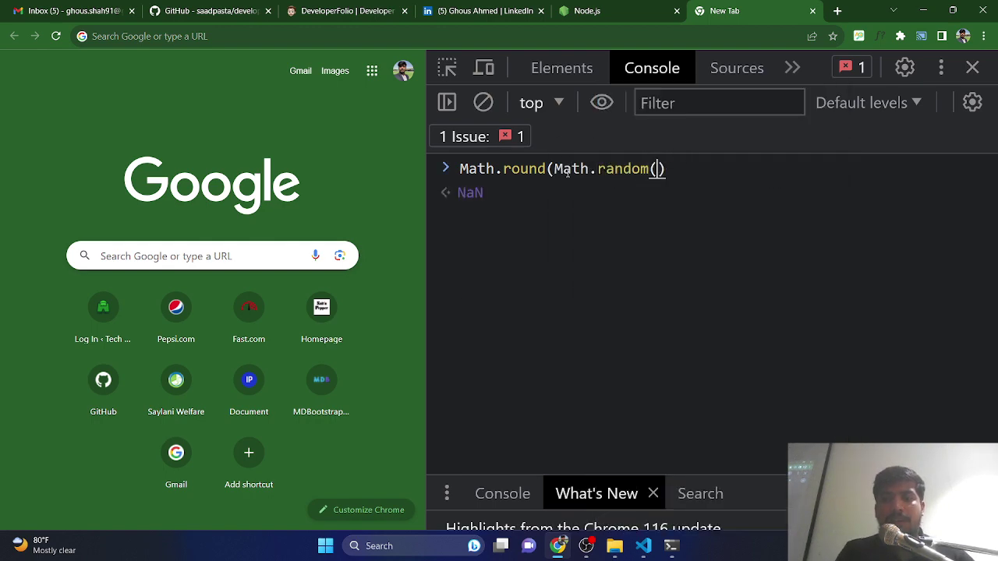
type("* 2")
key("Return")
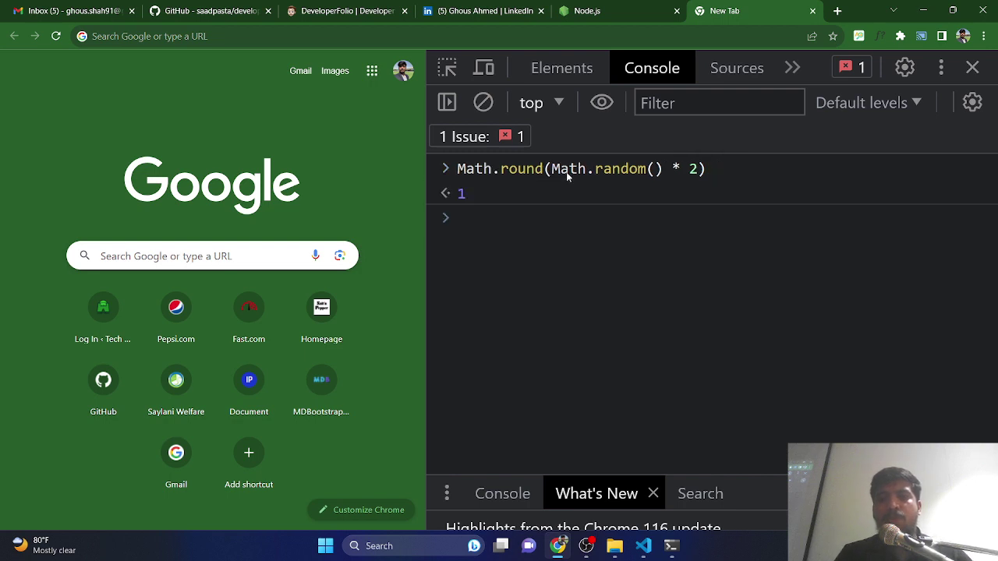
Step: Rerun Math.round(Math.random() * 2) several times to see varying results
key("Up")
key("Return")
key("Up")
key("Return")
key("Up")
key("Return")
key("Up")
key("Return")
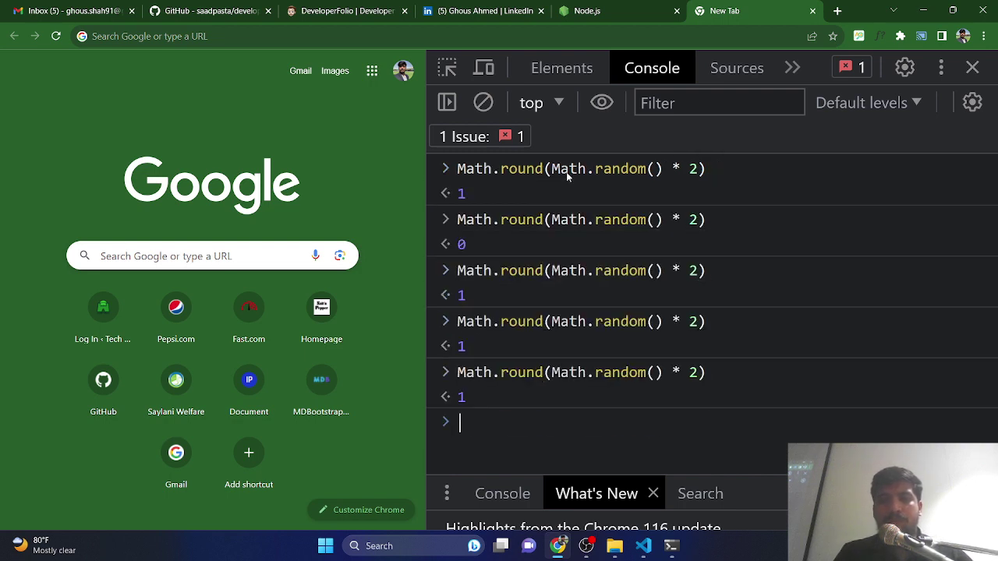
key("Up")
key("Return")
key("Up")
key("Return")
key("Up")
key("Return")
key("Up")
key("Return")
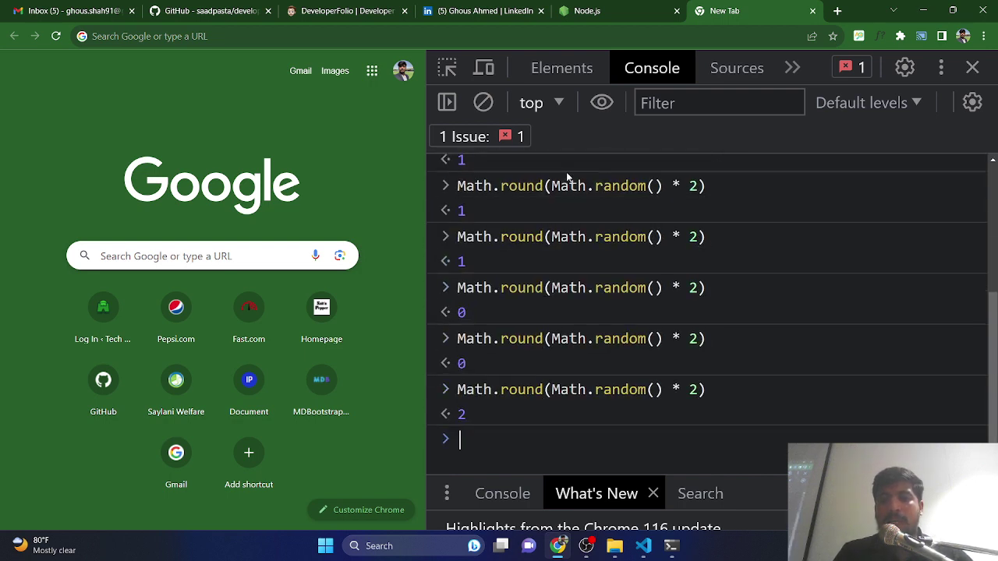
Step: Change the multiplier to 1, rerun Math.round(Math.random() * 1) repeatedly, then clear the console
key("Up")
key("Return")
key("Up")
key("Return")
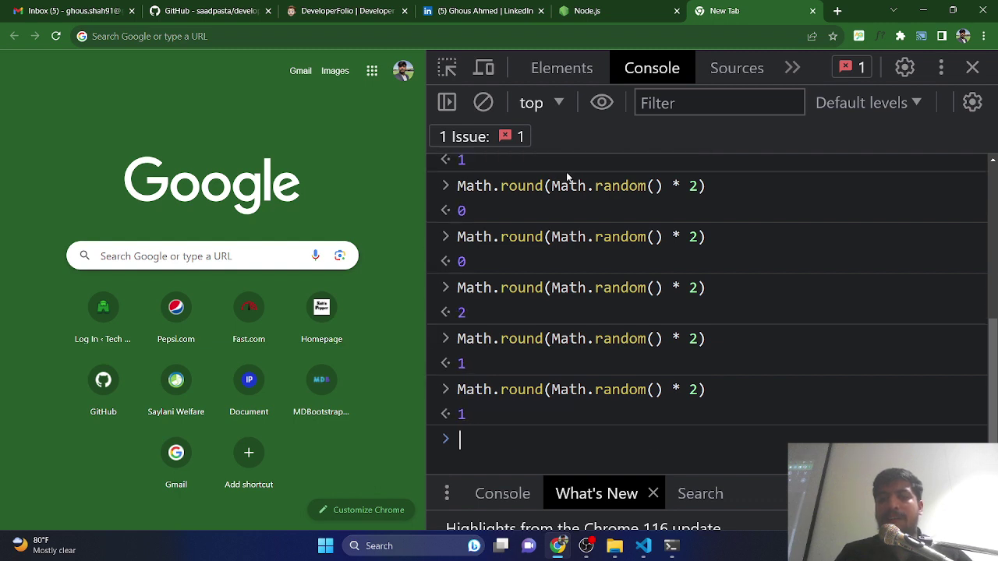
key("Up")
key("Left")
key("BackSpace")
type("1")
key("Return")
key("Up")
key("Return")
key("Up")
key("Return")
key("Up")
key("Return")
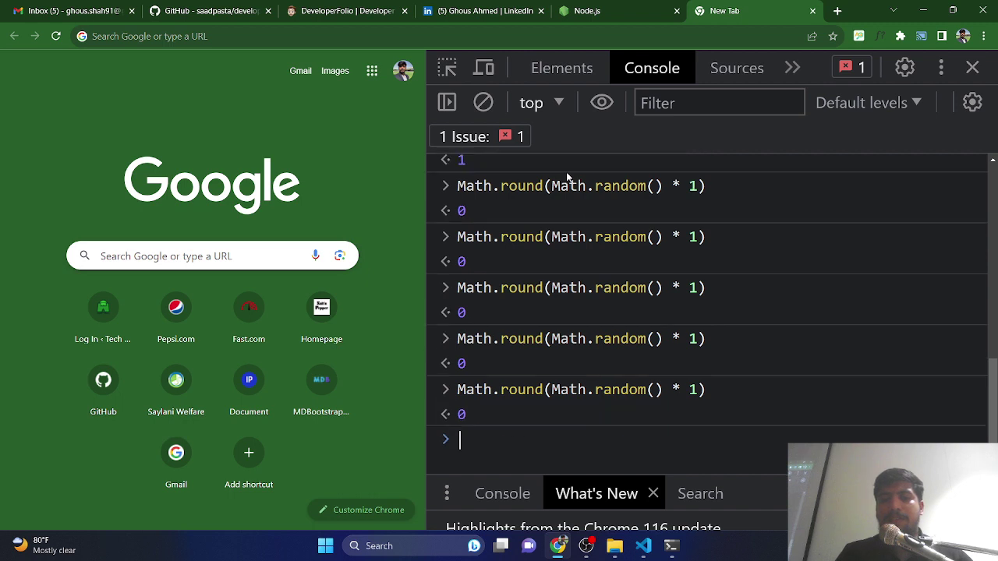
key("Up")
key("Return")
key("Up")
key("Return")
key("Up")
key("Return")
key("Up")
key("Return")
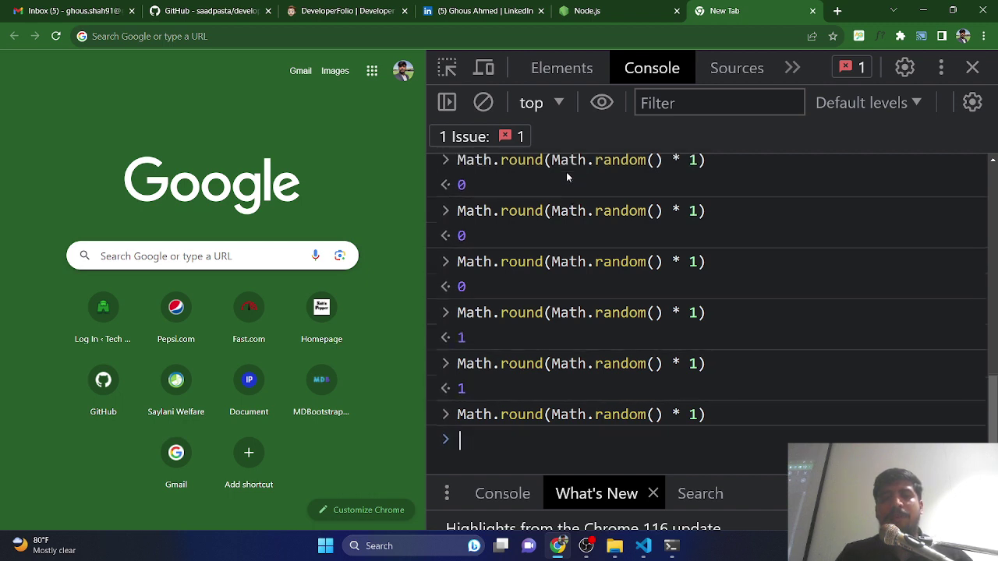
key("Up")
key("Return")
key("Up")
key("Return")
key("Up")
key("Return")
key("Up")
key("Return")
key("Up")
key("Return")
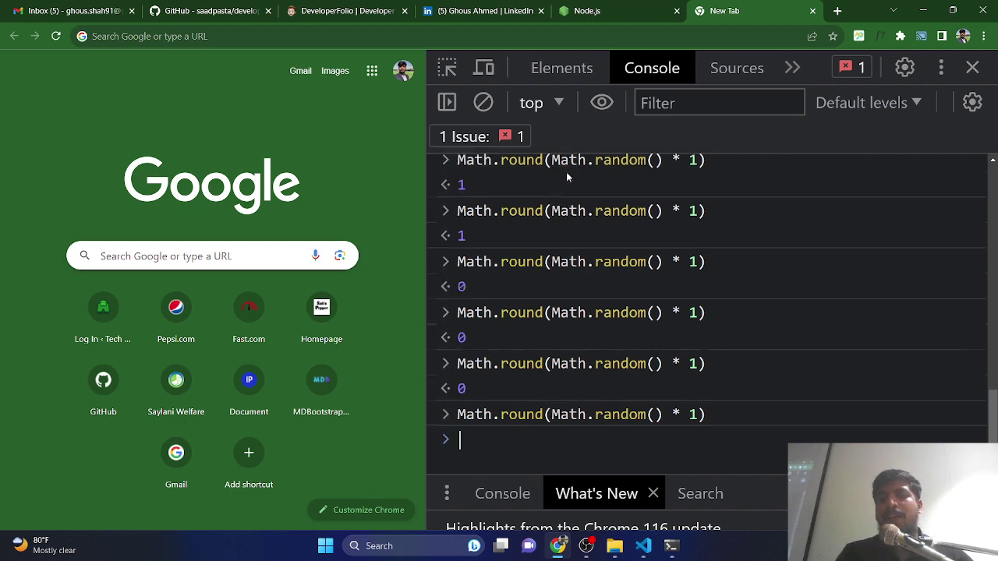
key("Up")
key("Return")
key("Up")
key("Return")
key("Up")
key("Return")
key("Up")
key("Return")
key("Up")
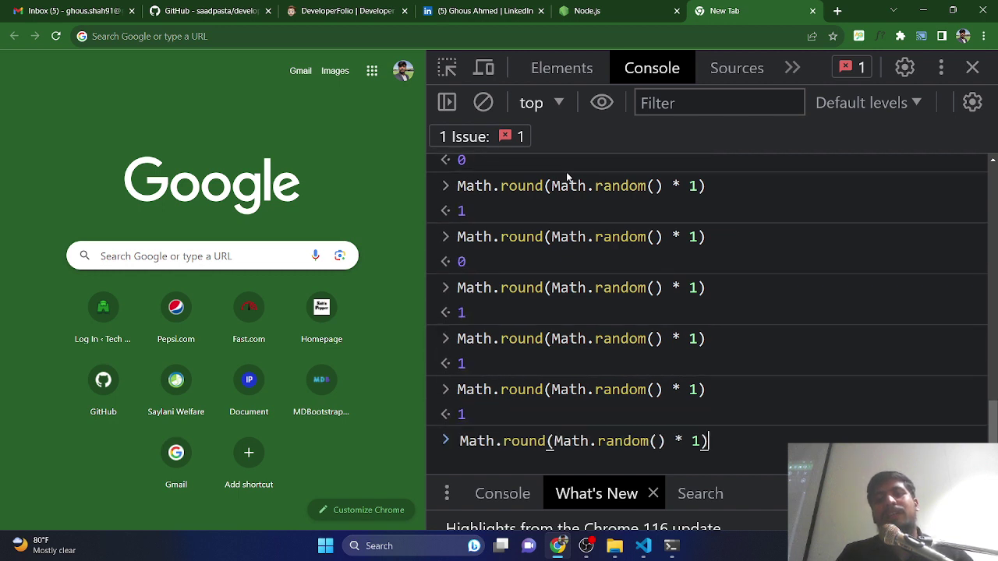
key("Return")
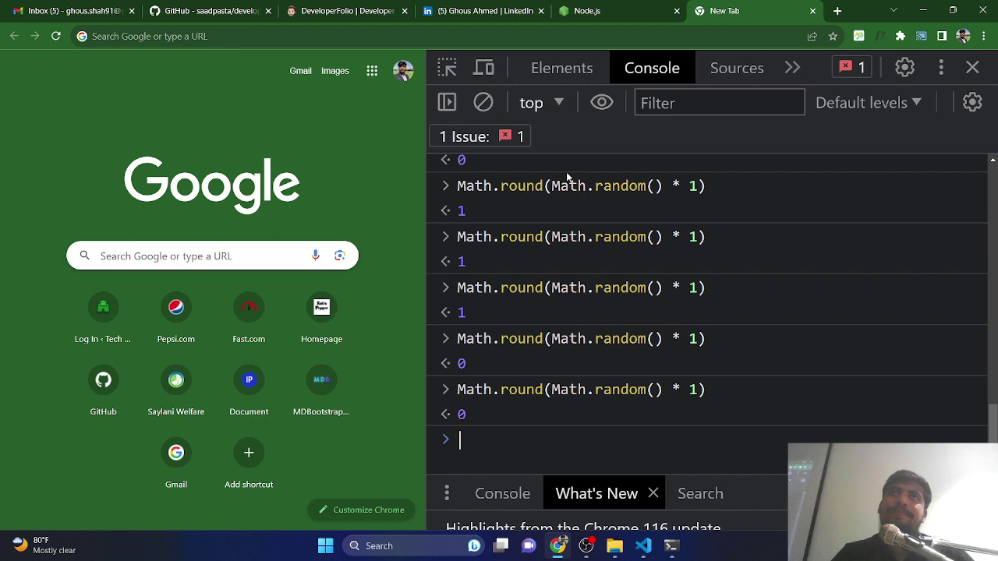
left_click(484, 104)
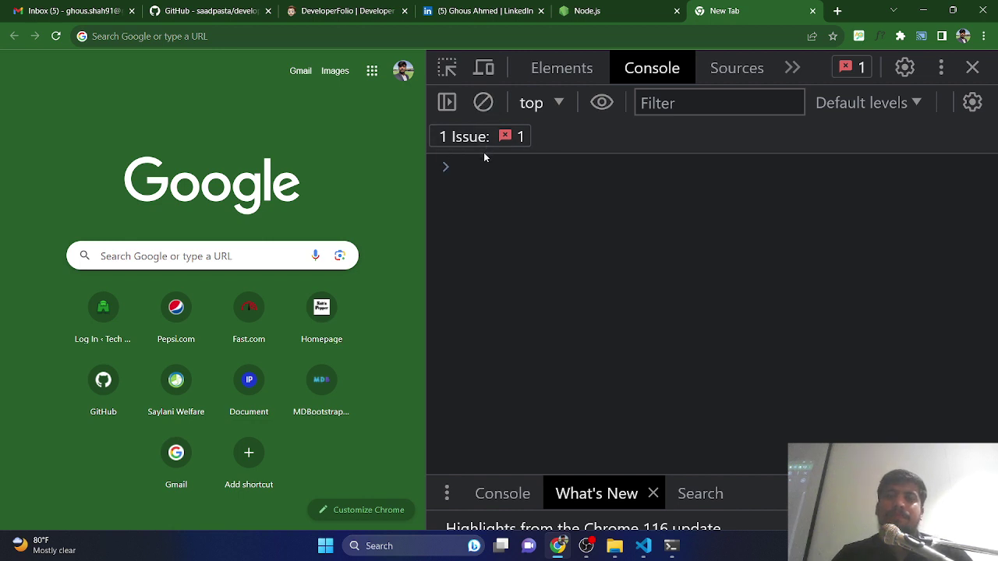
Step: Change the recalled Math.round command to Math.floor(Math.random() * 1) and run it several times, getting 0
key("Up")
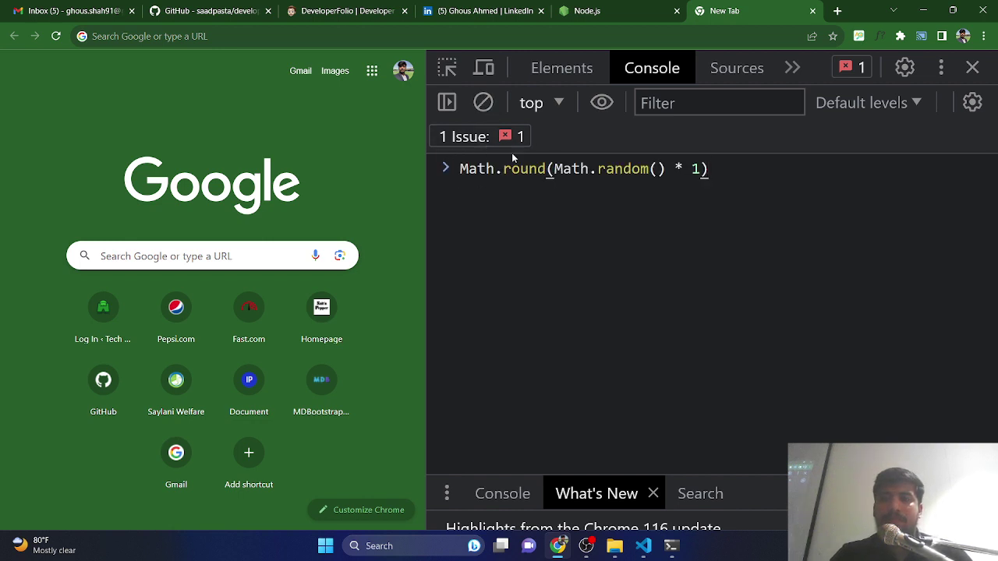
double_click(523, 168)
type("flo")
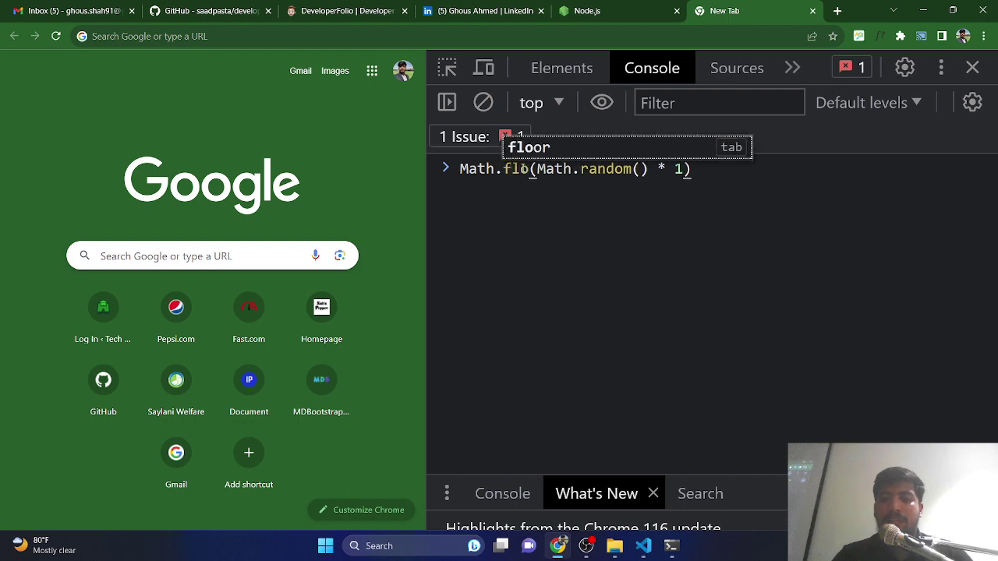
type("or")
key("Return")
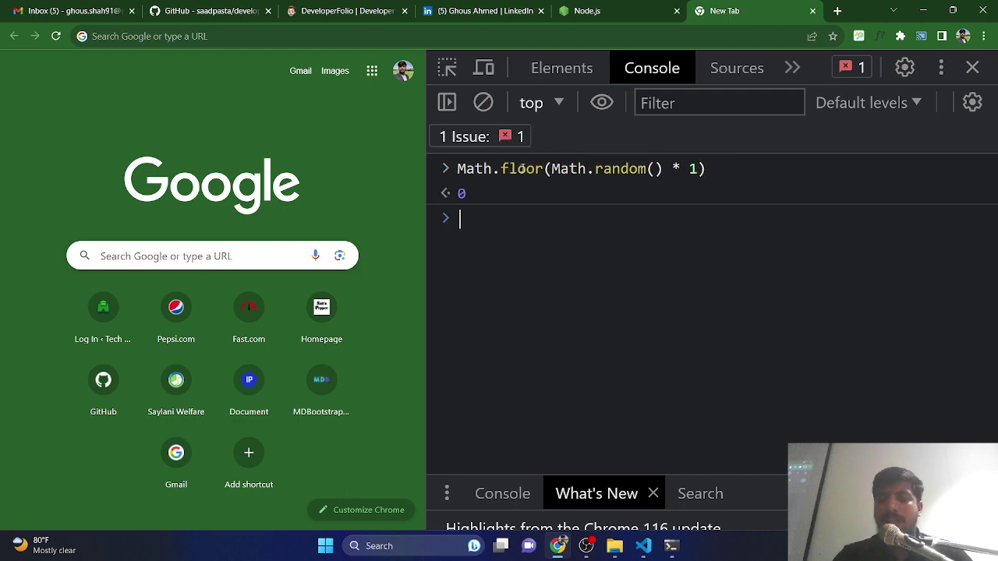
key("Up")
key("Return")
key("Up")
key("Return")
key("Up")
key("Return")
key("Up")
key("Return")
key("Up")
key("Return")
key("Up")
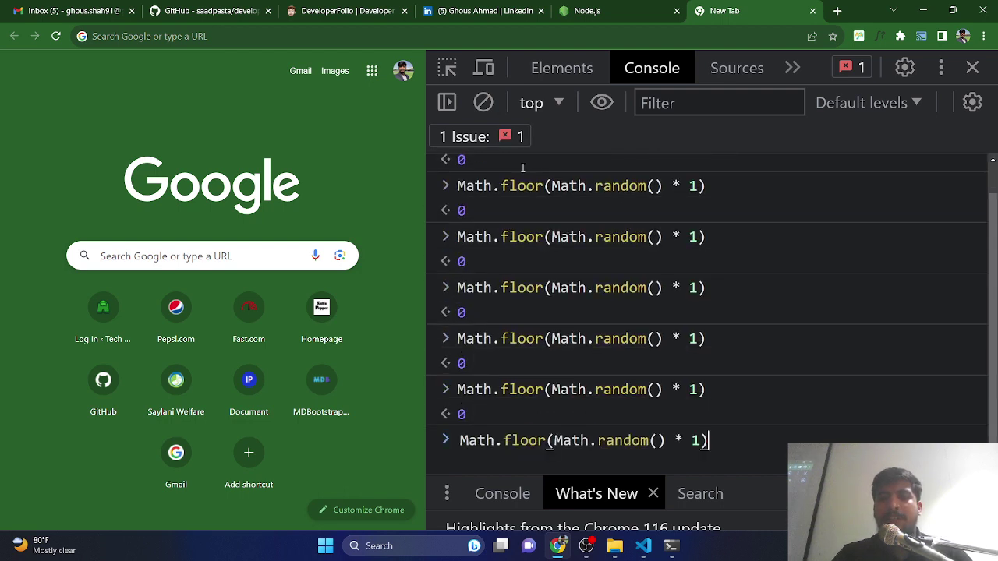
Step: Edit the multiplier from 1 to 2 and run Math.floor(Math.random() * 2)
key("Down")
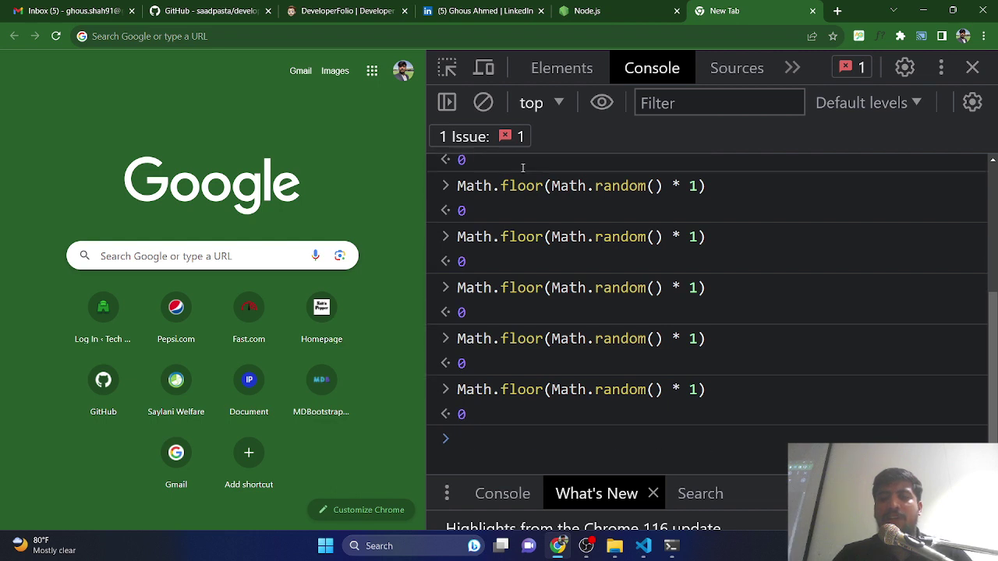
key("Up")
key("Left")
key("BackSpace")
type("2")
key("Return")
Step: Rerun Math.floor(Math.random() * 2) repeatedly to see 0s and 1s, then close DevTools
key("Up")
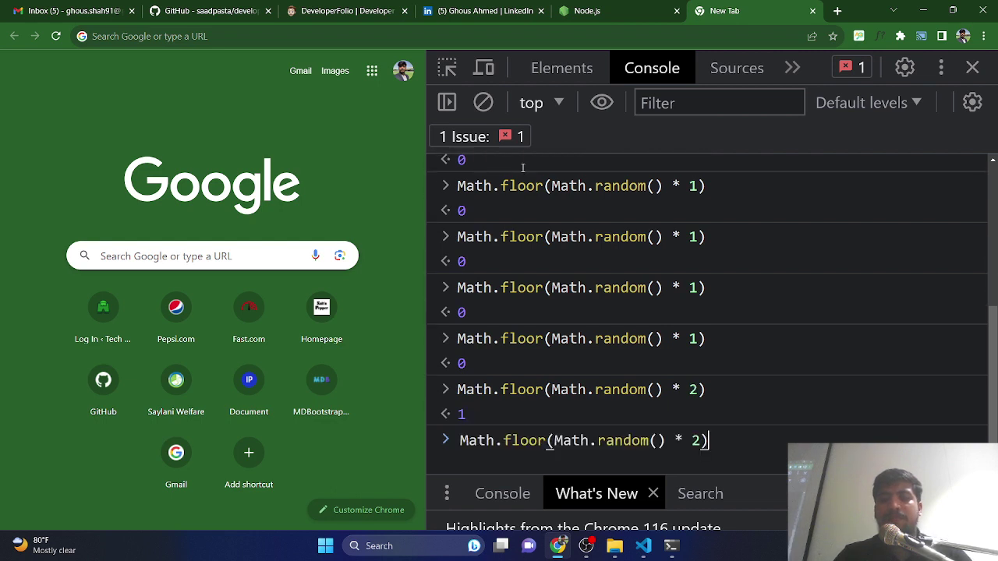
key("Return")
key("Up")
key("Return")
key("Up")
key("Up")
key("Return")
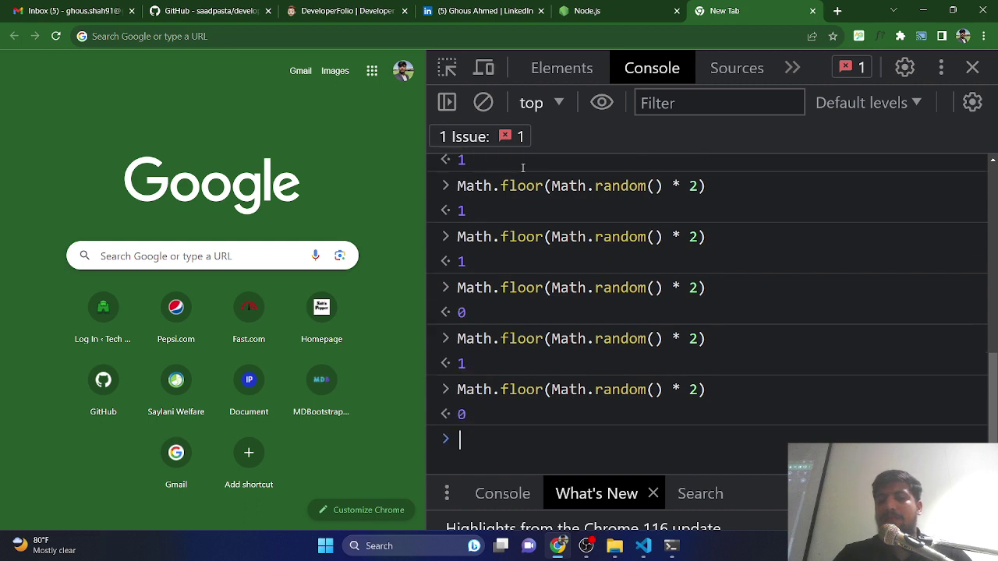
key("Up")
key("Return")
key("Up")
key("Return")
key("Up")
key("Return")
key("Up")
key("Return")
key("Up")
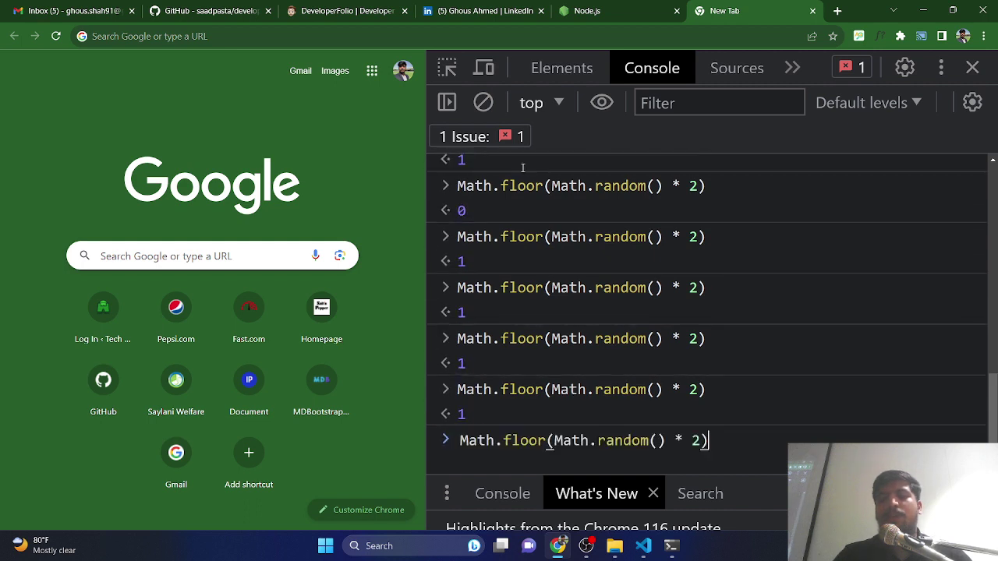
key("Return")
key("Up")
key("Return")
key("Up")
key("Return")
key("Up")
key("Return")
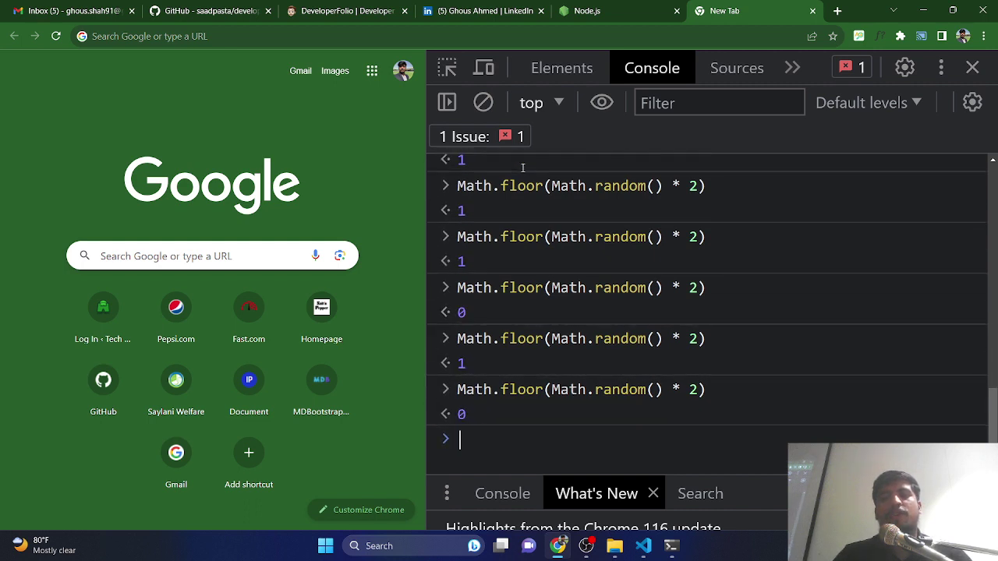
key("Up")
key("Return")
key("Up")
key("Return")
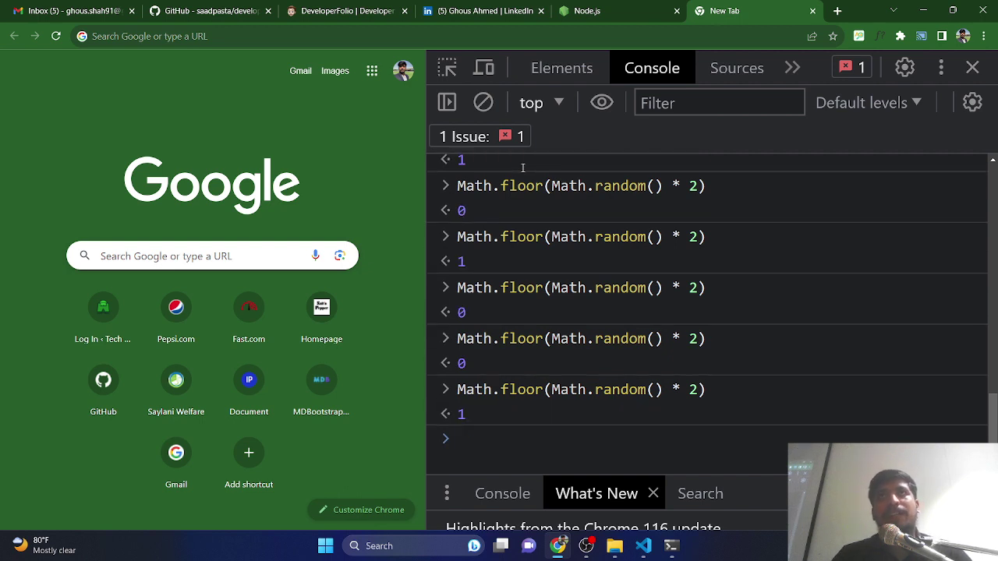
left_click(972, 67)
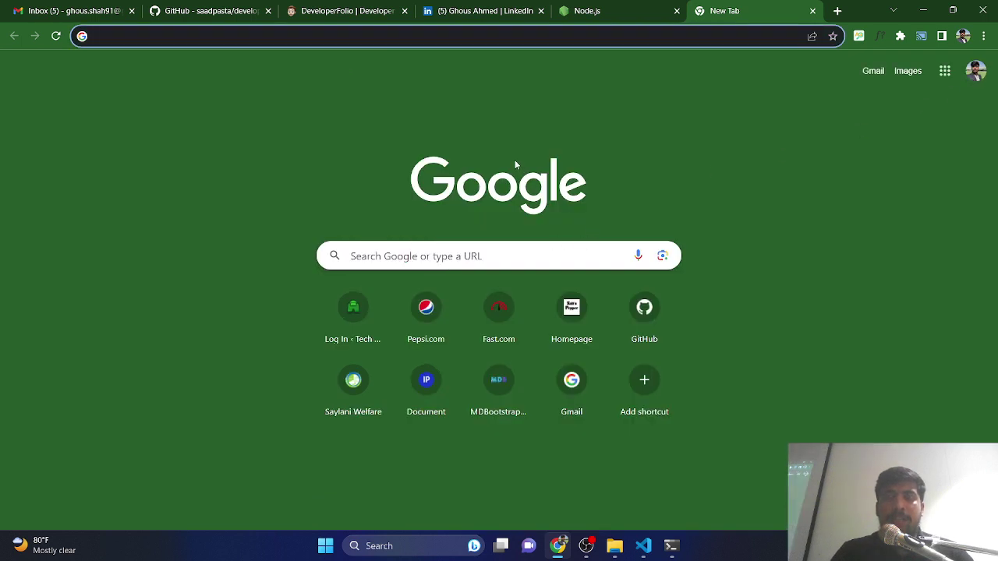